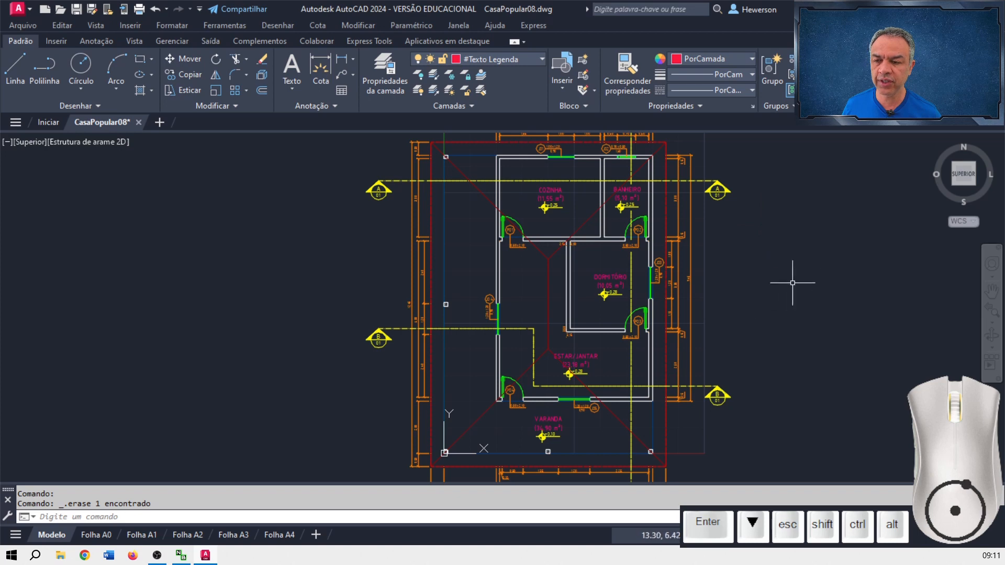
# - Move all the section markers around the floor plan to the #Símbolo de Corte layer
pyautogui.click(809, 160)
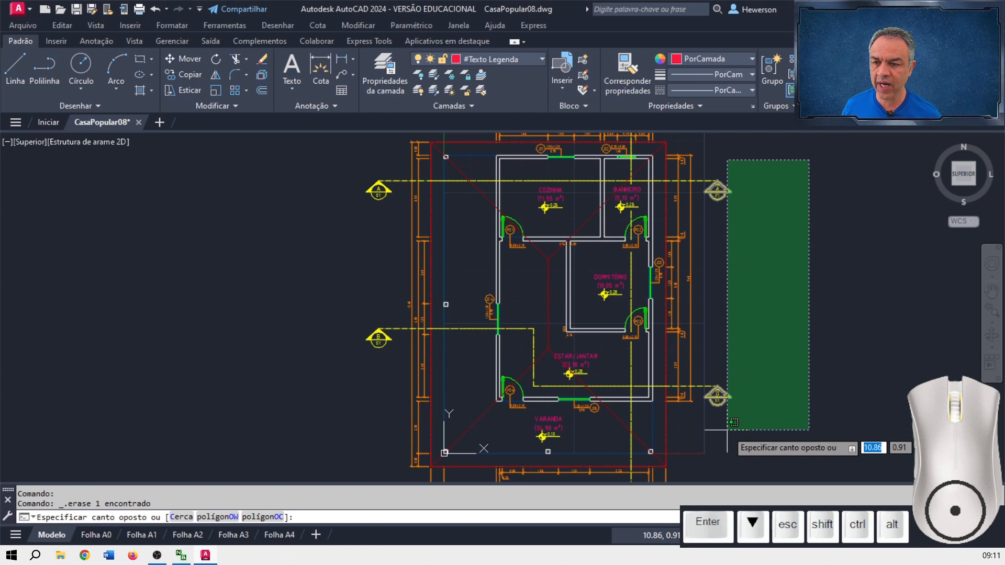
pyautogui.click(733, 423)
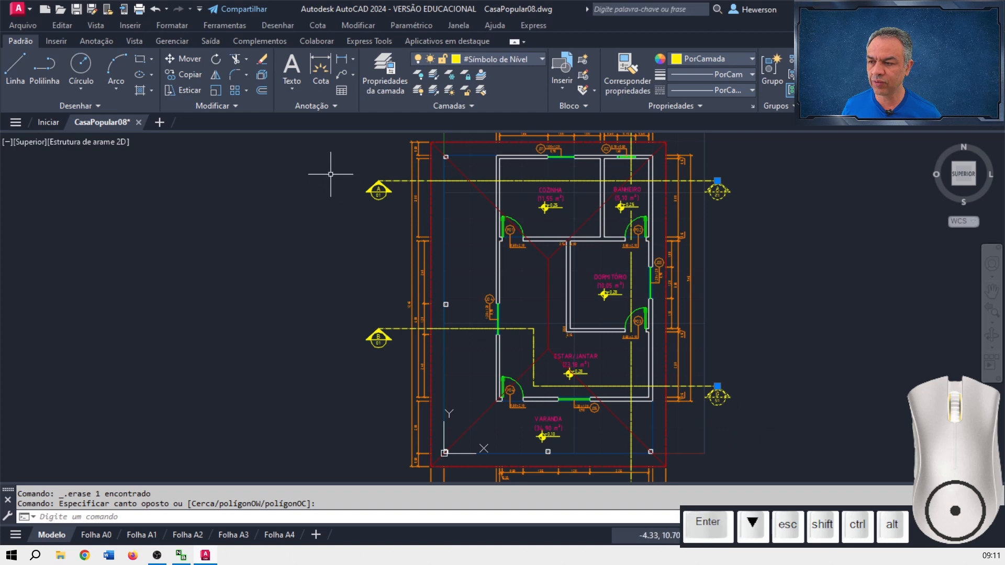
pyautogui.click(293, 154)
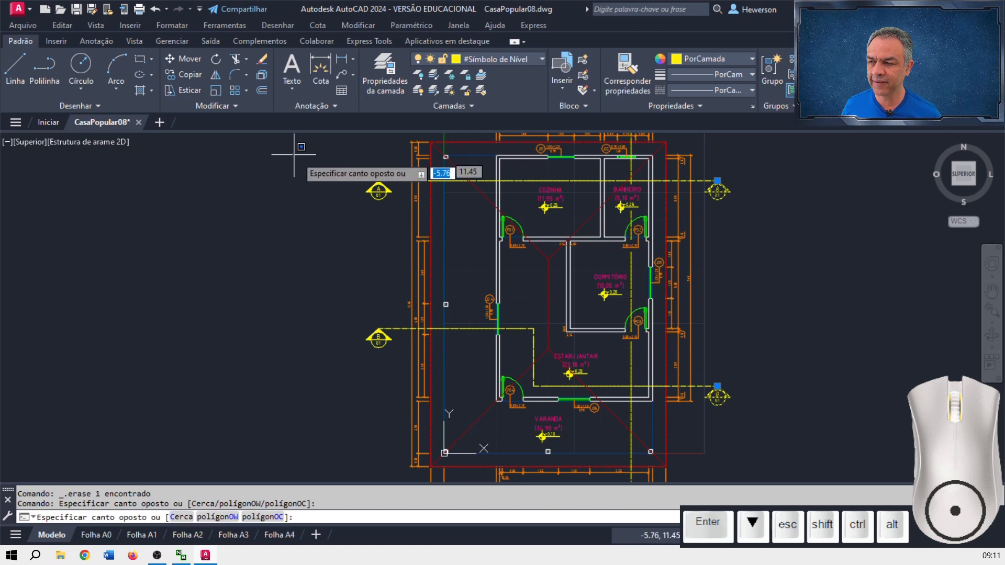
pyautogui.press('Escape')
pyautogui.click(300, 161)
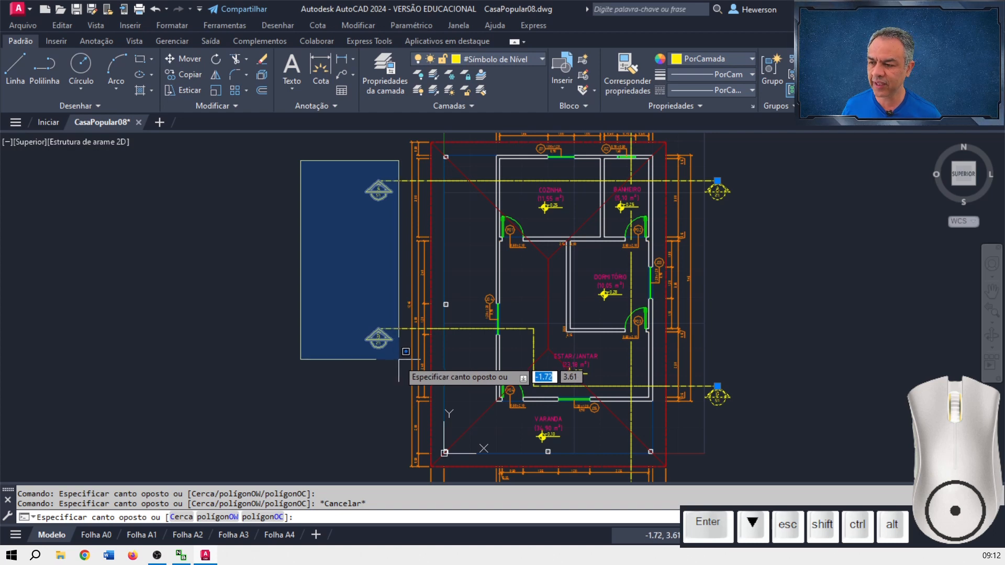
pyautogui.press('Escape')
pyautogui.moveTo(605, 187)
pyautogui.mouseDown(button='middle')
pyautogui.moveTo(563, 283)
pyautogui.moveTo(559, 328)
pyautogui.mouseUp(button='middle')
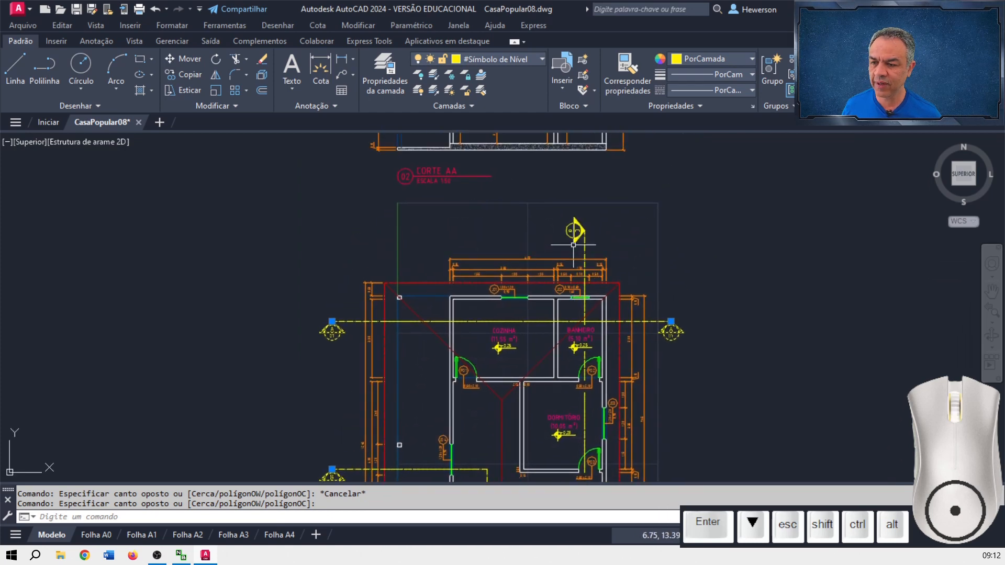
pyautogui.moveTo(602, 474); pyautogui.dragTo(607, 238, button='middle')
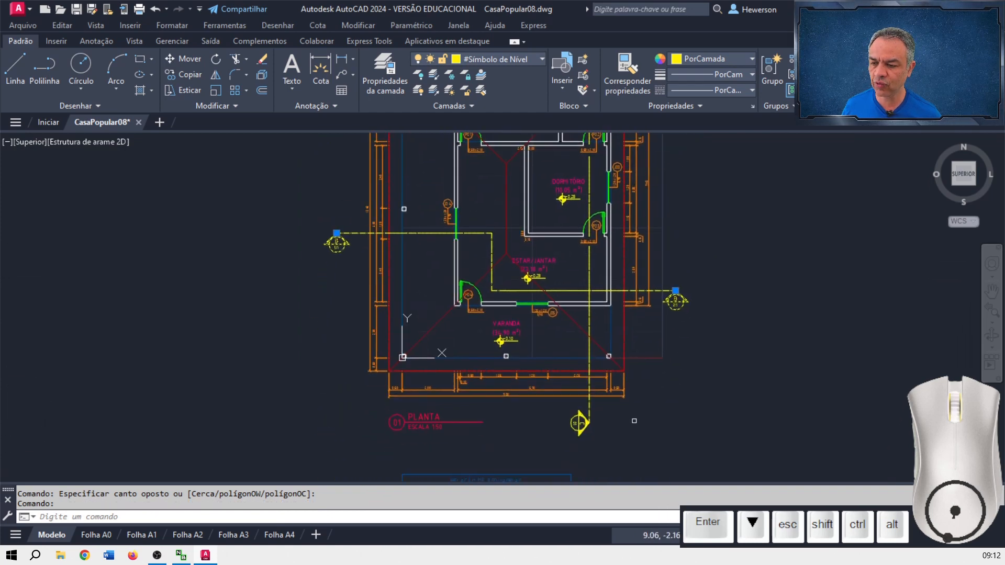
pyautogui.click(585, 422)
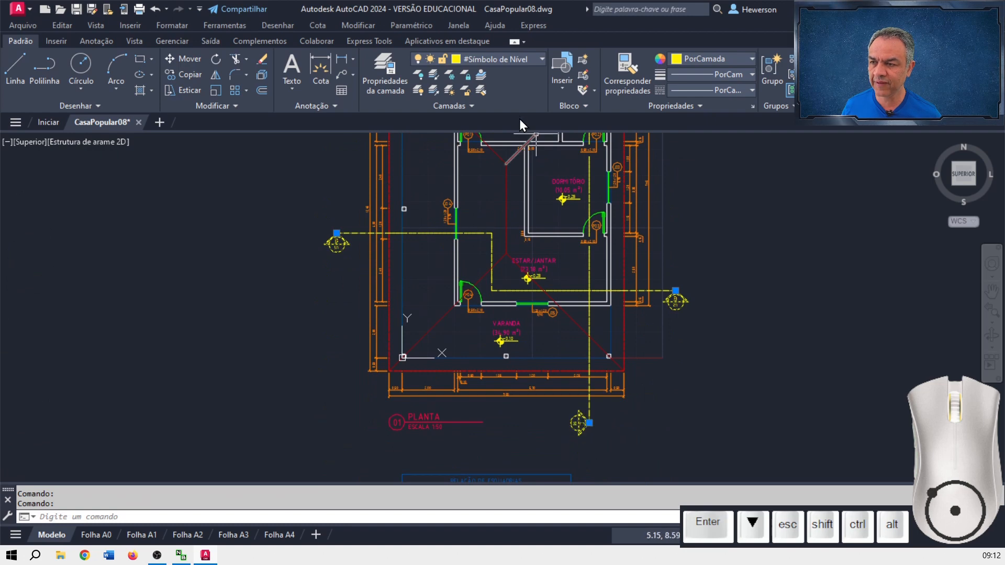
pyautogui.click(520, 59)
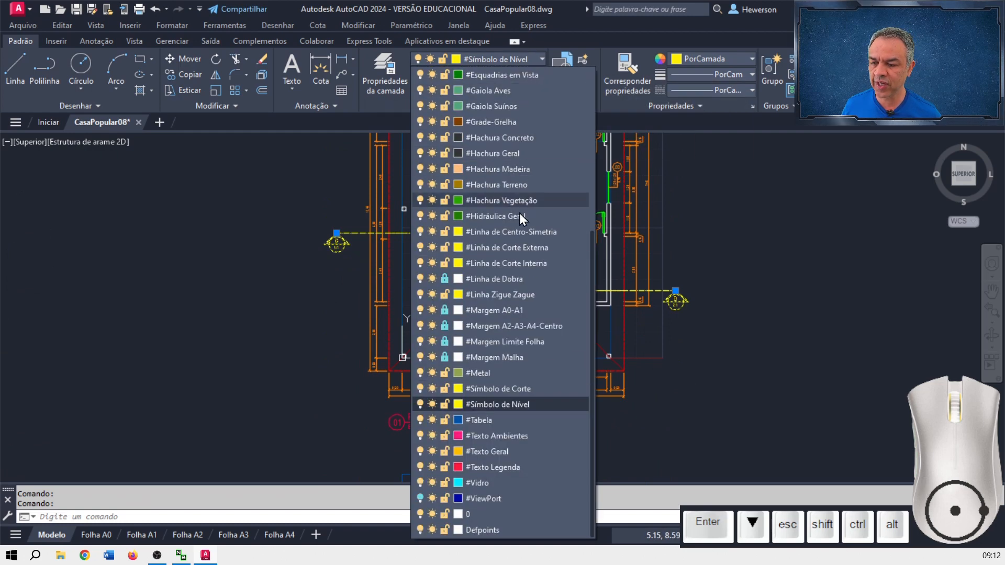
pyautogui.click(526, 389)
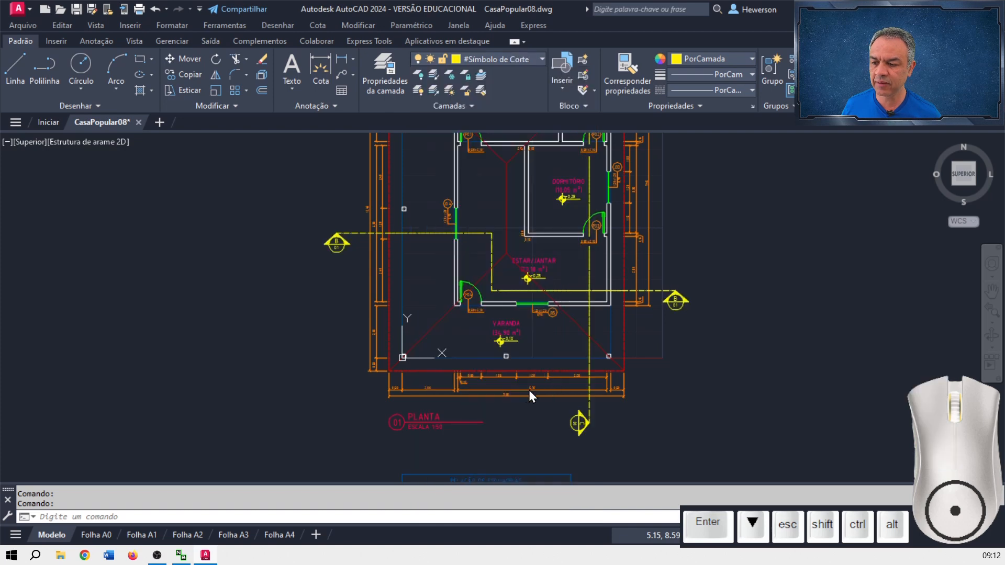
pyautogui.press('Escape')
# - Make #Símbolo de Nível the current layer for annotating the Corte AA section
pyautogui.moveTo(659, 220); pyautogui.dragTo(673, 430, button='middle')
pyautogui.moveTo(549, 227); pyautogui.dragTo(574, 381, button='middle')
pyautogui.scroll(4, 545, 276)
pyautogui.moveTo(546, 276); pyautogui.dragTo(547, 350, button='middle')
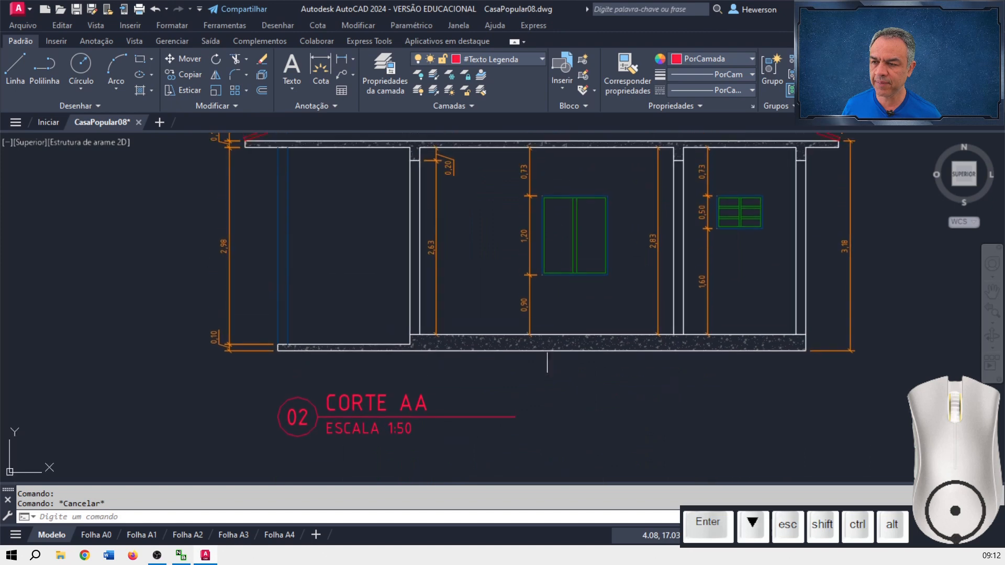
pyautogui.click(533, 62)
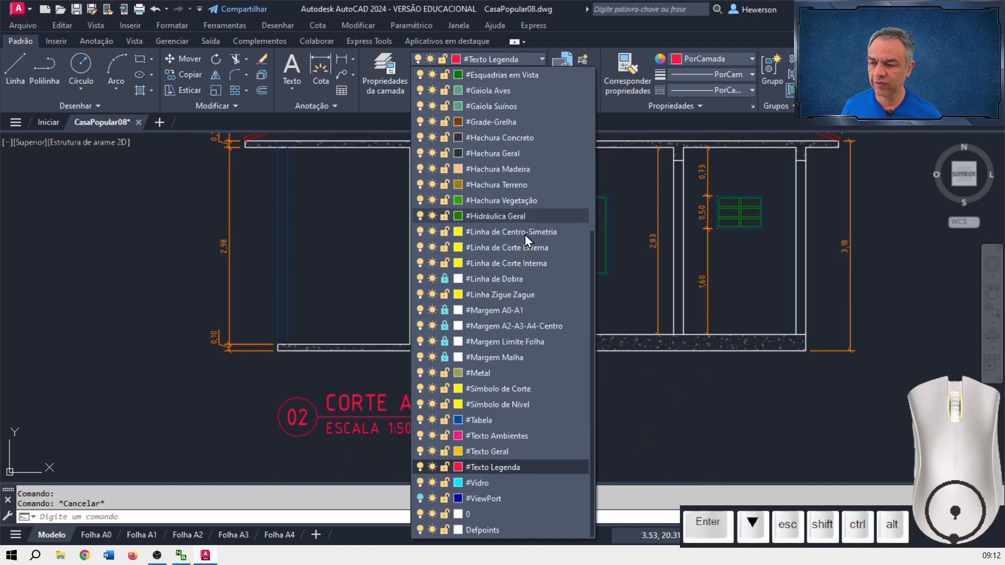
pyautogui.click(521, 406)
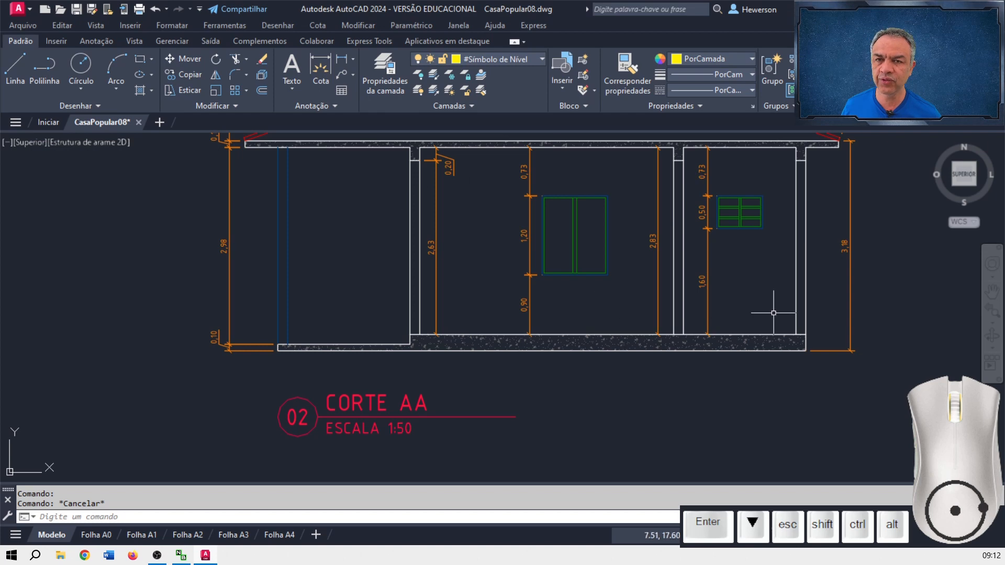
# - Insert the Nível Corte 1-50 block on the floor line centred below the small window in Corte AA, with floor level +0,25
pyautogui.moveTo(525, 272); pyautogui.dragTo(513, 292, button='middle')
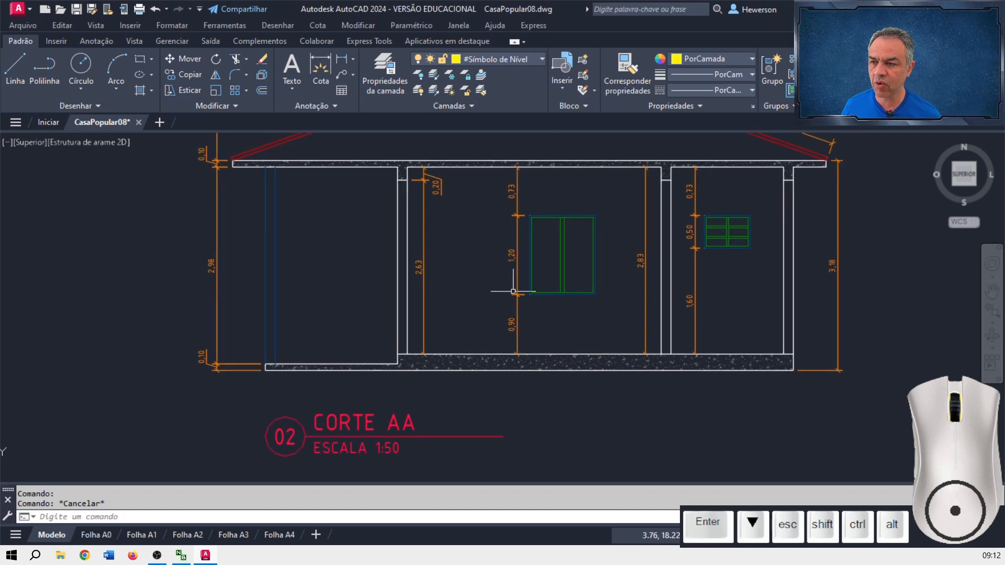
pyautogui.click(563, 87)
pyautogui.scroll(-3, 740, 146)
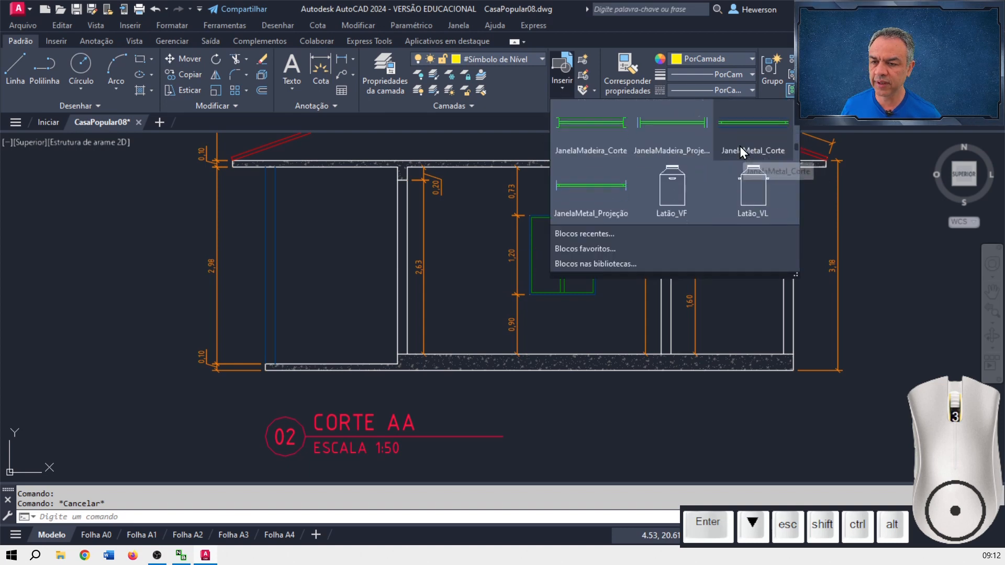
pyautogui.scroll(-6, 740, 148)
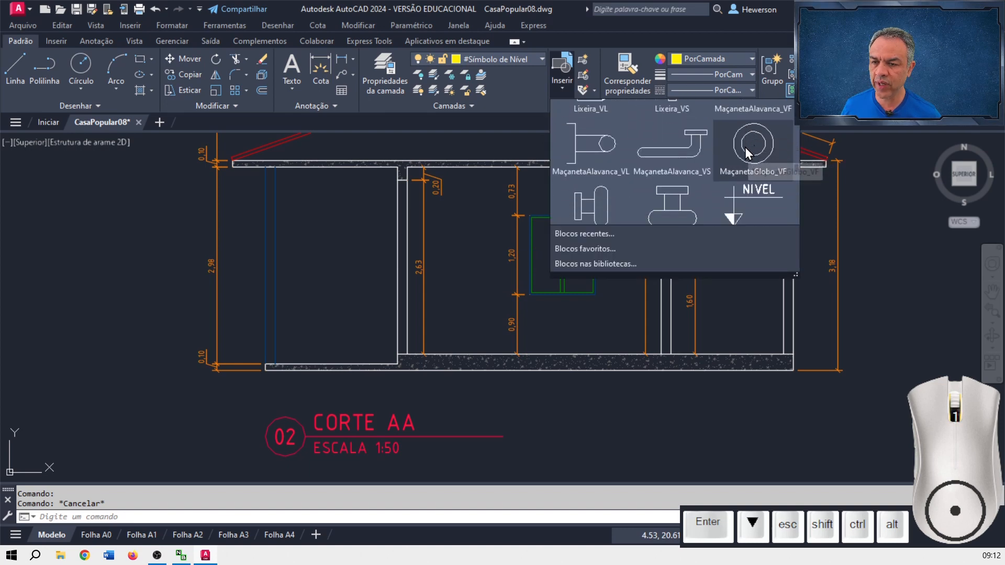
pyautogui.scroll(-3, 745, 146)
pyautogui.click(744, 140)
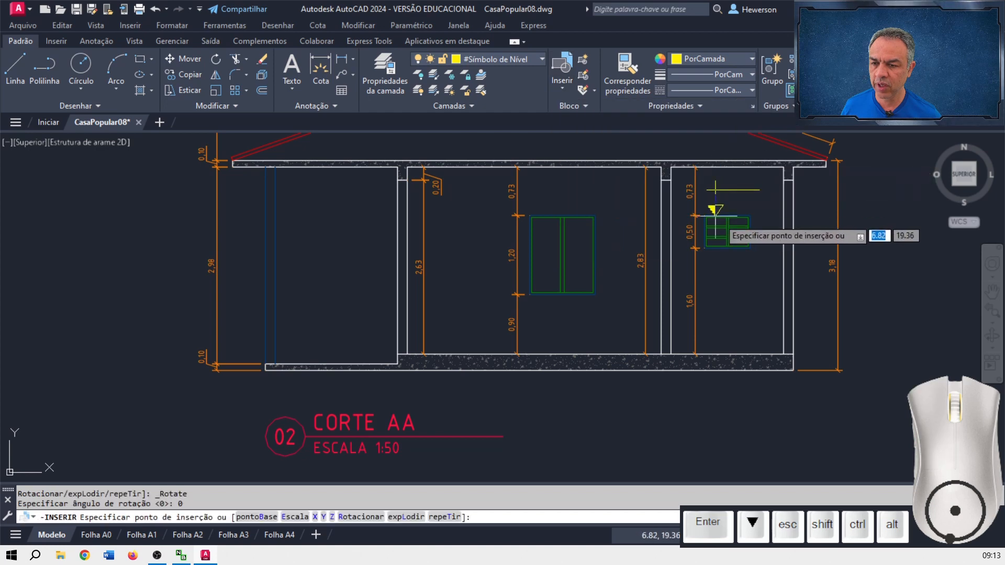
pyautogui.scroll(6, 725, 265)
pyautogui.moveTo(606, 265); pyautogui.dragTo(635, 234, button='middle')
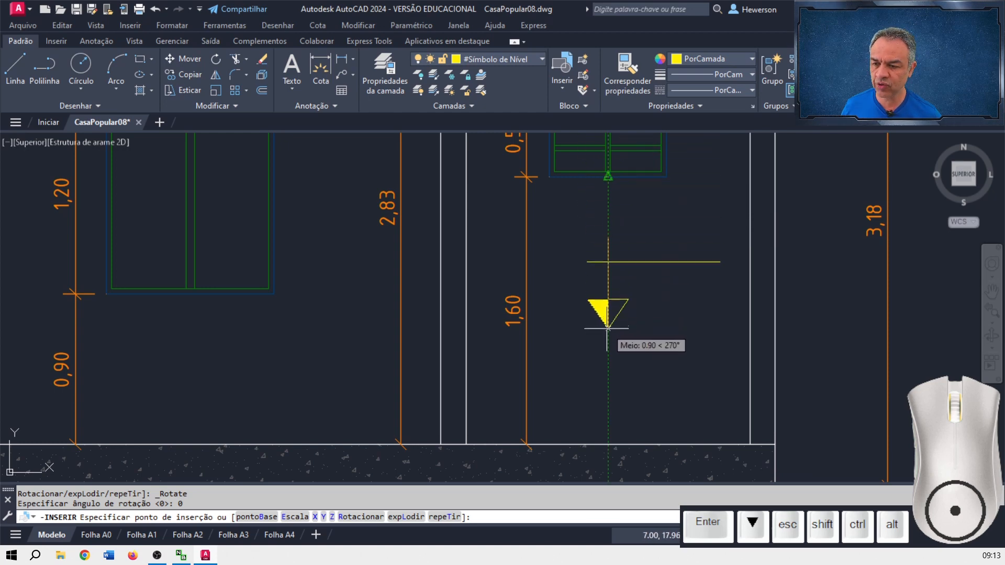
pyautogui.click(608, 444)
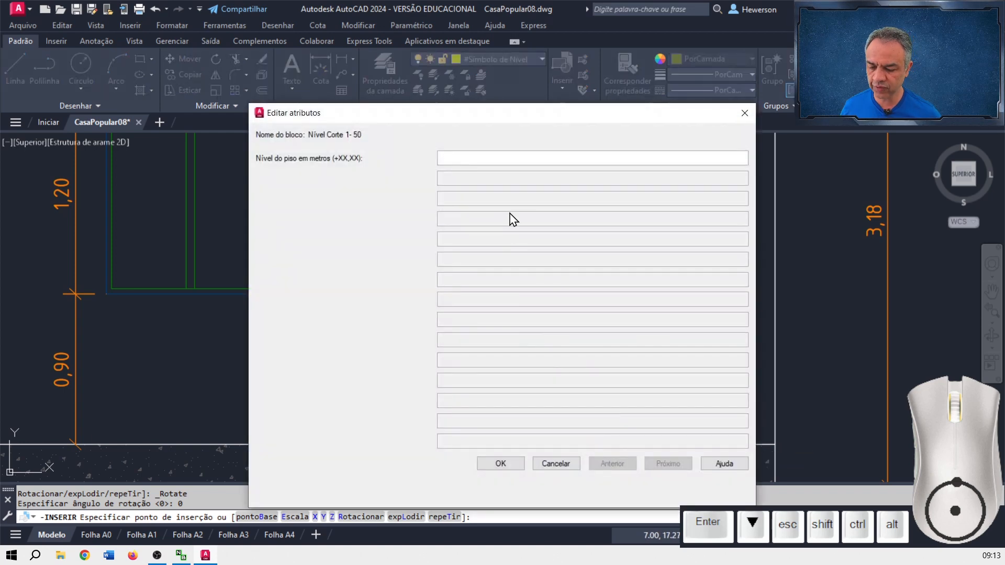
pyautogui.write('+0,25')
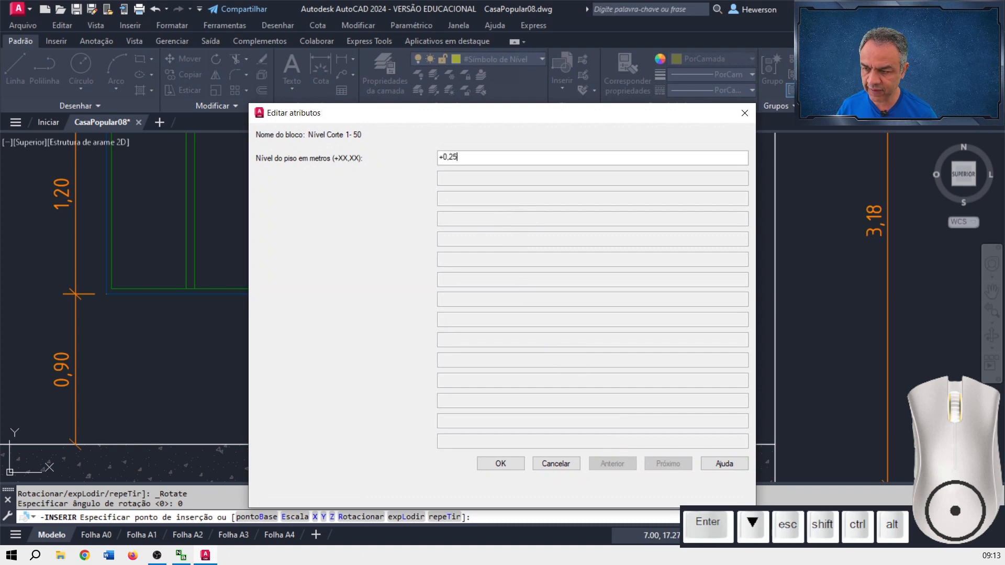
pyautogui.click(501, 464)
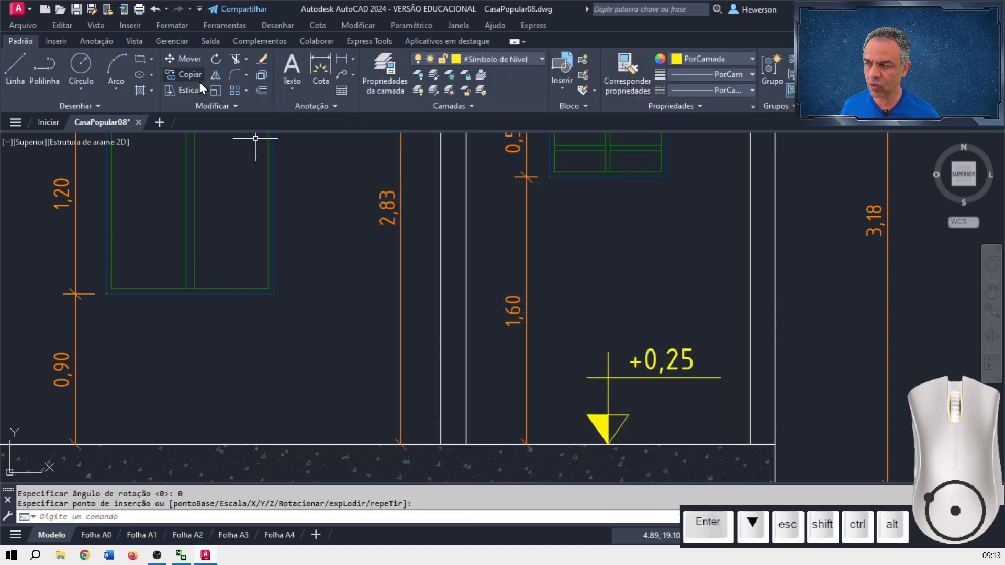
# - Copy the +0,25 level symbol from its tip to the floor line centred below the large window in Corte AA
pyautogui.click(184, 74)
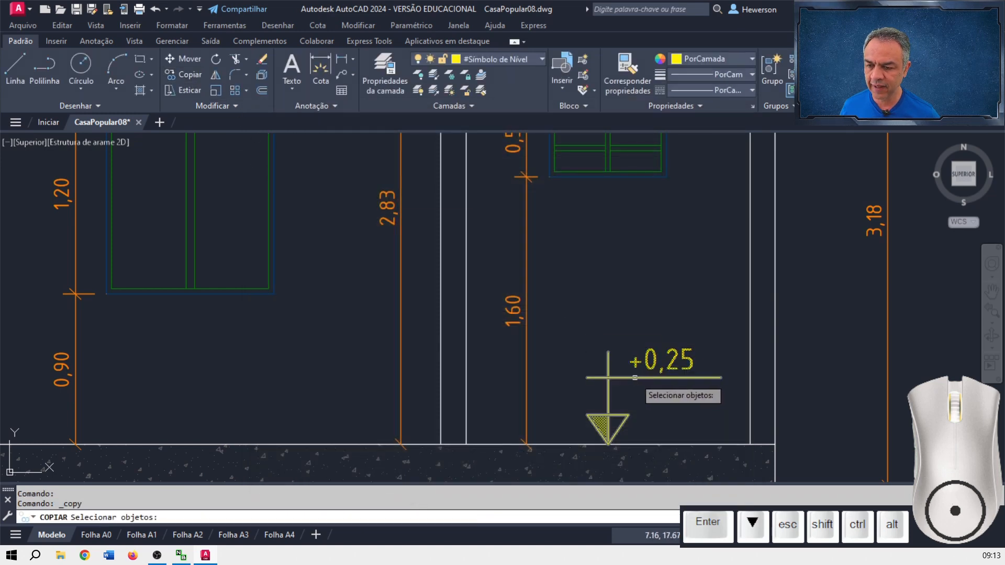
pyautogui.click(635, 377)
pyautogui.press('Return')
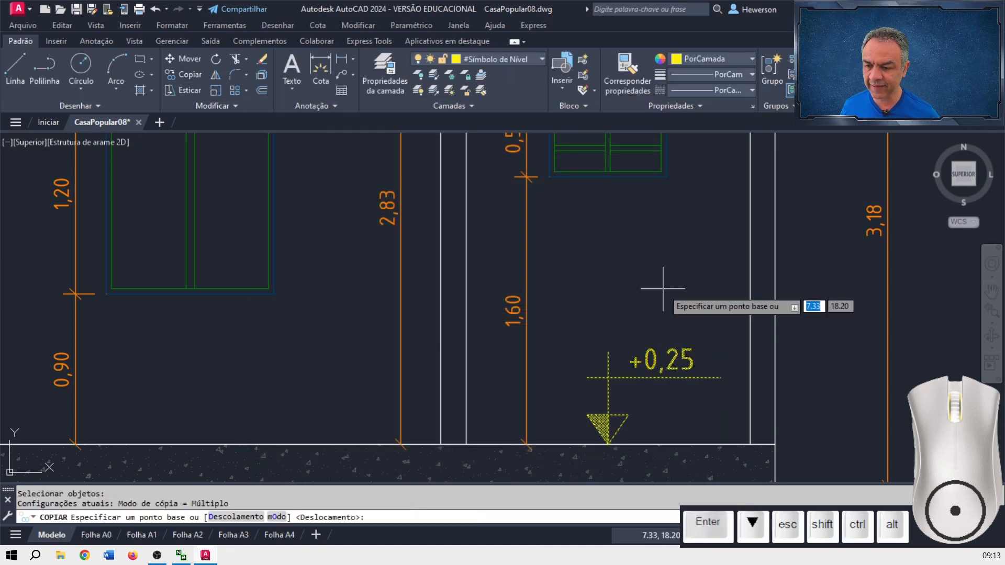
pyautogui.click(608, 444)
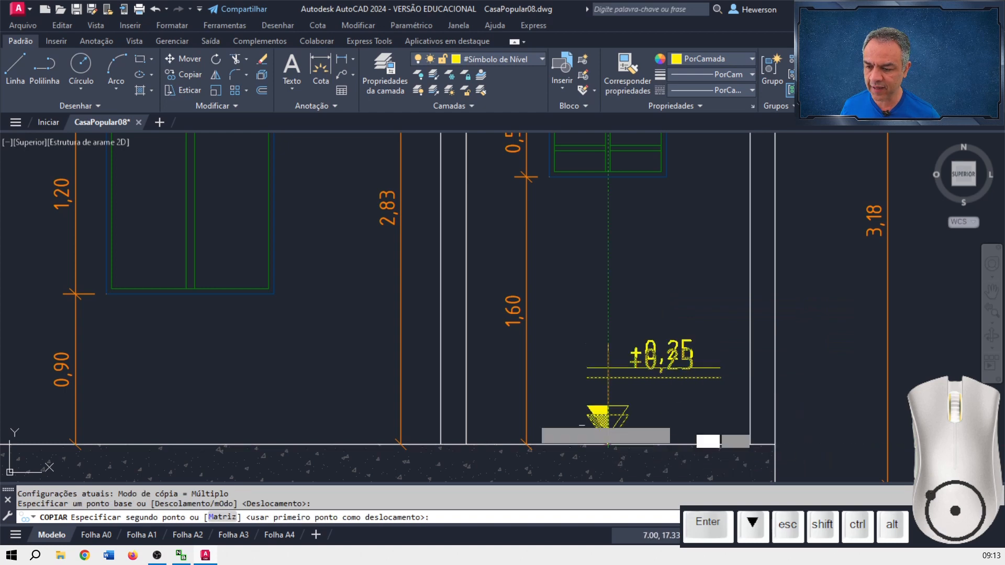
pyautogui.moveTo(333, 352); pyautogui.dragTo(630, 283, button='middle')
pyautogui.scroll(2, 527, 280)
pyautogui.moveTo(520, 283); pyautogui.dragTo(563, 239, button='middle')
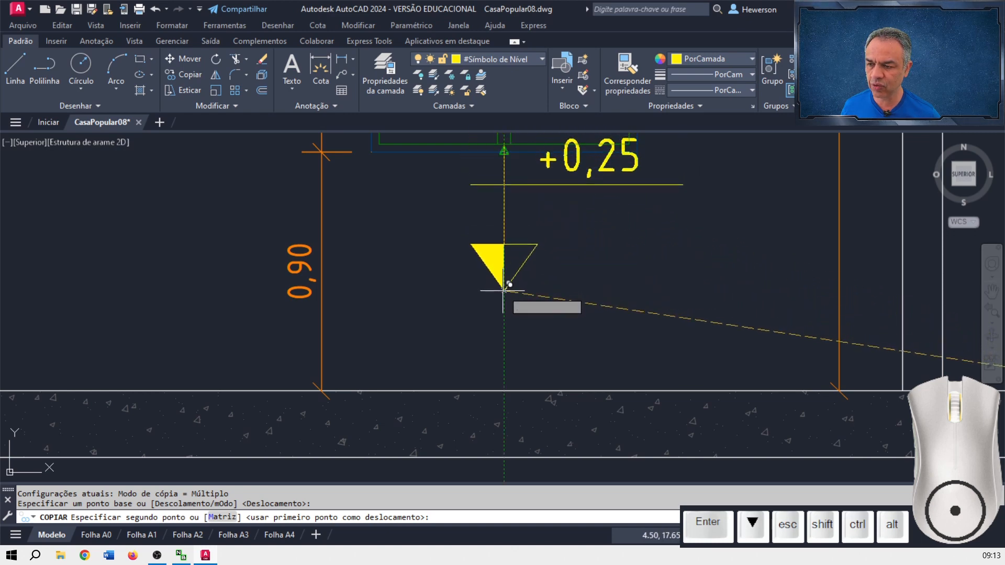
pyautogui.moveTo(504, 329); pyautogui.dragTo(502, 342, button='middle')
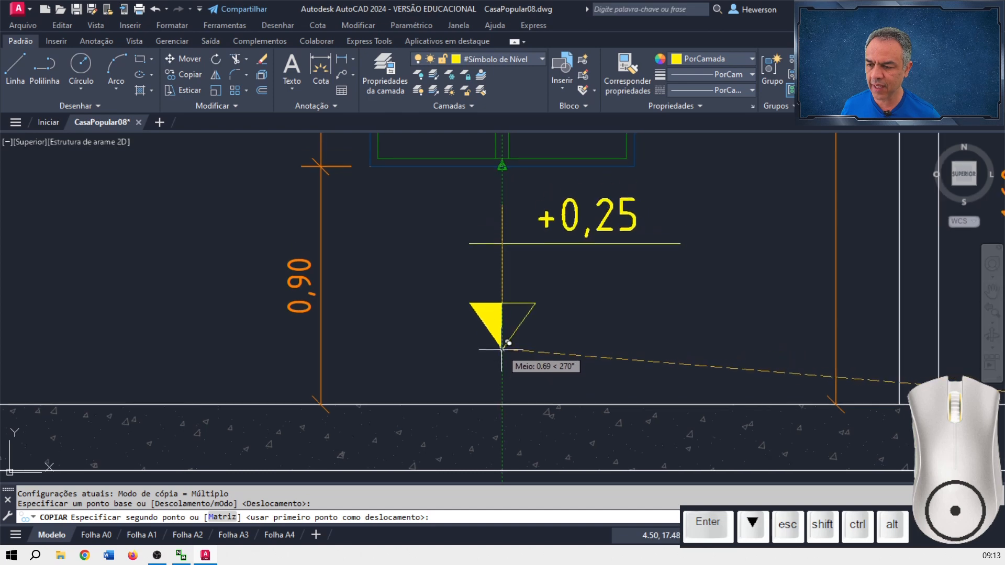
pyautogui.click(507, 398)
pyautogui.scroll(-5, 553, 346)
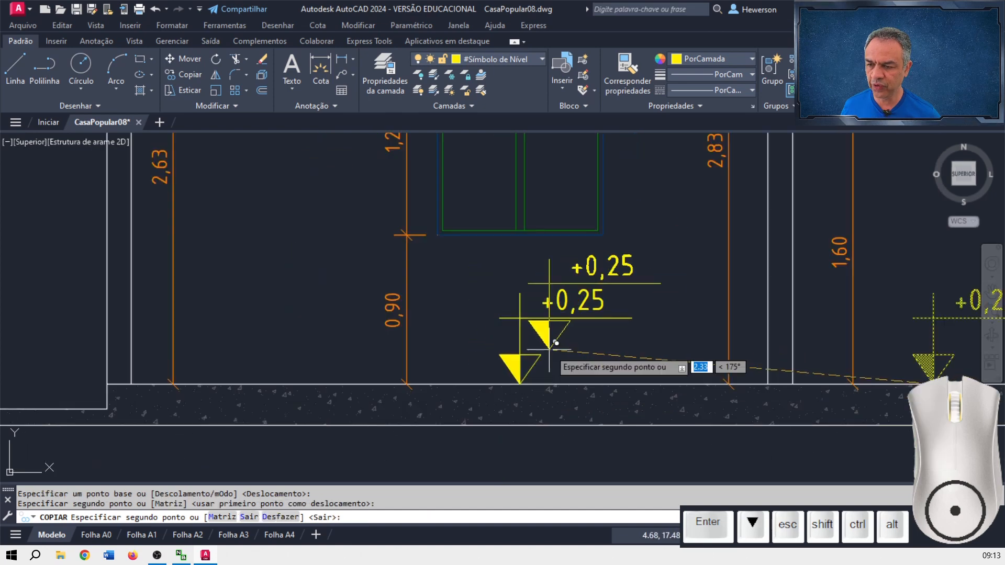
# - Place another copy of the level symbol on the lower veranda slab and end the copying
pyautogui.moveTo(412, 289); pyautogui.dragTo(591, 262, button='middle')
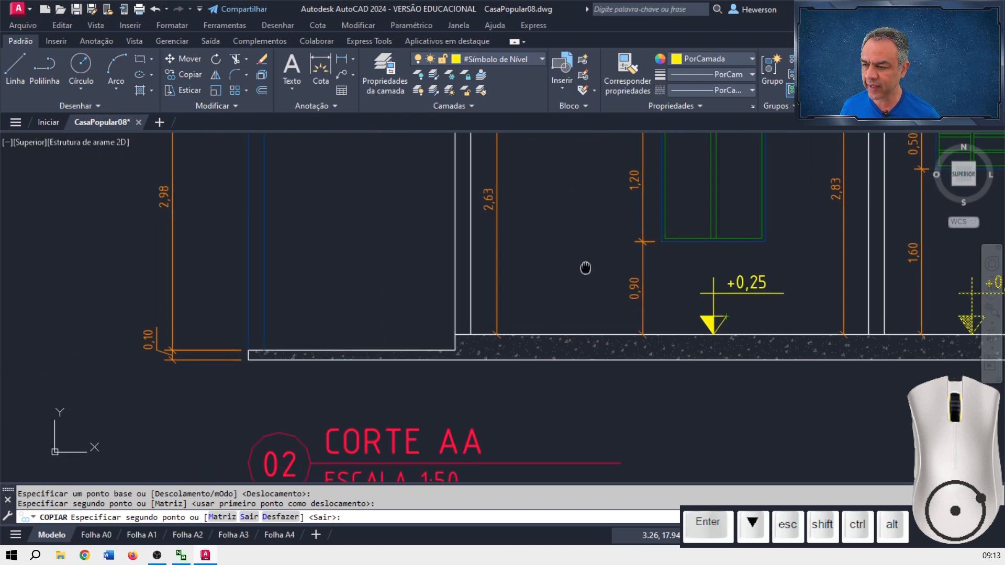
pyautogui.click(356, 336)
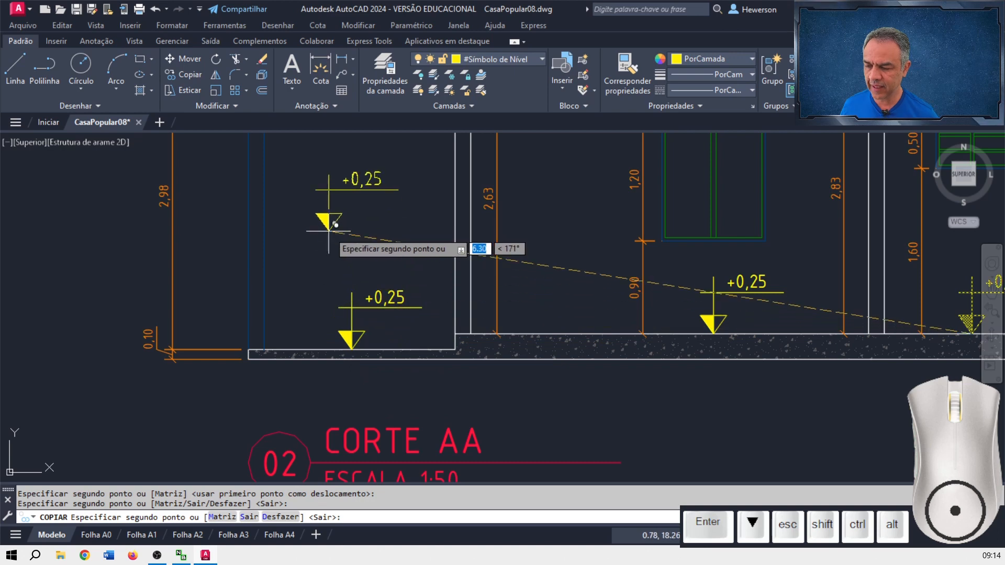
pyautogui.press('Return')
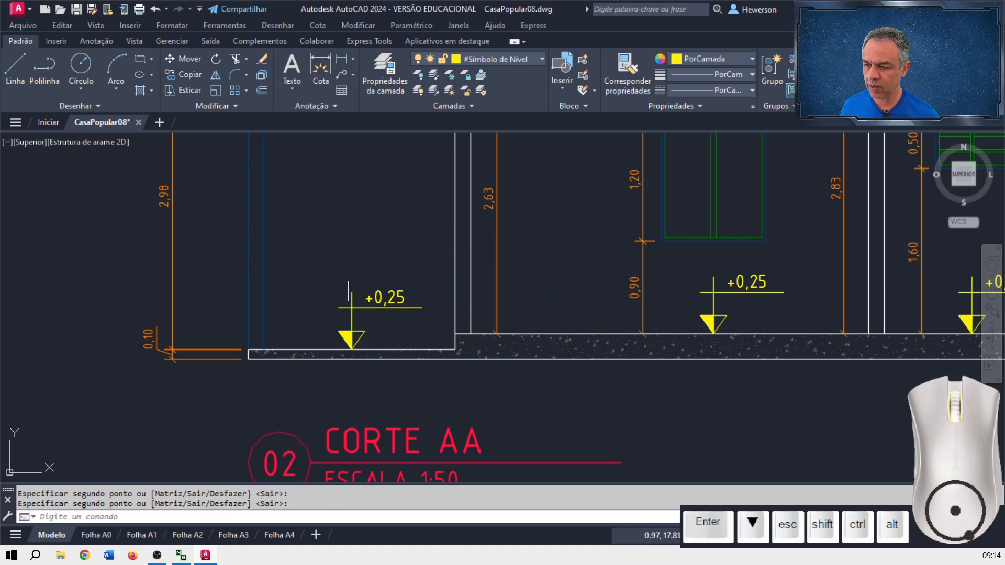
# - Set the floor level value of the veranda's level symbol to +0,10
pyautogui.doubleClick(359, 322)
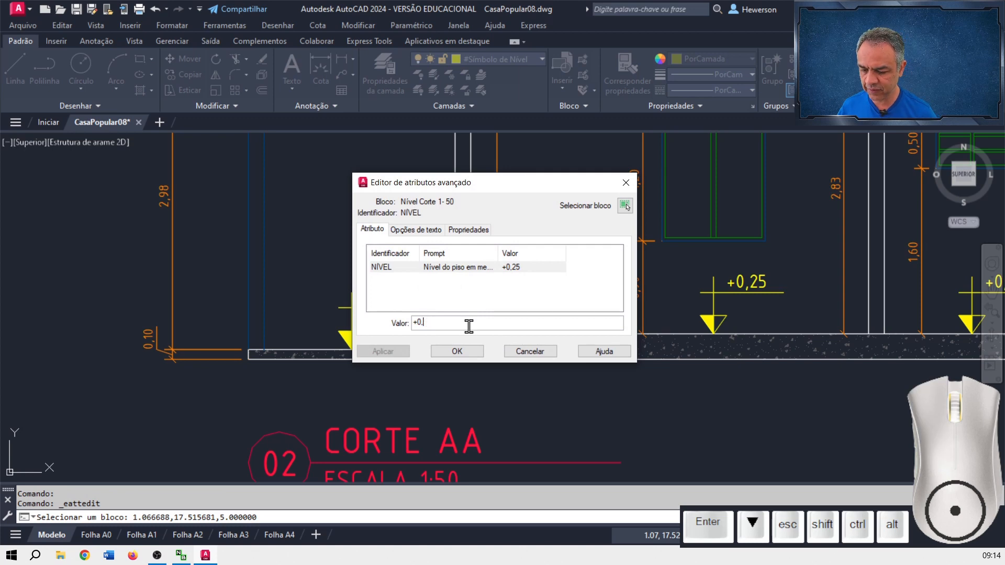
pyautogui.write('10')
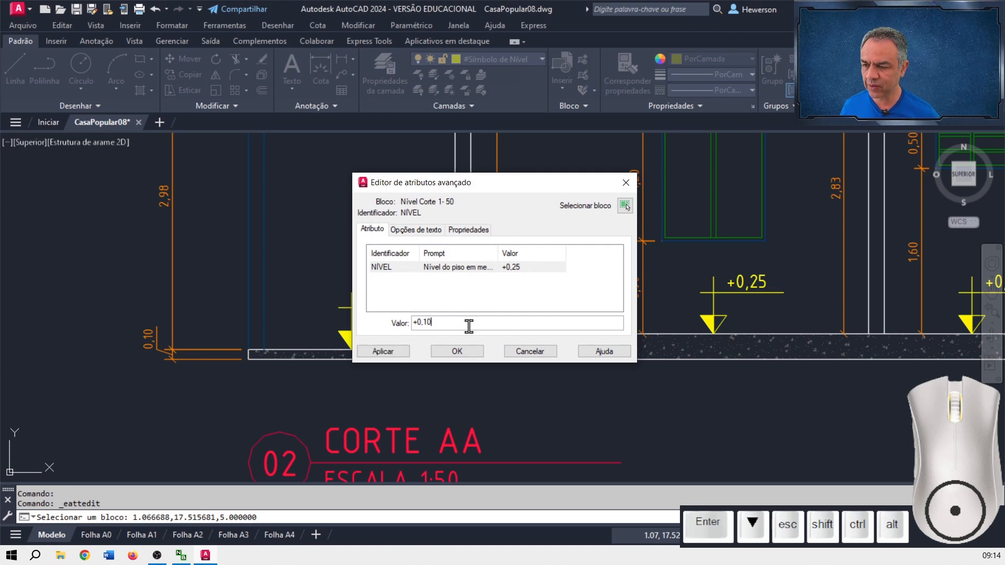
pyautogui.click(459, 354)
# - Copy the whole Corte AA section with its title from the veranda slab's lower outer corner, about 22.30 horizontally to the right
pyautogui.scroll(-8, 462, 348)
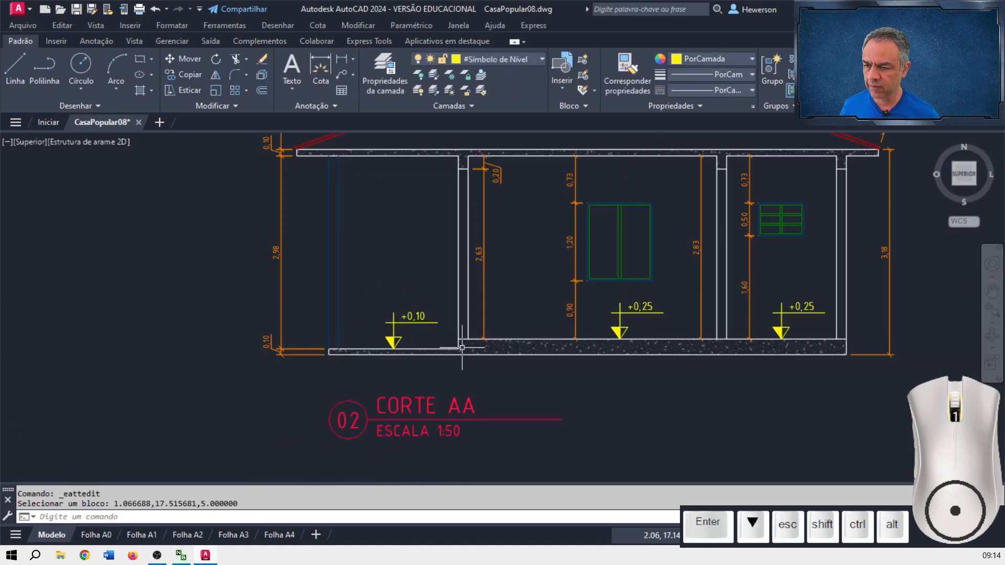
pyautogui.click(195, 77)
pyautogui.click(629, 158)
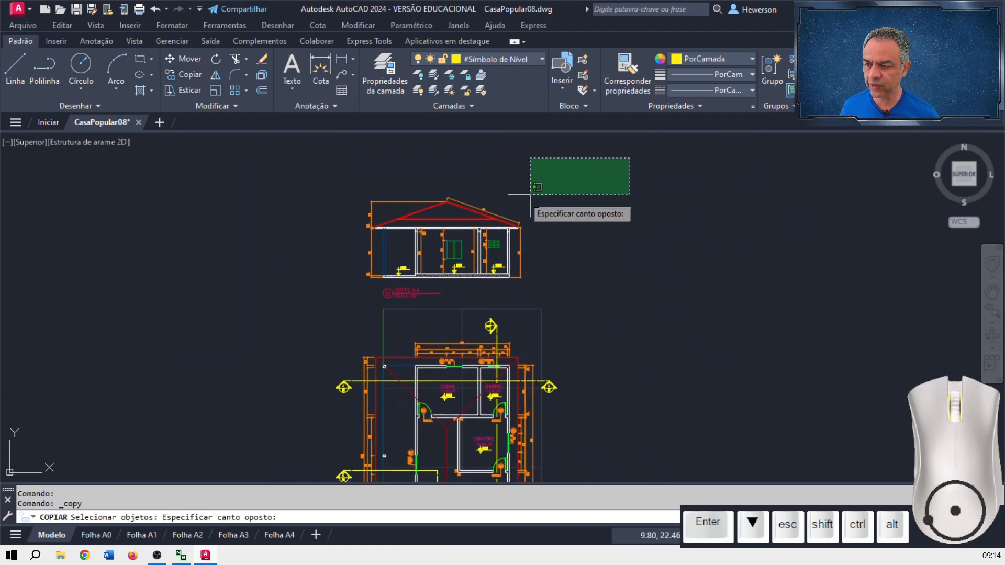
pyautogui.click(308, 330)
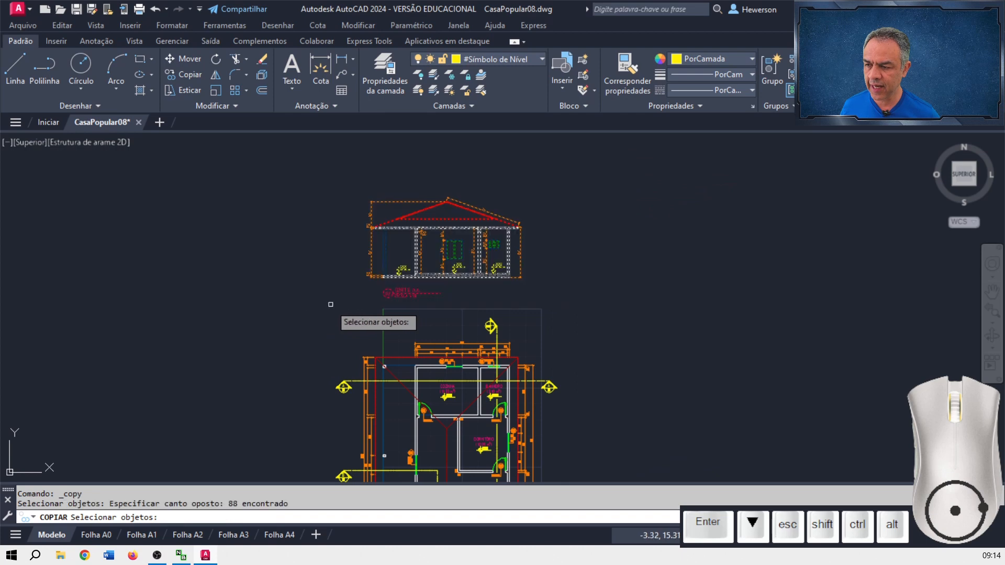
pyautogui.press('Return')
pyautogui.scroll(1, 359, 292)
pyautogui.moveTo(359, 292); pyautogui.dragTo(124, 314, button='middle')
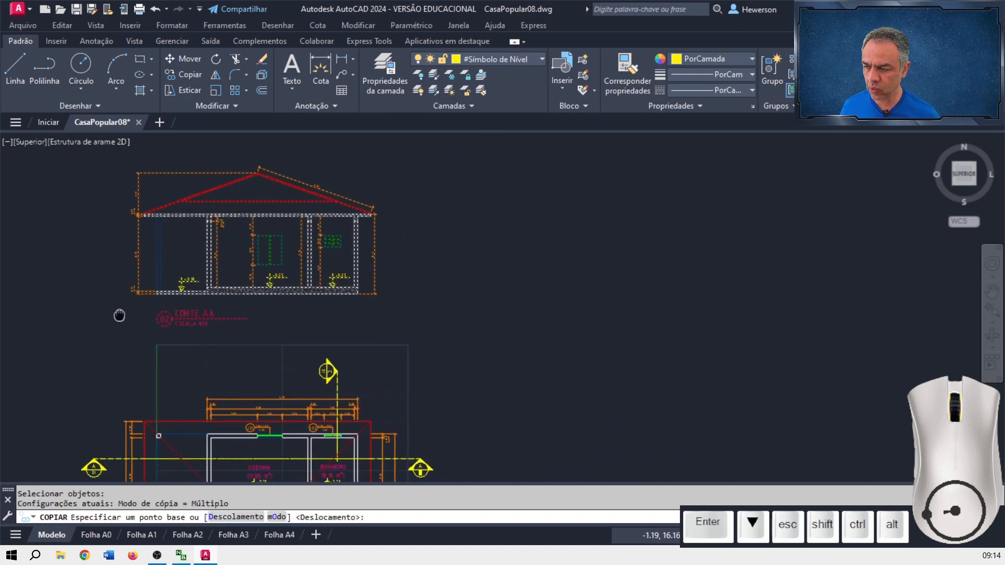
pyautogui.scroll(1, 138, 308)
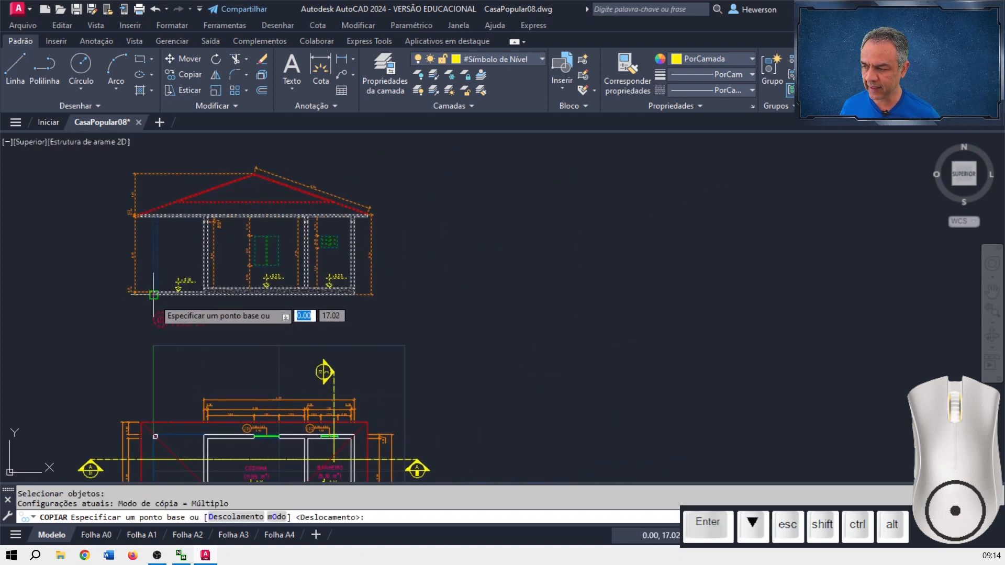
pyautogui.click(154, 295)
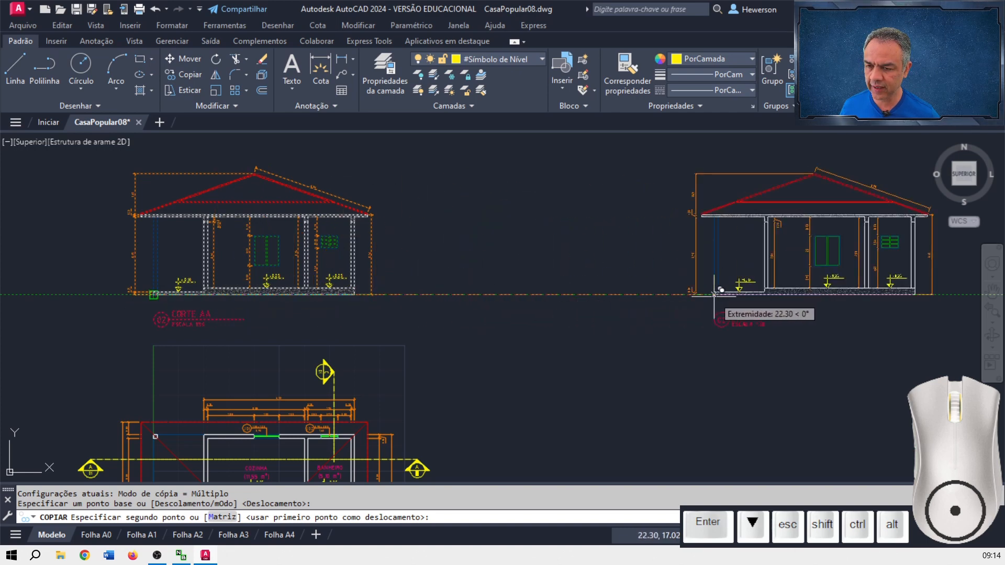
pyautogui.click(714, 295)
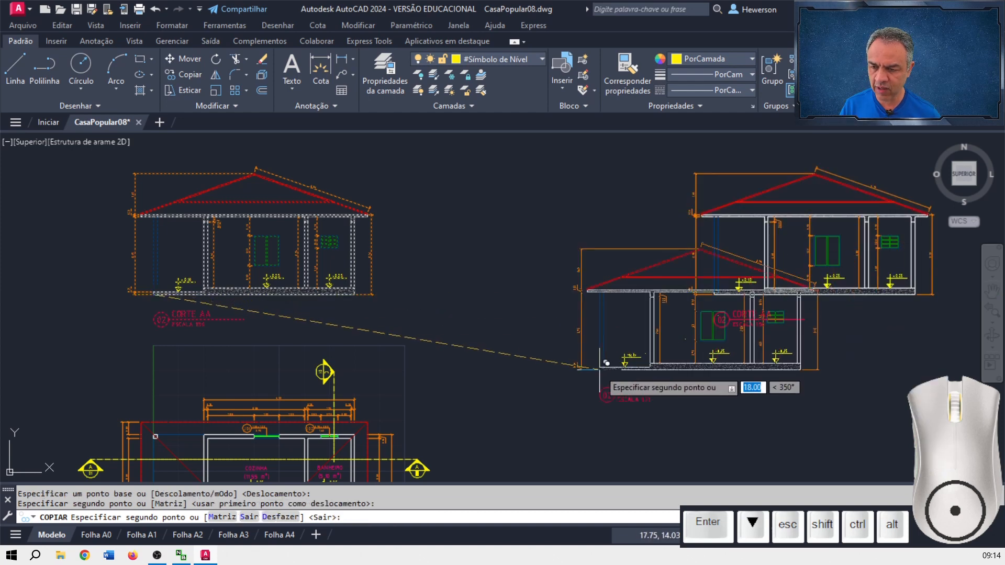
pyautogui.press('Return')
# - Change the original section's title legend to number 03 and title CORTE BB
pyautogui.moveTo(194, 302); pyautogui.dragTo(437, 322, button='middle')
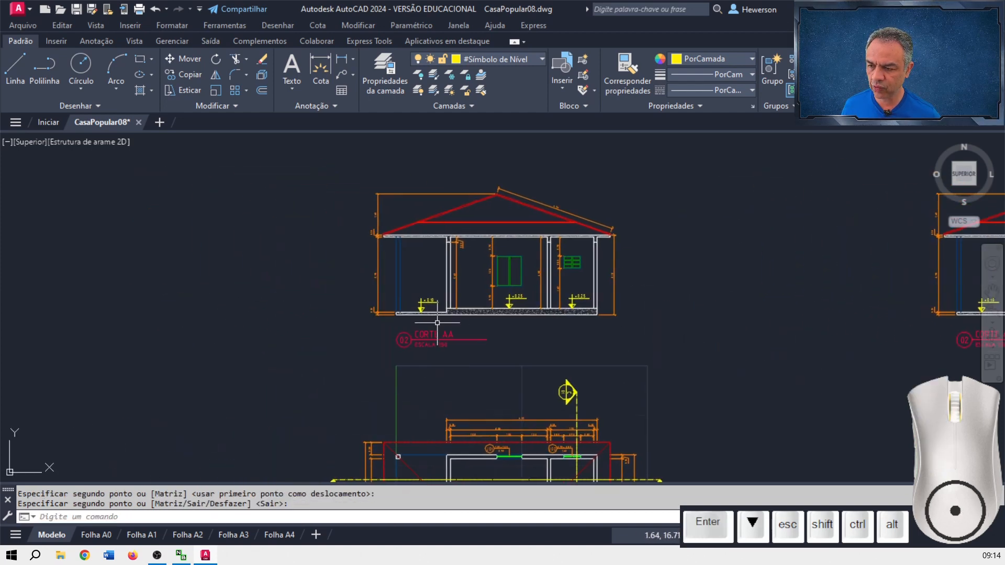
pyautogui.scroll(5, 438, 322)
pyautogui.scroll(1, 511, 298)
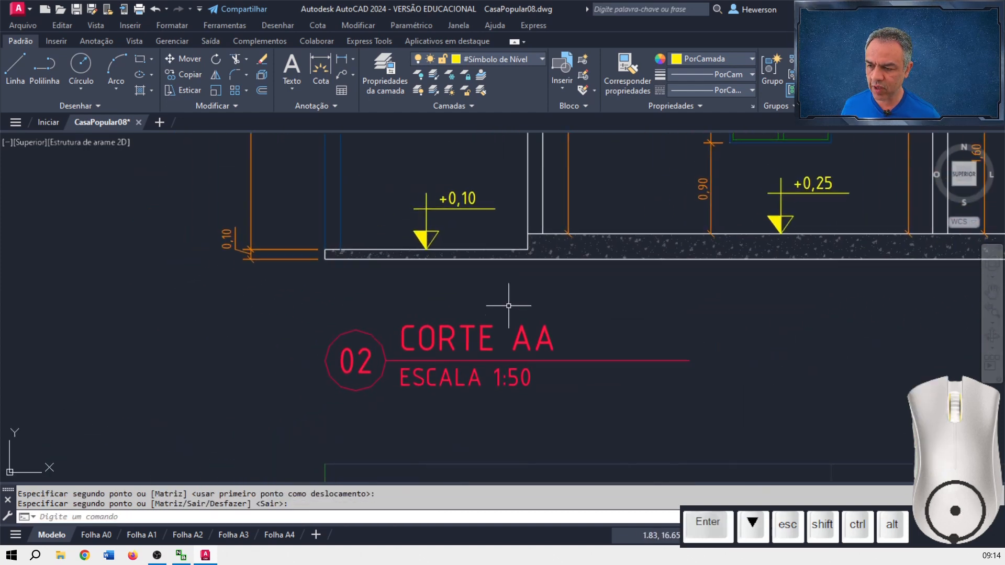
pyautogui.doubleClick(516, 358)
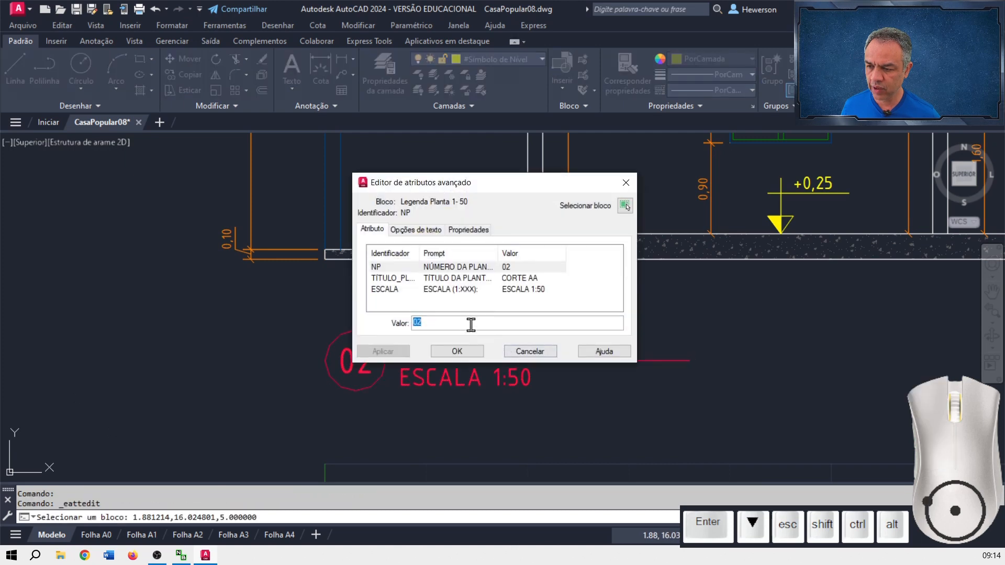
pyautogui.click(466, 322)
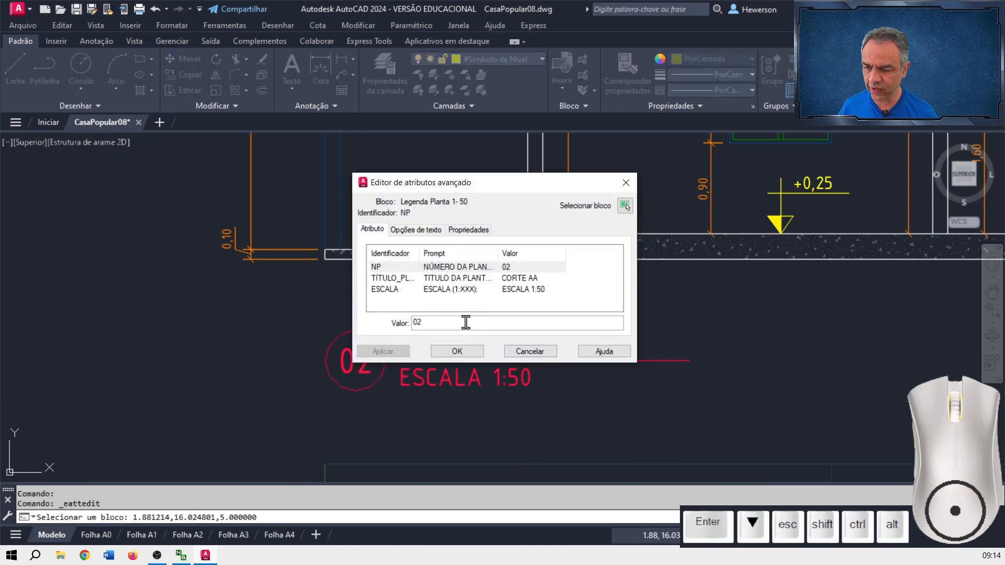
pyautogui.write('3')
pyautogui.press('Return')
pyautogui.click(465, 322)
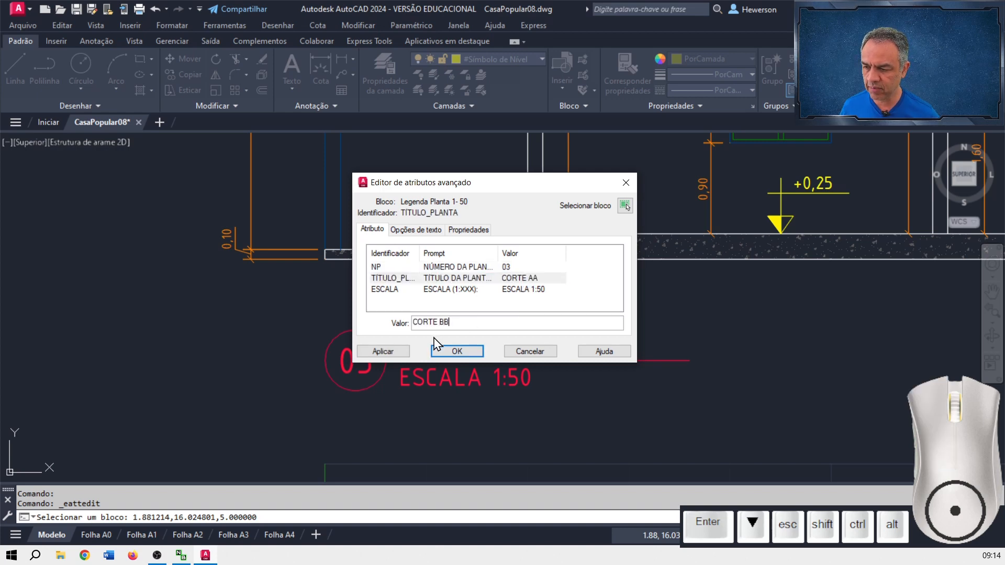
pyautogui.click(438, 354)
# - Turn off the #Cotas and #Símbolo de Nível layers, accepting deactivation of the current layer
pyautogui.scroll(-4, 518, 314)
pyautogui.moveTo(518, 291)
pyautogui.mouseDown(button='middle')
pyautogui.moveTo(518, 335)
pyautogui.moveTo(548, 329)
pyautogui.mouseUp(button='middle')
pyautogui.click(538, 59)
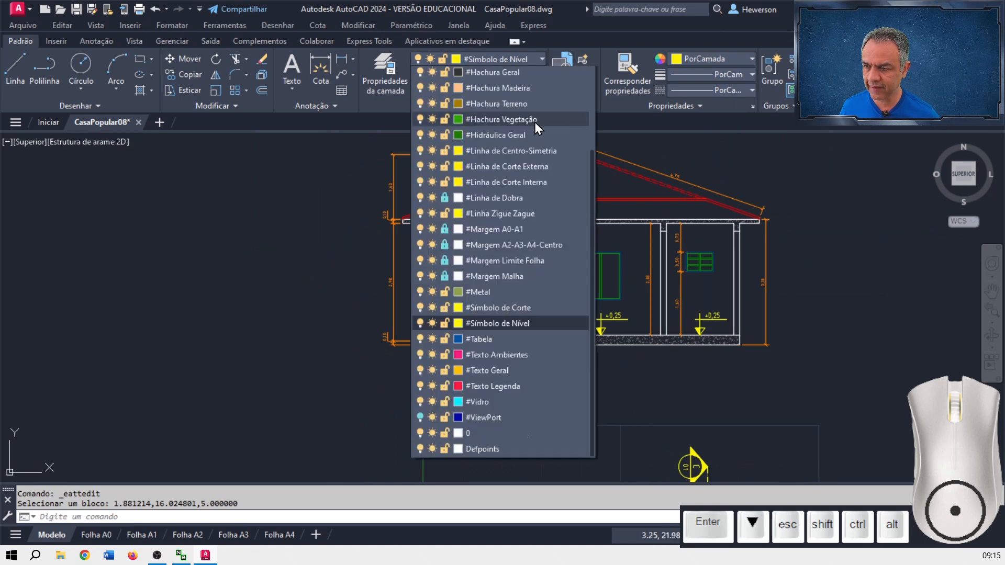
pyautogui.scroll(7, 529, 133)
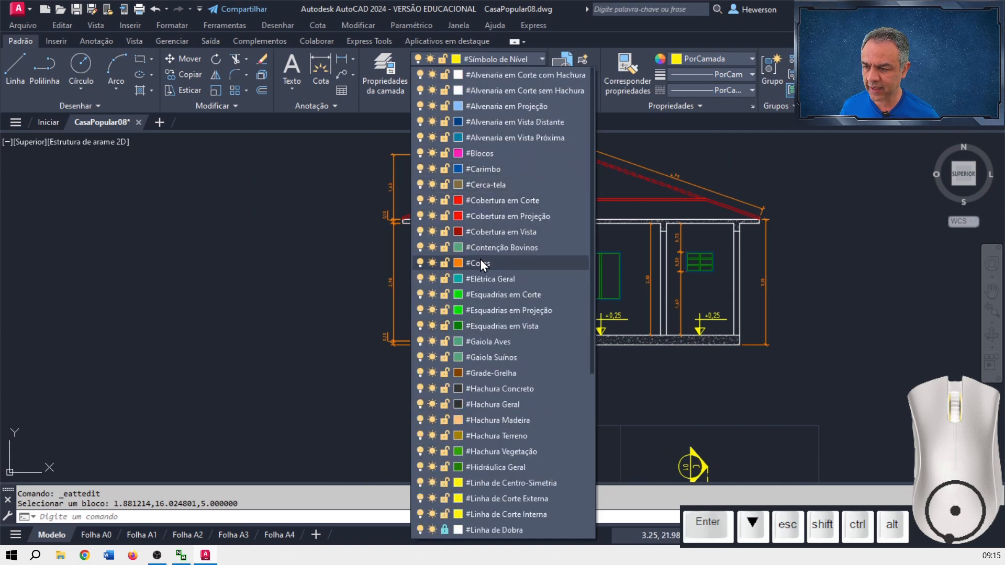
pyautogui.click(420, 263)
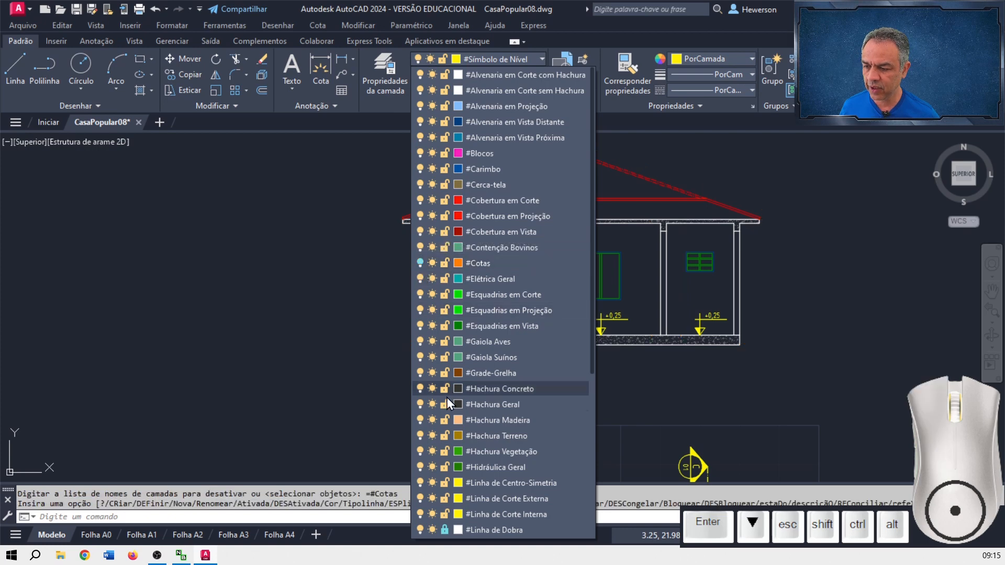
pyautogui.scroll(-1, 444, 461)
pyautogui.scroll(-4, 444, 461)
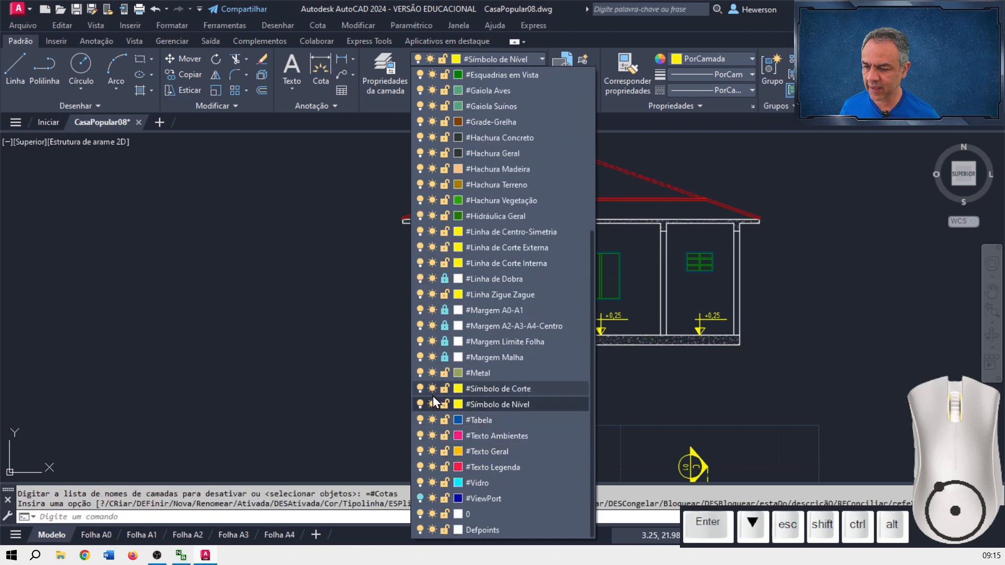
pyautogui.click(420, 404)
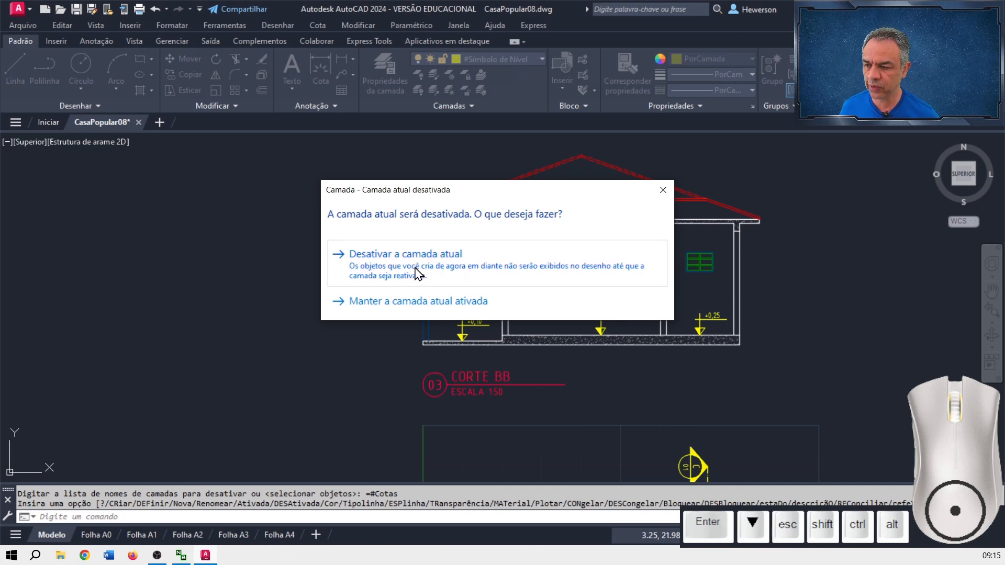
pyautogui.click(417, 268)
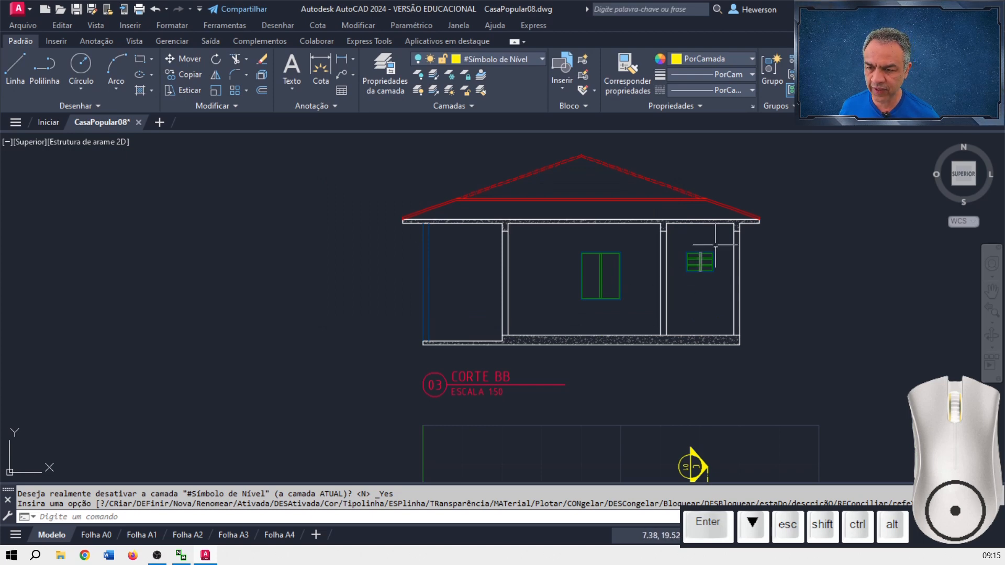
# - Delete both windows, the inner partition wall and the slab and floor hatches from Corte BB
pyautogui.scroll(1, 715, 245)
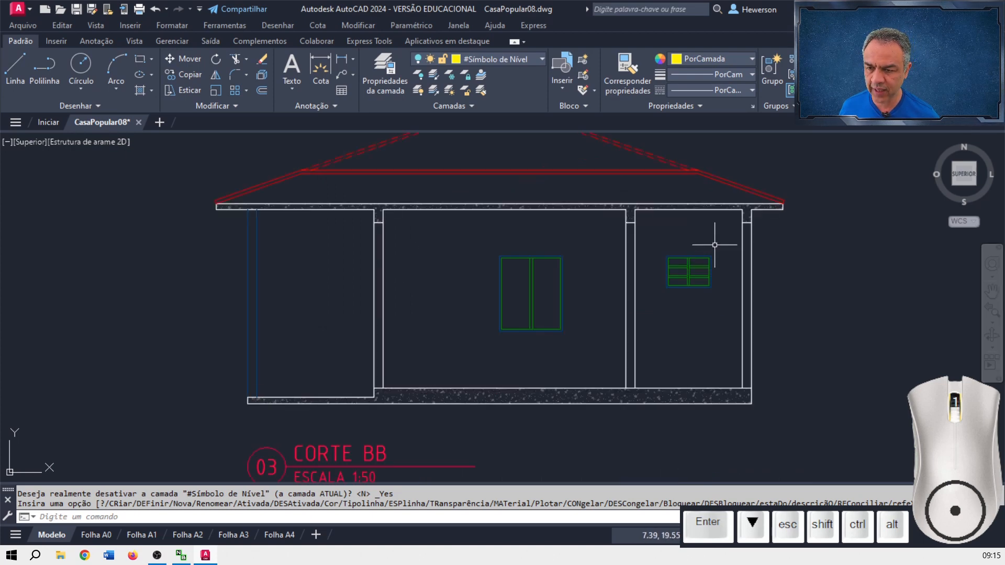
pyautogui.click(733, 213)
pyautogui.click(402, 356)
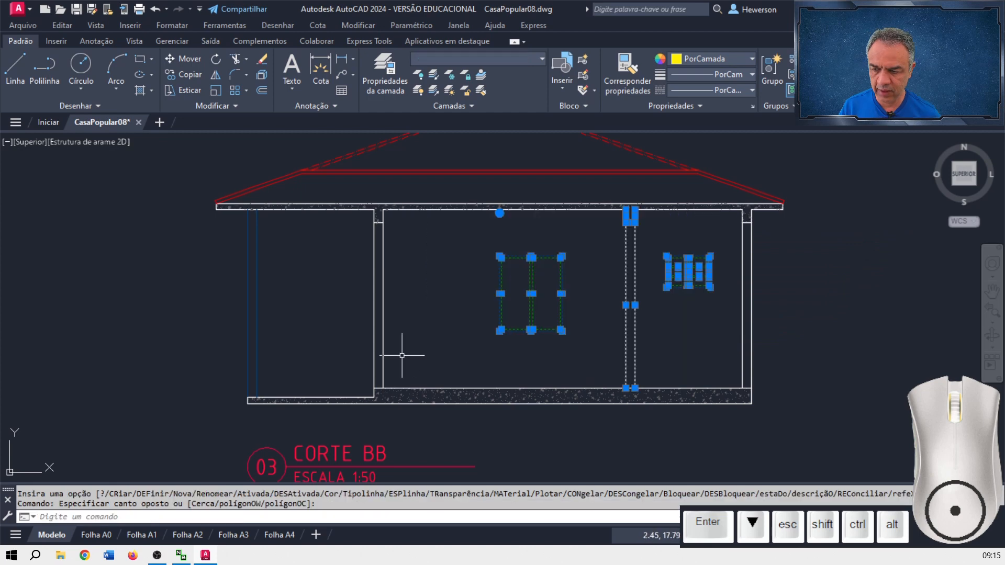
pyautogui.click(453, 395)
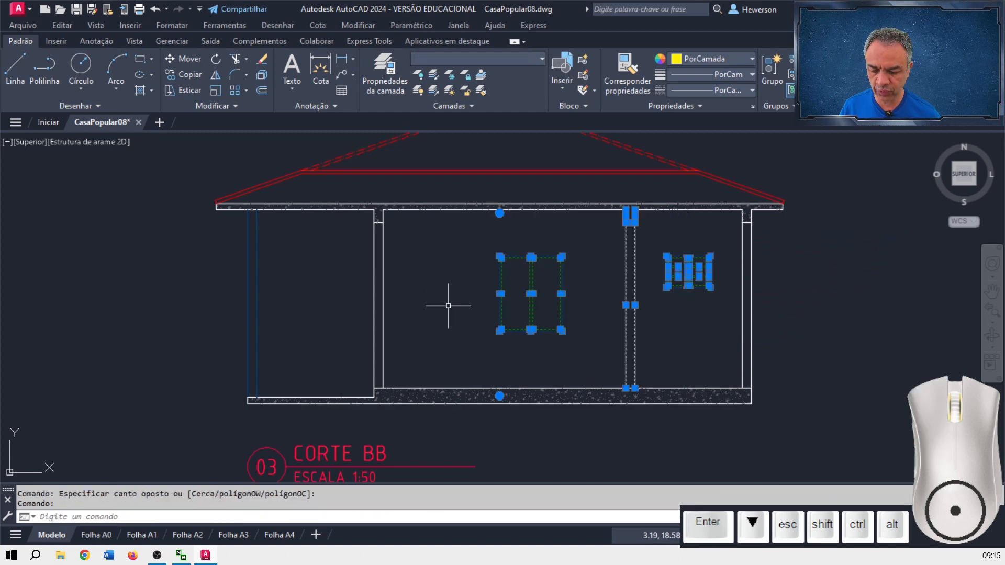
pyautogui.press('Delete')
# - Join the two segments of the ceiling slab's underside line across the gap where the partition wall stood
pyautogui.scroll(4, 630, 210)
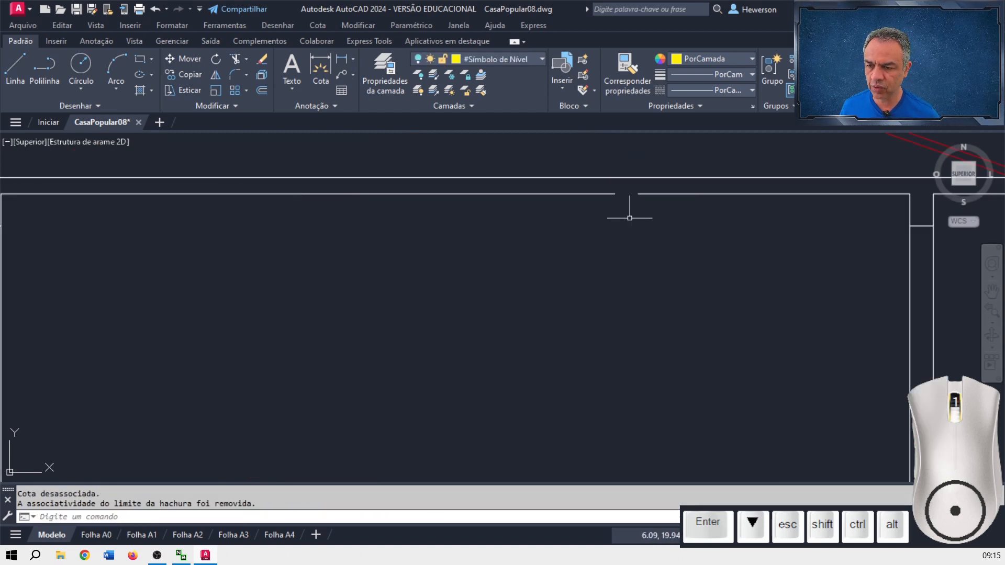
pyautogui.click(237, 108)
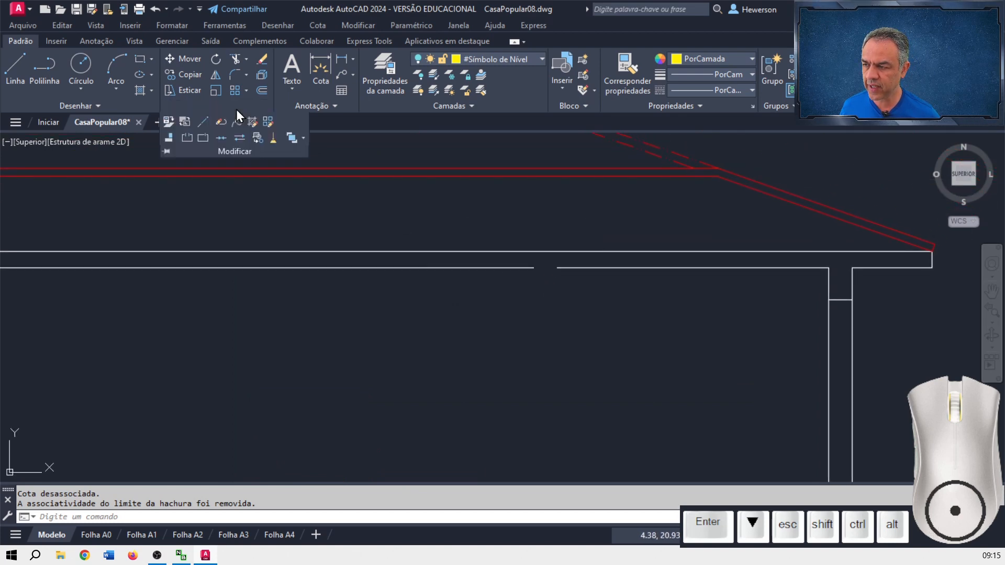
pyautogui.click(224, 140)
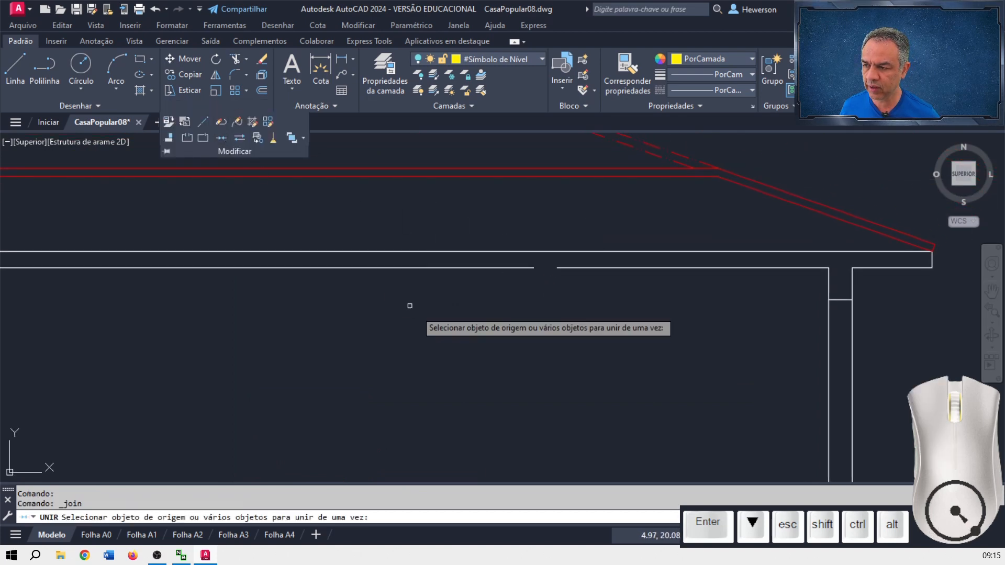
pyautogui.click(564, 268)
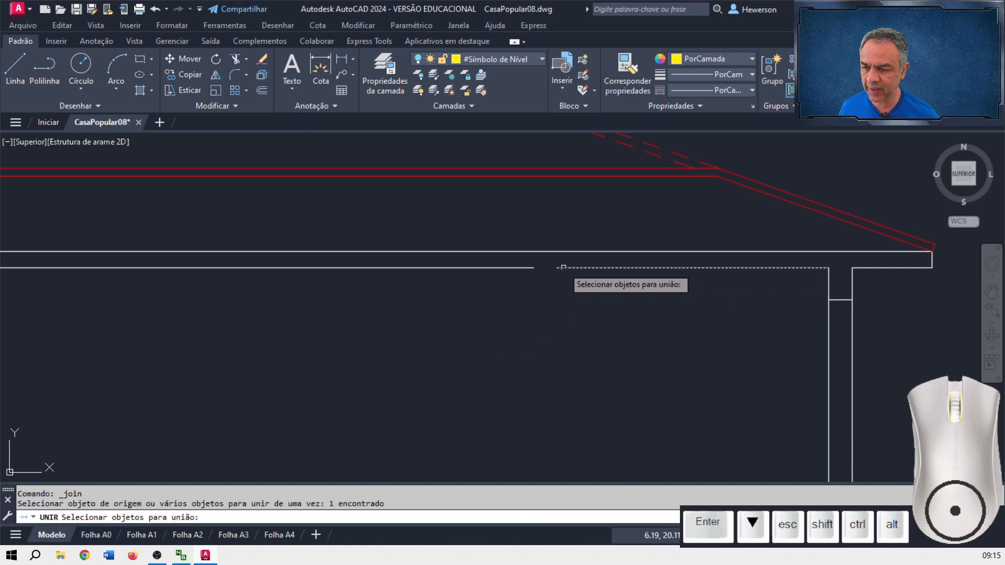
pyautogui.click(525, 267)
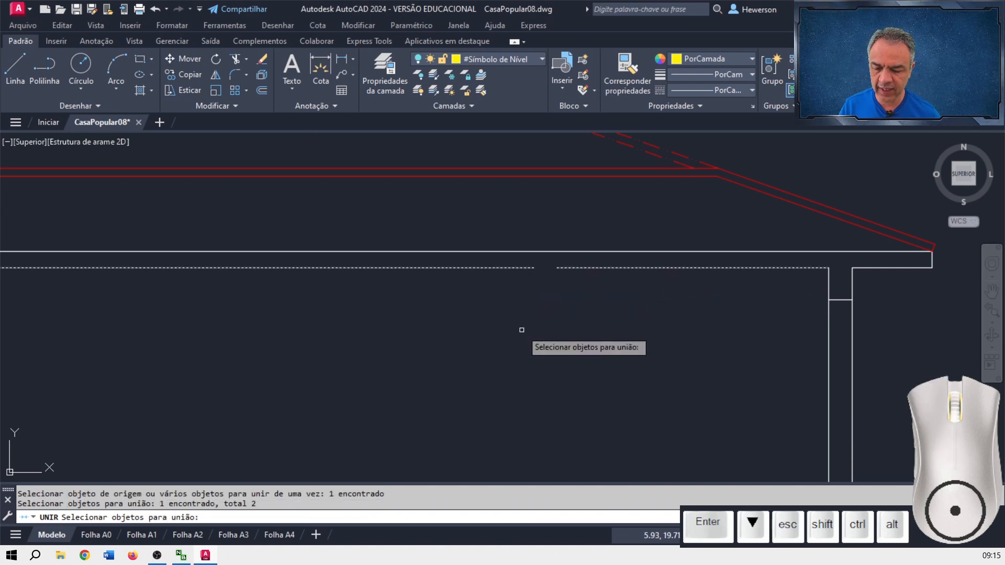
pyautogui.press('Return')
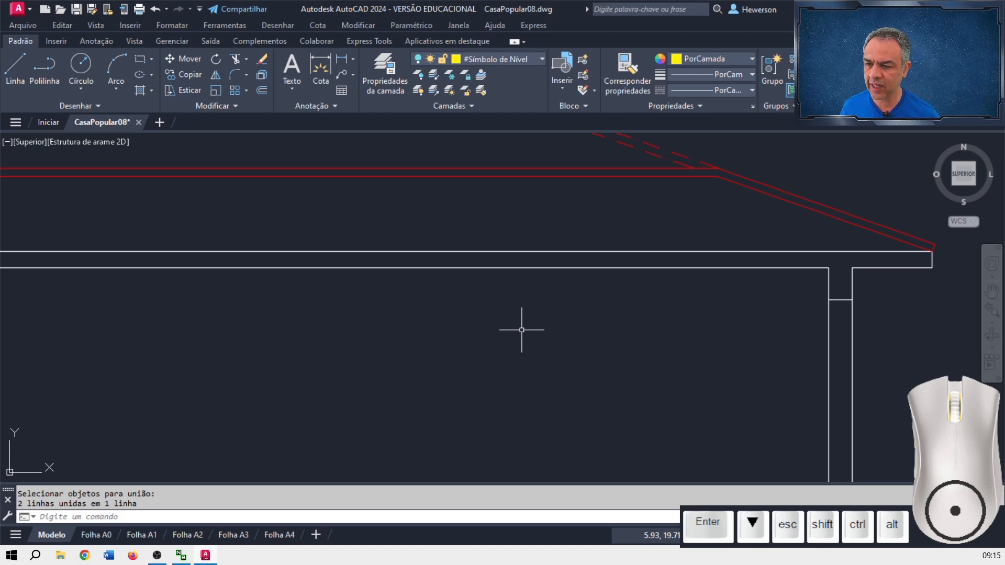
# - Examine the floor plan for the walls and openings that the stepped B section line crosses
pyautogui.scroll(-2, 522, 330)
pyautogui.scroll(-5, 622, 269)
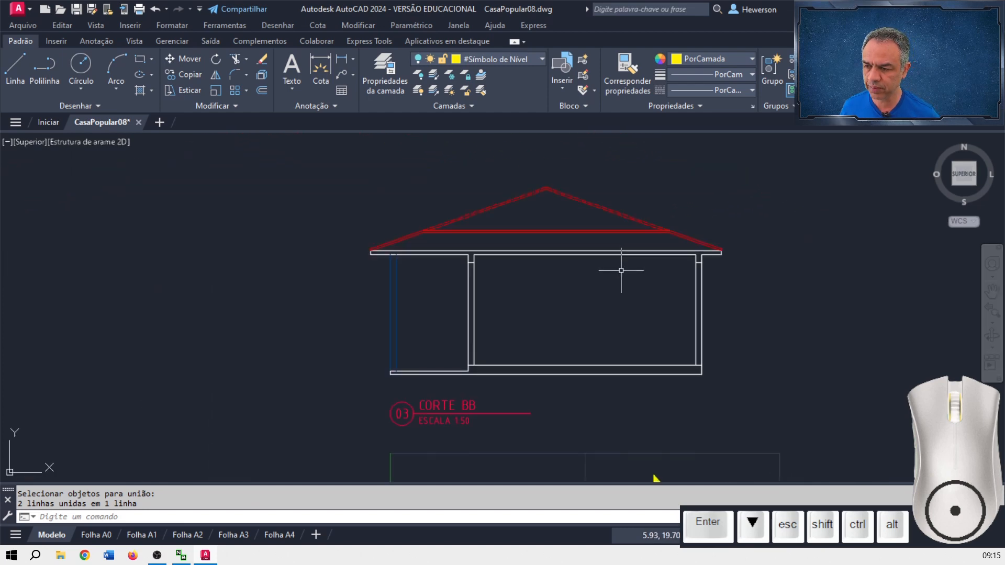
pyautogui.moveTo(617, 406); pyautogui.dragTo(626, 262, button='middle')
pyautogui.scroll(-3, 548, 284)
pyautogui.moveTo(549, 285); pyautogui.dragTo(540, 164, button='middle')
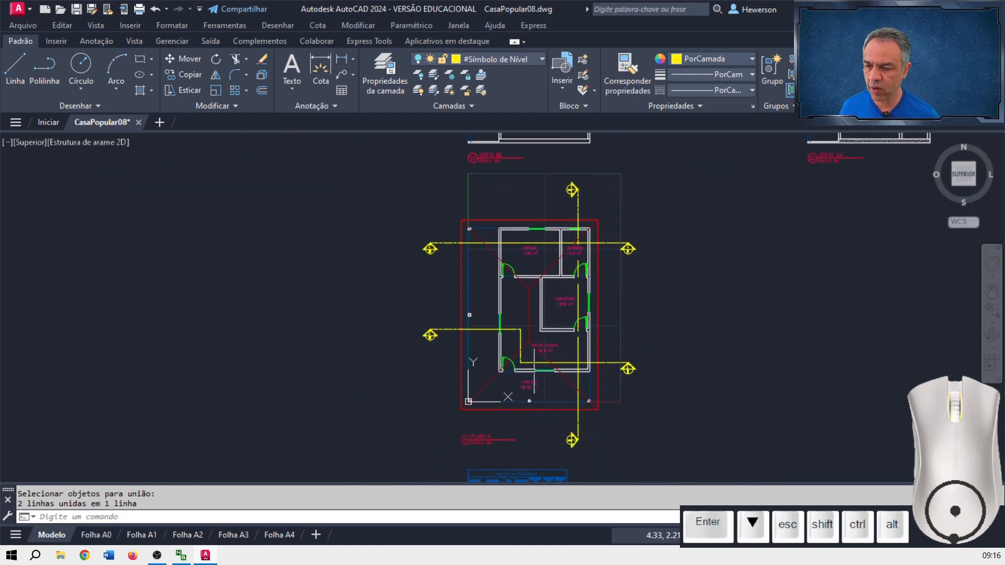
pyautogui.scroll(4, 524, 335)
pyautogui.moveTo(521, 356); pyautogui.dragTo(456, 348, button='middle')
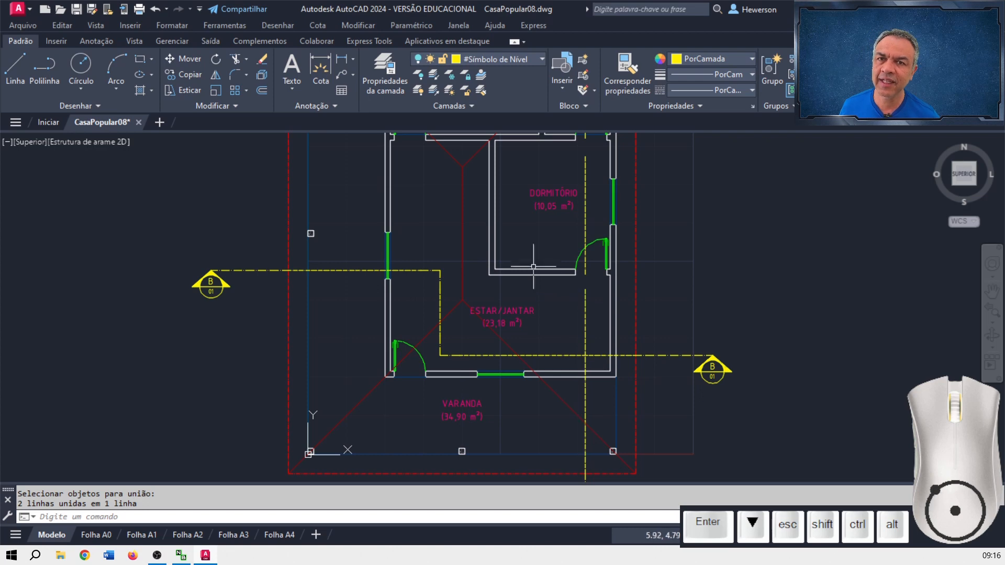
pyautogui.moveTo(512, 241)
pyautogui.mouseDown(button='middle')
pyautogui.moveTo(531, 367)
pyautogui.moveTo(497, 253)
pyautogui.mouseUp(button='middle')
pyautogui.scroll(4, 522, 324)
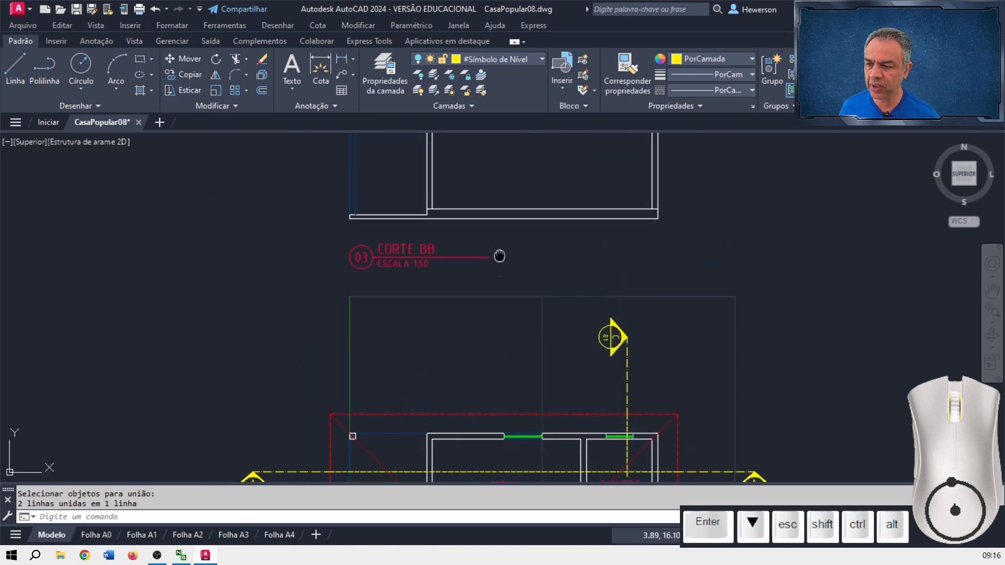
# - Check the extent of the short vertical line closing the right end of Corte BB's floor slab, and clear the selection
pyautogui.scroll(2, 522, 324)
pyautogui.moveTo(769, 359)
pyautogui.mouseDown(button='middle')
pyautogui.moveTo(514, 332)
pyautogui.moveTo(518, 401)
pyautogui.mouseUp(button='middle')
pyautogui.scroll(1, 530, 332)
pyautogui.scroll(2, 543, 392)
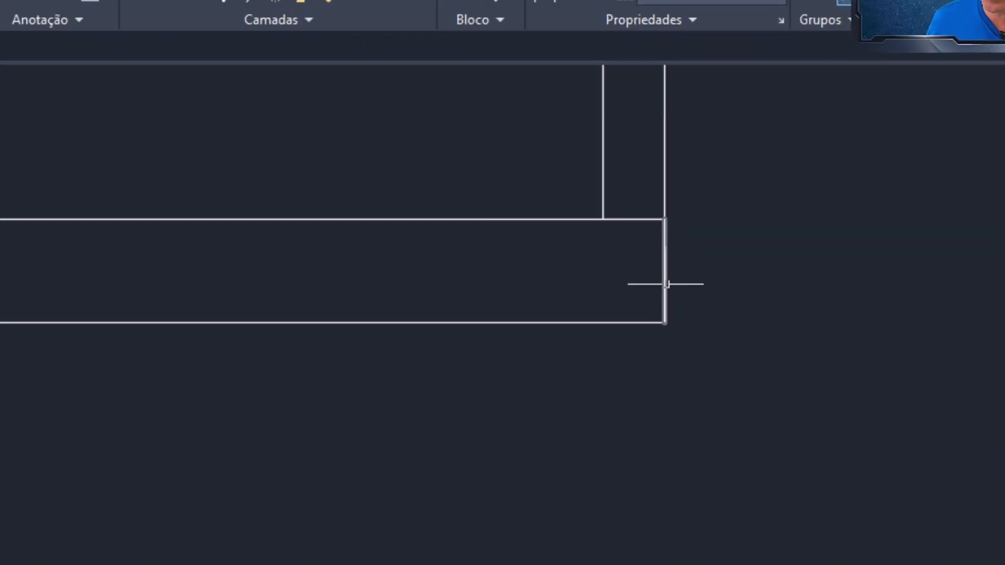
pyautogui.click(665, 284)
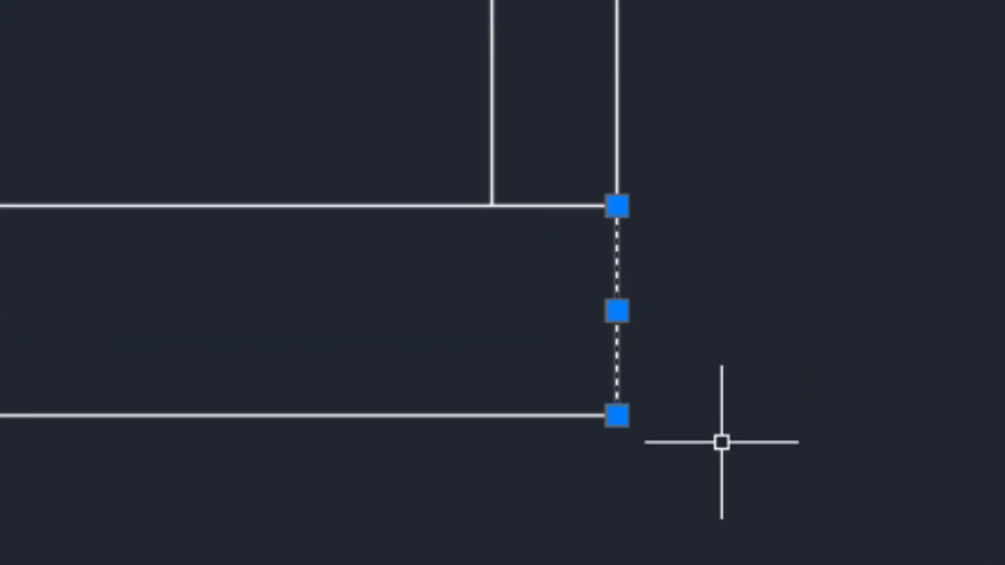
pyautogui.moveTo(618, 415)
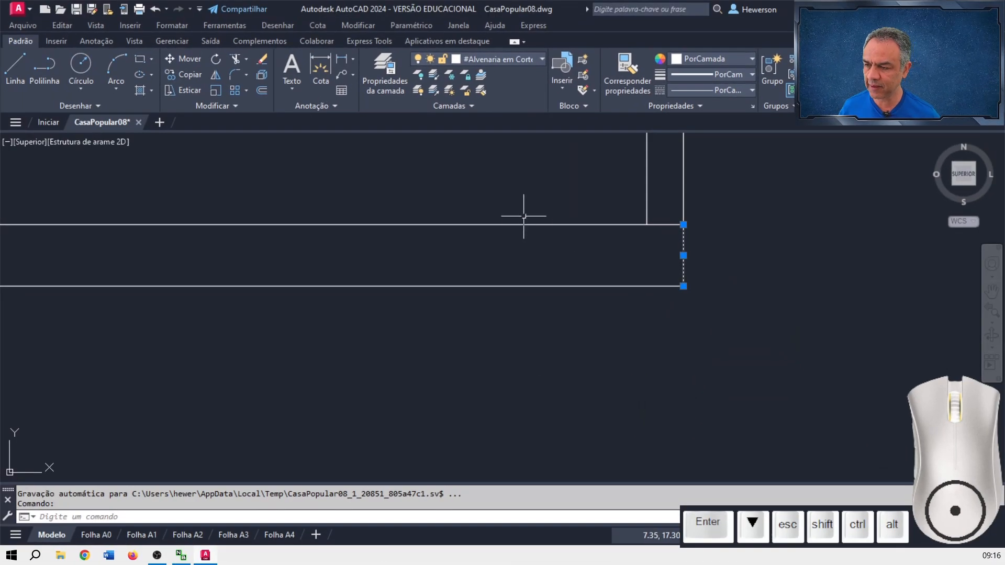
pyautogui.press('Escape')
# - Offset the top line of Corte BB's raised floor slab 0.03 upward and delete the original line
pyautogui.moveTo(481, 192); pyautogui.dragTo(637, 311, button='middle')
pyautogui.click(261, 91)
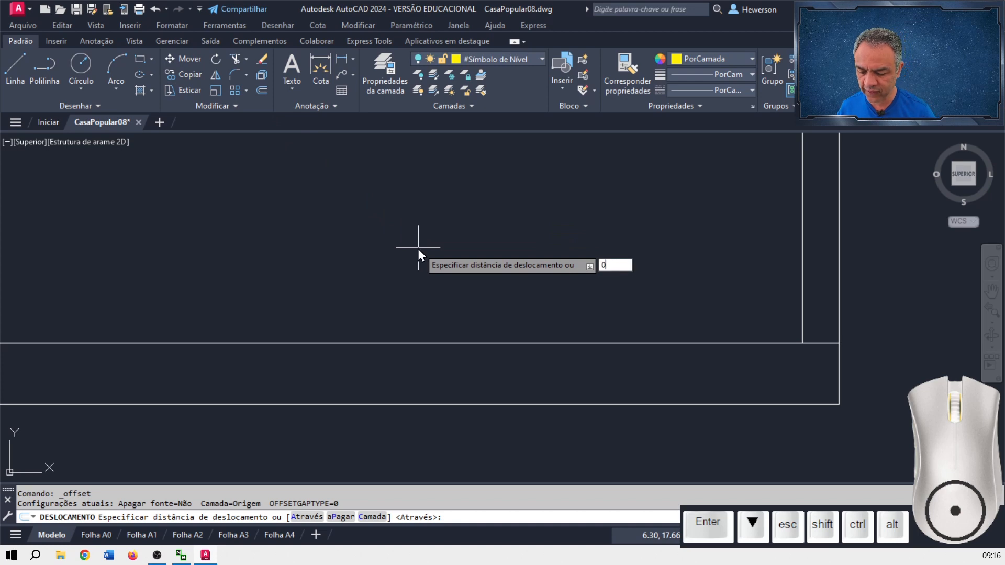
pyautogui.press('Return')
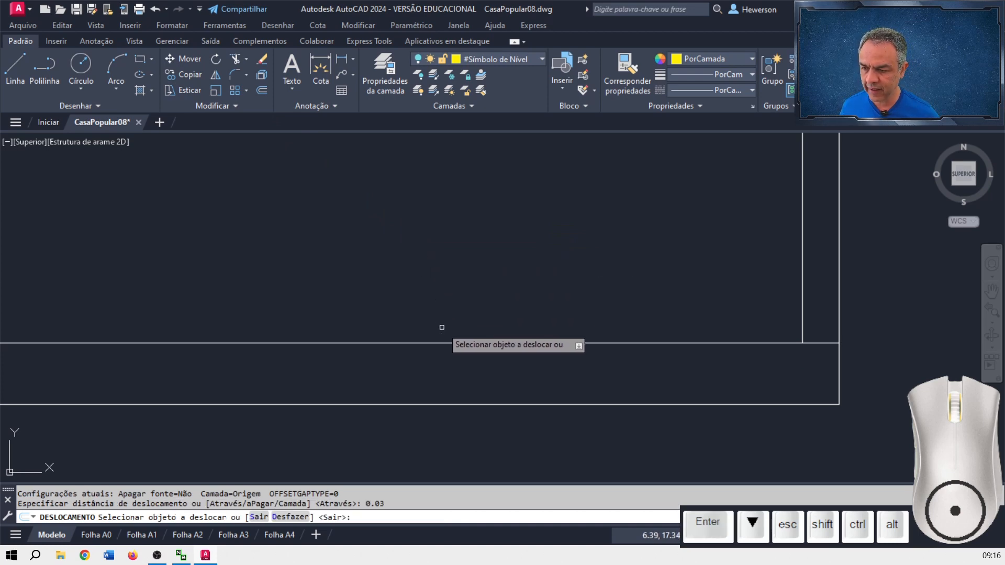
pyautogui.click(445, 341)
pyautogui.click(453, 276)
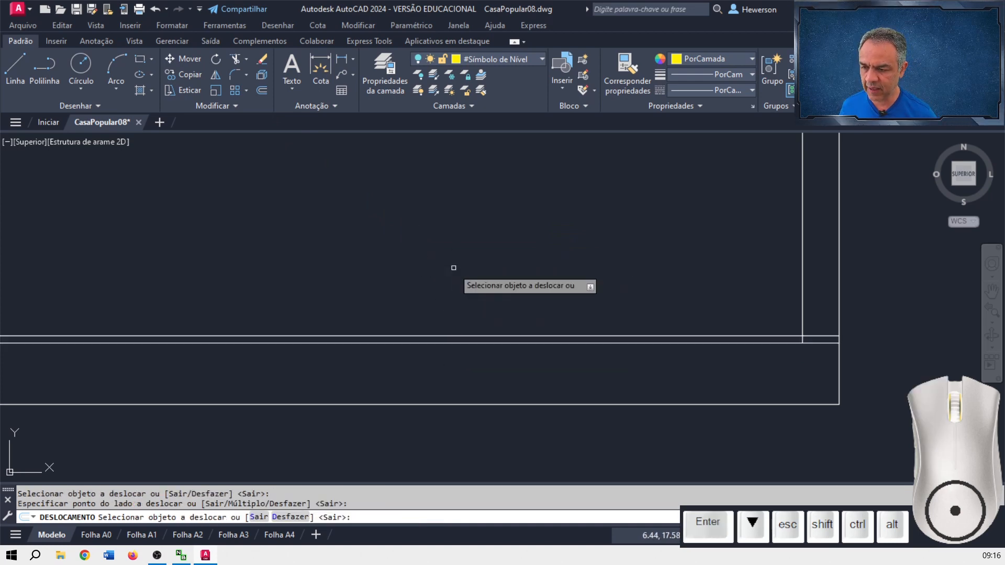
pyautogui.press('Return')
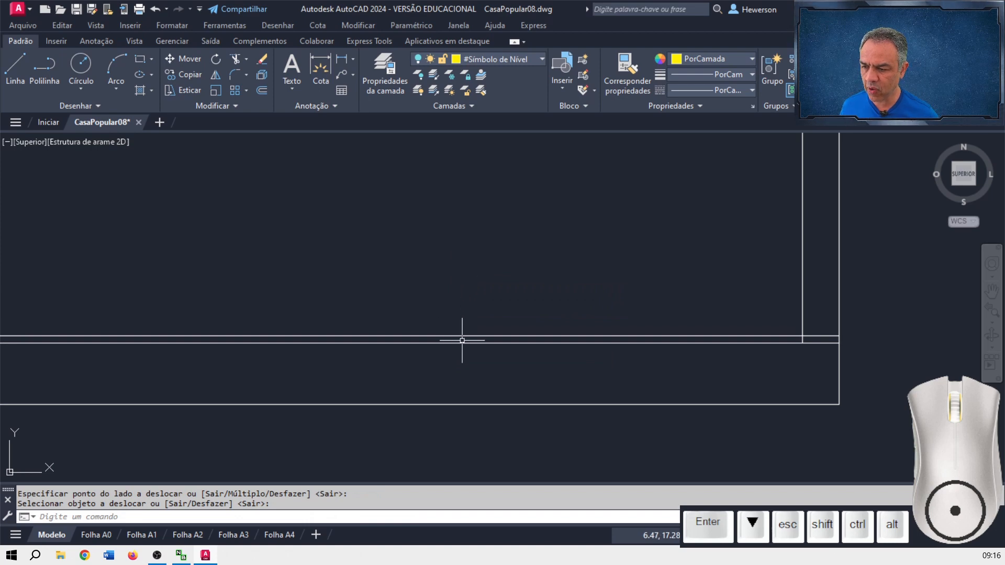
pyautogui.press('Return')
pyautogui.click(463, 343)
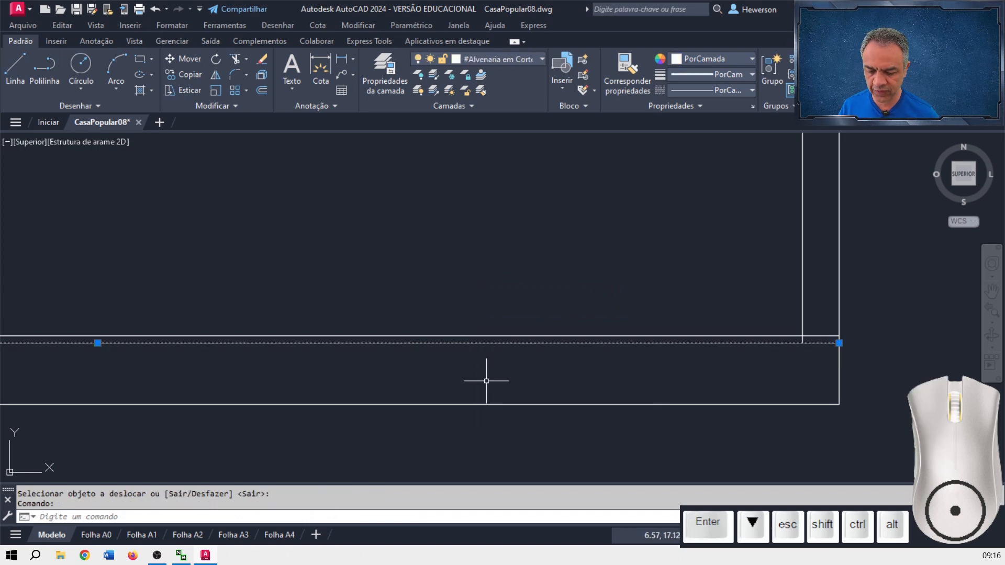
pyautogui.press('Delete')
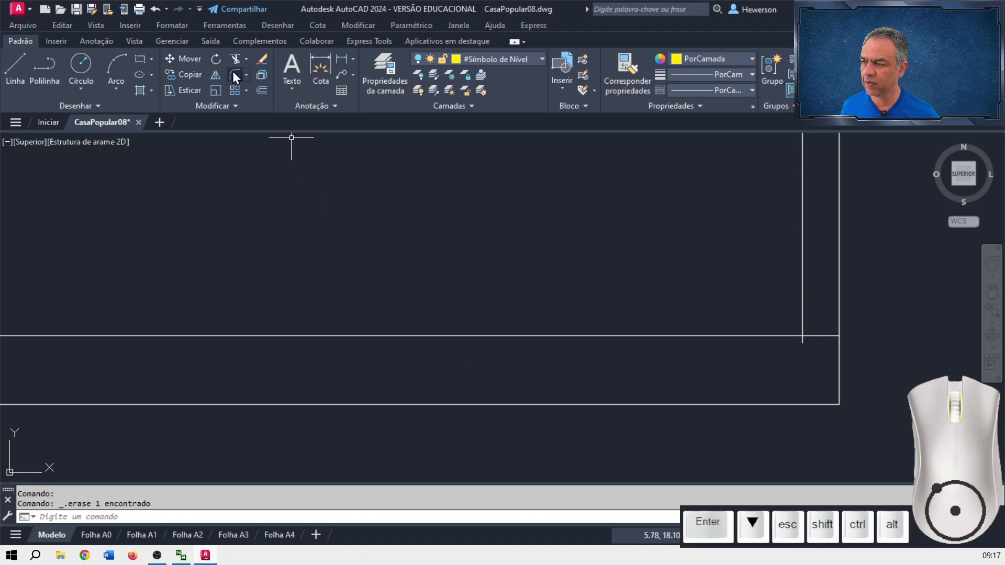
# - Trim the ends of the two inner wall lines that project below the new floor line in Corte BB
pyautogui.click(235, 60)
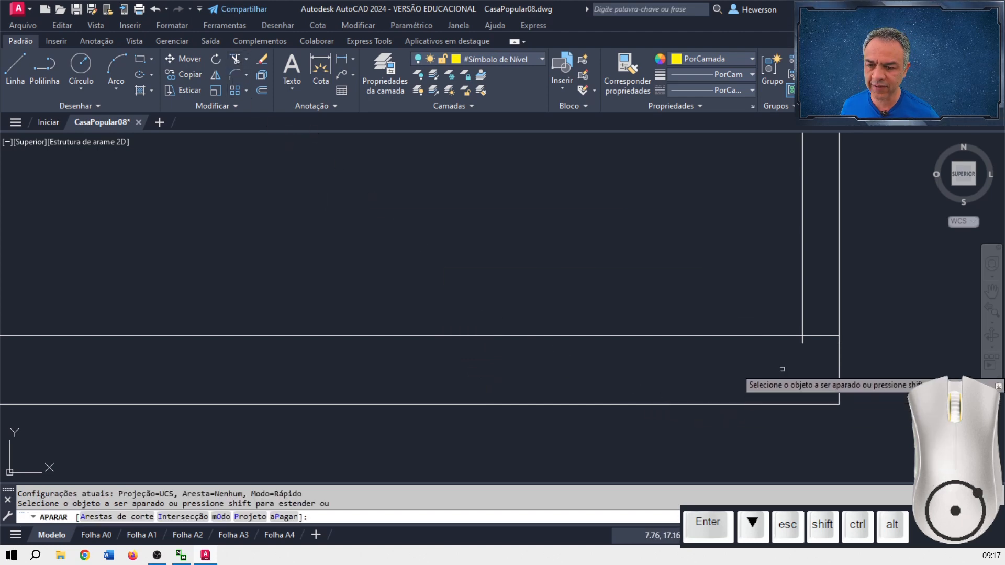
pyautogui.click(804, 343)
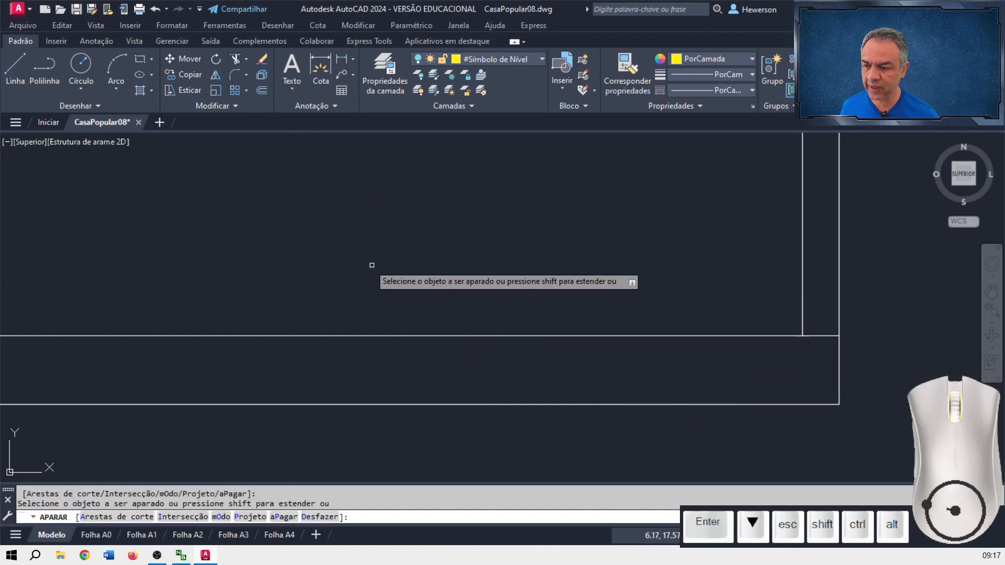
pyautogui.moveTo(372, 265); pyautogui.dragTo(340, 229, button='middle')
pyautogui.moveTo(174, 231); pyautogui.dragTo(562, 274, button='middle')
pyautogui.scroll(2, 408, 374)
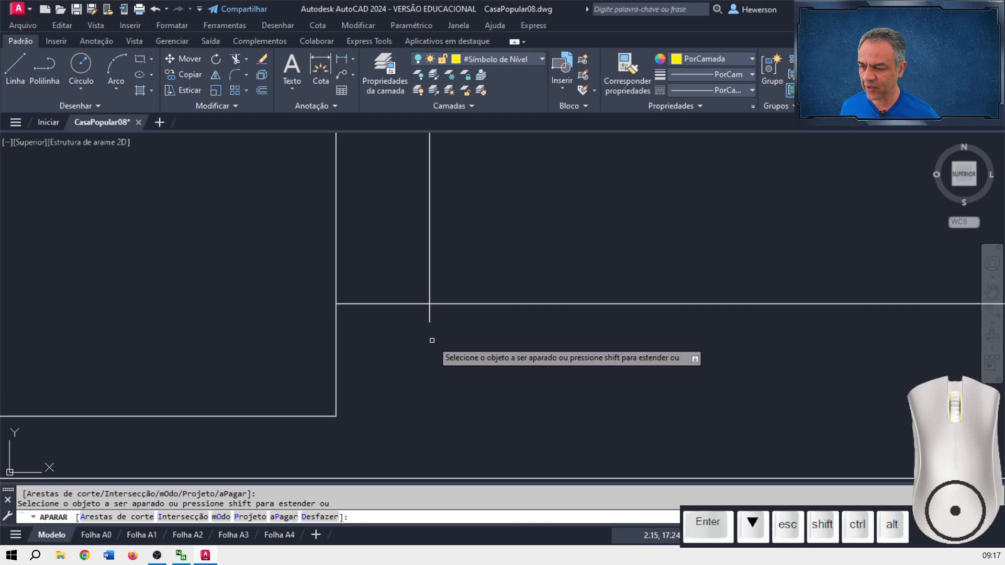
pyautogui.click(431, 319)
pyautogui.scroll(-5, 456, 334)
pyautogui.moveTo(456, 334); pyautogui.dragTo(323, 334, button='middle')
pyautogui.scroll(-2, 254, 325)
pyautogui.press('Escape')
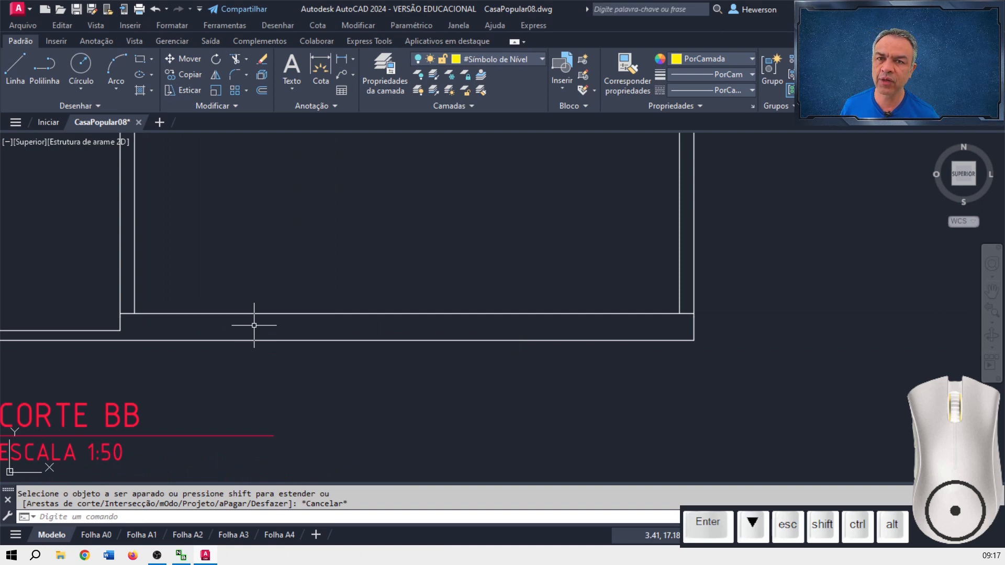
pyautogui.press('Escape')
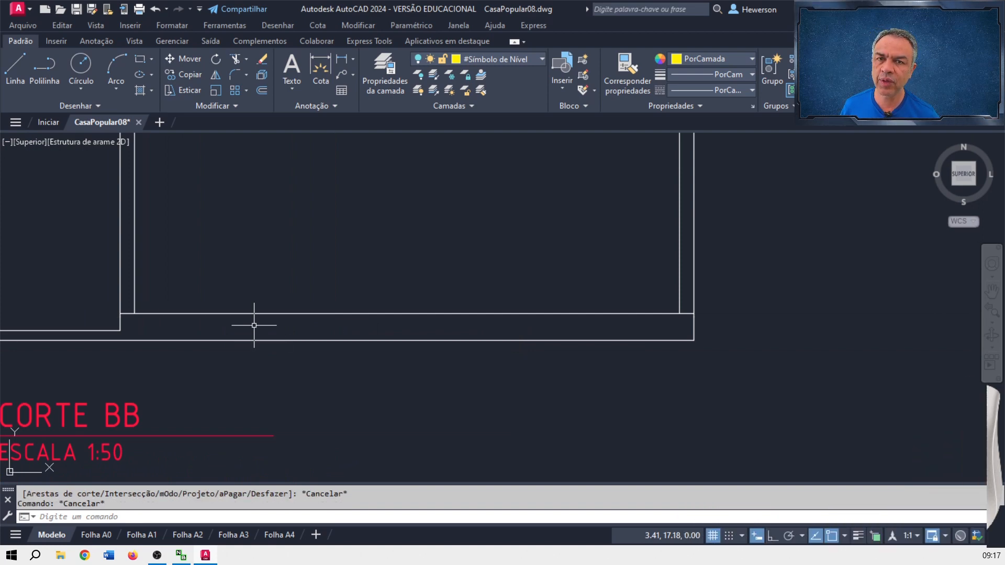
# - Turn on line weight display and inspect the right wall-to-slab corner of Corte BB
pyautogui.click(858, 536)
pyautogui.scroll(5, 700, 317)
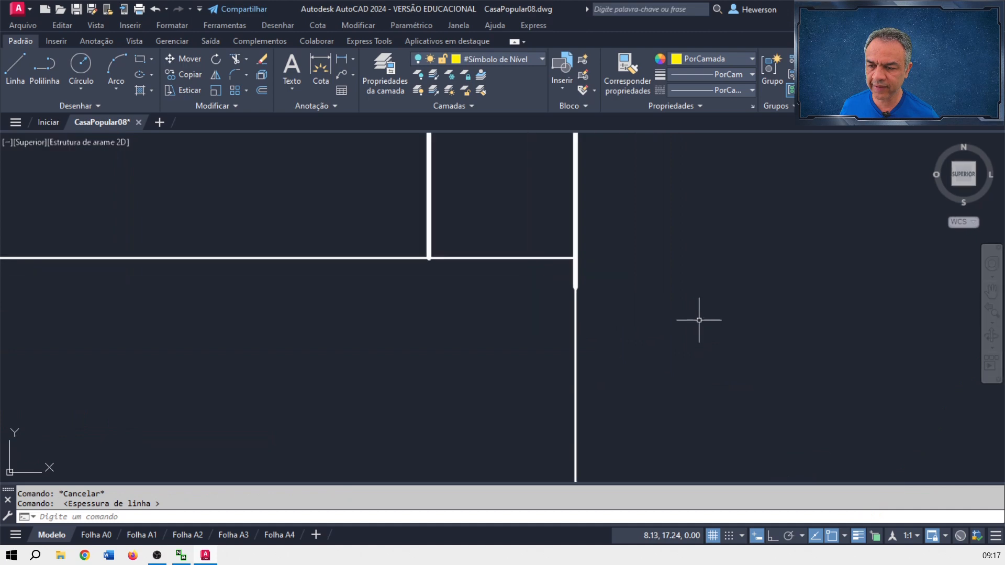
pyautogui.scroll(-2, 699, 319)
pyautogui.scroll(2, 740, 219)
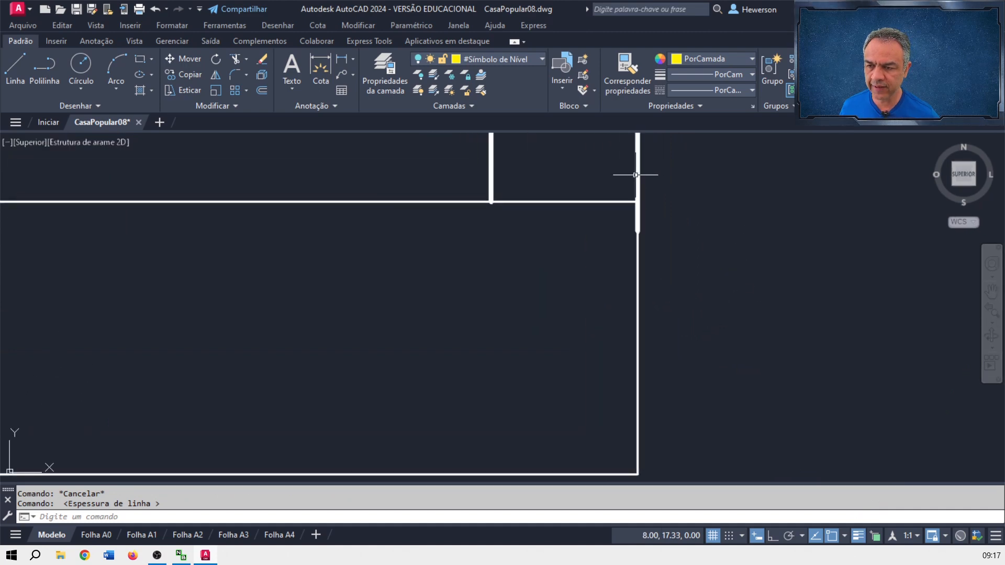
# - Stretch the lower end of the right outer wall line and the top of the slab's end line up to the new floor line
pyautogui.click(637, 227)
pyautogui.click(637, 231)
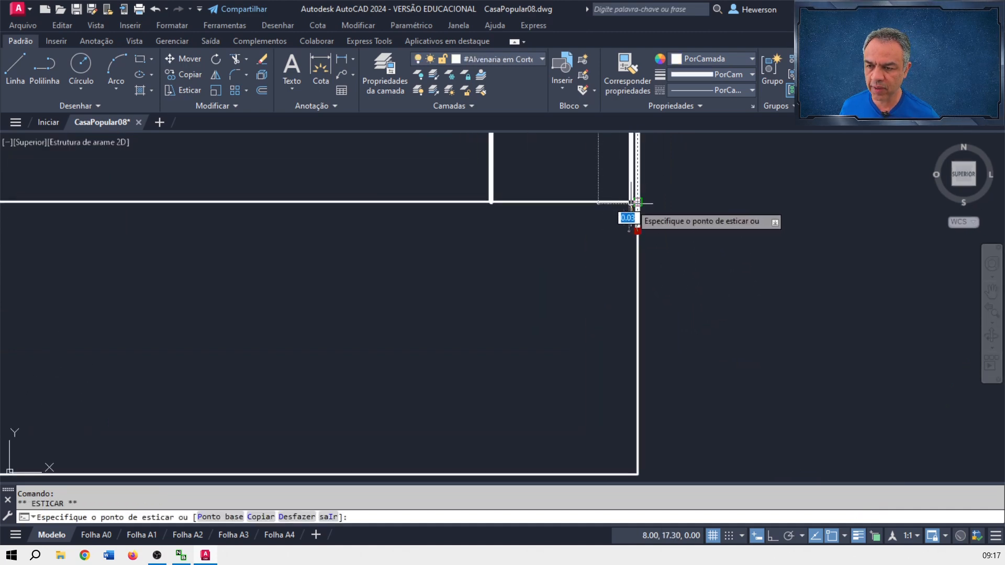
pyautogui.click(638, 271)
pyautogui.click(637, 231)
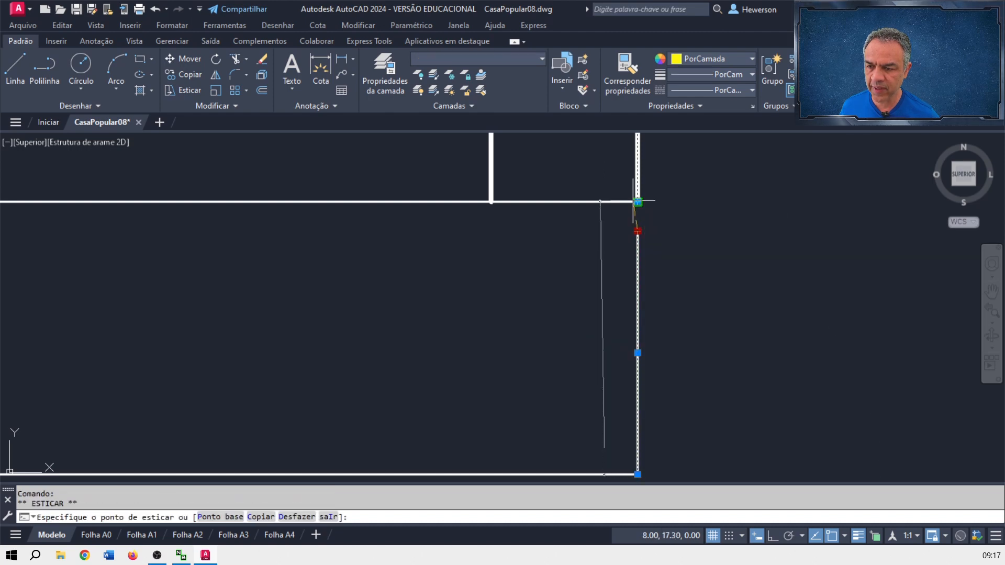
pyautogui.press('Escape')
# - Stretch the ends of the left outer wall line and the slab's step line up to meet at the new floor line
pyautogui.scroll(3, 651, 304)
pyautogui.scroll(-2, 398, 292)
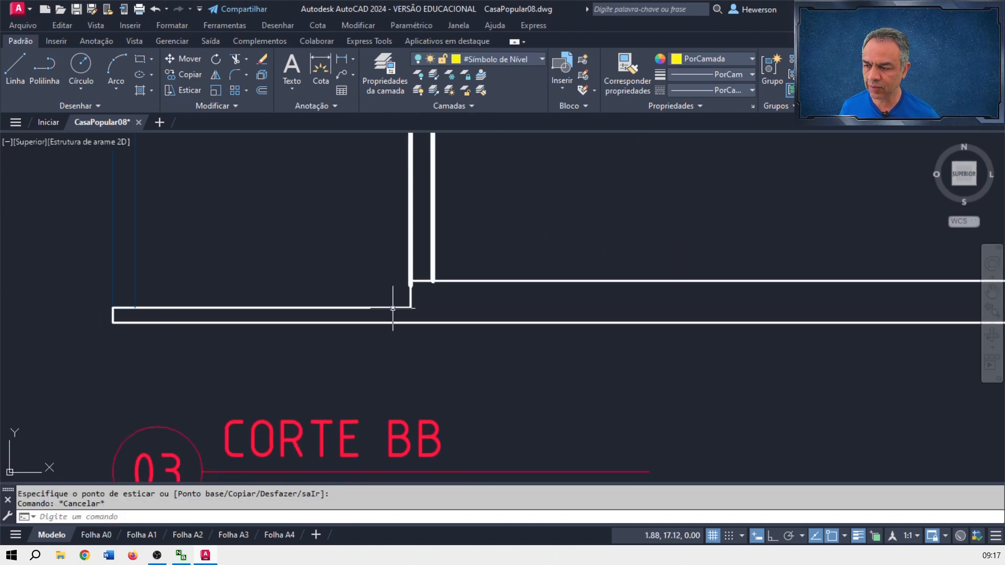
pyautogui.scroll(3, 402, 301)
pyautogui.scroll(2, 440, 221)
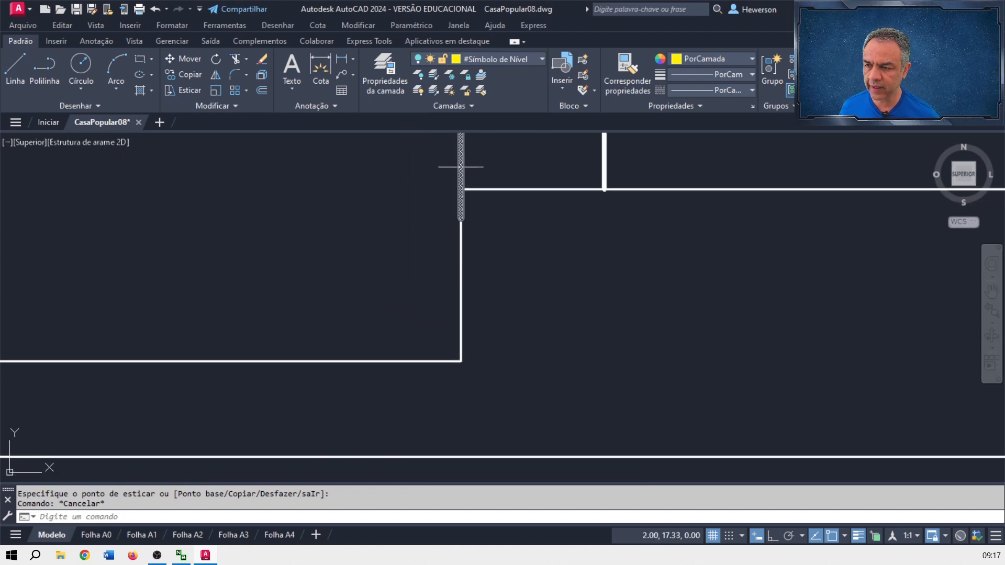
pyautogui.click(461, 166)
pyautogui.click(461, 218)
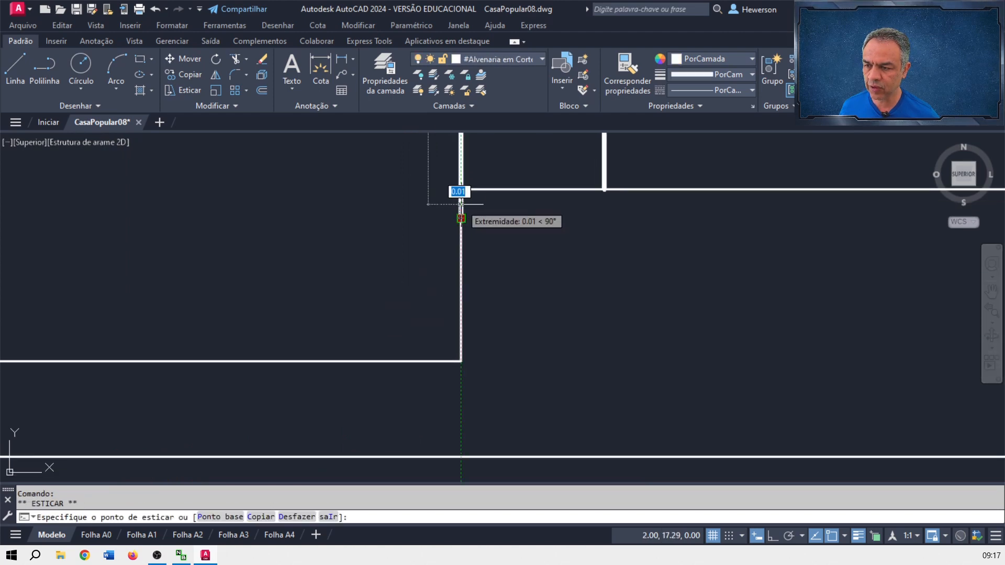
pyautogui.click(461, 249)
pyautogui.click(461, 218)
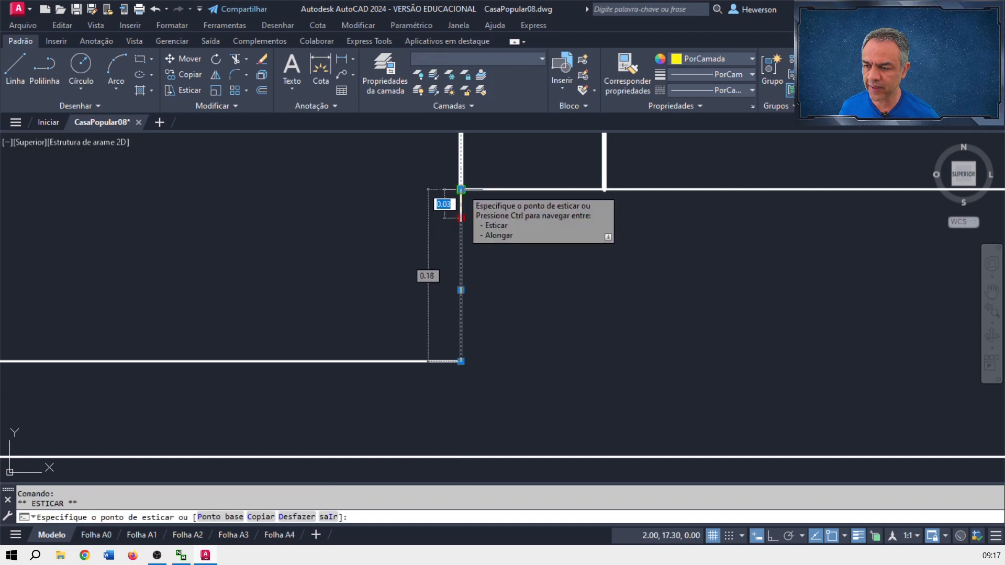
pyautogui.click(460, 189)
pyautogui.press('Escape')
# - Turn off line weight display with Corte BB's whole floor slab in view
pyautogui.scroll(-4, 595, 263)
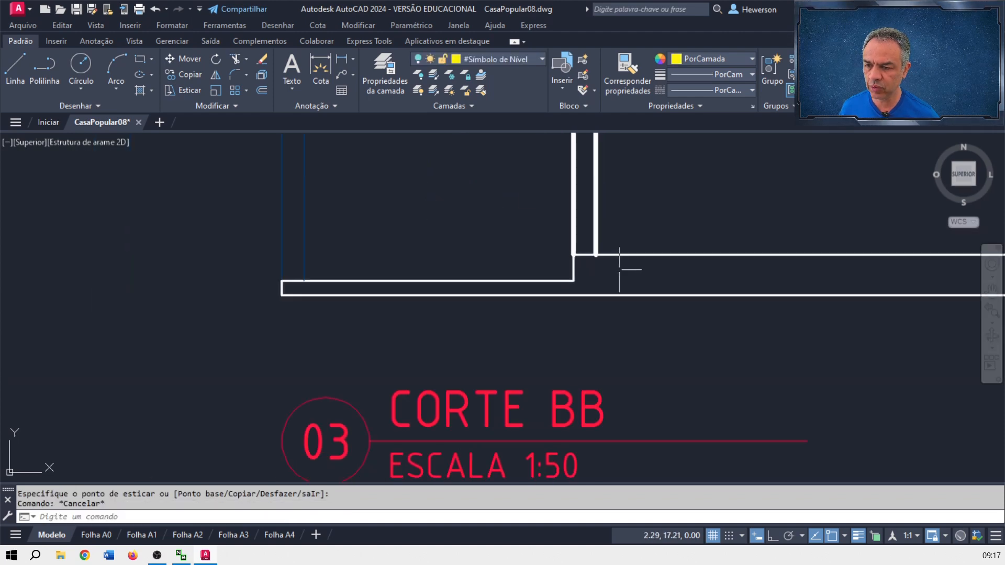
pyautogui.scroll(-4, 709, 273)
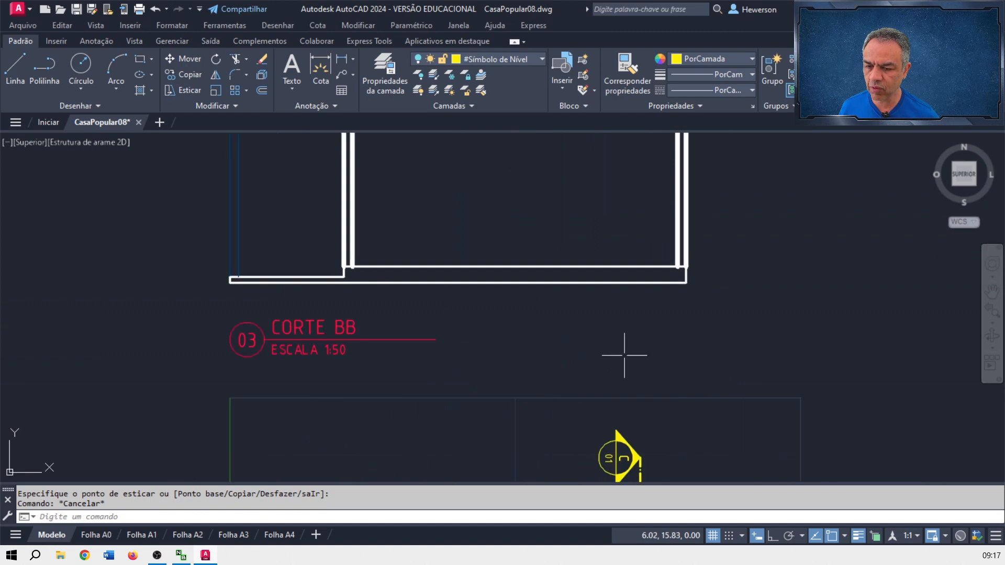
pyautogui.click(859, 536)
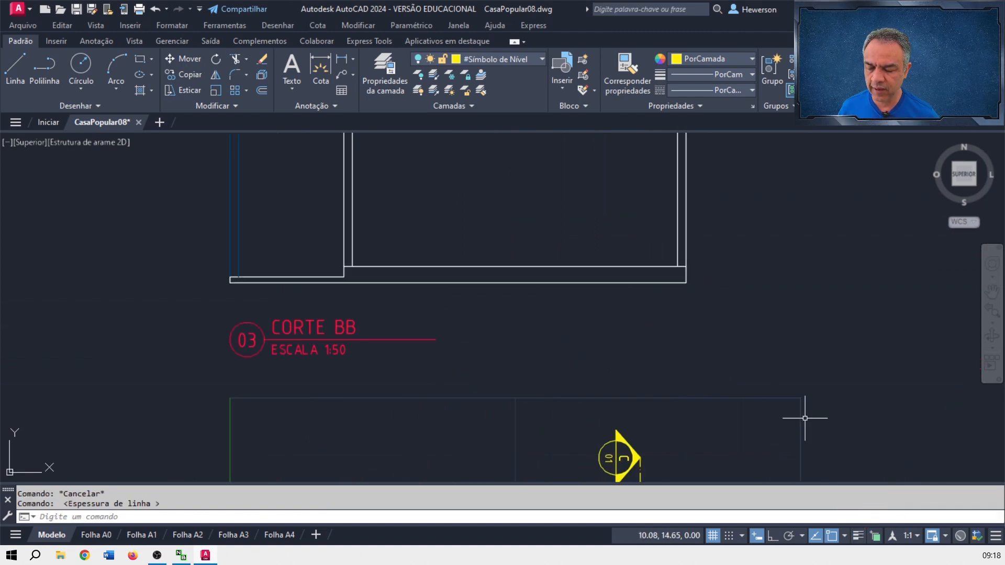
pyautogui.press('Escape')
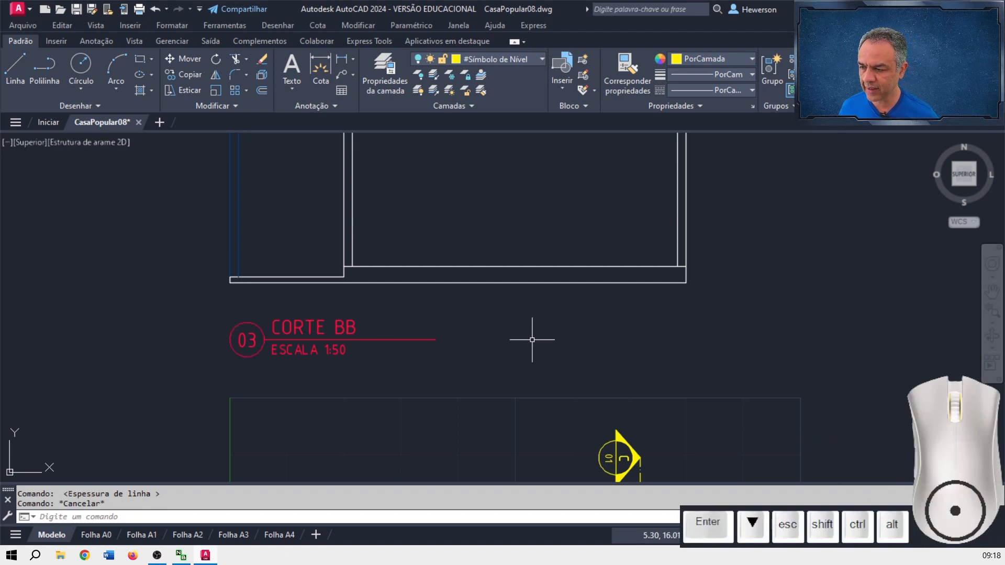
# - Check the length of the vertical line closing the right end of Corte BB's floor slab, and clear the selection
pyautogui.scroll(5, 539, 338)
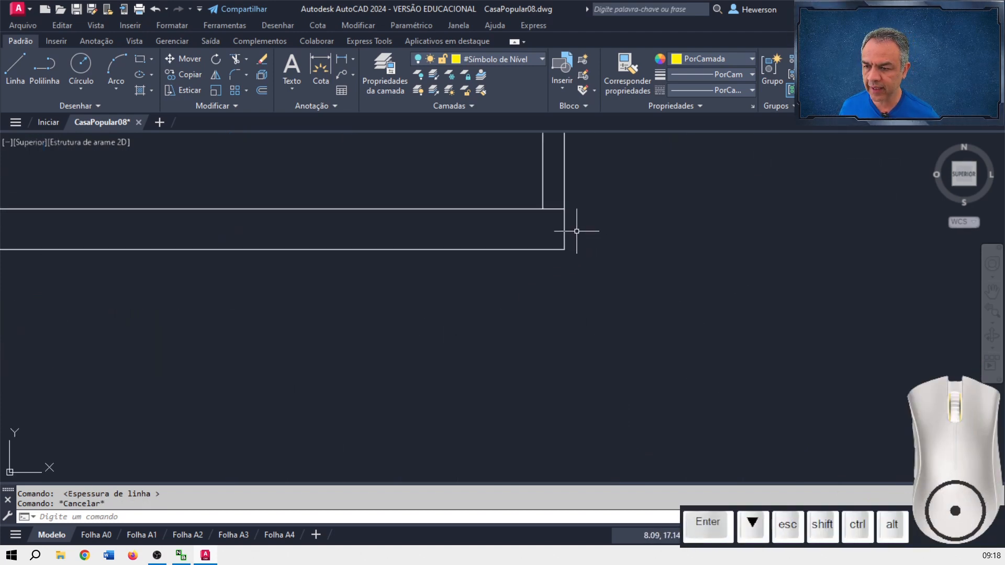
pyautogui.click(564, 228)
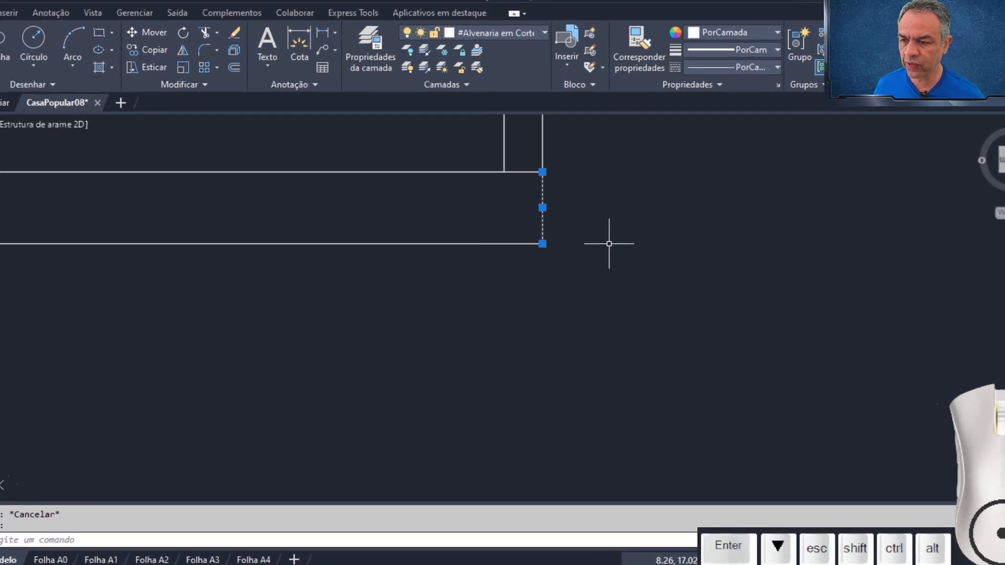
pyautogui.moveTo(598, 440)
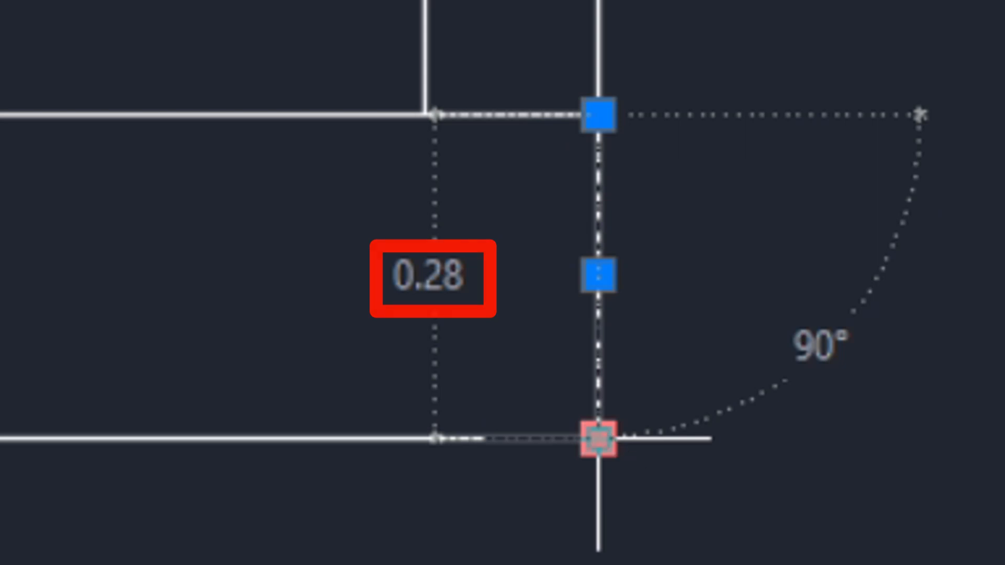
pyautogui.press('Escape')
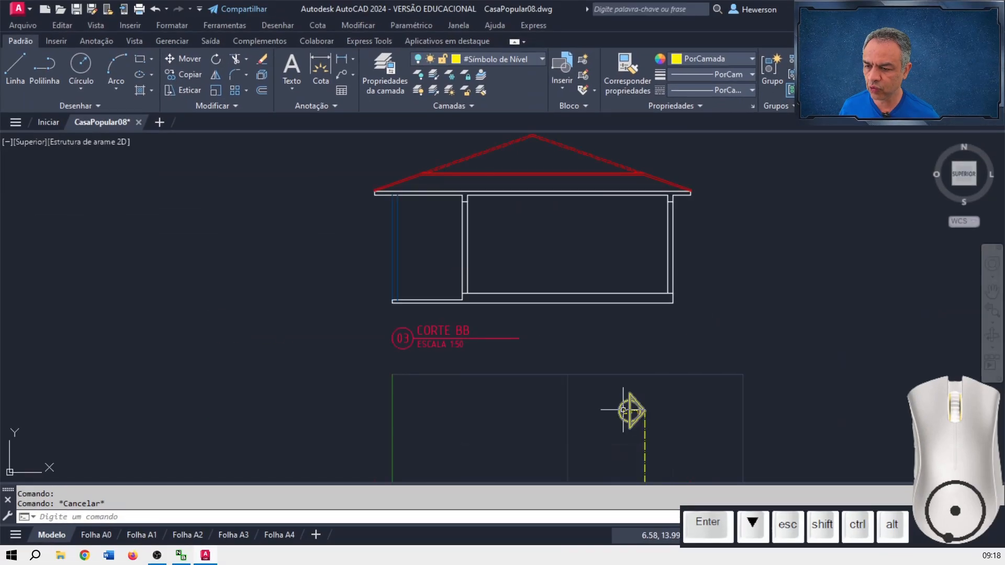
# - Make #Esquadrias em Corte the current layer, with the openings around the plan's B section line in view
pyautogui.moveTo(698, 298)
pyautogui.mouseDown(button='middle')
pyautogui.moveTo(654, 220)
pyautogui.moveTo(608, 199)
pyautogui.moveTo(574, 247)
pyautogui.mouseUp(button='middle')
pyautogui.moveTo(356, 268); pyautogui.dragTo(358, 270, button='middle')
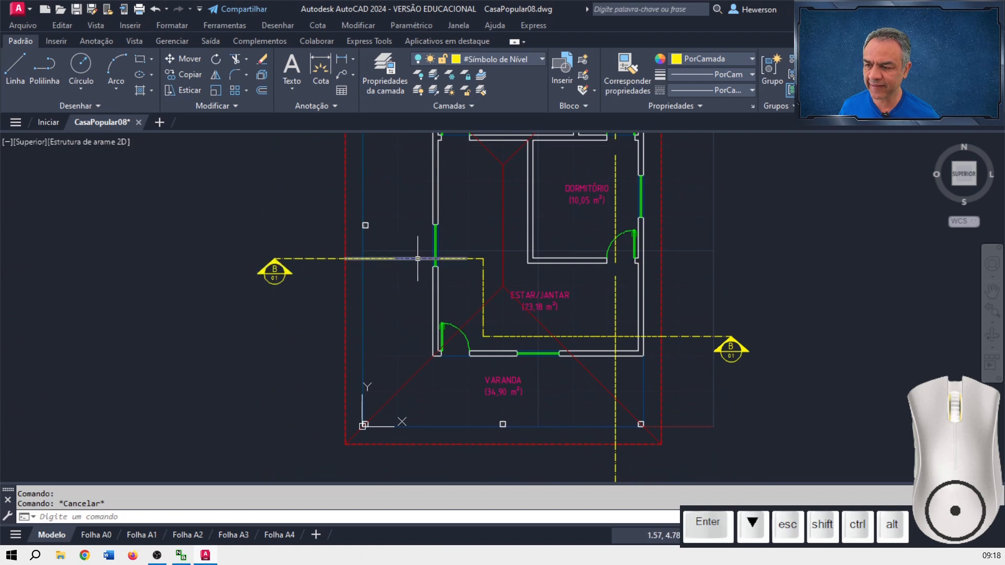
pyautogui.moveTo(464, 255); pyautogui.dragTo(459, 305, button='middle')
pyautogui.scroll(-2, 453, 224)
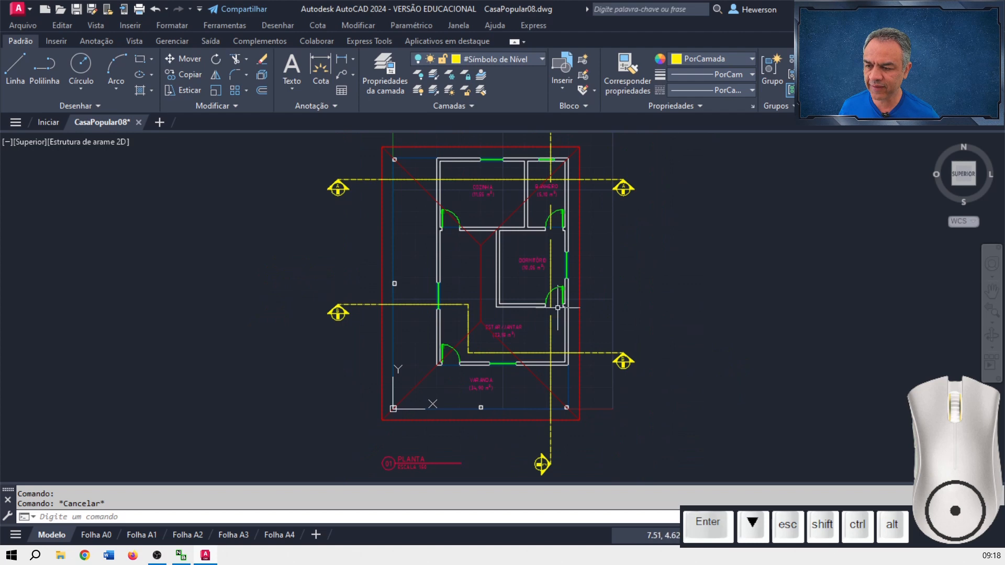
pyautogui.scroll(4, 565, 356)
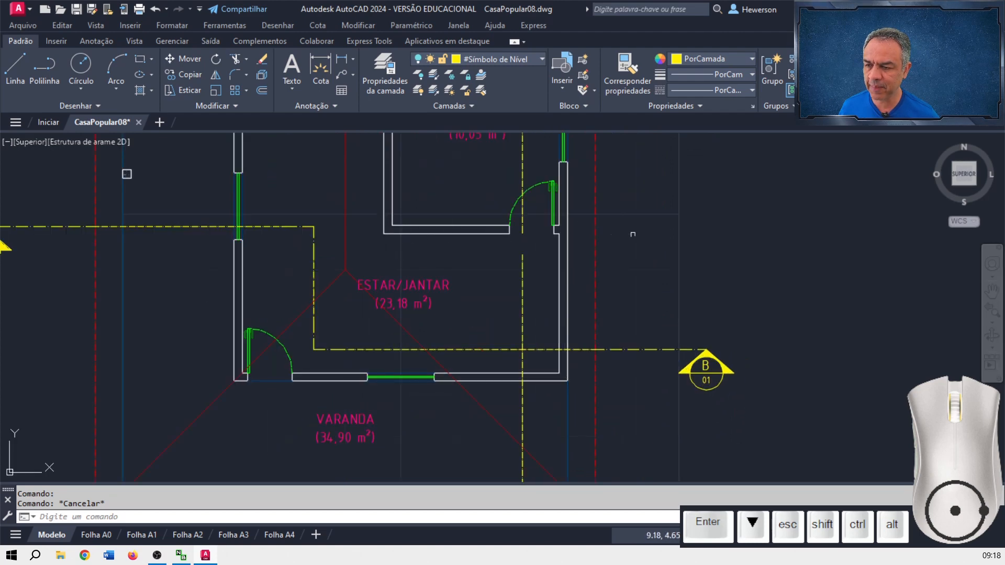
pyautogui.click(518, 59)
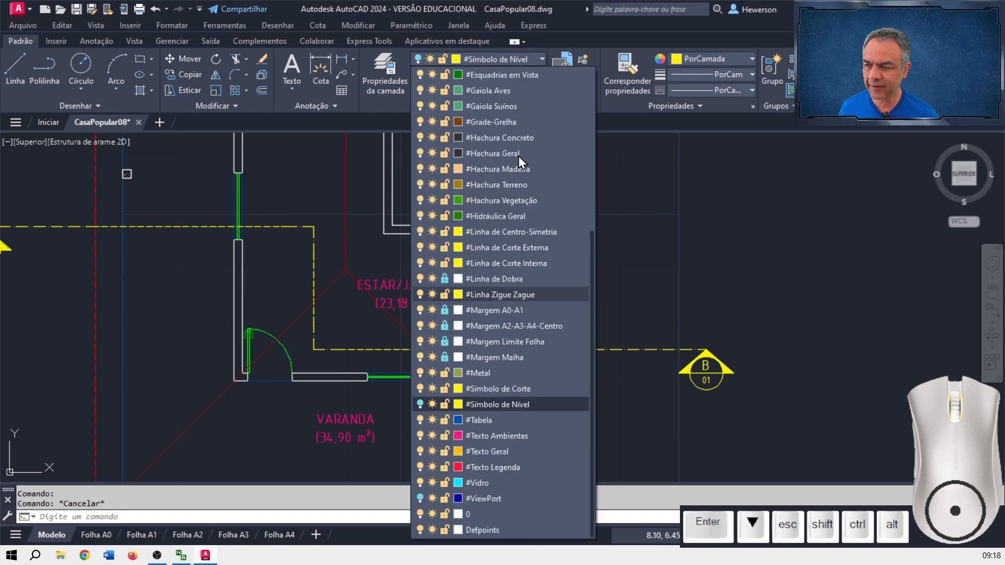
pyautogui.scroll(5, 518, 156)
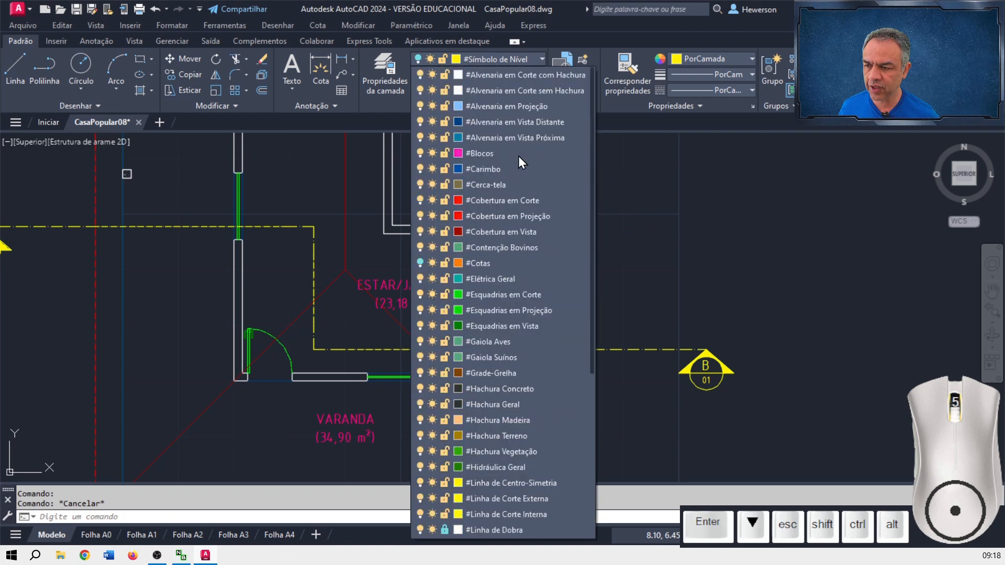
pyautogui.click(516, 296)
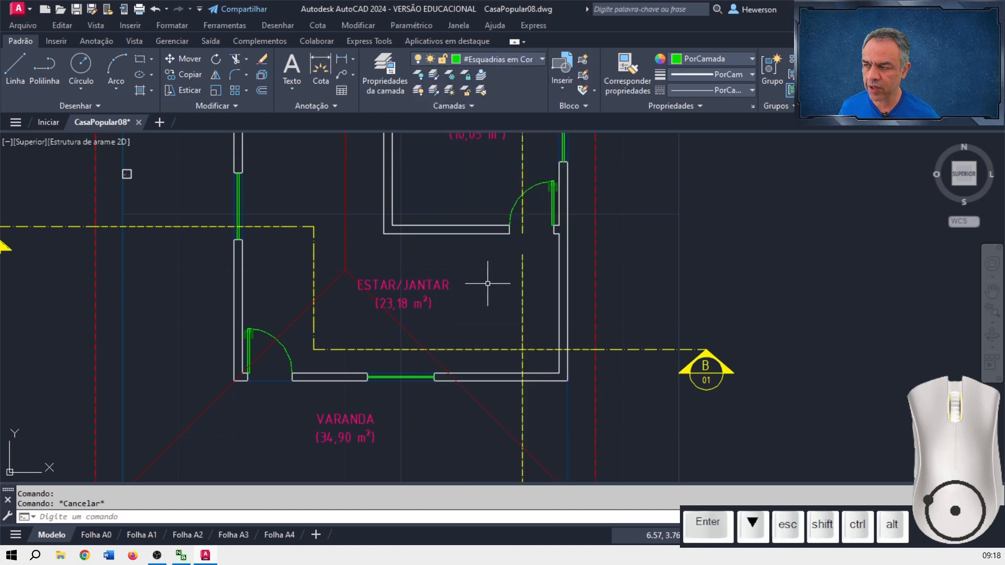
# - Draw two vertical construction lines through the window lines where the B section line crosses the plan's left outer wall
pyautogui.click(97, 106)
pyautogui.click(41, 124)
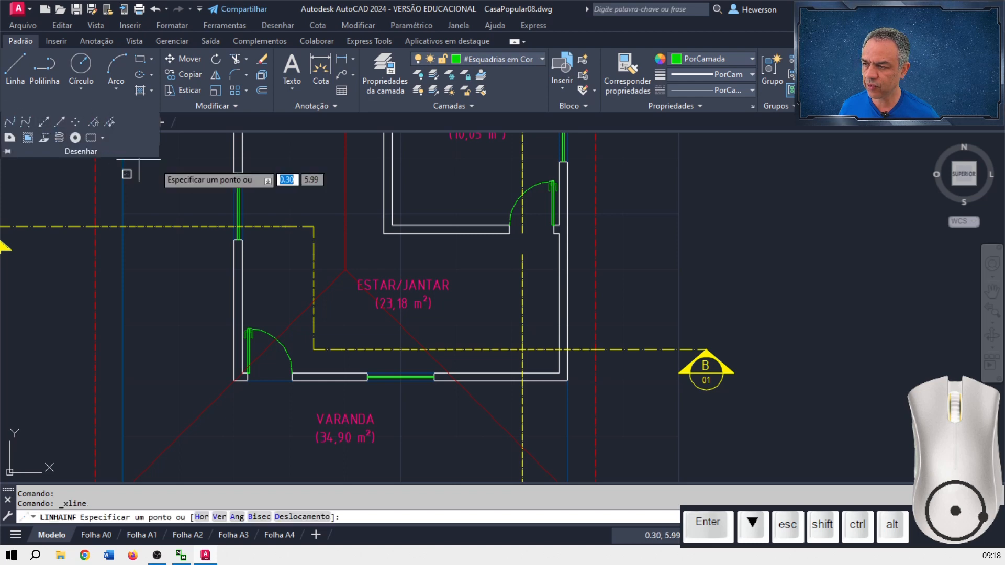
pyautogui.press('Down')
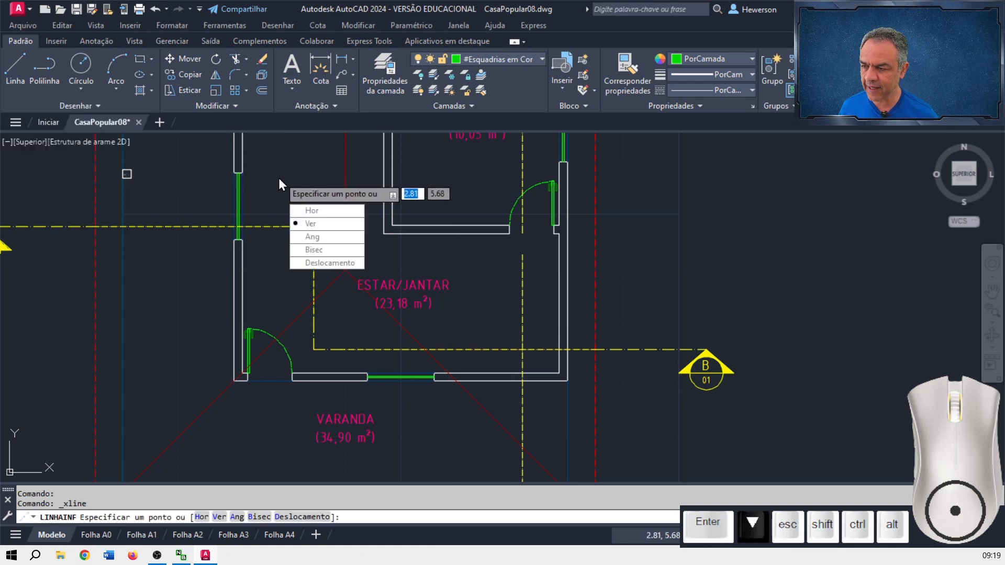
pyautogui.press('Return')
pyautogui.scroll(5, 216, 244)
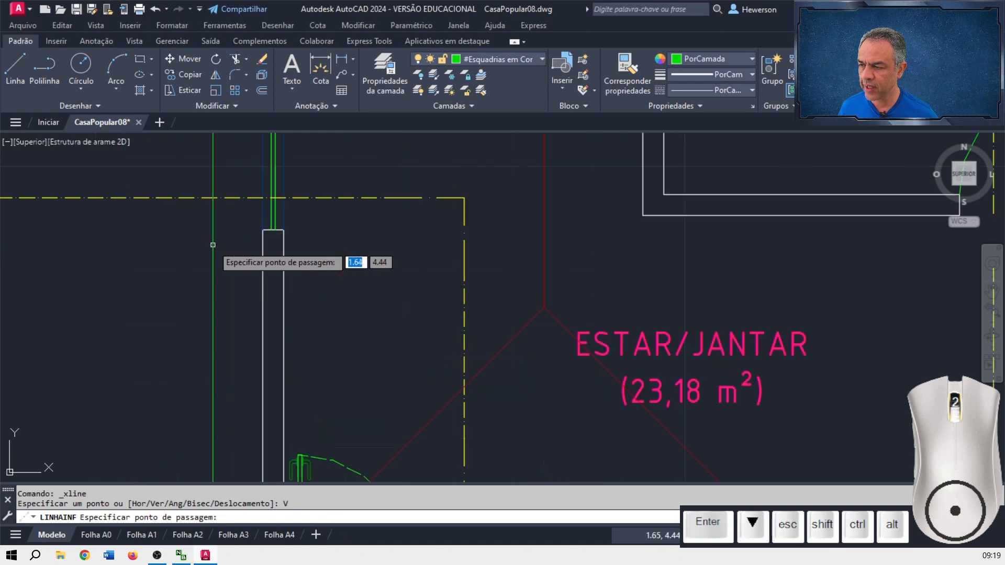
pyautogui.moveTo(215, 244); pyautogui.dragTo(256, 338, button='middle')
pyautogui.scroll(4, 366, 278)
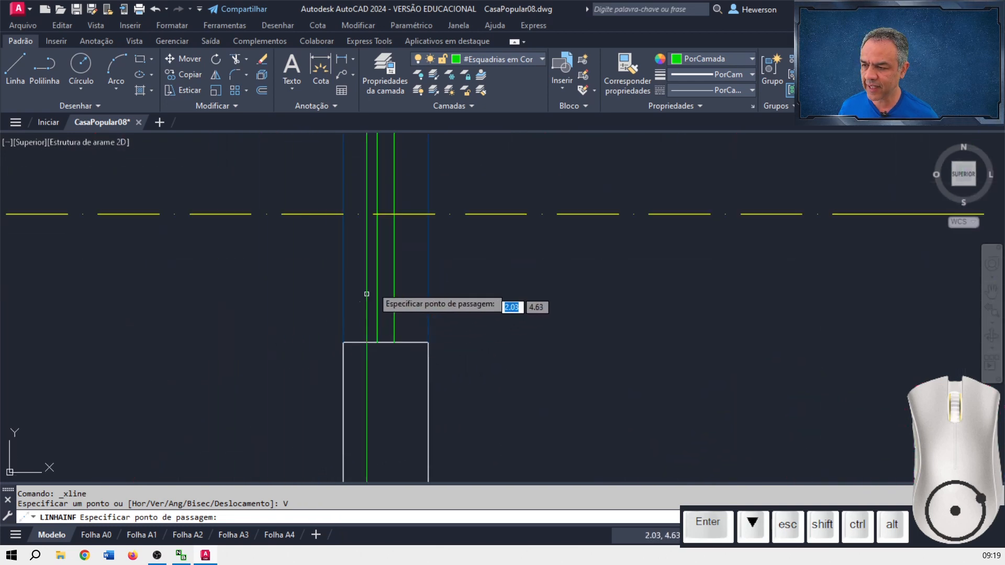
pyautogui.click(377, 214)
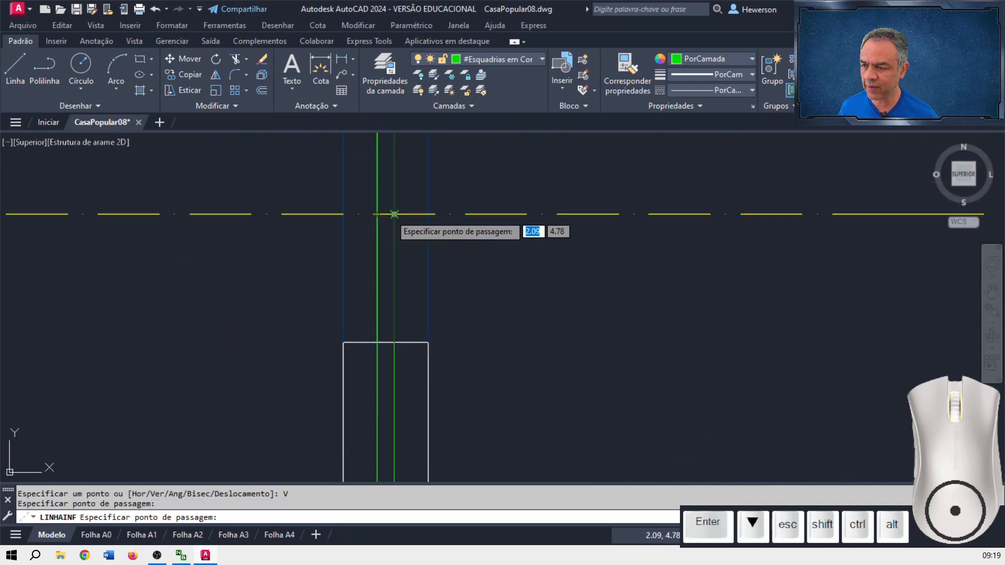
pyautogui.click(394, 214)
pyautogui.press('Return')
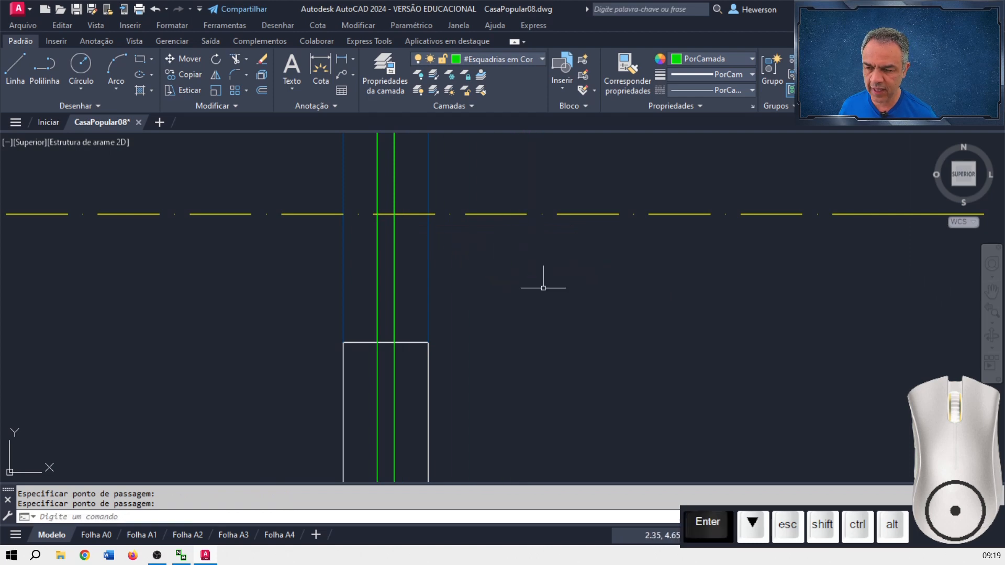
# - On layer #Esquadrias em Vista, draw vertical construction lines through both jambs of the door between Cozinha and Estar/Jantar
pyautogui.click(542, 61)
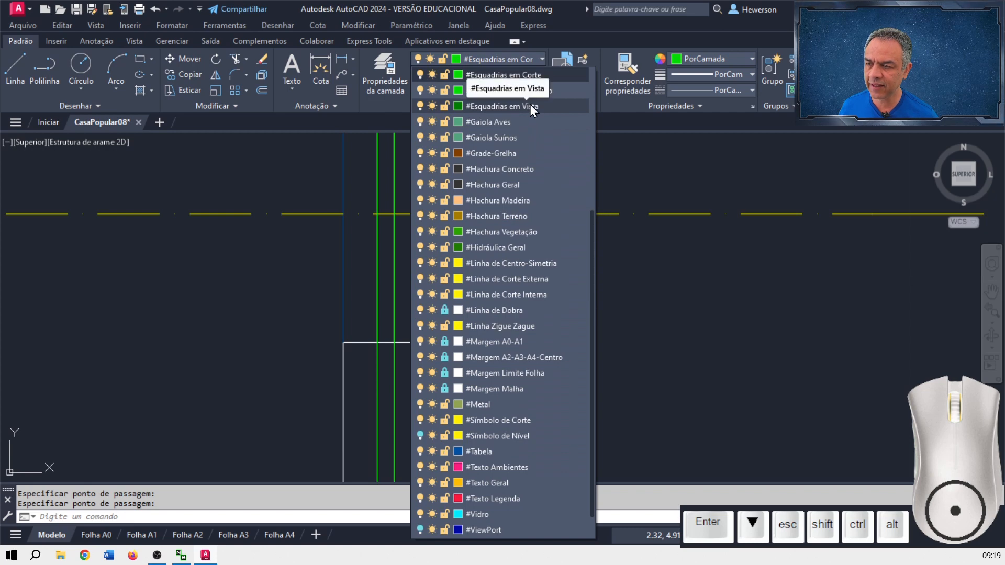
pyautogui.click(531, 107)
pyautogui.press('Return')
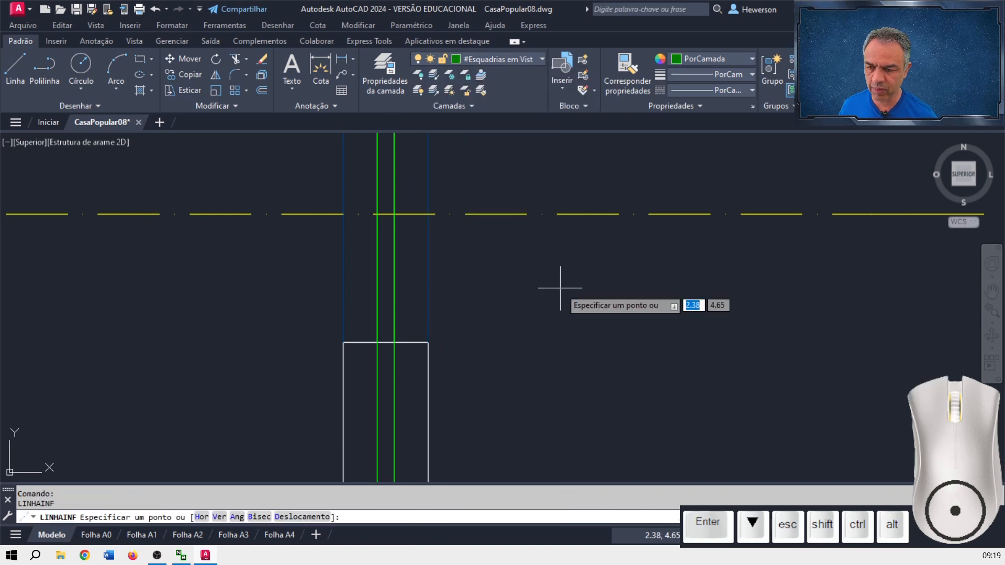
pyautogui.press('Down')
pyautogui.press('Down')
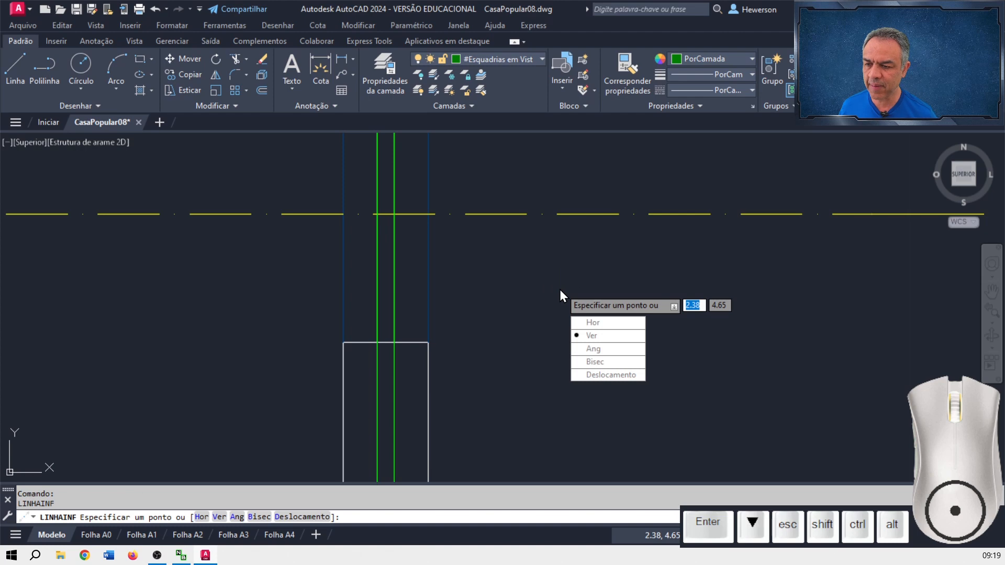
pyautogui.press('Return')
pyautogui.scroll(-3, 560, 288)
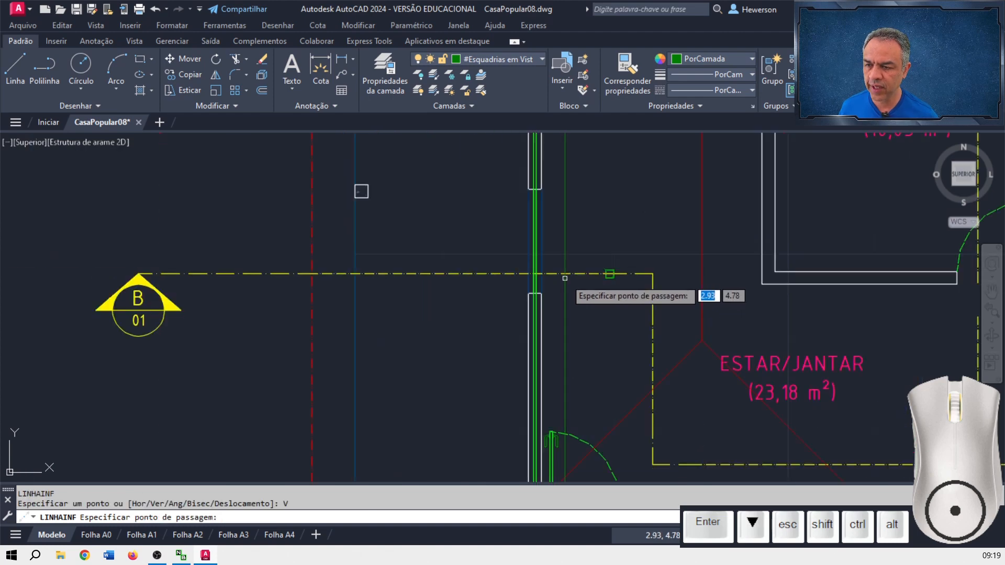
pyautogui.moveTo(579, 243)
pyautogui.mouseDown(button='middle')
pyautogui.moveTo(490, 346)
pyautogui.moveTo(476, 402)
pyautogui.mouseUp(button='middle')
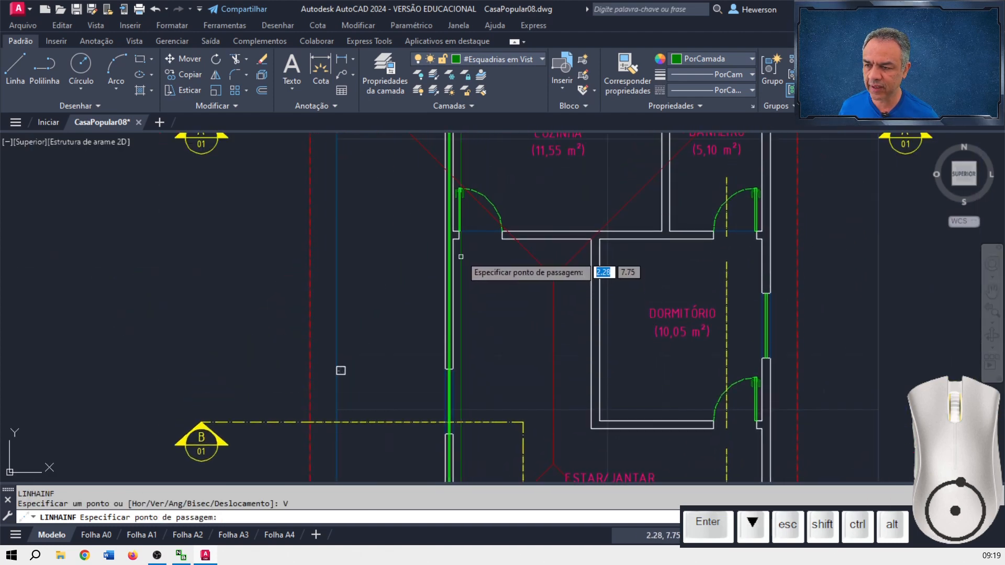
pyautogui.click(503, 234)
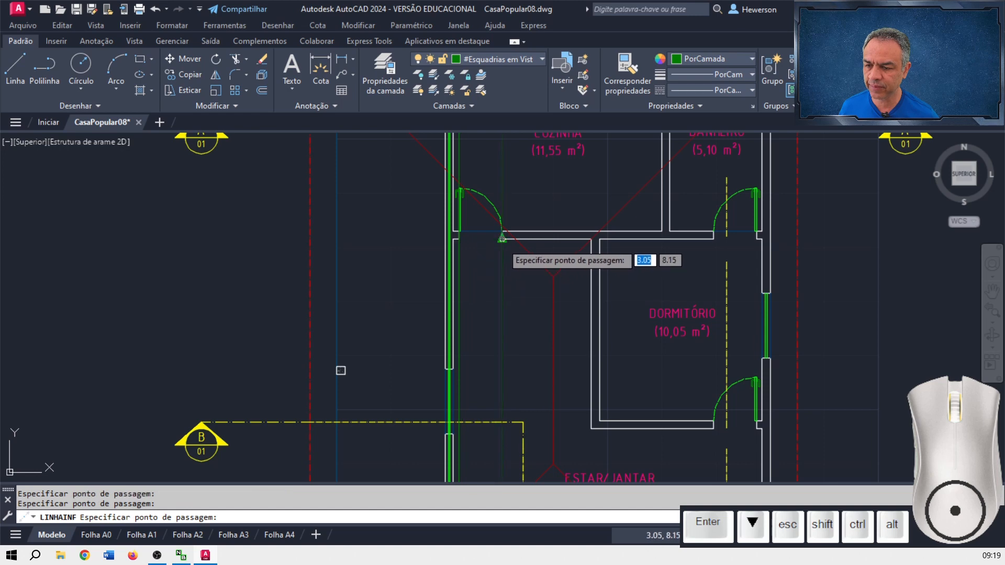
# - Draw vertical construction lines through both jambs of the door between Dormitório and Estar/Jantar
pyautogui.moveTo(604, 401); pyautogui.dragTo(486, 232, button='middle')
pyautogui.scroll(5, 502, 322)
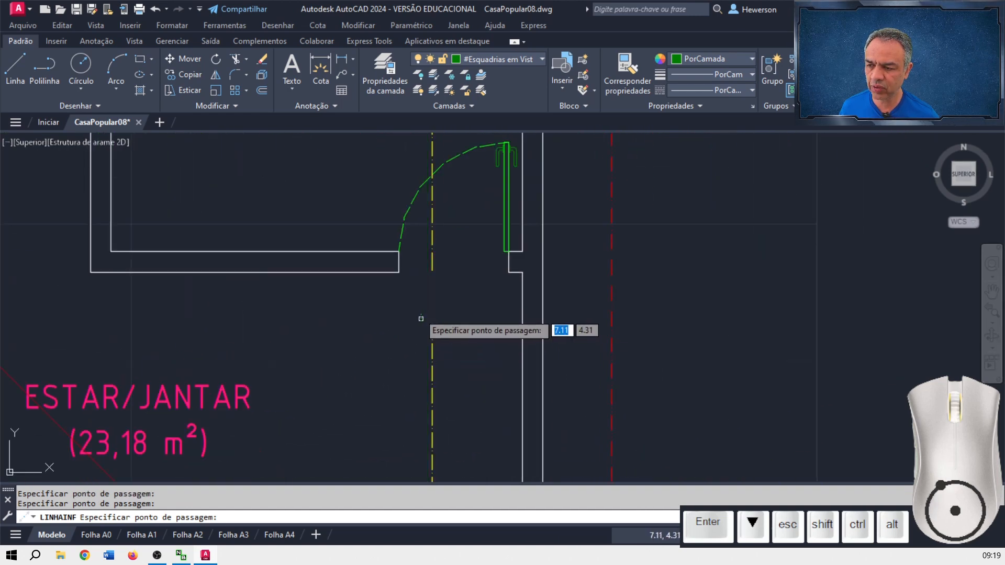
pyautogui.click(399, 272)
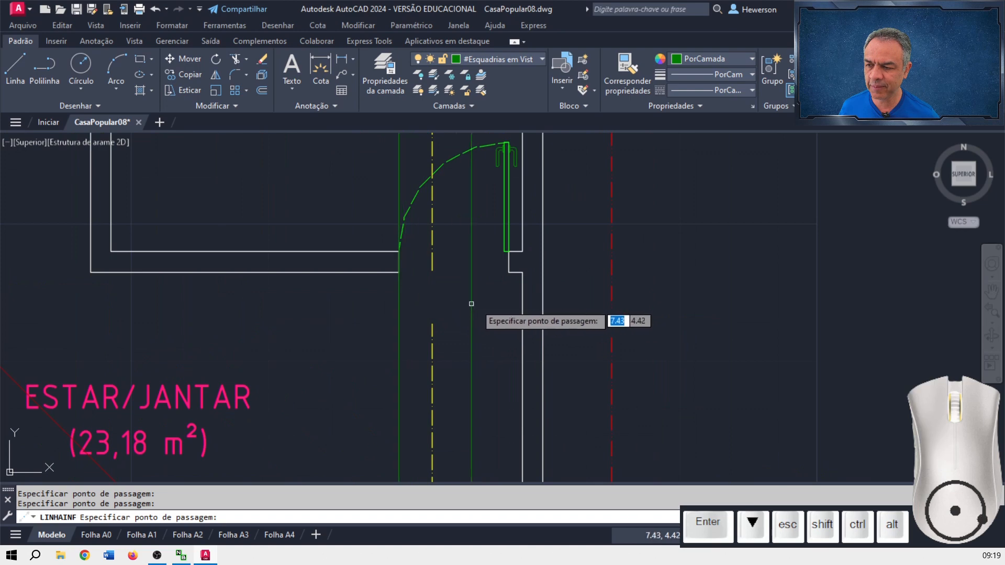
pyautogui.click(508, 272)
pyautogui.press('Return')
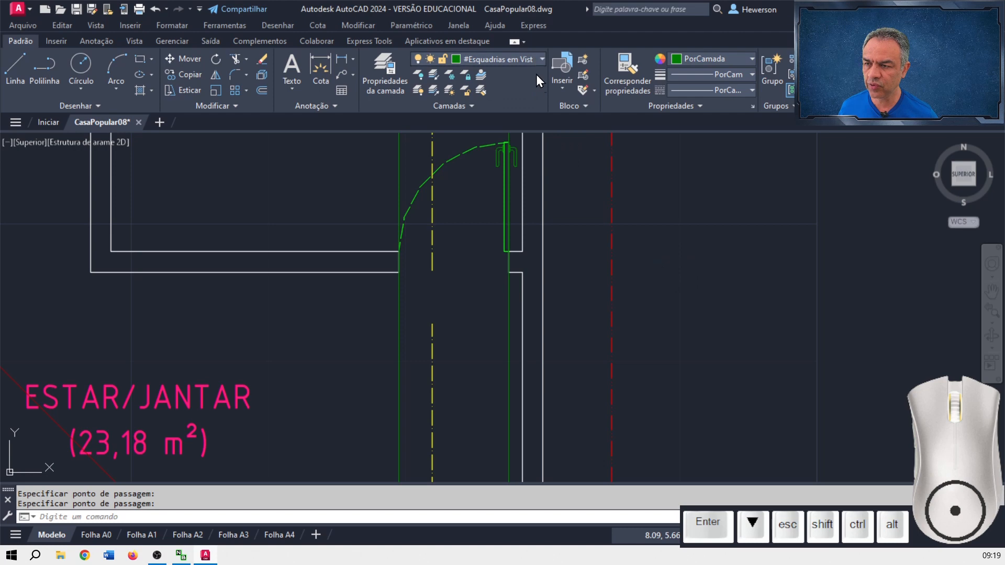
# - On layer #Alvenaria em Vista Distante, draw a vertical construction line through the outer lower-left corner of the Dormitório walls
pyautogui.click(539, 59)
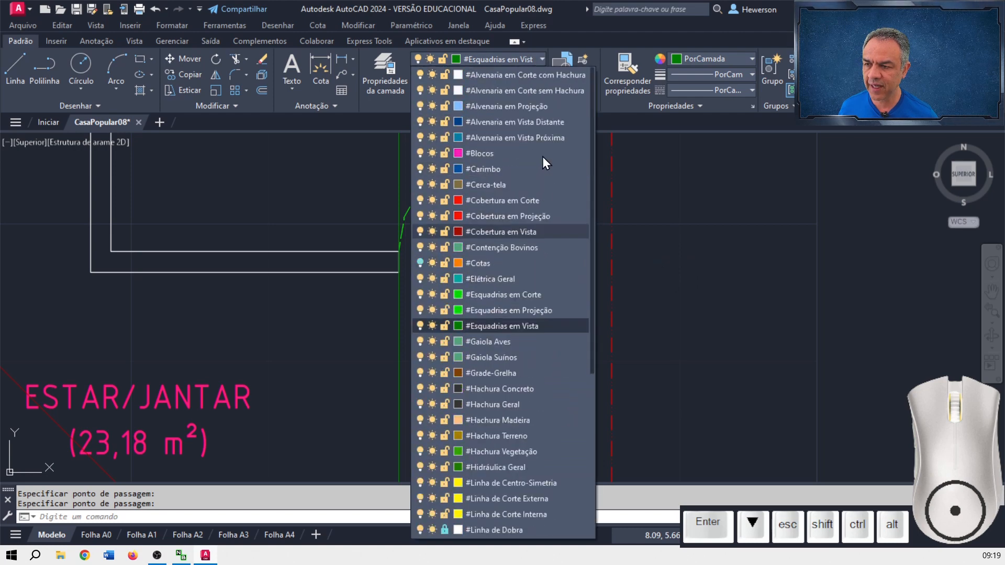
pyautogui.click(549, 122)
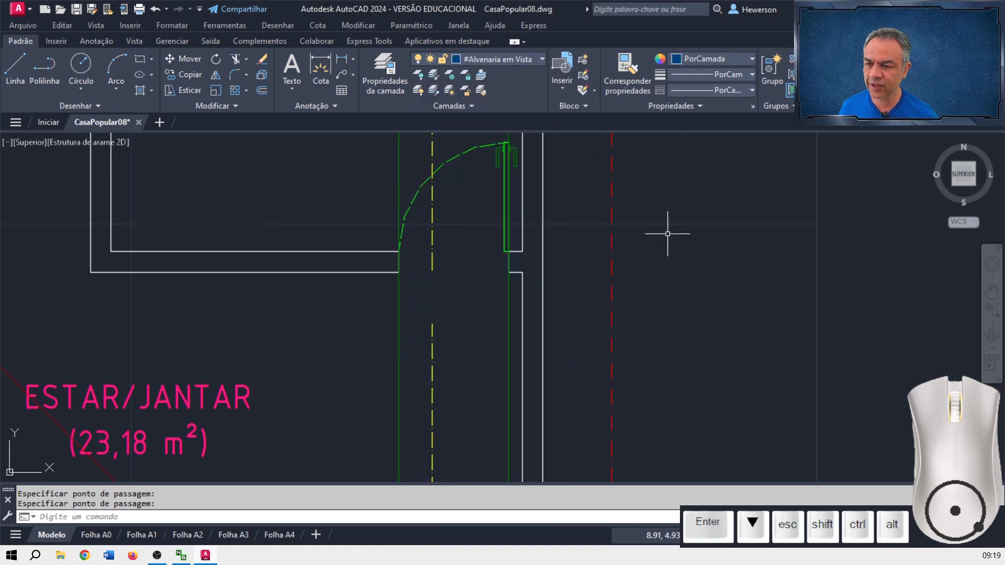
pyautogui.press('Return')
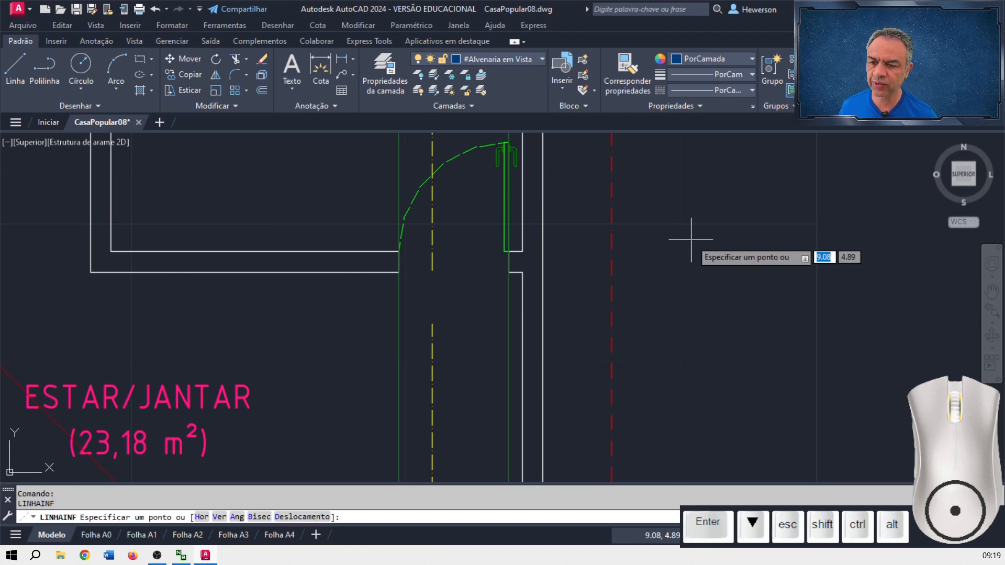
pyautogui.press('Down')
pyautogui.press('Down')
pyautogui.press('Return')
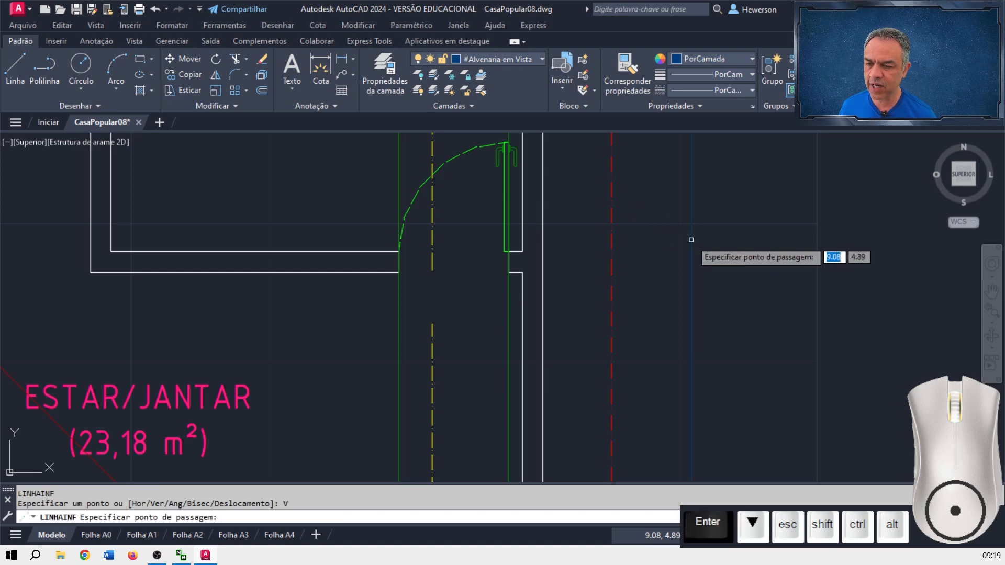
pyautogui.moveTo(112, 314); pyautogui.dragTo(413, 265, button='middle')
pyautogui.scroll(-5, 534, 254)
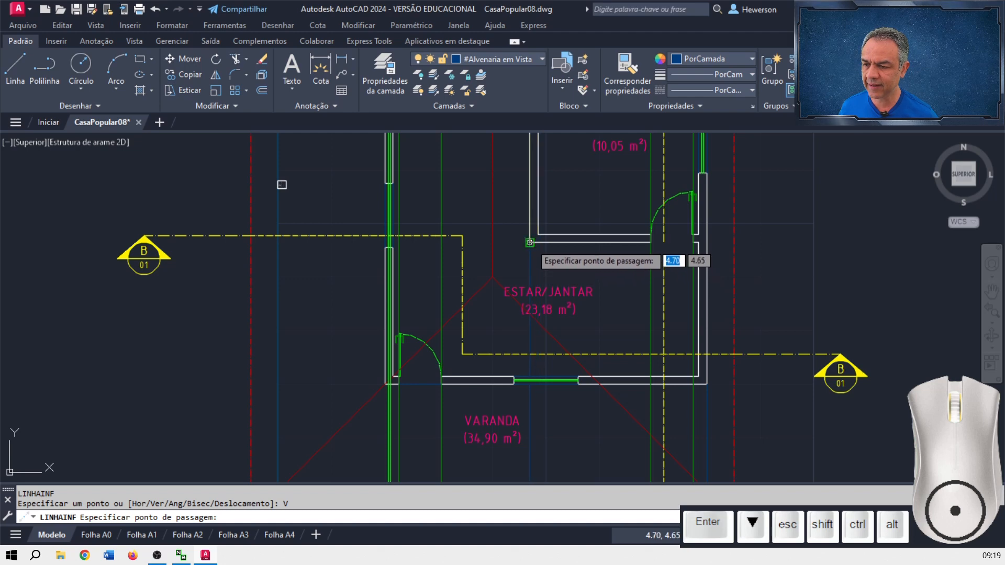
pyautogui.click(529, 242)
pyautogui.press('Return')
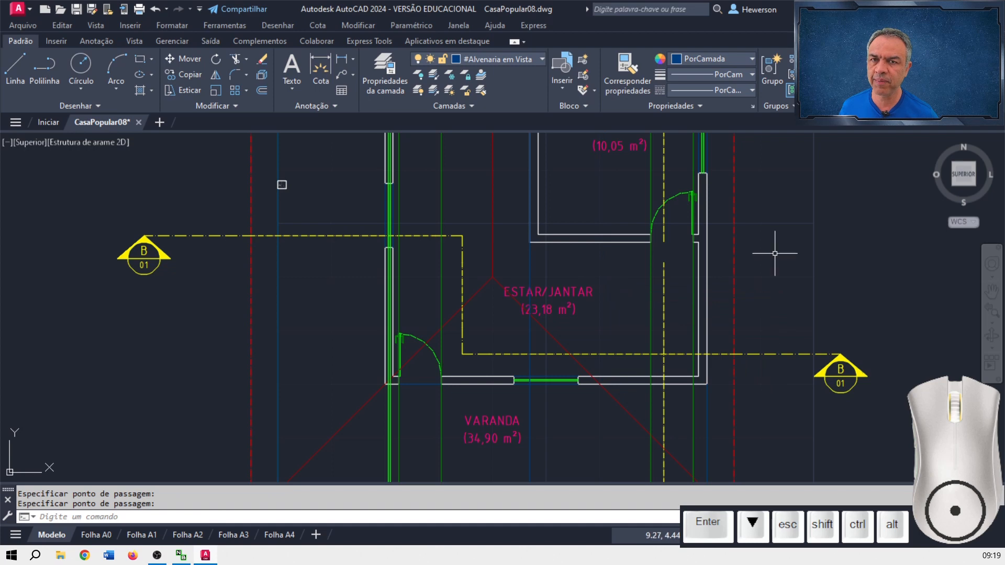
# - Trim the vertical construction lines where they cross Corte BB's floor slab and its ceiling slab with the left beam
pyautogui.moveTo(776, 254); pyautogui.dragTo(775, 340, button='middle')
pyautogui.scroll(-4, 775, 340)
pyautogui.scroll(4, 628, 219)
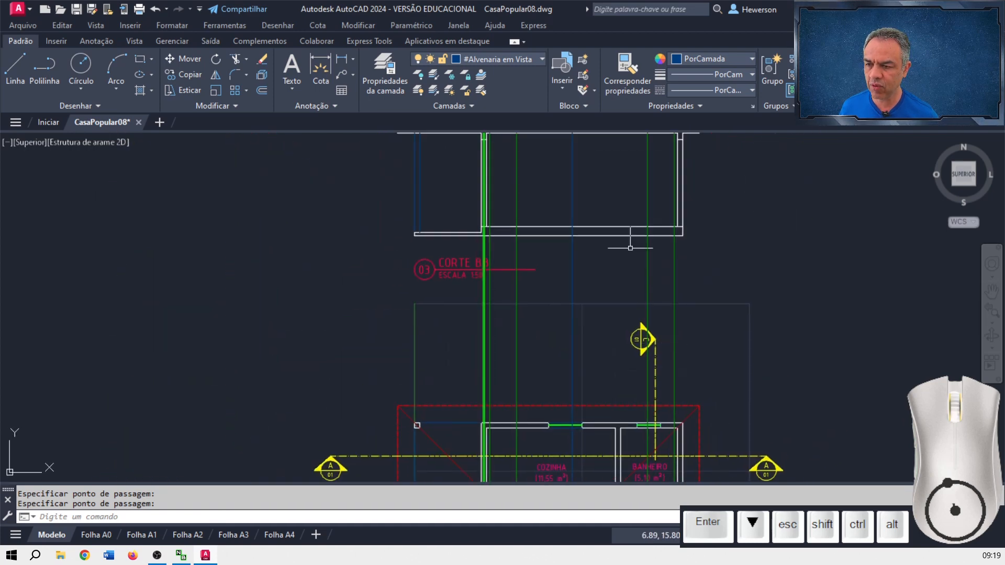
pyautogui.moveTo(623, 220); pyautogui.dragTo(628, 312, button='middle')
pyautogui.scroll(5, 651, 310)
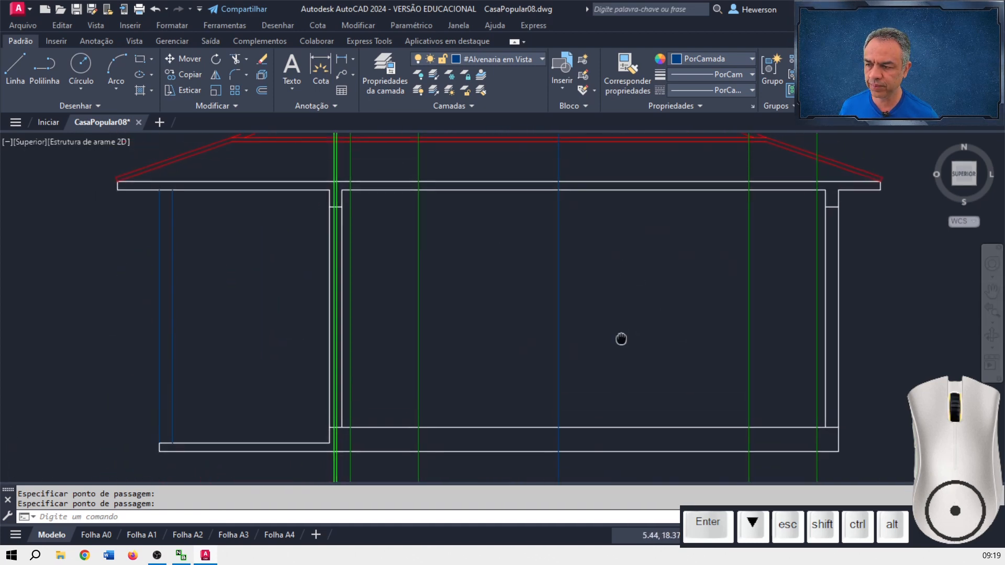
pyautogui.click(234, 62)
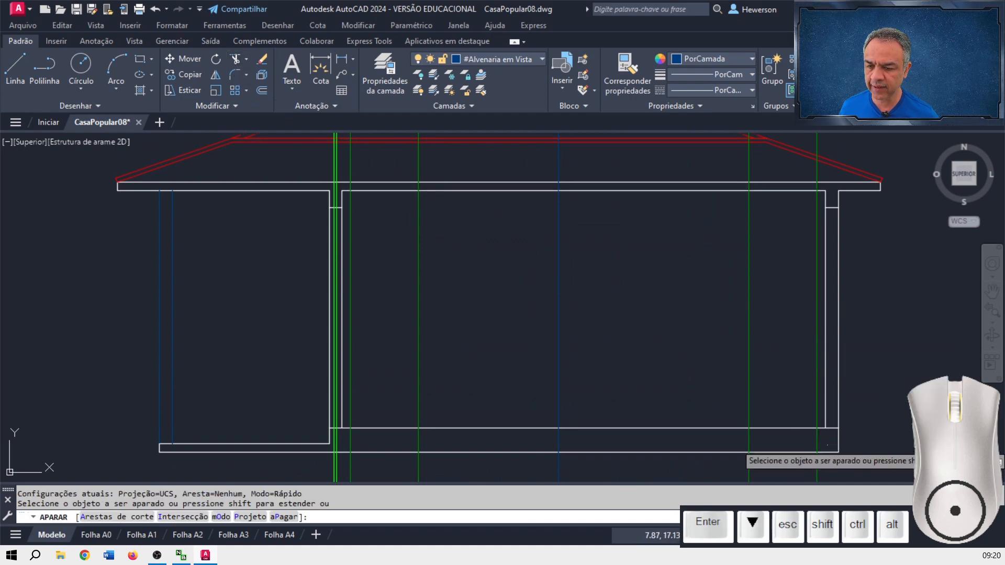
pyautogui.moveTo(827, 445); pyautogui.dragTo(331, 445)
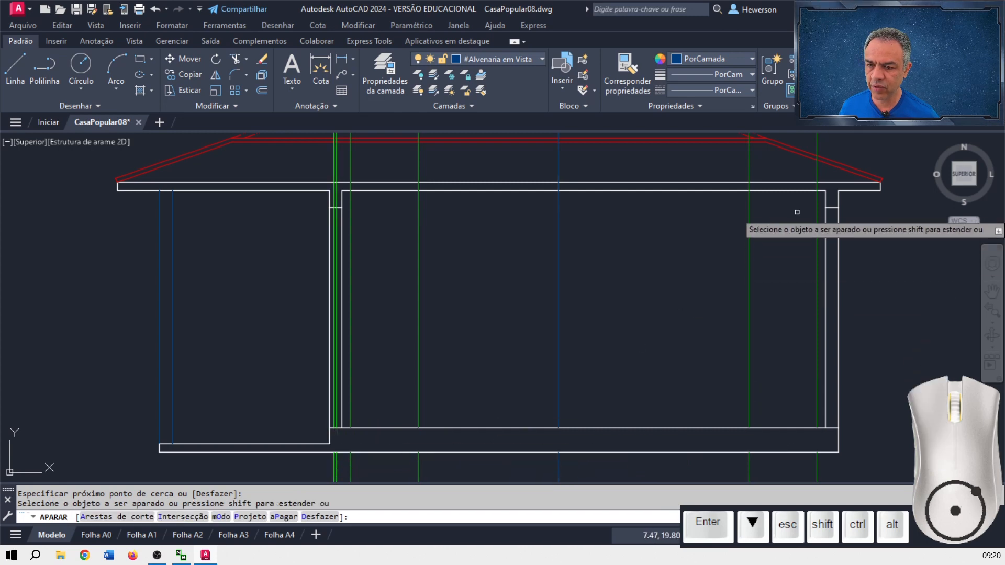
pyautogui.moveTo(830, 185); pyautogui.dragTo(288, 186)
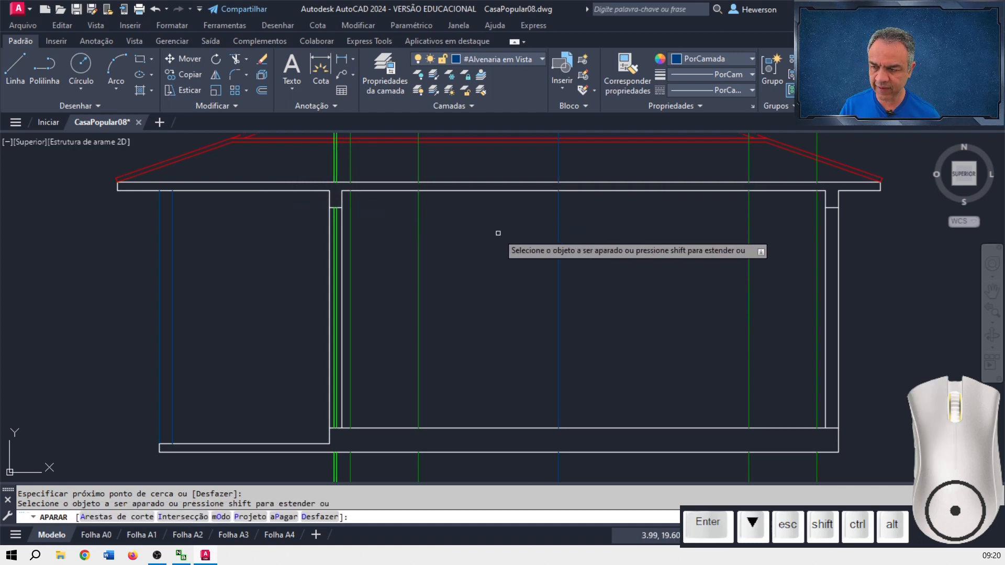
pyautogui.press('Return')
# - Delete the leftover construction line pieces above the ceiling slab and below the floor slab of Corte BB
pyautogui.scroll(-2, 497, 233)
pyautogui.moveTo(498, 236); pyautogui.dragTo(479, 288, button='middle')
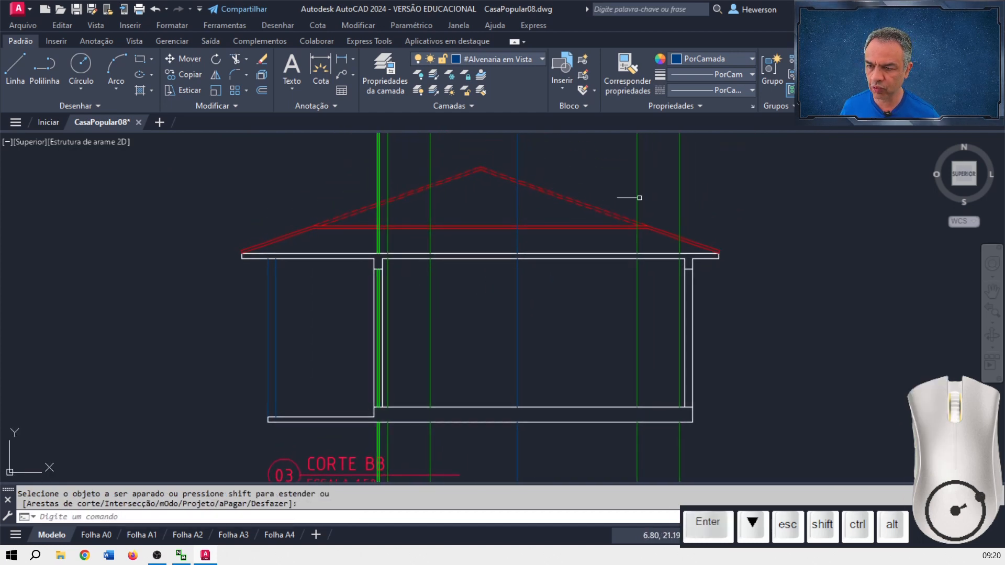
pyautogui.click(704, 144)
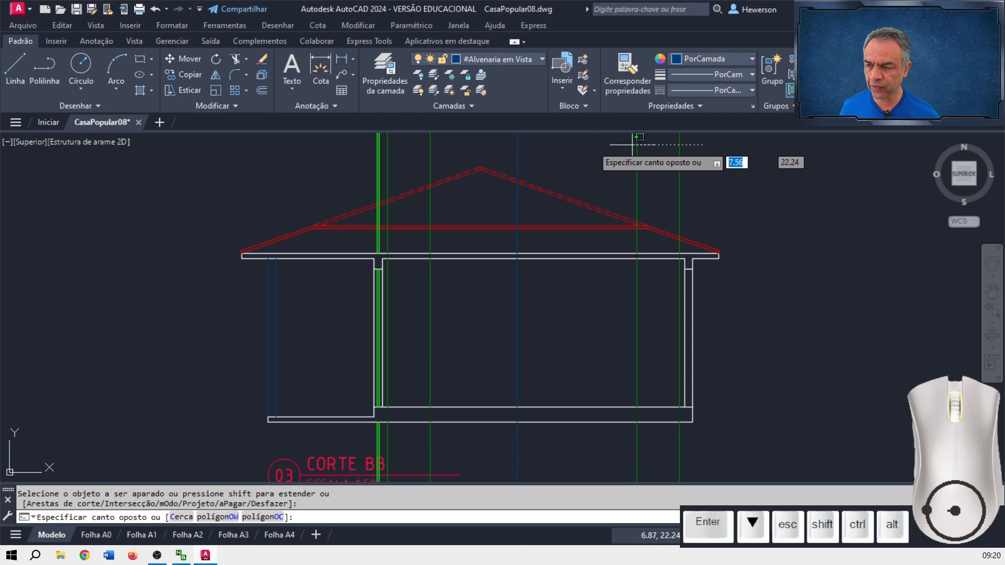
pyautogui.click(333, 153)
pyautogui.click(704, 442)
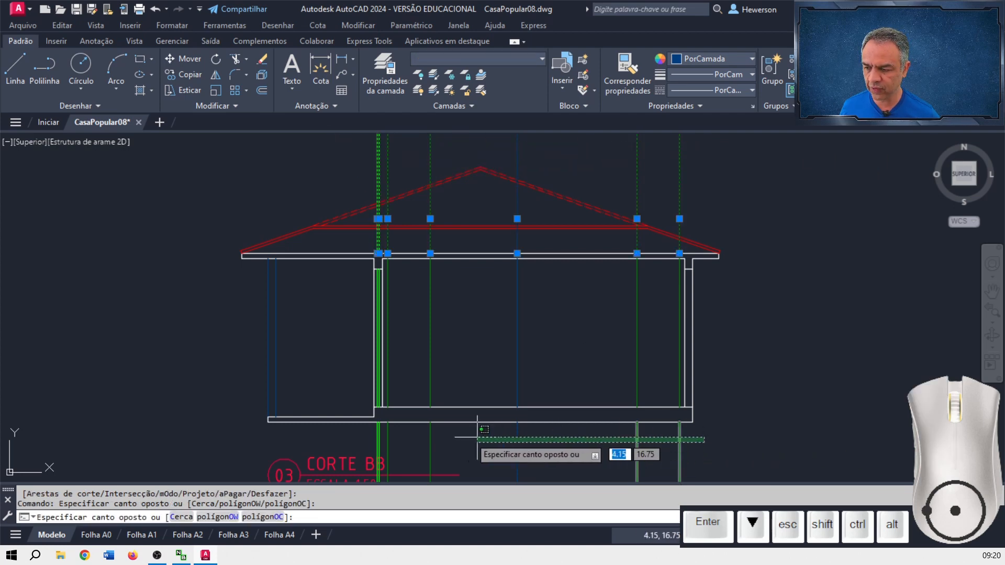
pyautogui.click(309, 415)
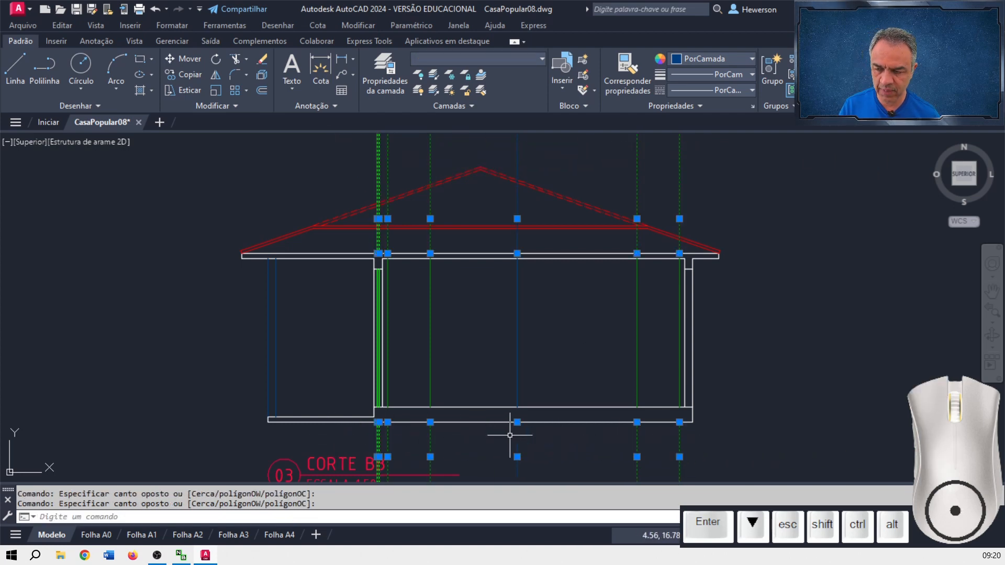
pyautogui.press('Delete')
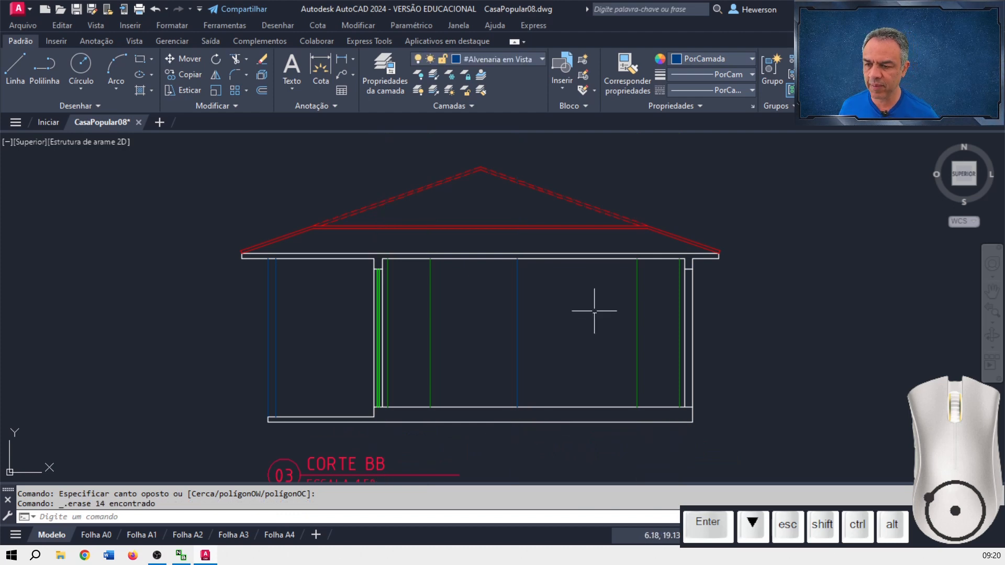
# - Offset the interior floor line of Corte BB 2.1 upward to mark the door head height
pyautogui.scroll(5, 594, 311)
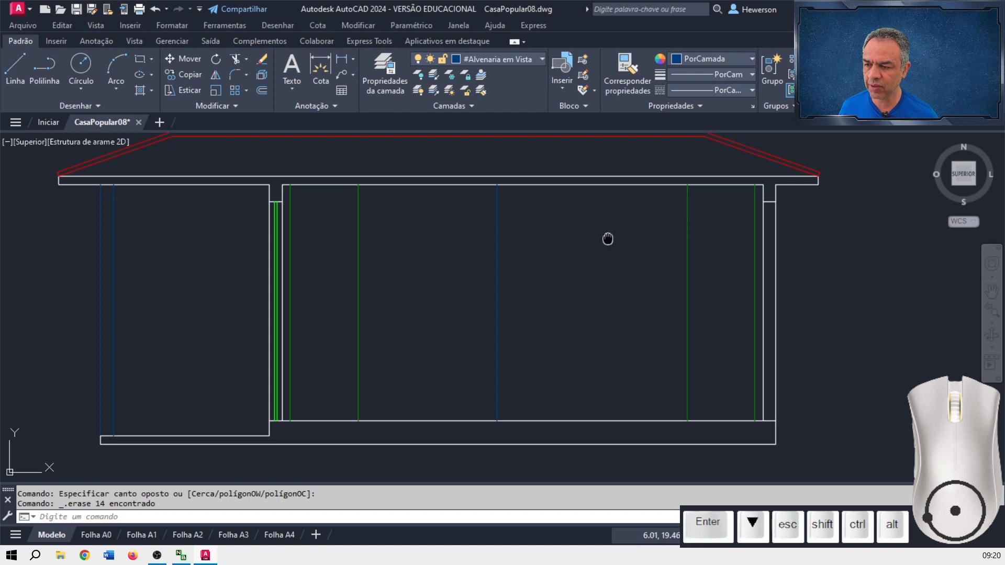
pyautogui.moveTo(607, 238); pyautogui.dragTo(667, 230, button='middle')
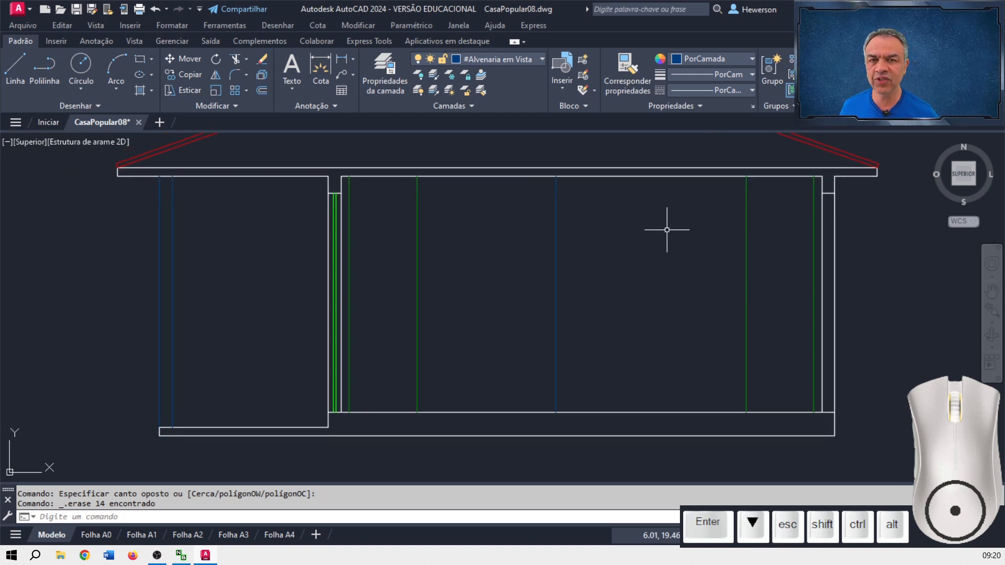
pyautogui.click(264, 91)
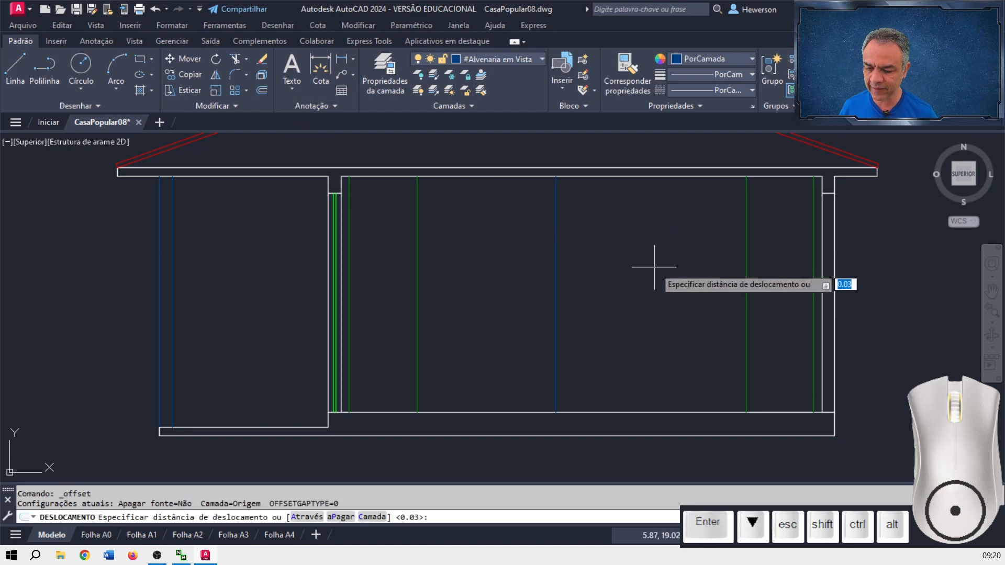
pyautogui.write('2.1')
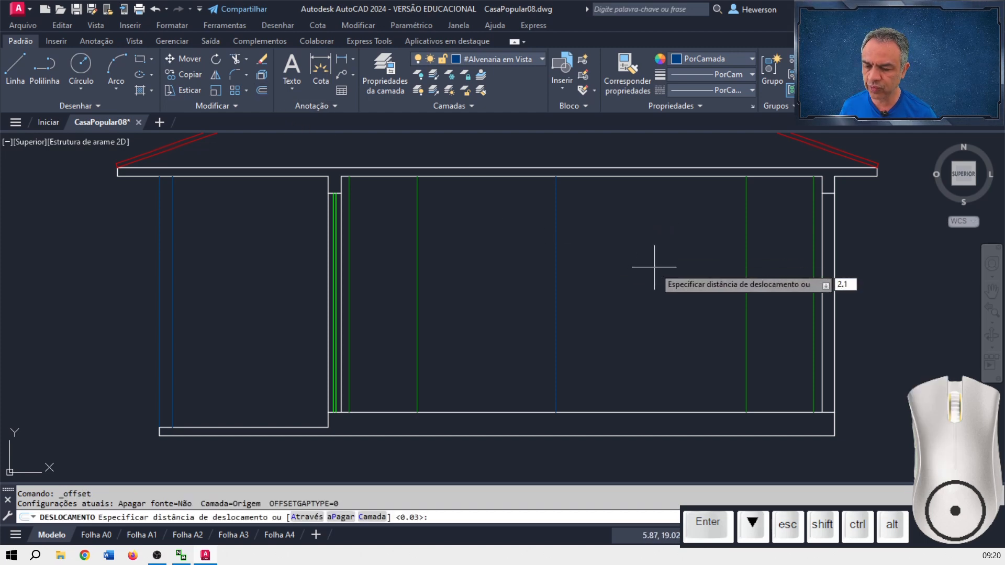
pyautogui.press('Return')
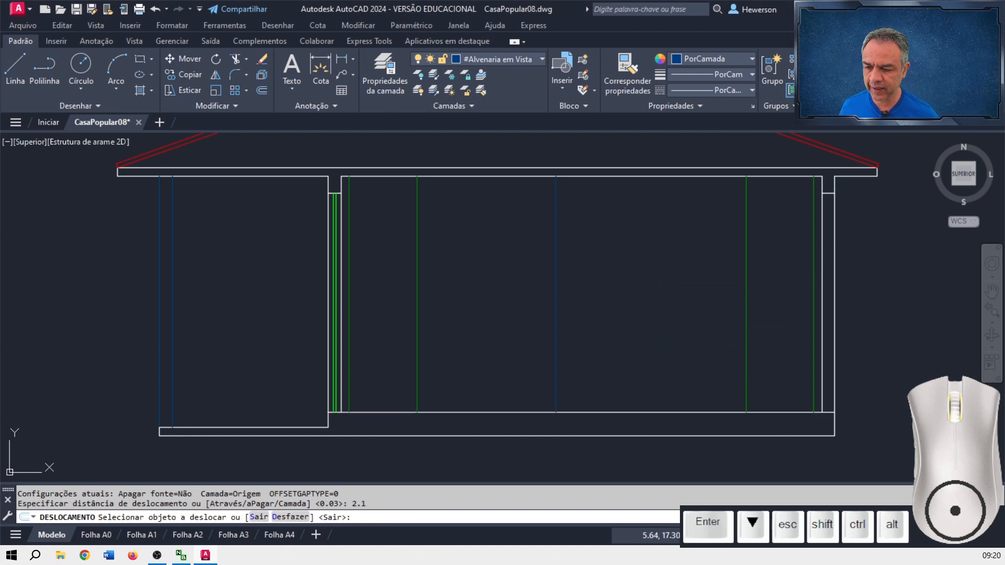
pyautogui.click(641, 413)
pyautogui.click(642, 225)
pyautogui.press('Return')
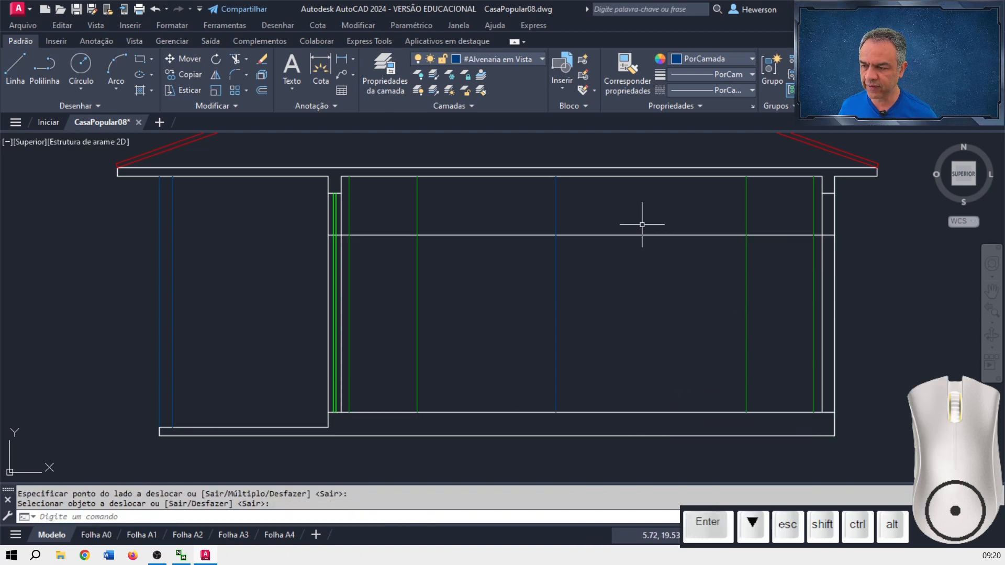
# - Trim the four door jamb lines above the head line, and trim the head line outside the two door openings
pyautogui.click(235, 60)
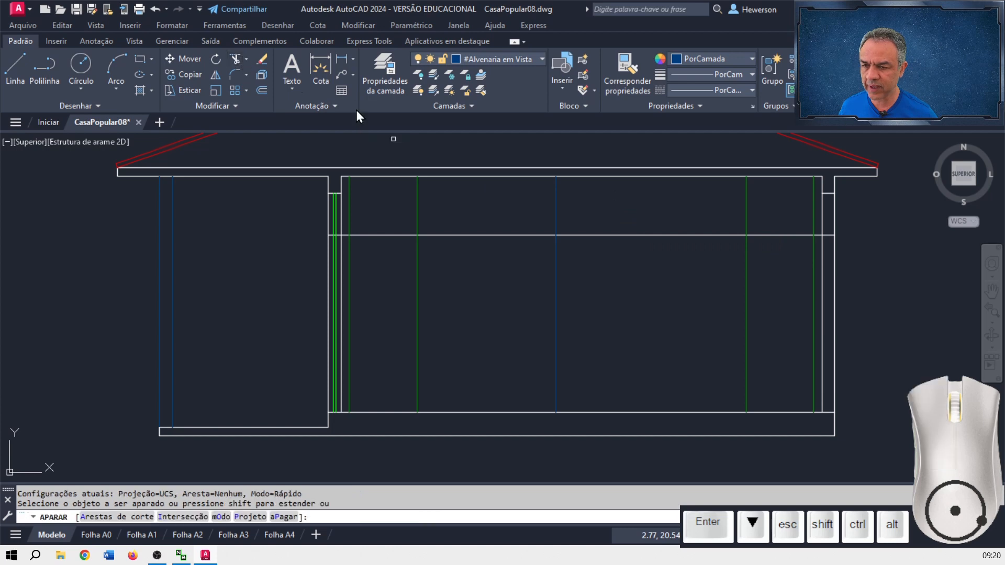
pyautogui.moveTo(818, 211); pyautogui.dragTo(736, 205)
pyautogui.moveTo(437, 207); pyautogui.dragTo(341, 212)
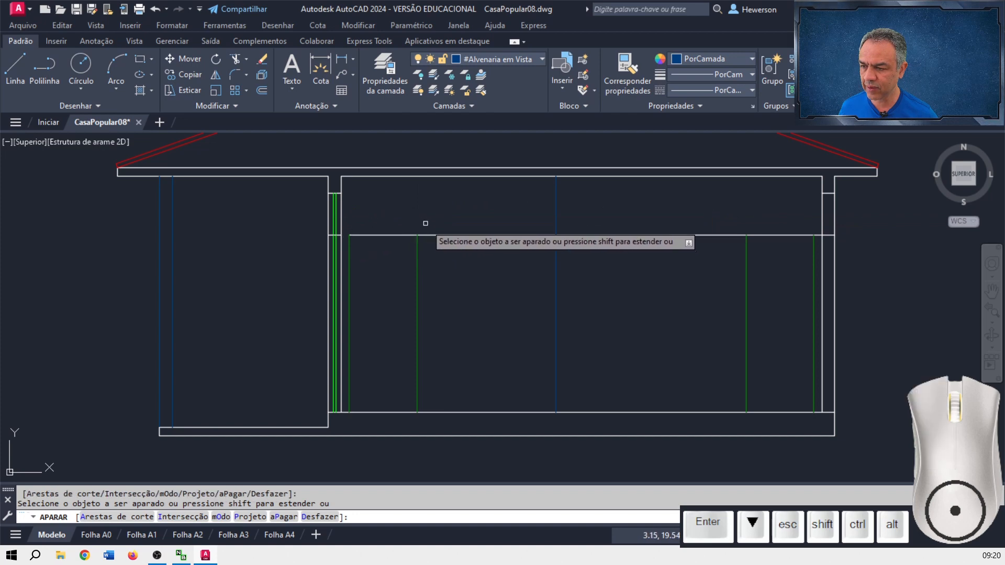
pyautogui.click(427, 234)
pyautogui.click(593, 232)
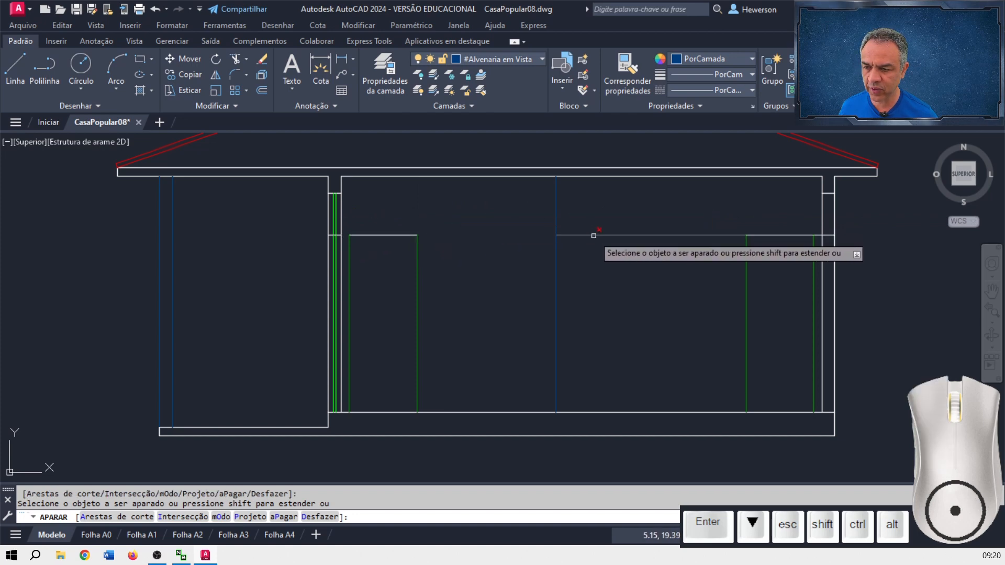
pyautogui.click(818, 236)
pyautogui.press('Return')
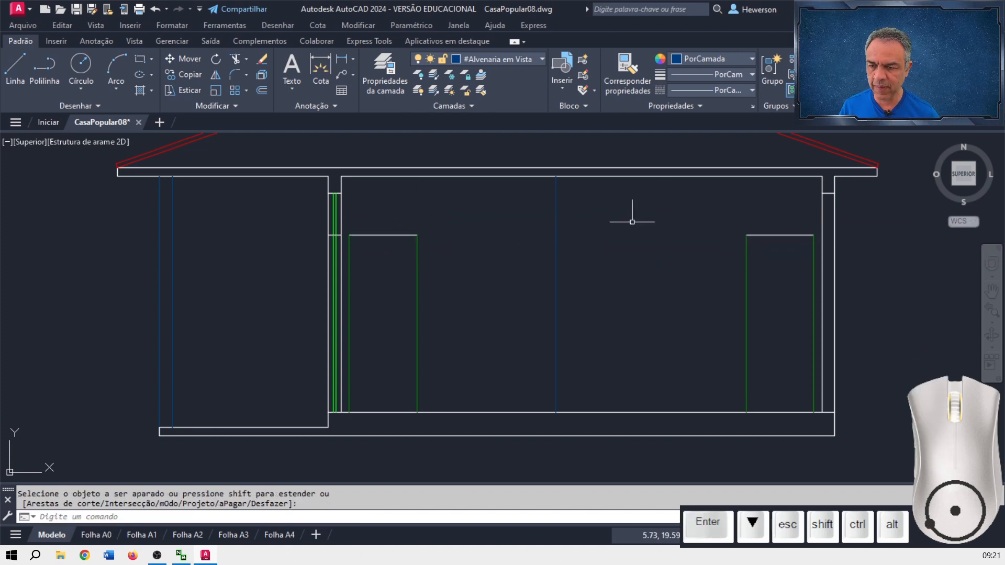
# - Delete the leftover head line segment crossing the window in the left wall
pyautogui.scroll(6, 331, 234)
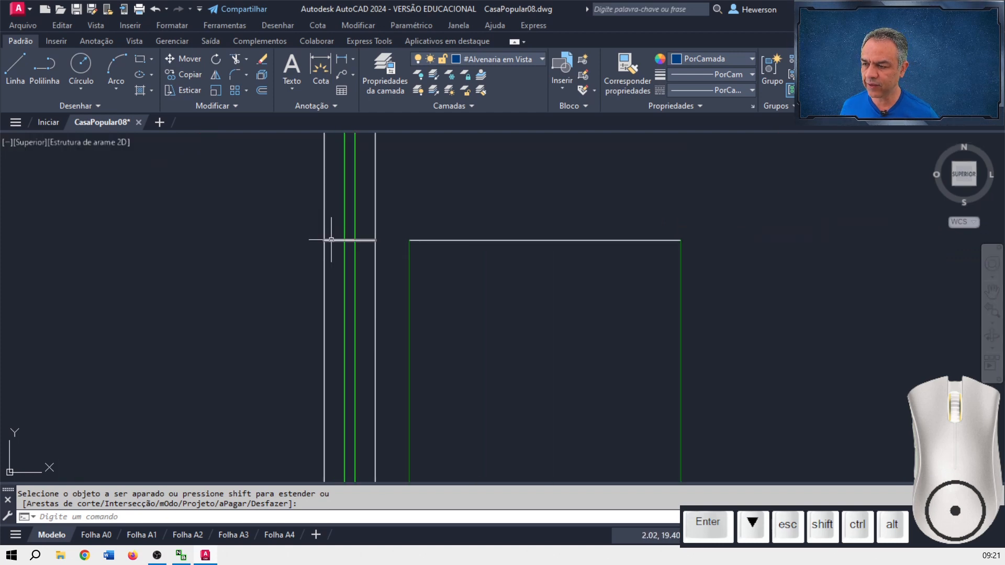
pyautogui.press('Return')
pyautogui.click(330, 239)
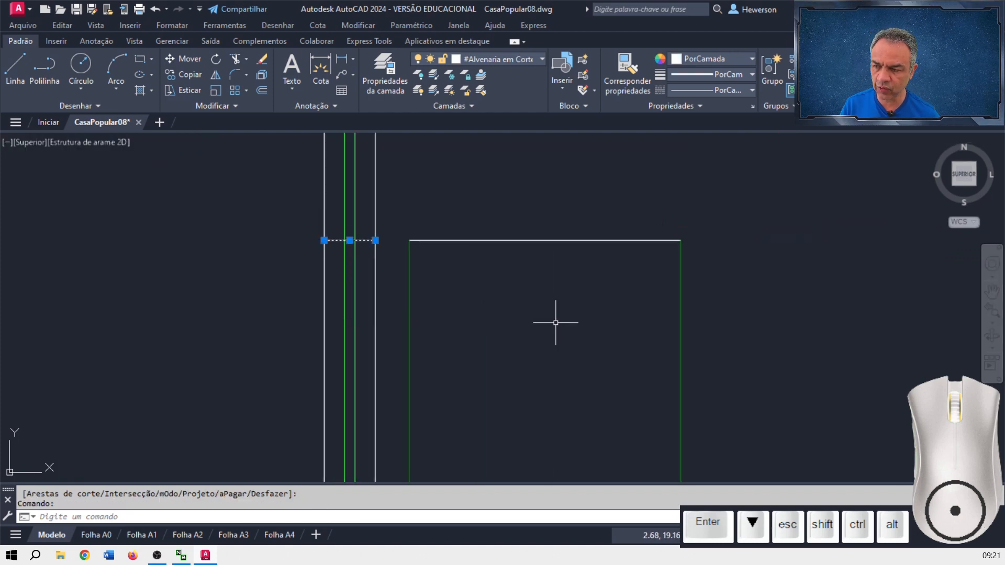
pyautogui.press('Delete')
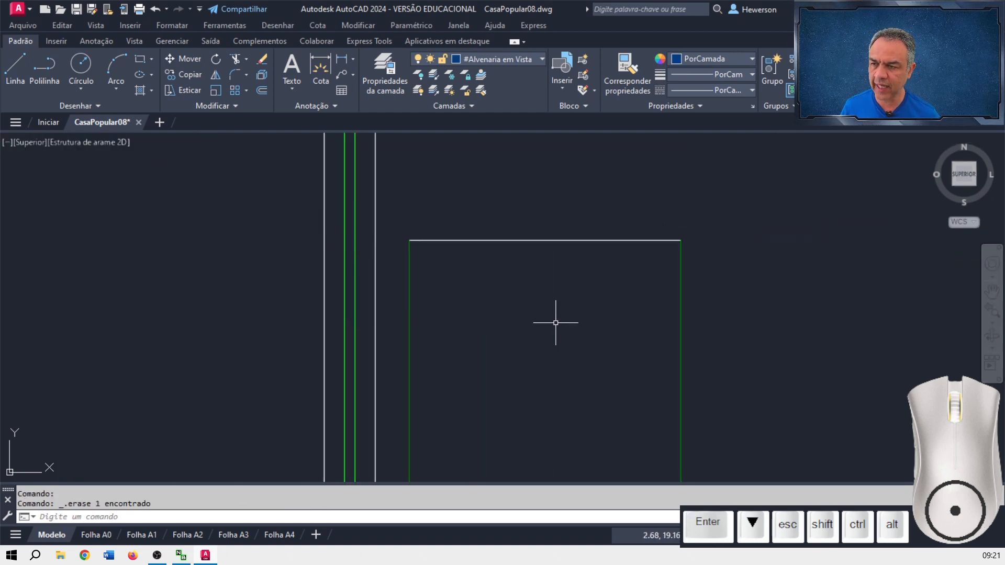
# - Match the two door head lines to the door jambs' layer, #Esquadrias em Vista
pyautogui.click(482, 93)
pyautogui.click(582, 171)
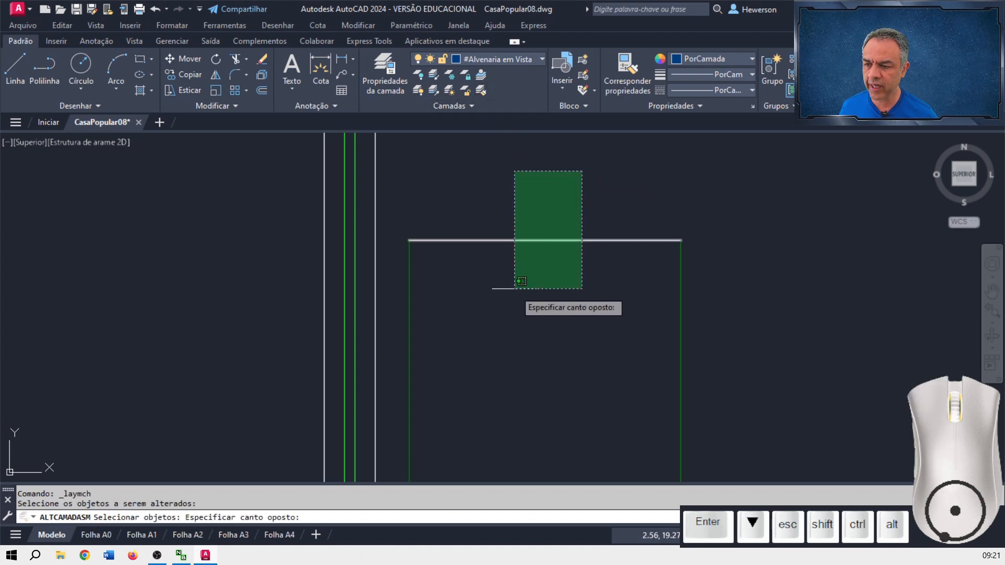
pyautogui.click(515, 289)
pyautogui.scroll(-3, 646, 276)
pyautogui.scroll(3, 545, 206)
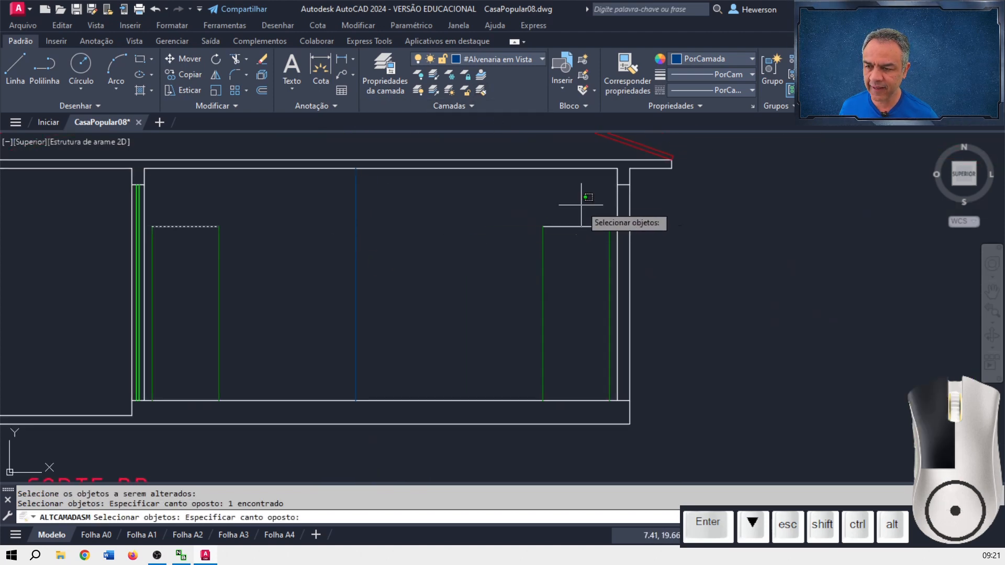
pyautogui.click(542, 256)
pyautogui.press('Return')
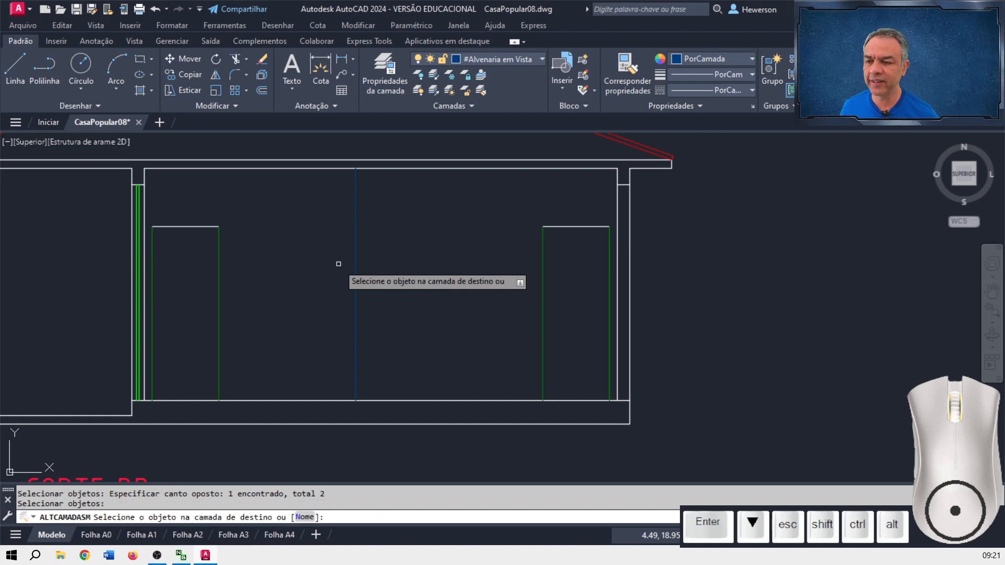
pyautogui.click(543, 282)
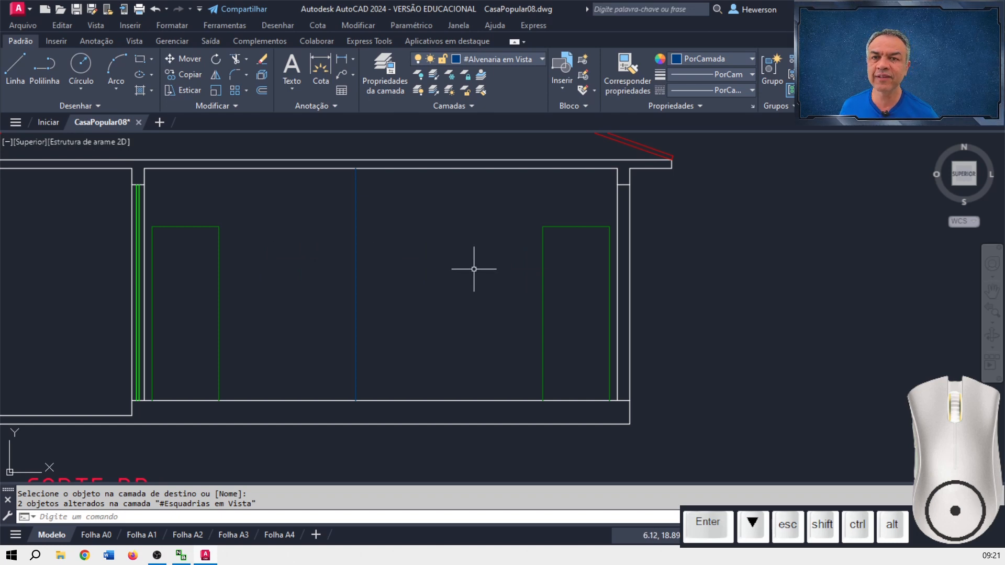
# - Offset both jambs and the head of the left door in Corte BB 0.05 outward to form its frame
pyautogui.scroll(-5, 474, 269)
pyautogui.moveTo(523, 474)
pyautogui.mouseDown(button='middle')
pyautogui.moveTo(512, 377)
pyautogui.moveTo(487, 312)
pyautogui.mouseUp(button='middle')
pyautogui.scroll(2, 448, 332)
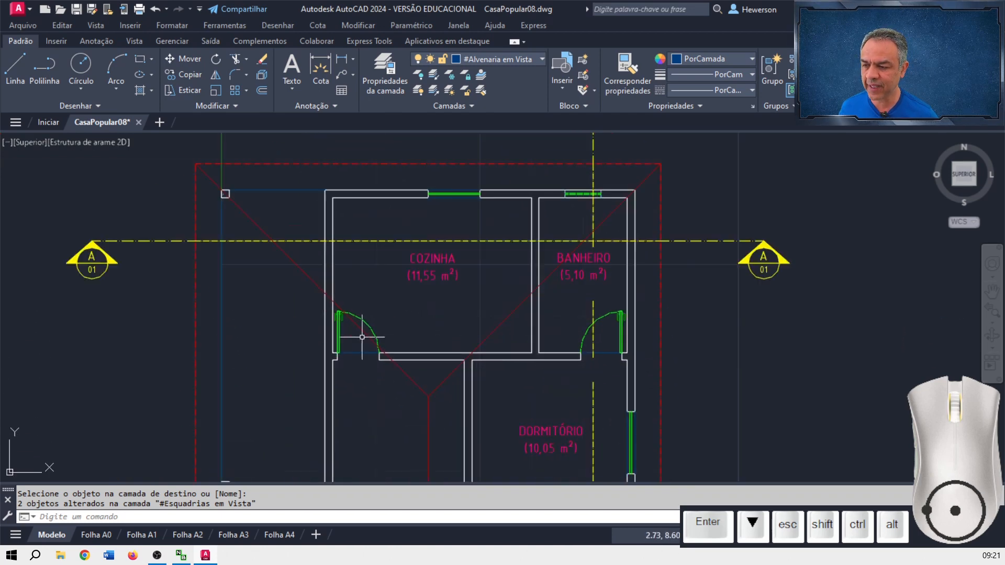
pyautogui.moveTo(464, 199); pyautogui.dragTo(453, 411, button='middle')
pyautogui.scroll(2, 438, 316)
pyautogui.scroll(2, 403, 246)
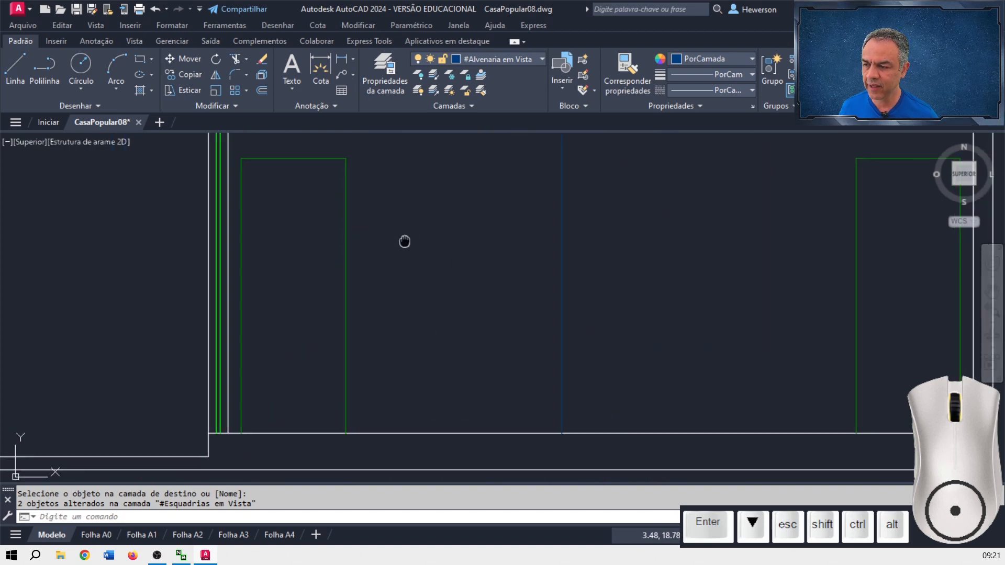
pyautogui.moveTo(404, 242); pyautogui.dragTo(601, 312, button='middle')
pyautogui.scroll(2, 565, 295)
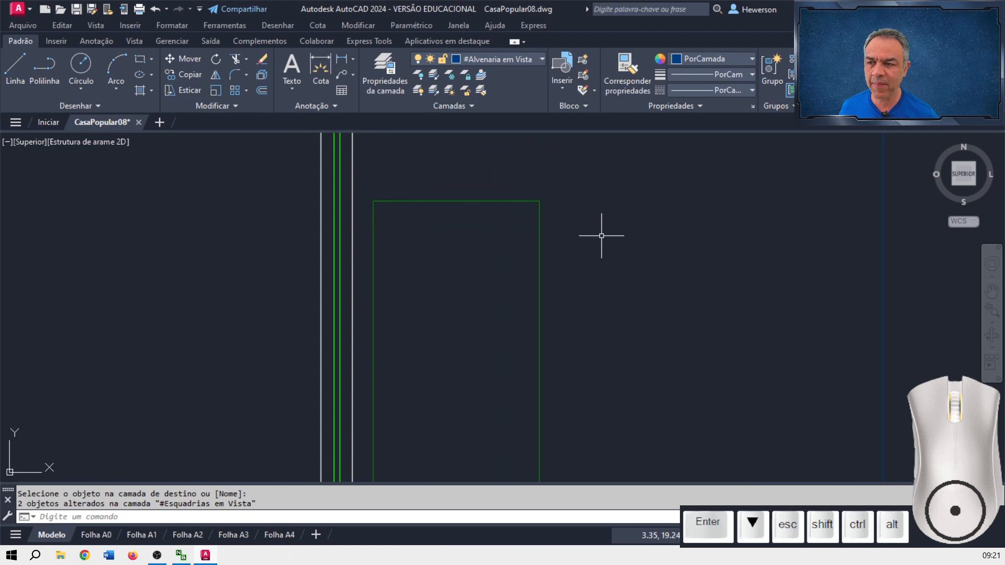
pyautogui.click(262, 92)
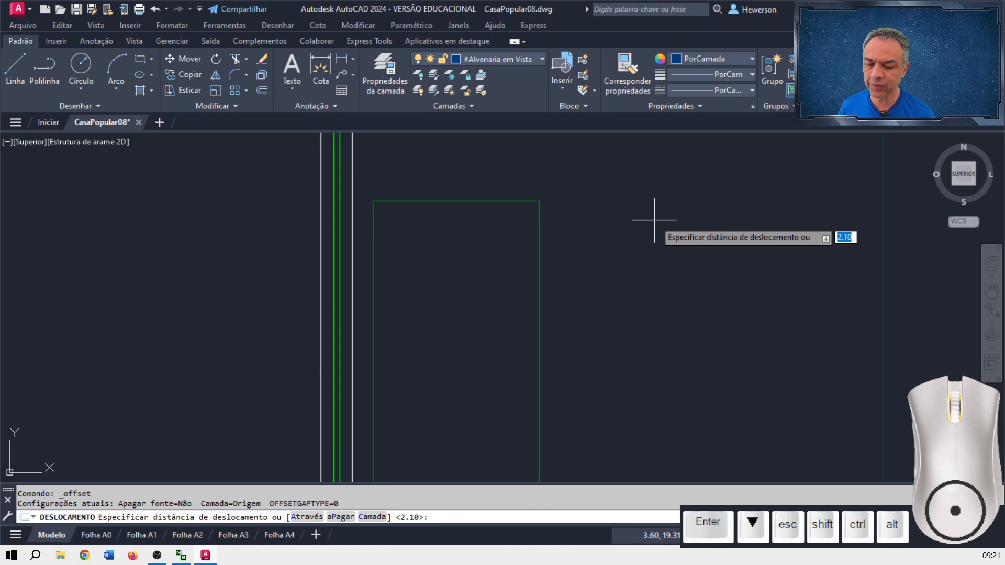
pyautogui.write('0.0')
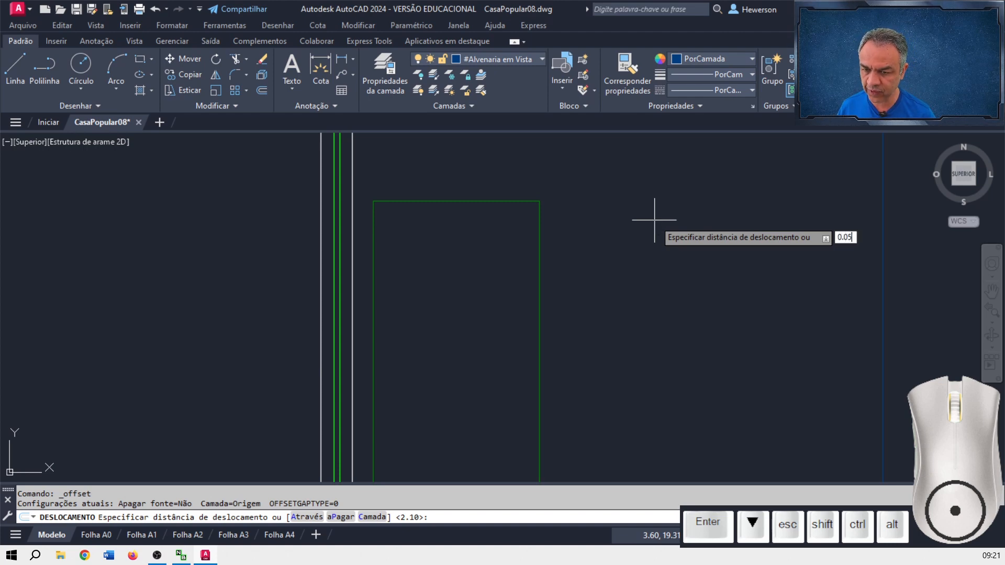
pyautogui.write('5')
pyautogui.press('Return')
pyautogui.click(534, 241)
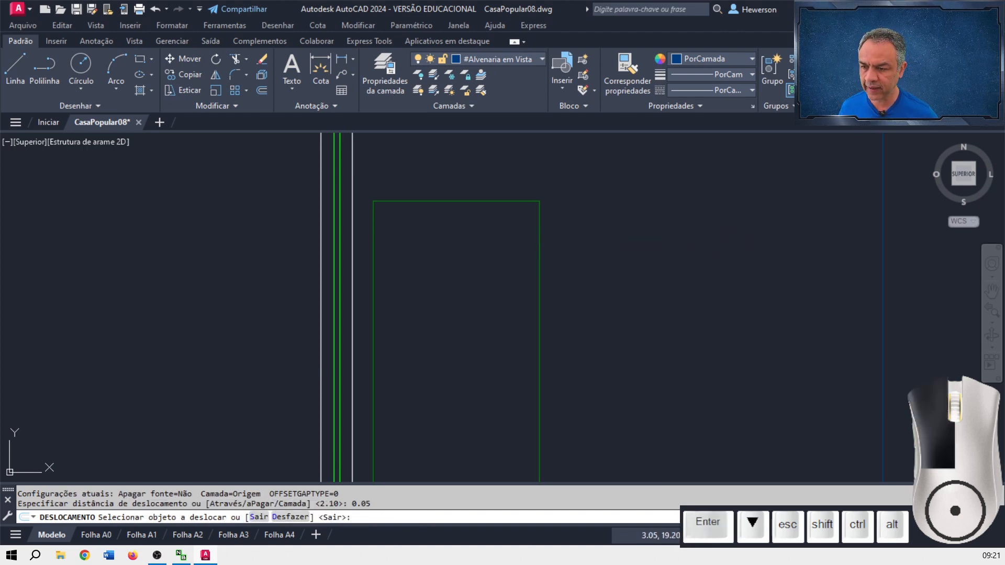
pyautogui.click(633, 220)
pyautogui.click(492, 201)
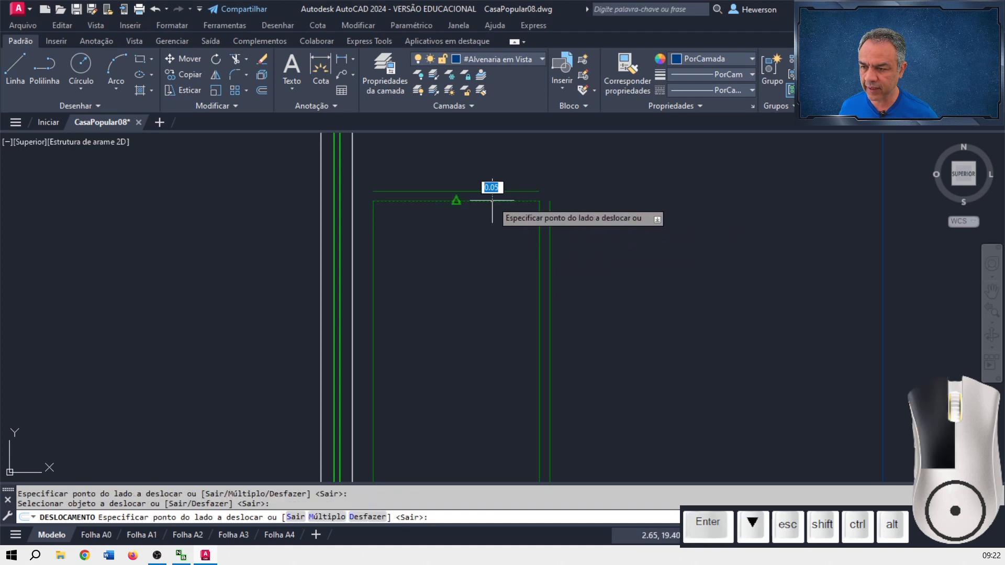
pyautogui.click(482, 141)
pyautogui.click(374, 241)
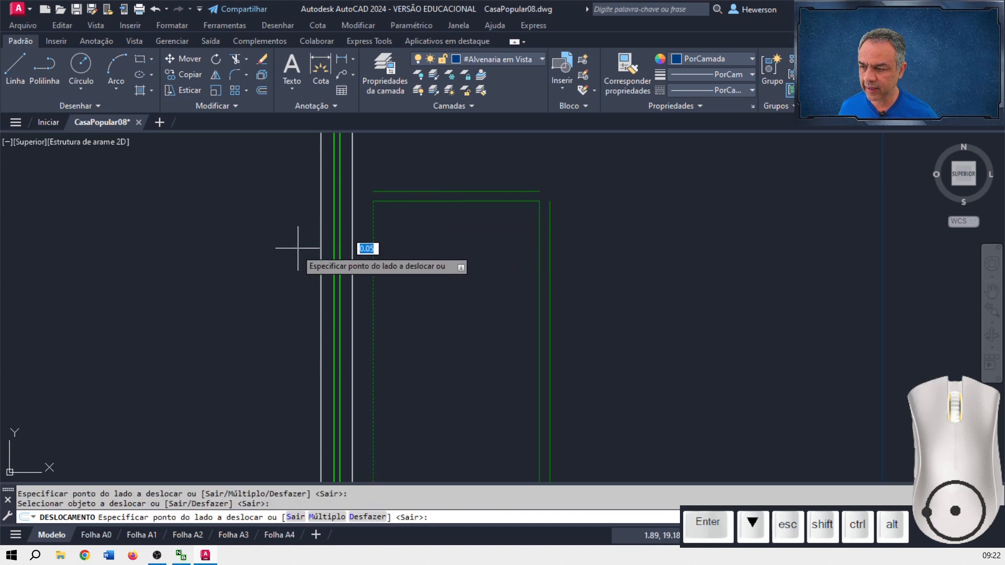
pyautogui.click(263, 253)
# - Offset the head and both jambs of the right door in Corte BB 0.05 outward to form its frame
pyautogui.scroll(-2, 421, 275)
pyautogui.moveTo(765, 274); pyautogui.dragTo(215, 267, button='middle')
pyautogui.moveTo(499, 259); pyautogui.dragTo(460, 309, button='middle')
pyautogui.scroll(2, 460, 309)
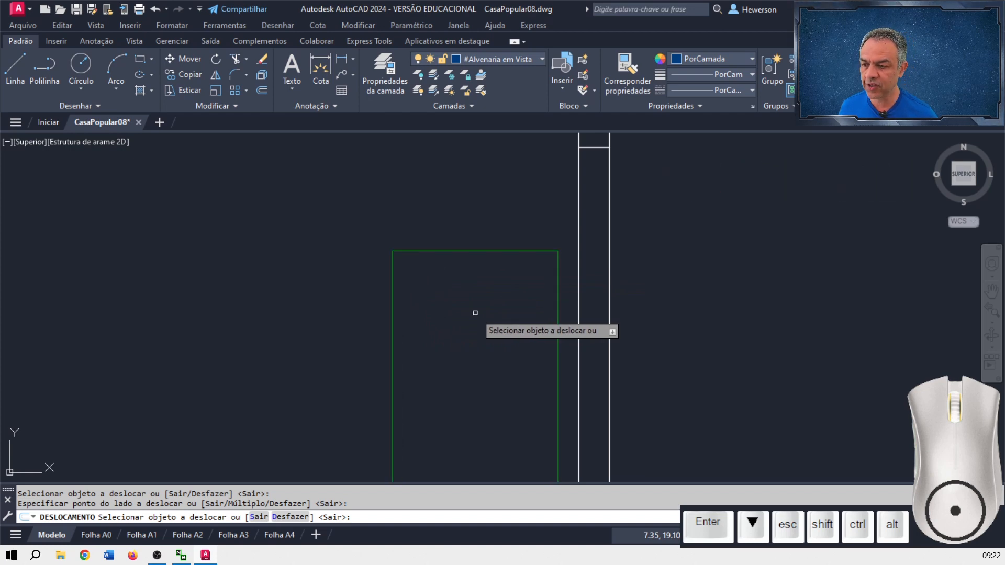
pyautogui.click(482, 251)
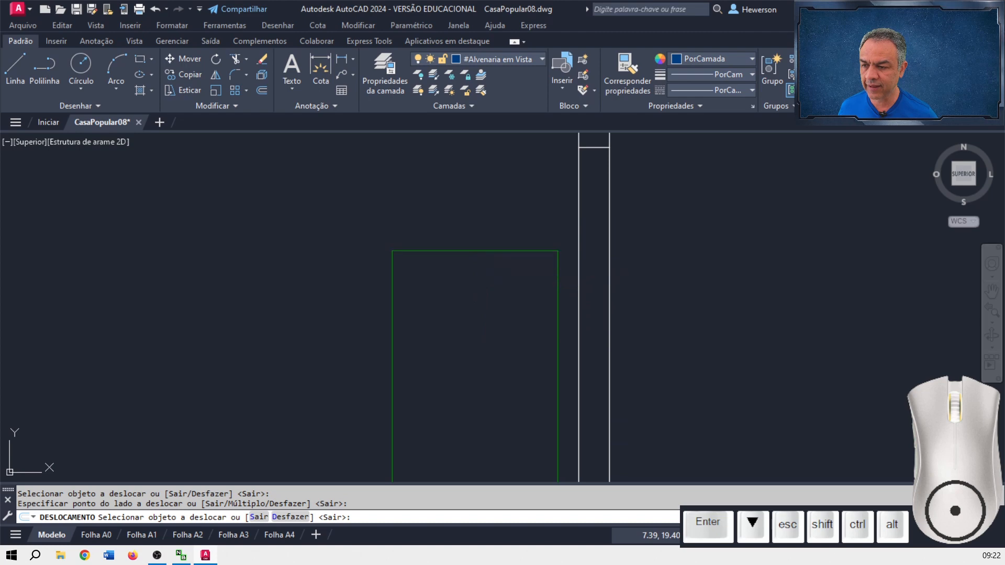
pyautogui.click(478, 198)
pyautogui.click(392, 296)
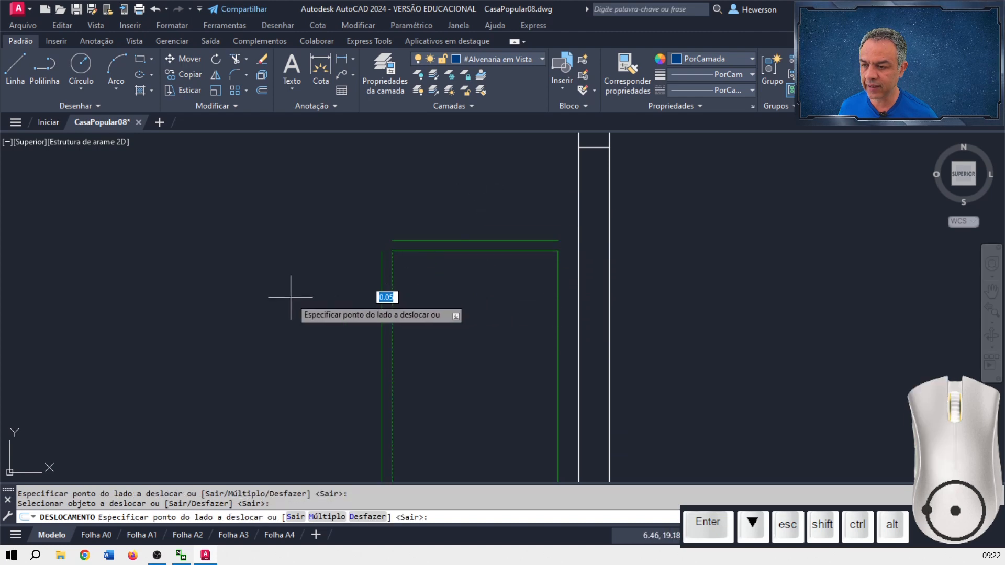
pyautogui.click(288, 291)
pyautogui.click(557, 302)
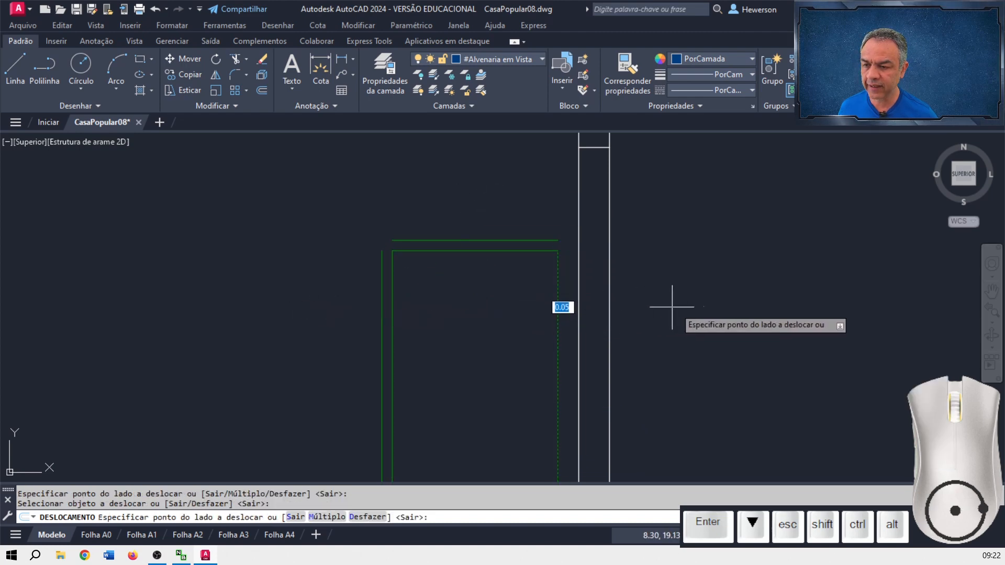
pyautogui.click(681, 304)
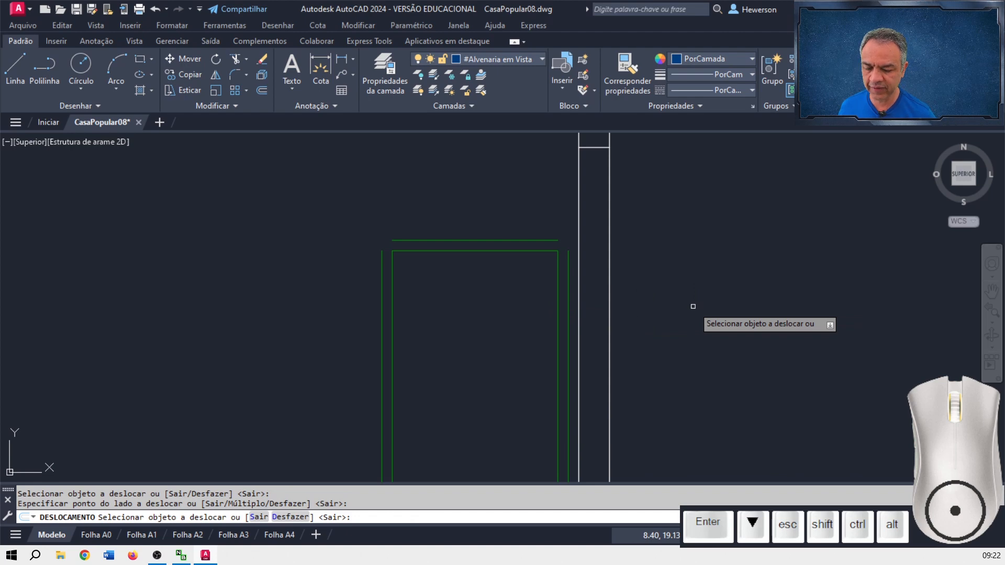
# - Fillet the outer frame head of the right door to both outer jambs as square corners, using the Multiple option
pyautogui.press('Return')
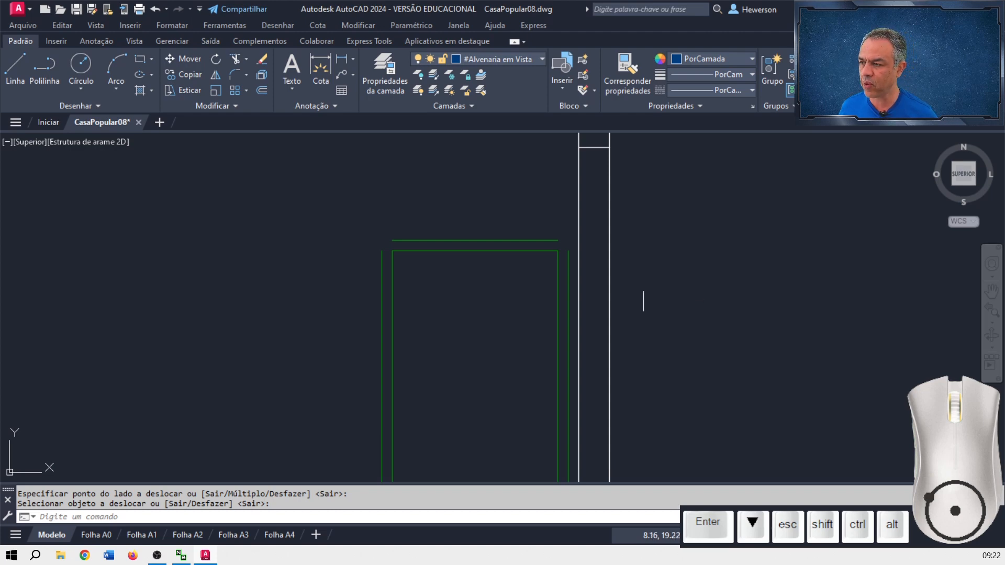
pyautogui.click(234, 74)
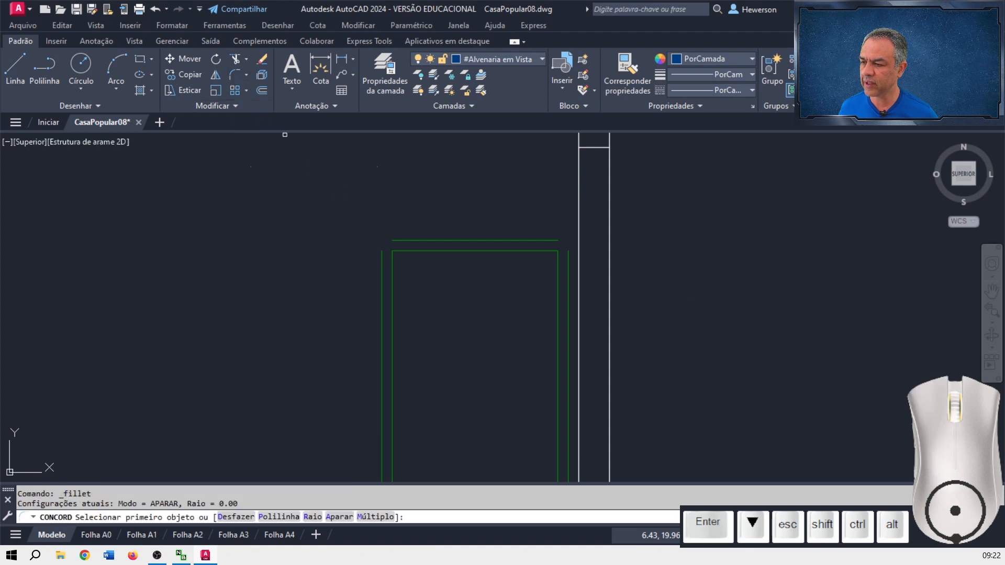
pyautogui.press('Down')
pyautogui.press('Down')
pyautogui.press('Down')
pyautogui.press('Down')
pyautogui.press('Down')
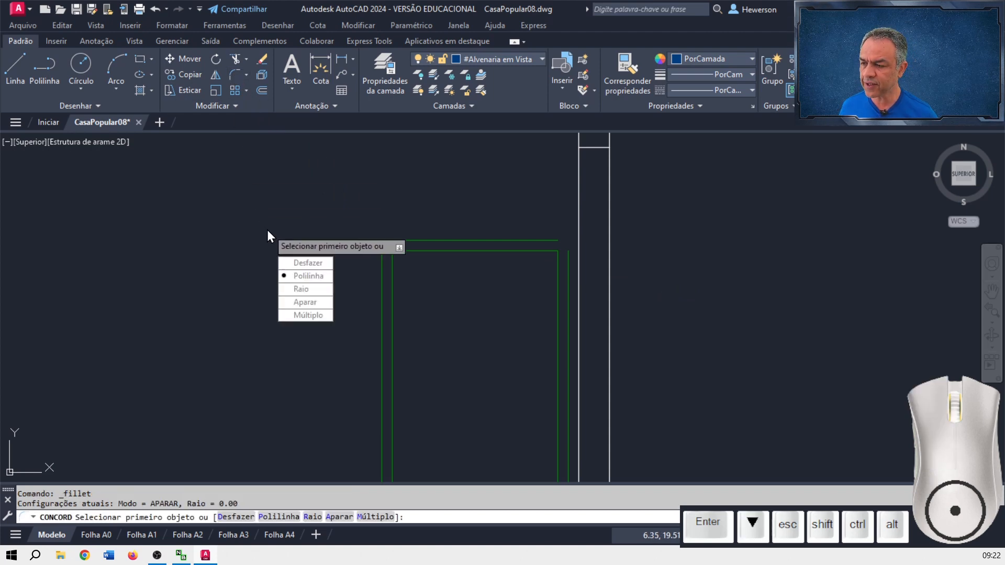
pyautogui.press('Return')
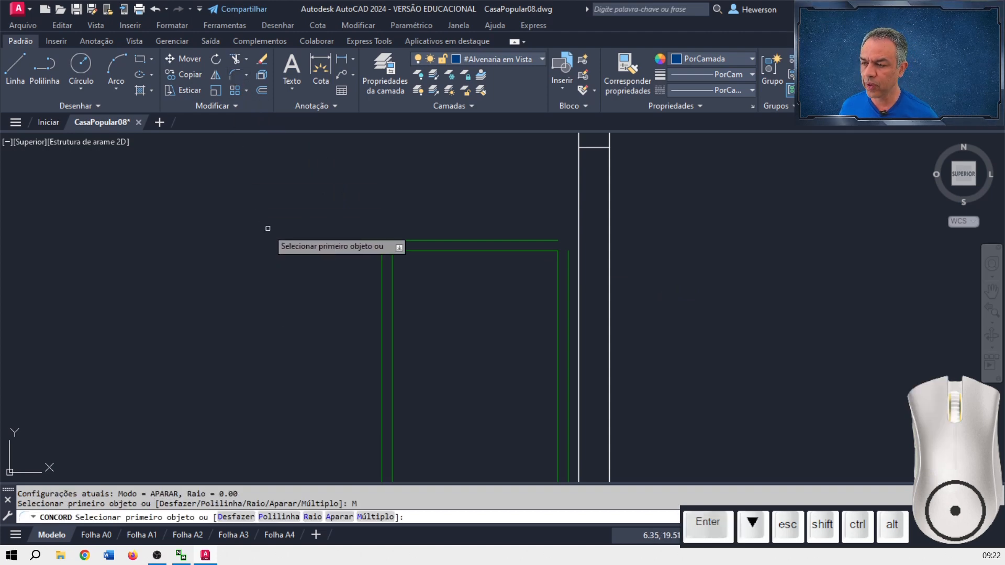
pyautogui.scroll(4, 370, 227)
pyautogui.moveTo(388, 226); pyautogui.dragTo(278, 207, button='middle')
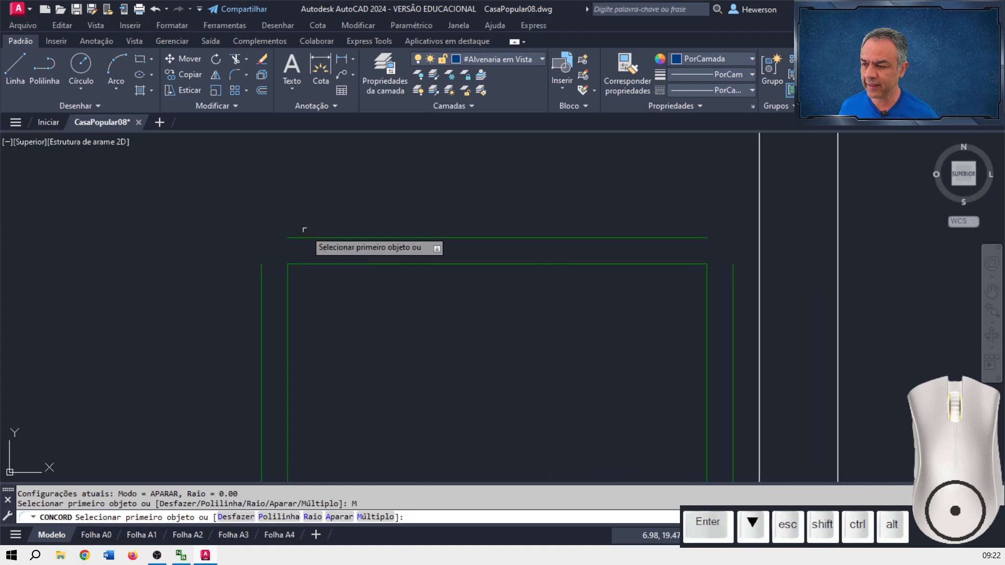
pyautogui.click(307, 237)
pyautogui.click(263, 260)
pyautogui.click(692, 237)
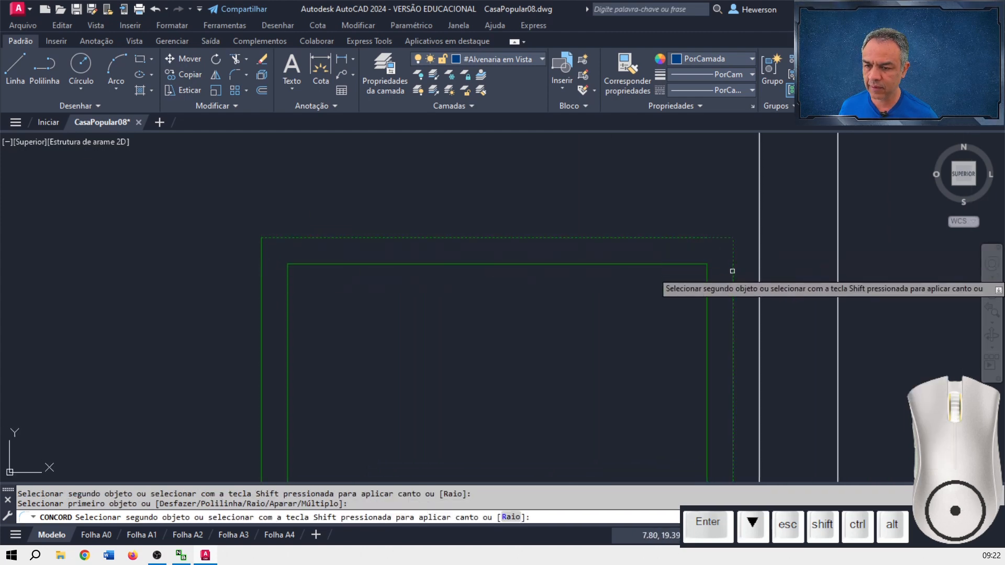
pyautogui.click(734, 265)
# - Close both top corners of the left door's outer frame by filleting its head line to the two jambs
pyautogui.scroll(-3, 437, 231)
pyautogui.moveTo(309, 231); pyautogui.dragTo(517, 234, button='middle')
pyautogui.click(517, 233)
pyautogui.click(493, 215)
pyautogui.click(345, 215)
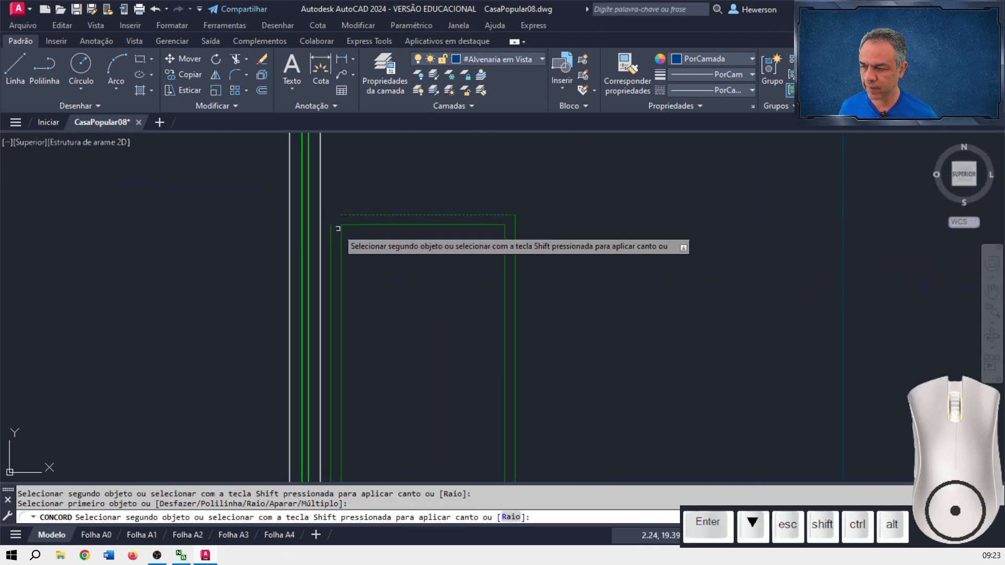
pyautogui.click(332, 229)
pyautogui.press('Return')
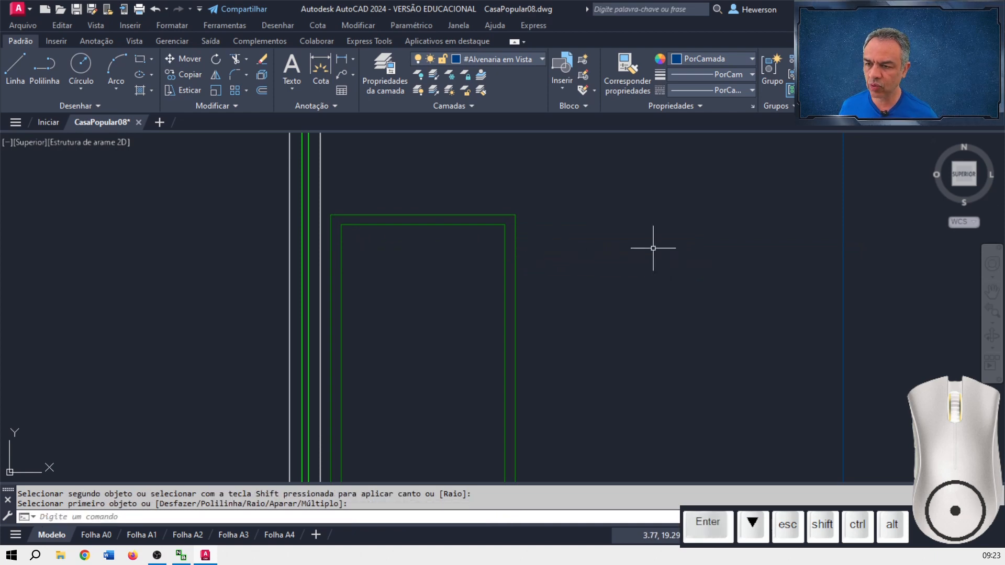
# - Examine the door openings in Corte BB against the door swings in the floor plan
pyautogui.middleClick(582, 303)
pyautogui.scroll(-3, 581, 303)
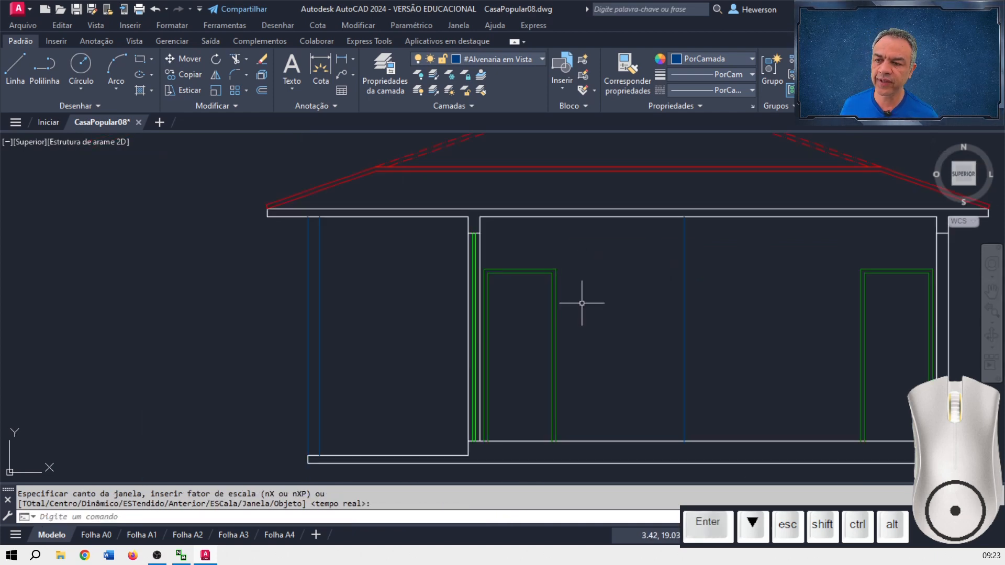
pyautogui.moveTo(617, 347)
pyautogui.mouseDown(button='middle')
pyautogui.moveTo(630, 314)
pyautogui.moveTo(573, 380)
pyautogui.moveTo(550, 278)
pyautogui.moveTo(550, 222)
pyautogui.mouseUp(button='middle')
pyautogui.scroll(-1, 574, 380)
pyautogui.moveTo(572, 307); pyautogui.dragTo(504, 224, button='middle')
pyautogui.moveTo(470, 320); pyautogui.dragTo(416, 225, button='middle')
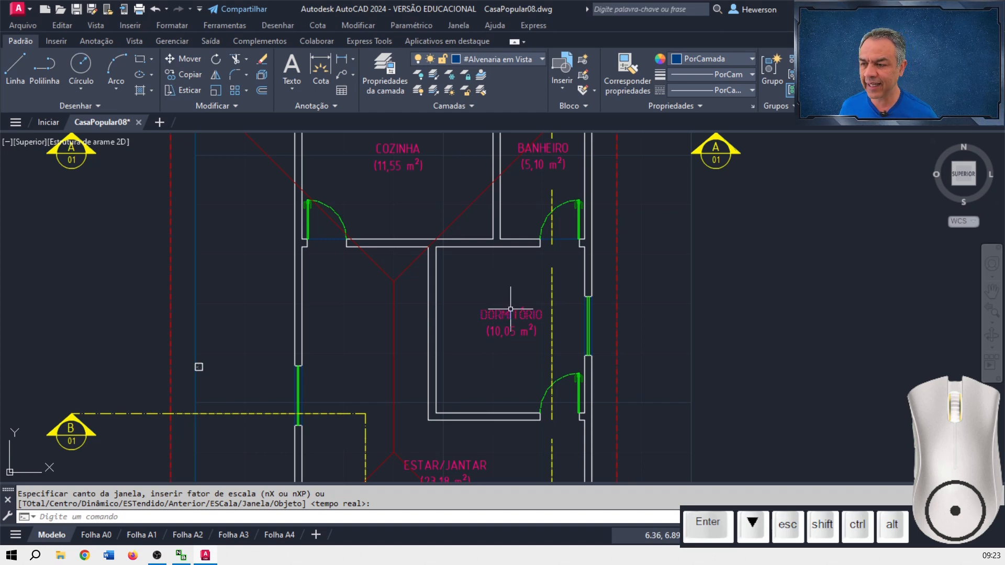
pyautogui.scroll(-2, 460, 186)
pyautogui.scroll(2, 518, 372)
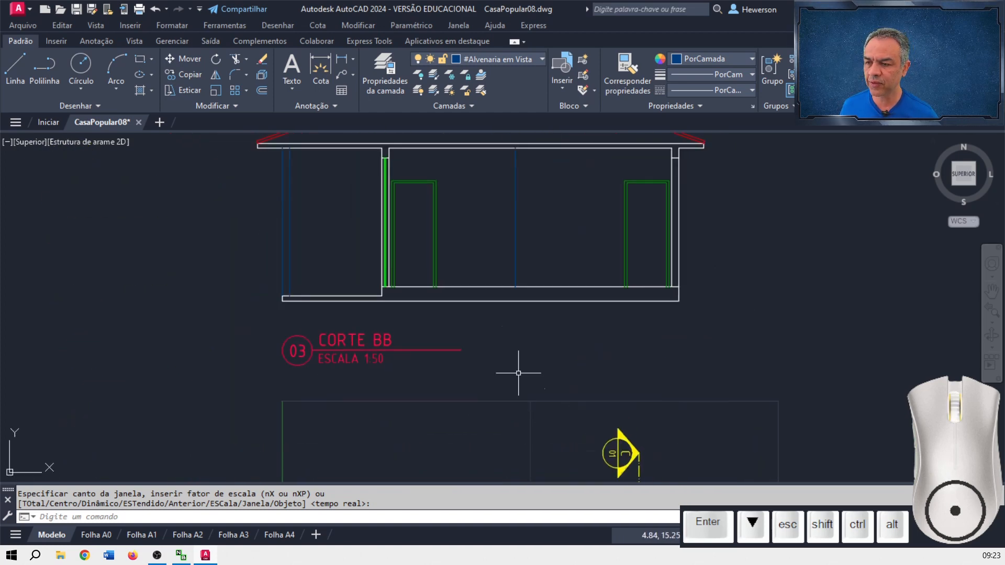
# - Make #Esquadrias em Vista the current layer
pyautogui.scroll(4, 464, 262)
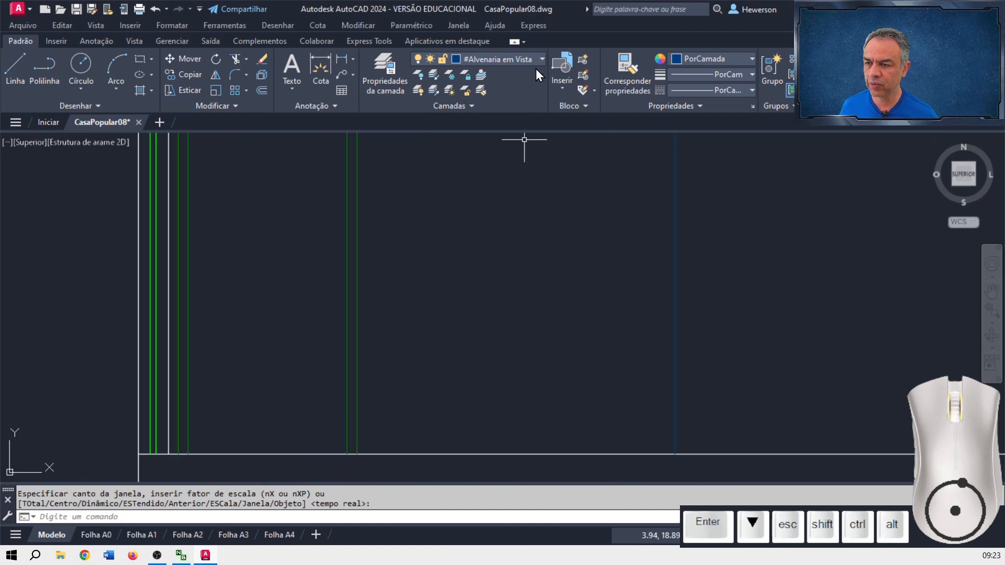
pyautogui.click(503, 59)
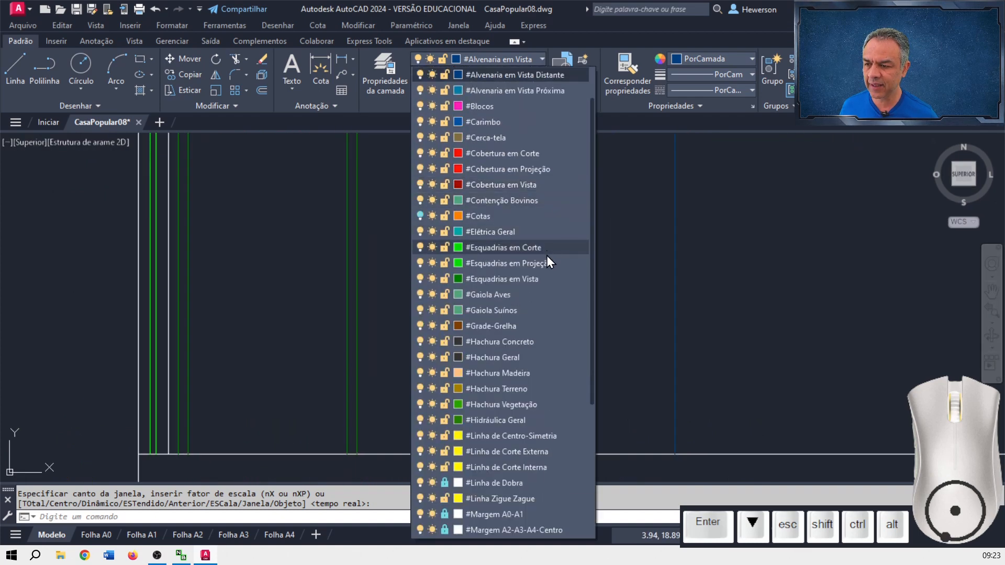
pyautogui.click(544, 274)
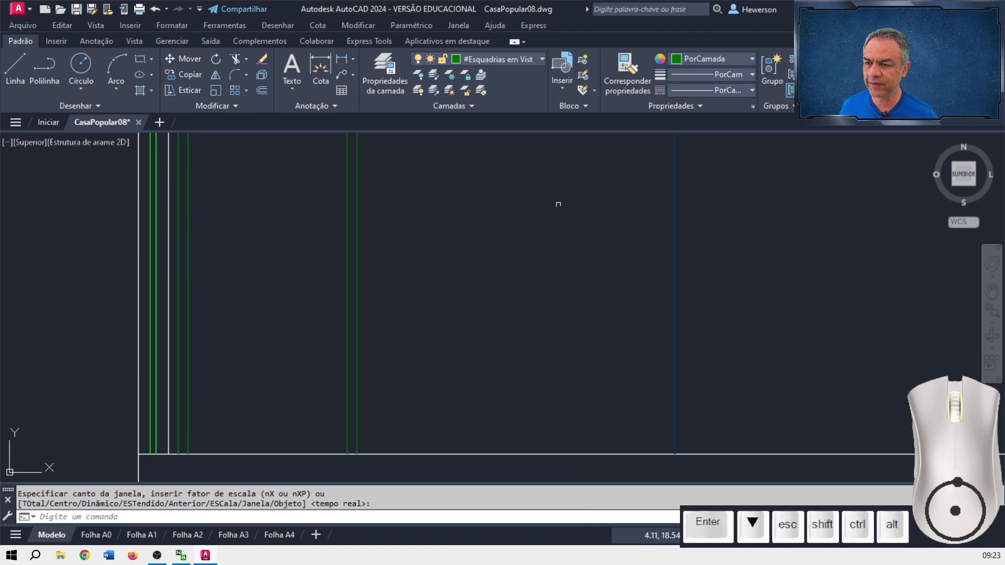
# - Insert the MaçanetaAlavanca_VF block on the left door, offset @-0.05,1.1 from the base of its right inner jamb
pyautogui.click(563, 89)
pyautogui.scroll(3, 768, 179)
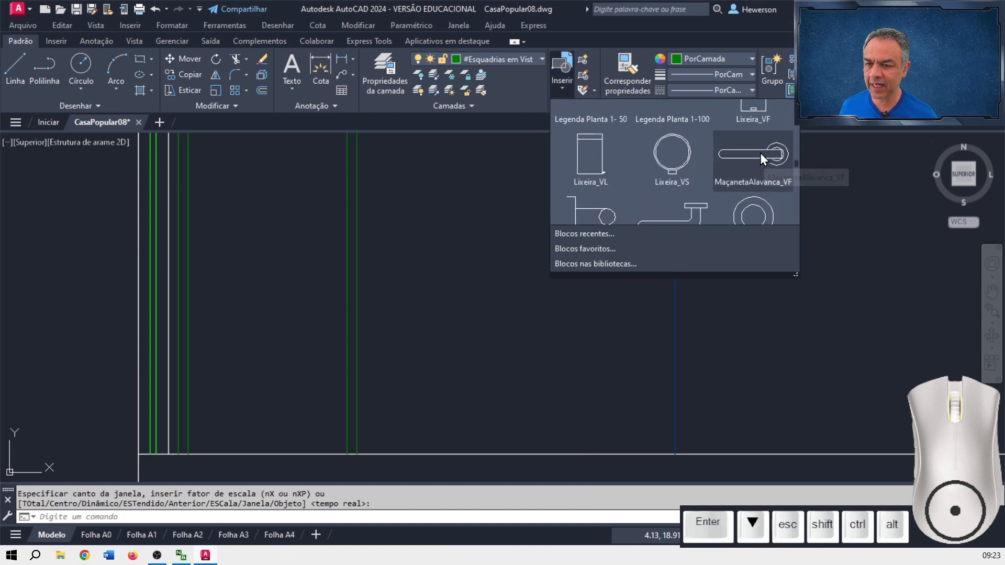
pyautogui.click(760, 153)
pyautogui.moveTo(594, 220)
pyautogui.mouseDown(button='middle')
pyautogui.moveTo(552, 247)
pyautogui.moveTo(644, 303)
pyautogui.mouseUp(button='middle')
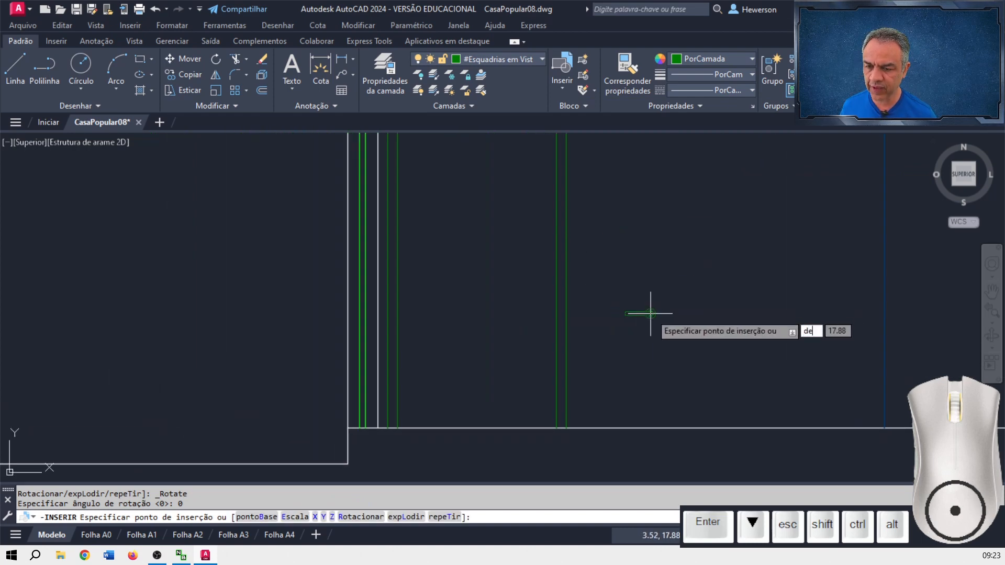
pyautogui.write('de')
pyautogui.press('Return')
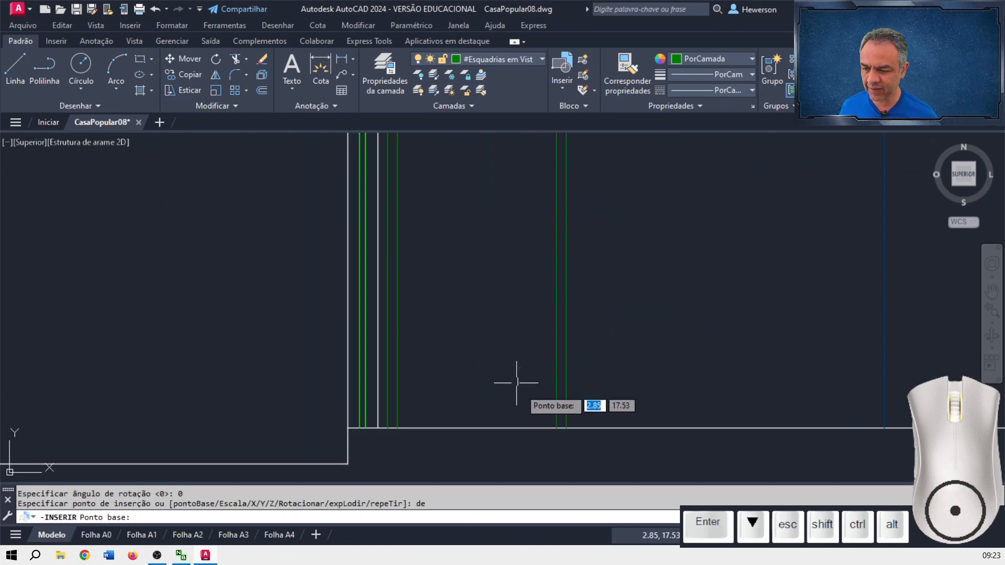
pyautogui.click(557, 427)
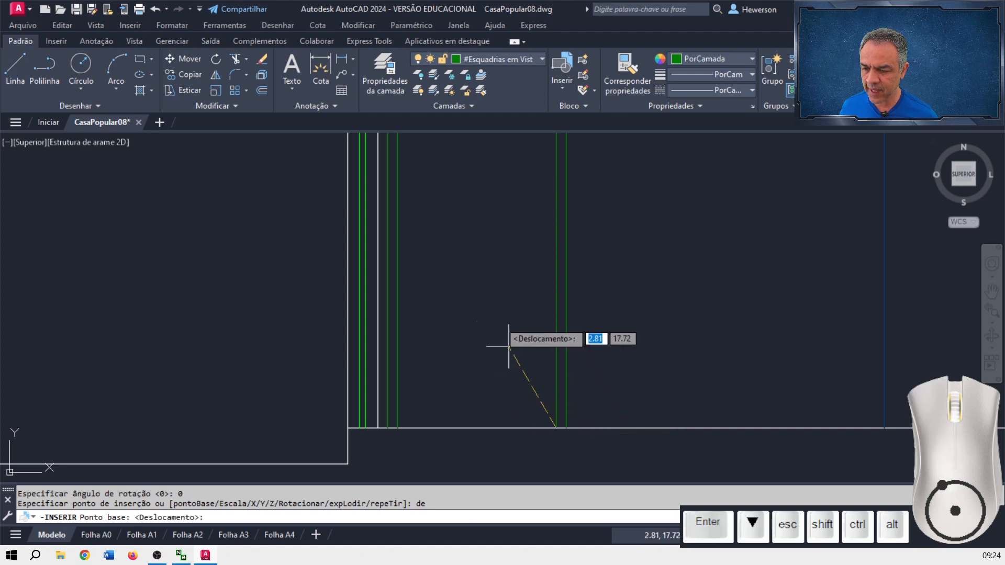
pyautogui.write('@')
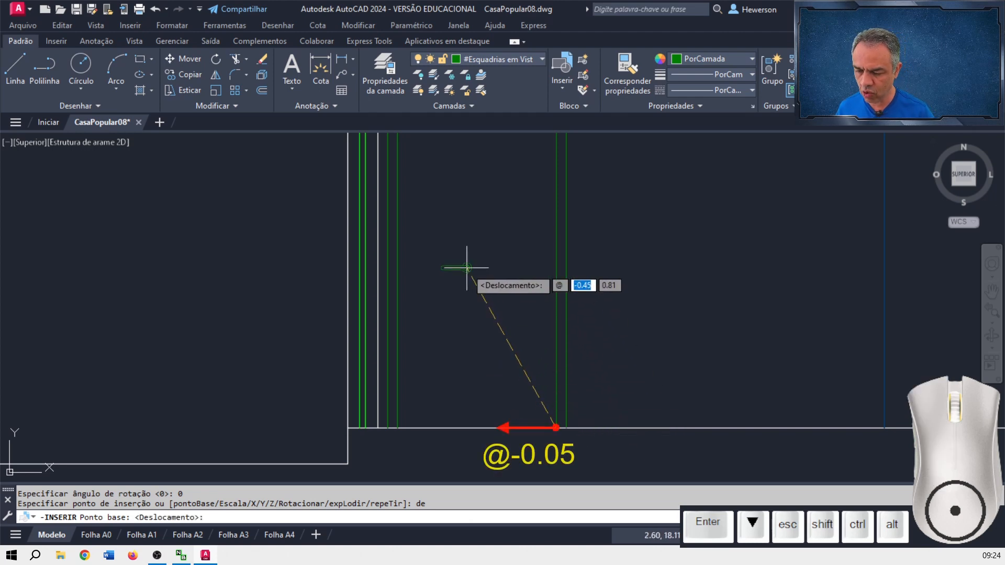
pyautogui.write('-0')
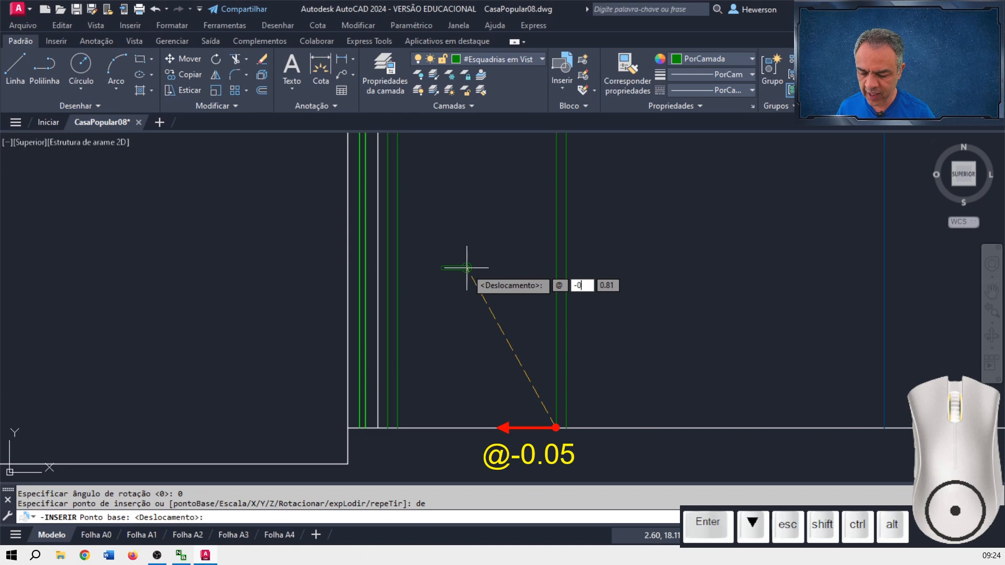
pyautogui.write('.05')
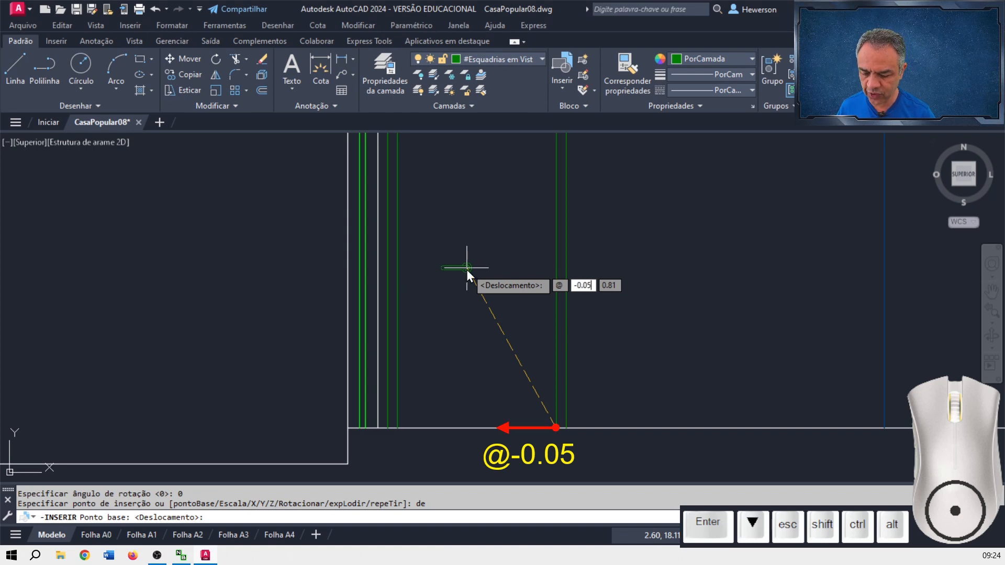
pyautogui.write(',1.1')
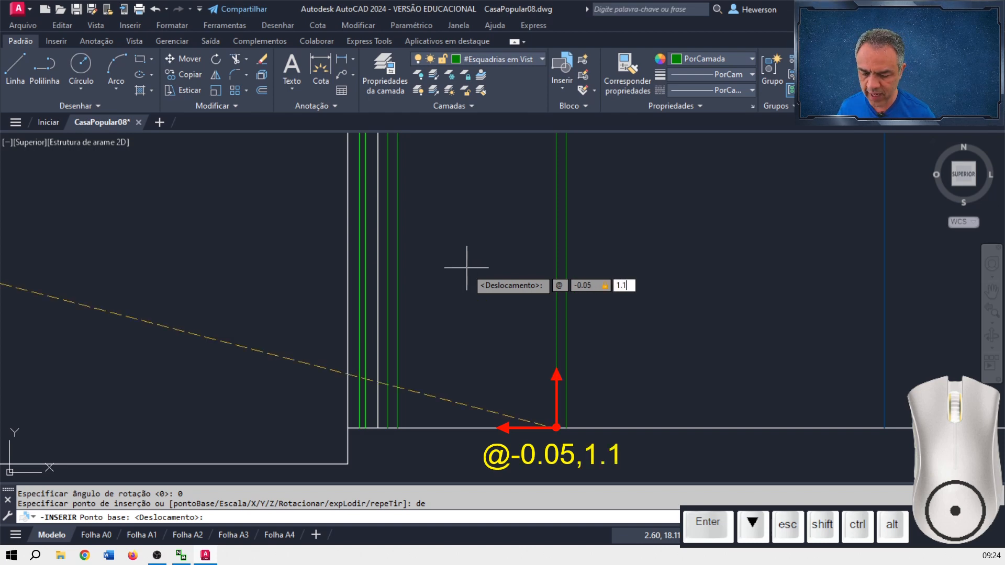
pyautogui.press('Return')
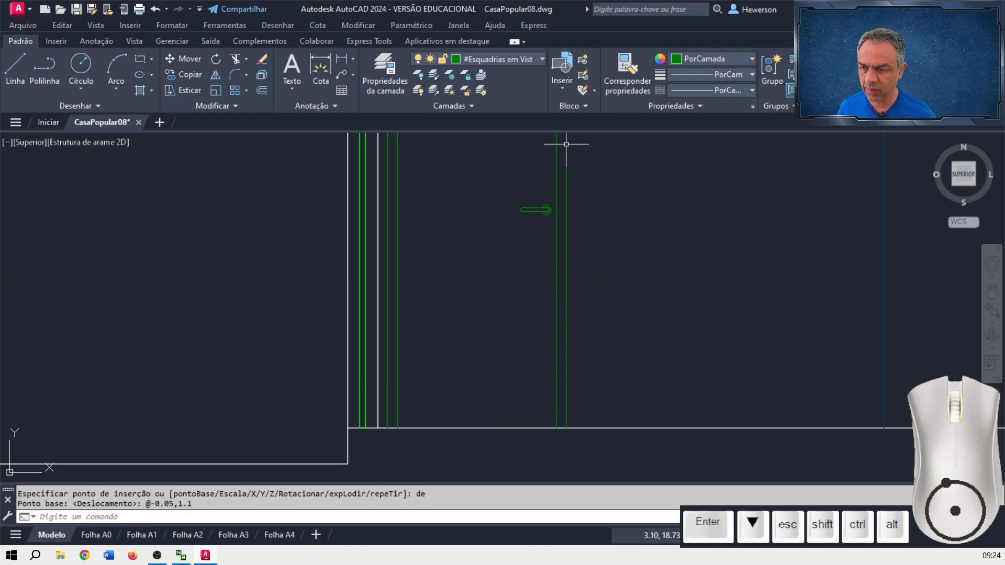
# - Insert the MaçanetaAlavanca_VF block rotated 180 degrees on the right door, offset @0.05,1.1 from the base of its left inner jamb
pyautogui.click(562, 93)
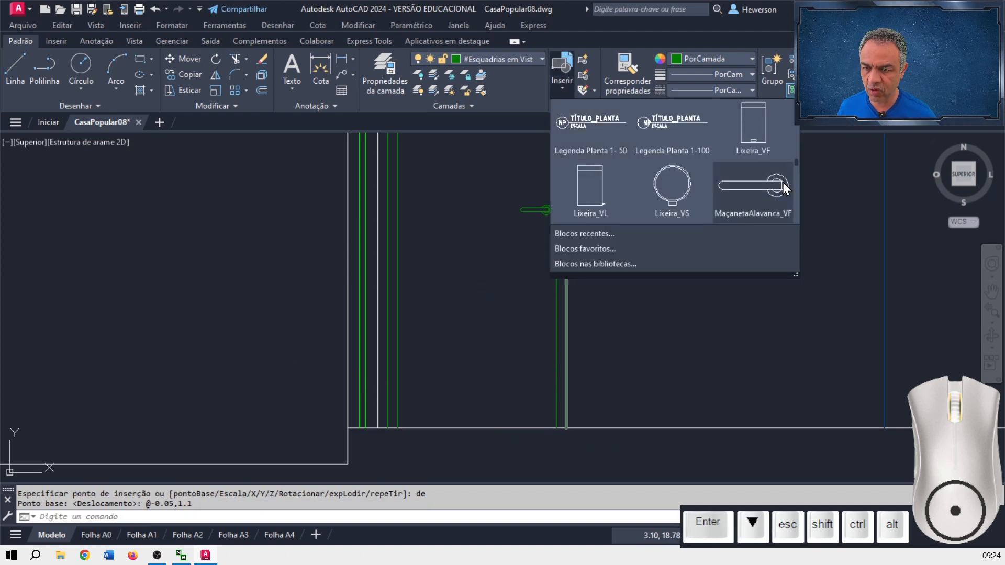
pyautogui.click(784, 182)
pyautogui.moveTo(872, 244); pyautogui.dragTo(383, 248, button='middle')
pyautogui.moveTo(694, 274); pyautogui.dragTo(294, 227, button='middle')
pyautogui.moveTo(504, 242); pyautogui.dragTo(466, 227, button='middle')
pyautogui.scroll(2, 436, 286)
pyautogui.press('Down')
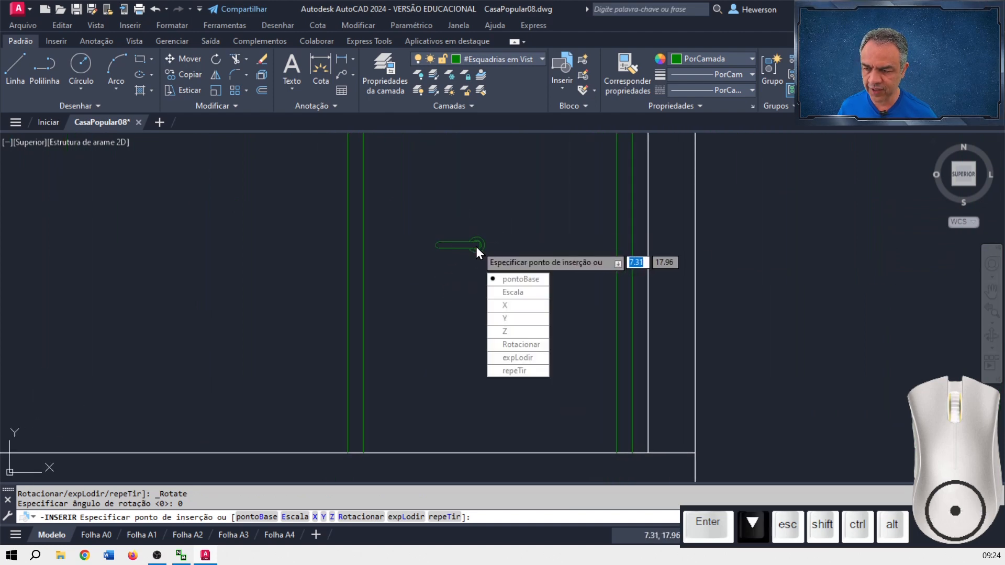
pyautogui.press('Down')
pyautogui.press('Down')
pyautogui.press('Down')
pyautogui.press('Down')
pyautogui.press('Down')
pyautogui.press('Return')
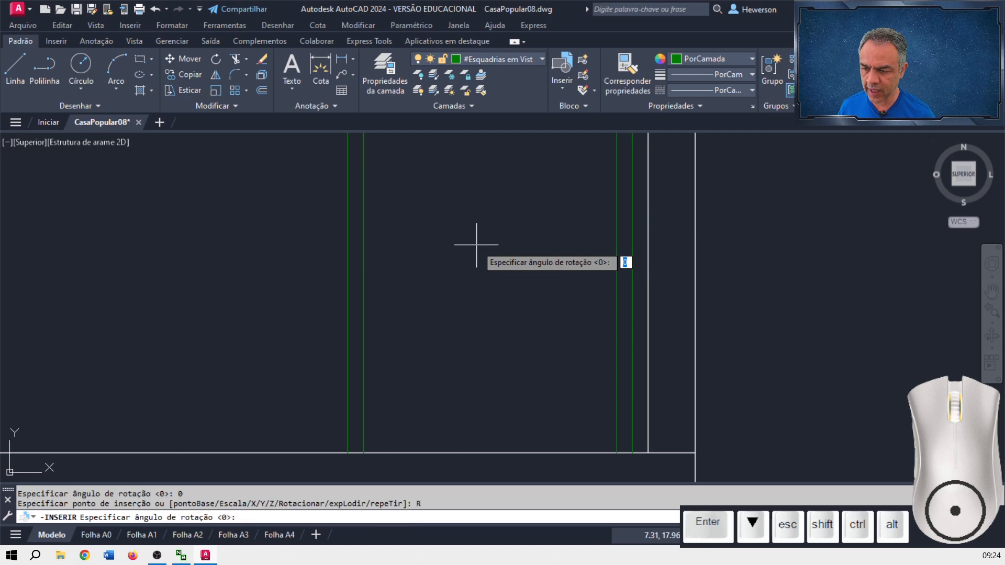
pyautogui.write('180')
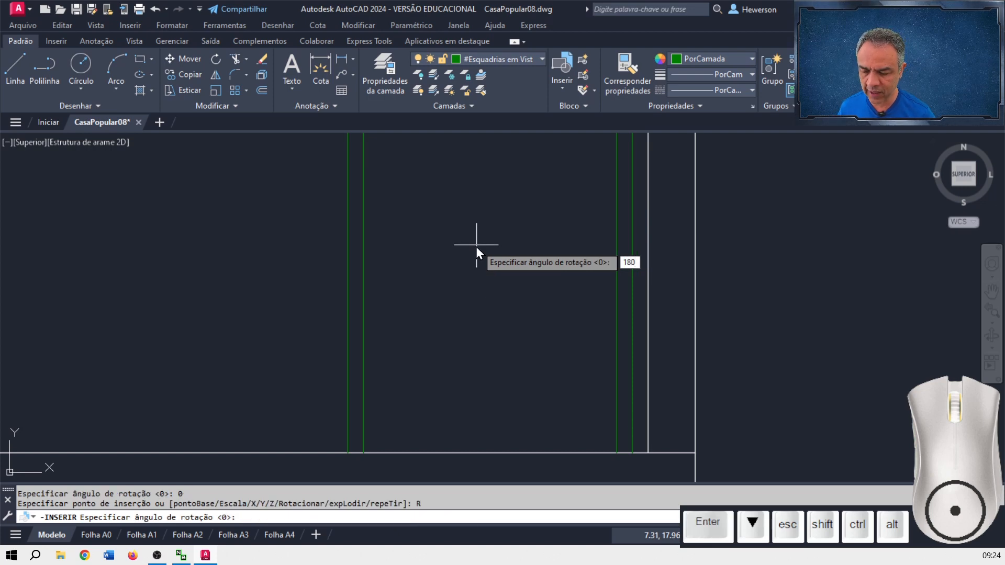
pyautogui.press('Return')
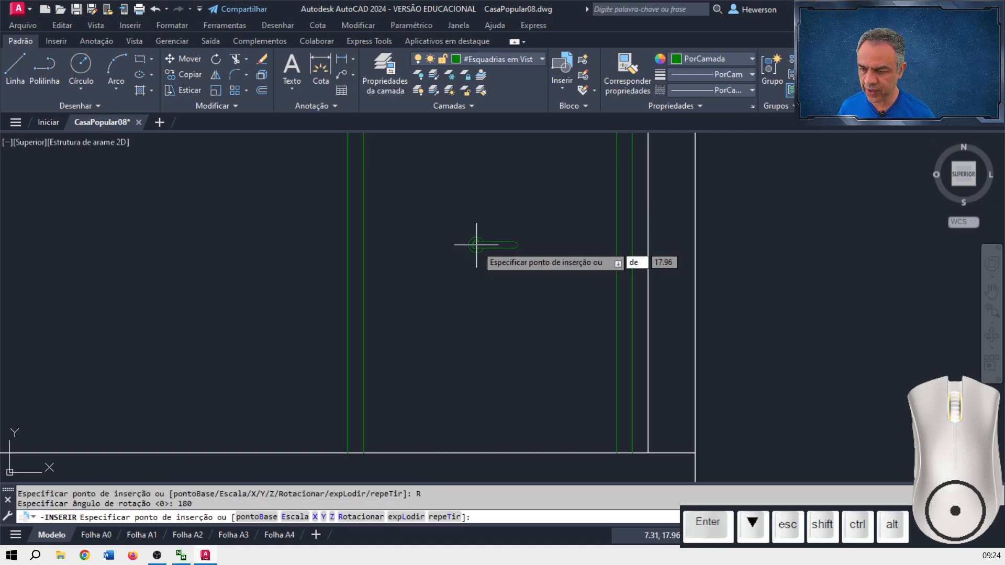
pyautogui.press('Return')
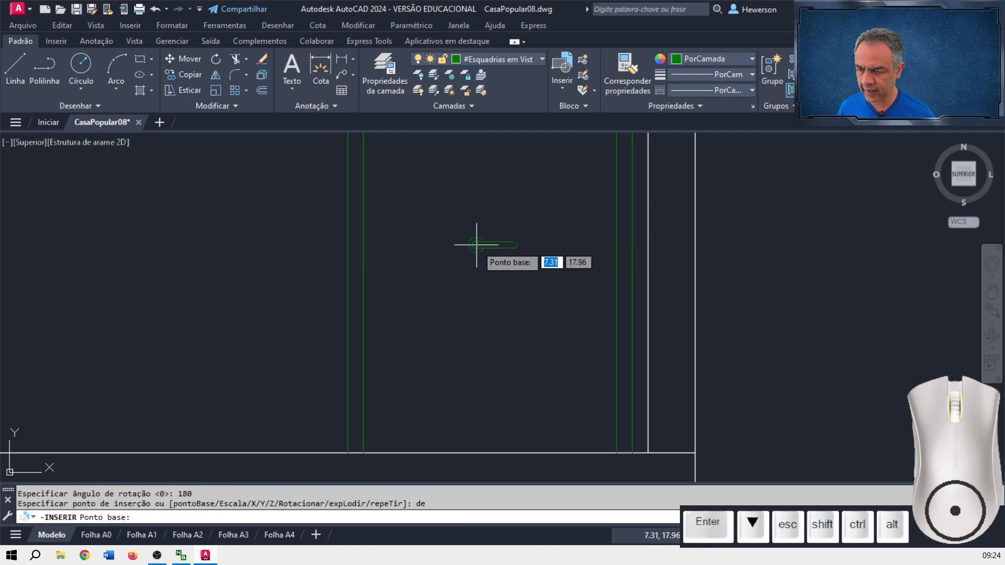
pyautogui.click(364, 451)
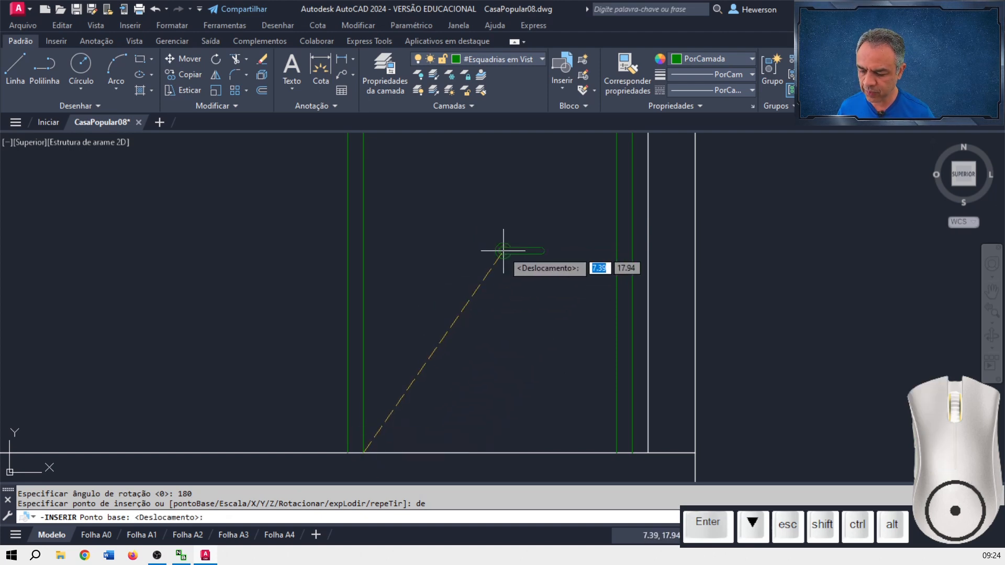
pyautogui.write('@0')
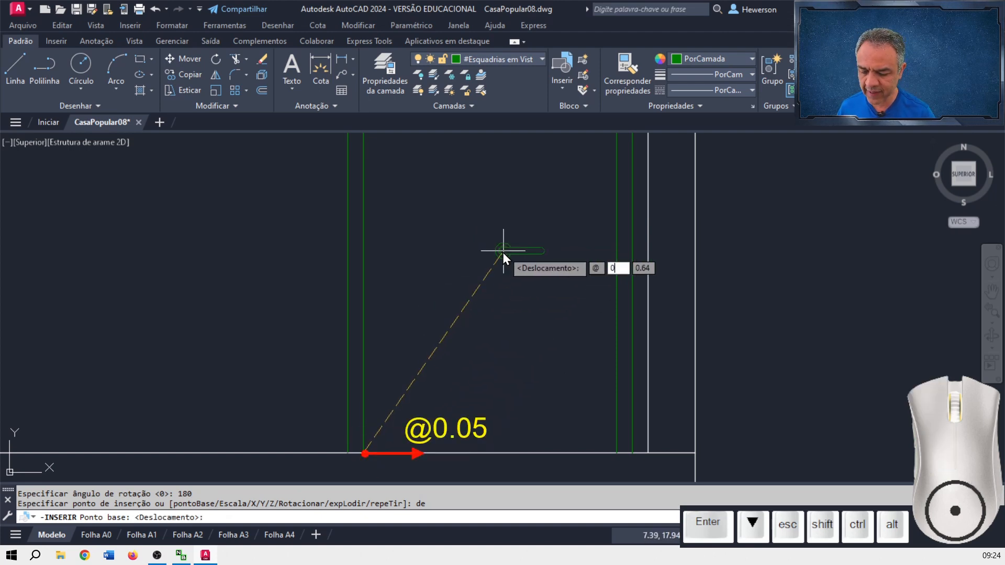
pyautogui.write('.05')
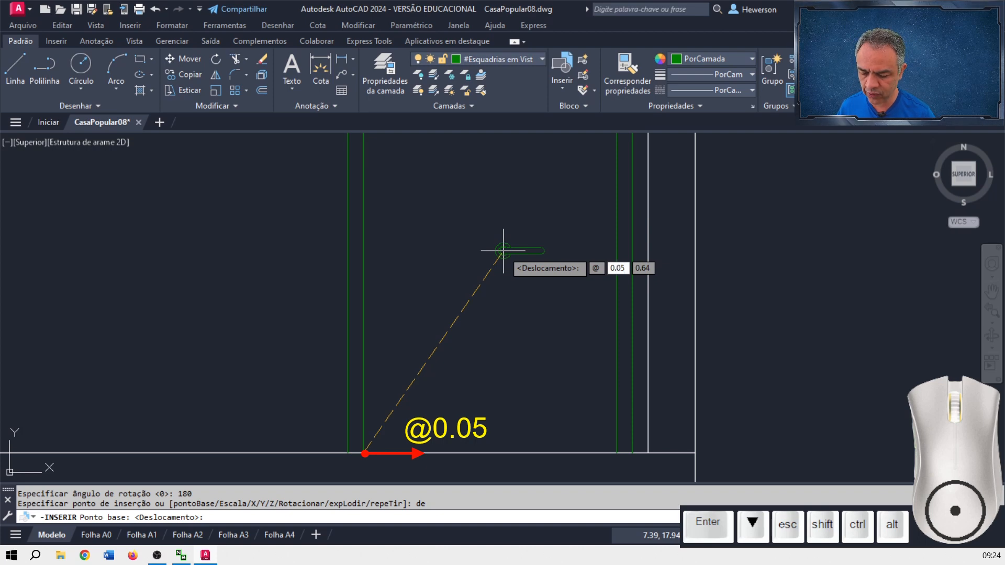
pyautogui.write(',1.1')
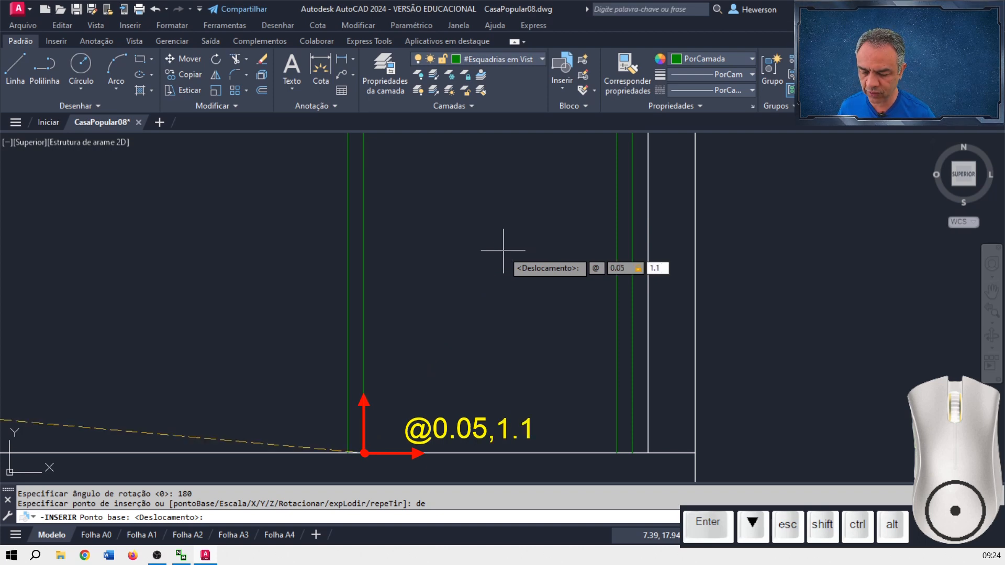
pyautogui.press('Return')
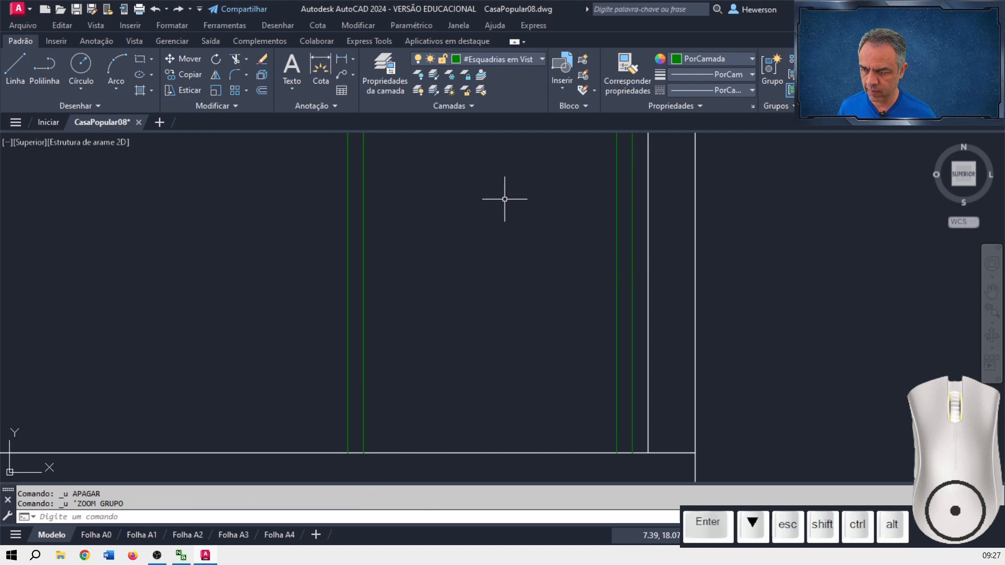
# - Undo the last erase to restore the lever handle on the right door
pyautogui.moveTo(504, 200); pyautogui.dragTo(527, 318, button='middle')
pyautogui.hotkey('ctrl', 'z')
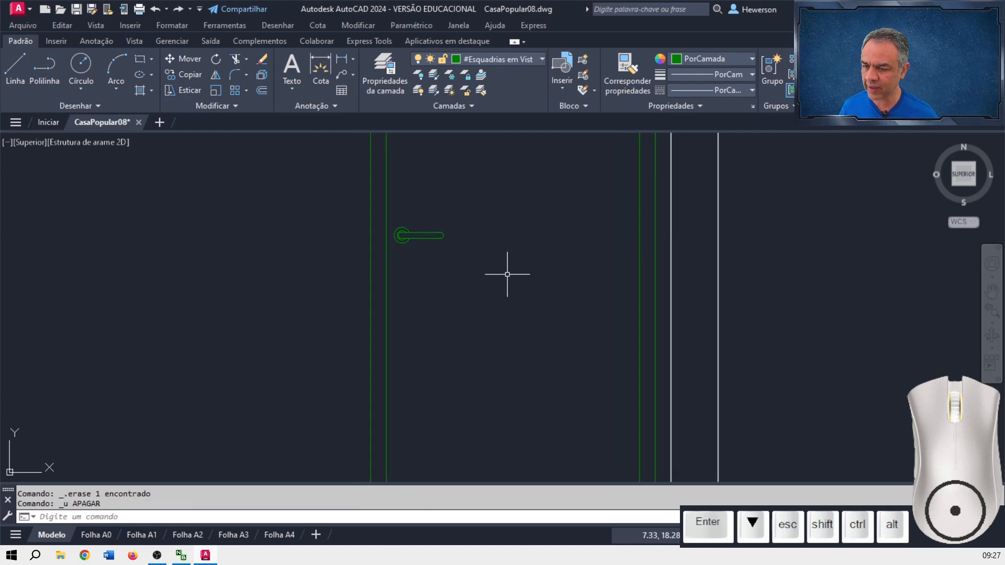
# - Offset the interior floor line 0.9 upward to mark the sill height of the window in the left wall
pyautogui.scroll(-6, 507, 274)
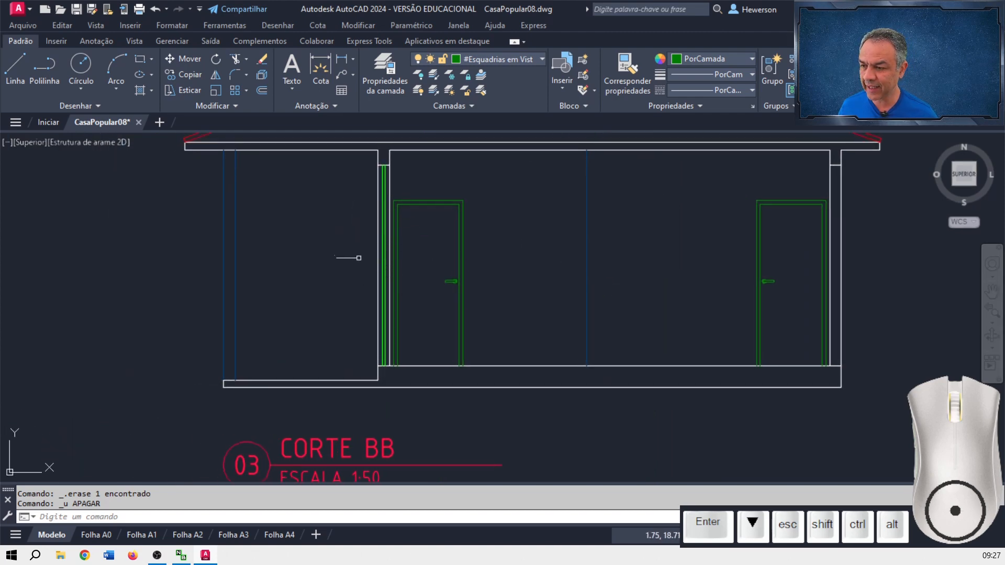
pyautogui.scroll(1, 392, 230)
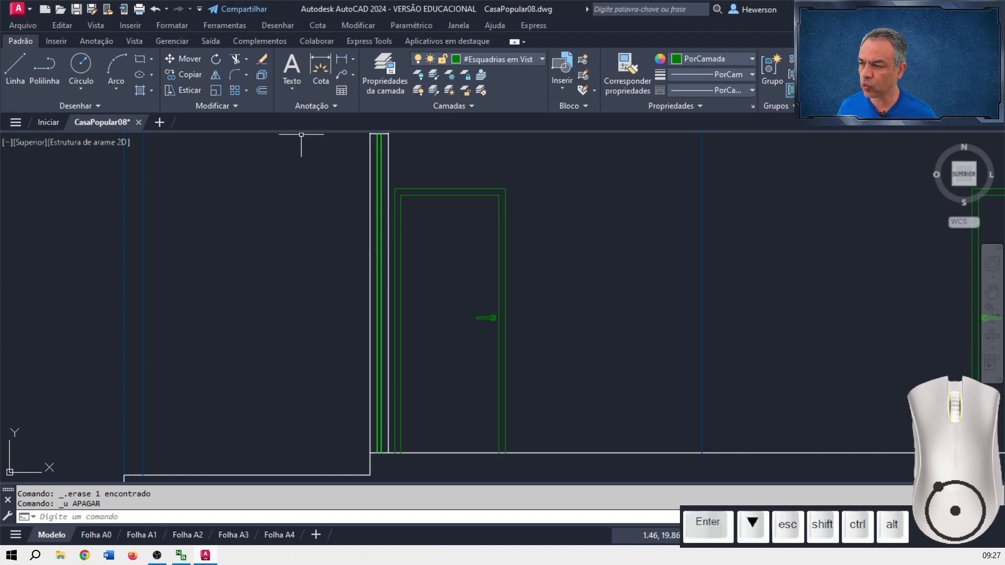
pyautogui.click(261, 92)
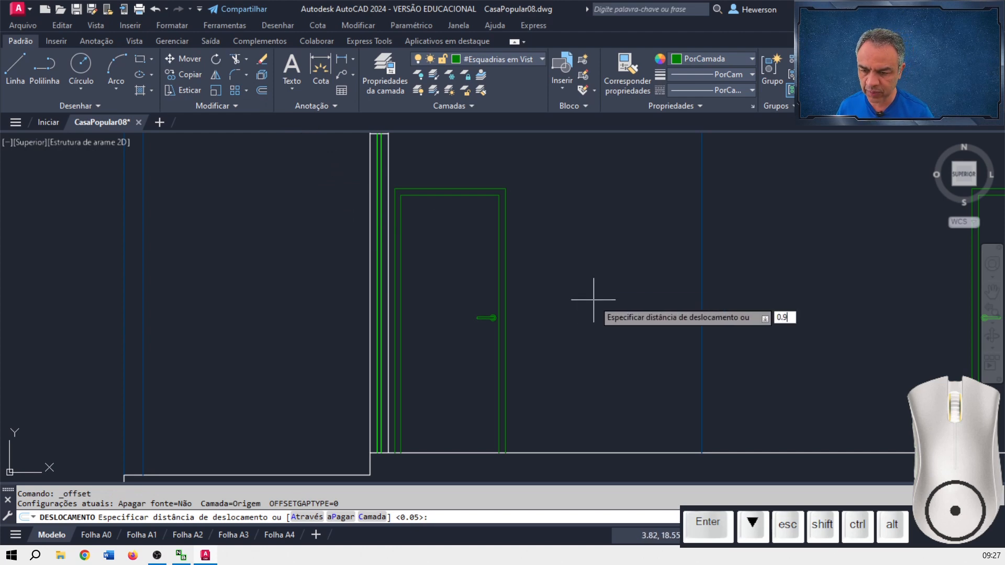
pyautogui.press('Return')
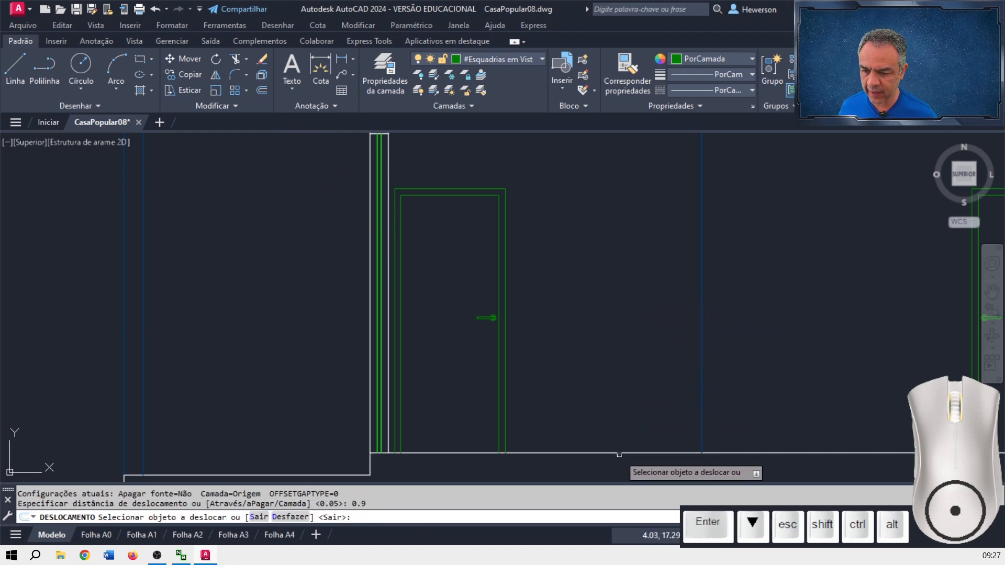
pyautogui.click(619, 455)
pyautogui.click(603, 315)
pyautogui.press('Return')
# - Offset the sill line 1.2 upward to mark the head of the window in the left wall
pyautogui.press('Return')
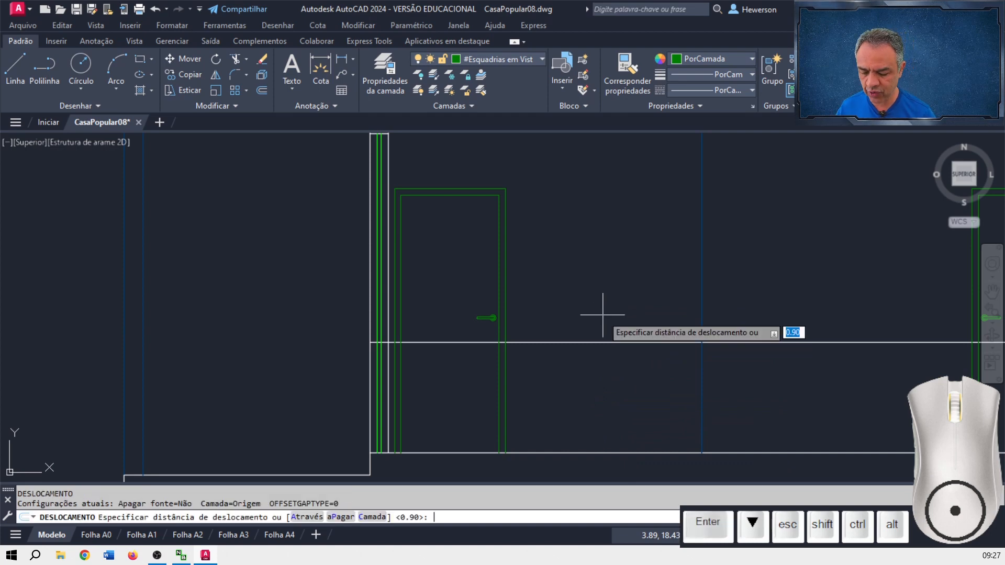
pyautogui.write('1.2')
pyautogui.press('Return')
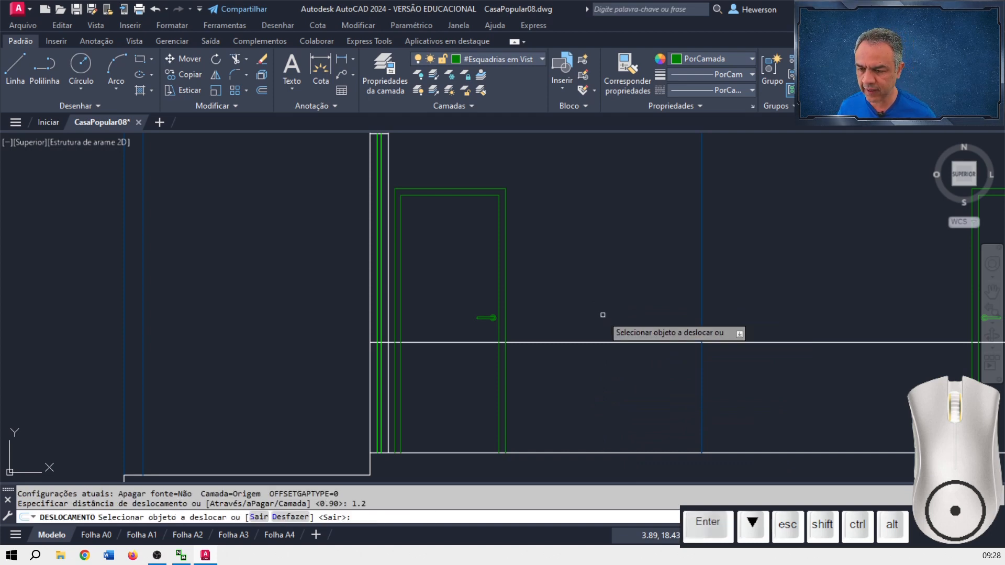
pyautogui.click(597, 343)
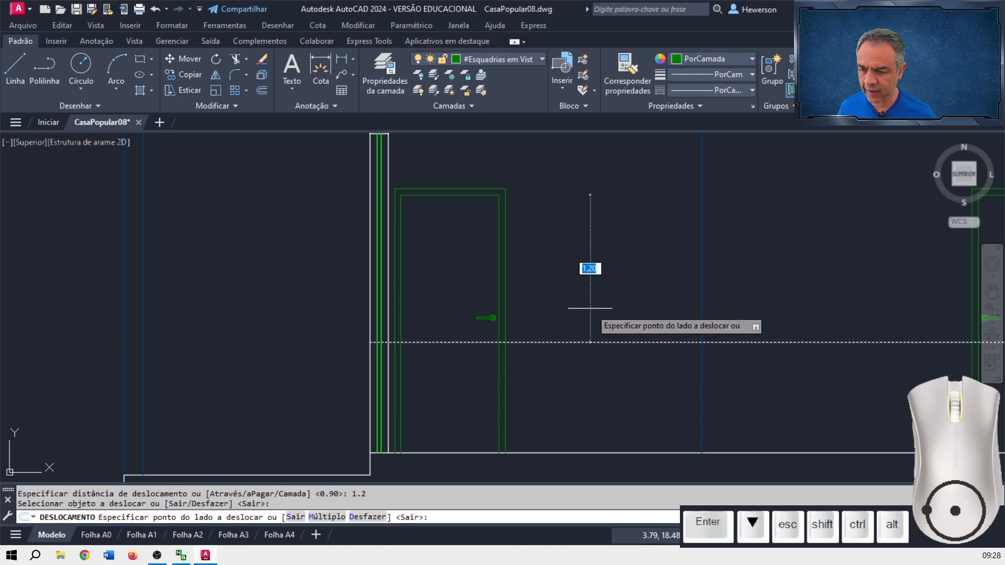
pyautogui.click(588, 179)
pyautogui.press('Return')
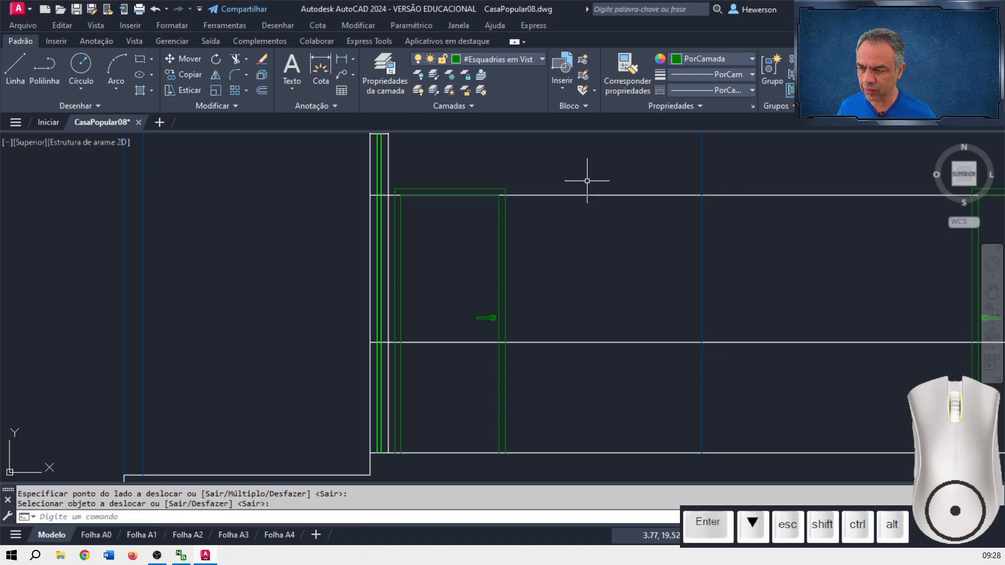
# - Trim the window head and sill lines between the left wall's inner face and the adjacent door frame
pyautogui.click(235, 61)
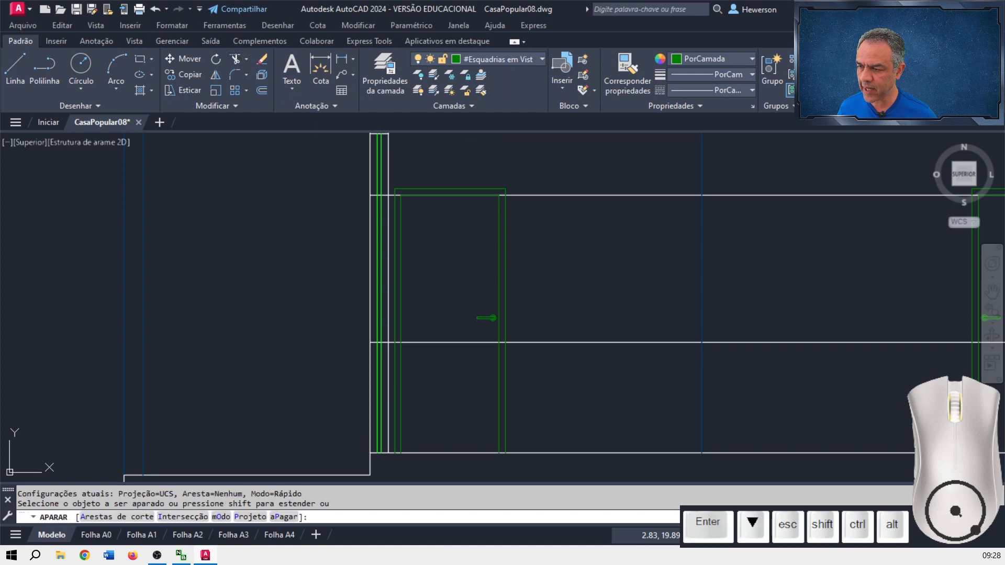
pyautogui.scroll(1, 382, 254)
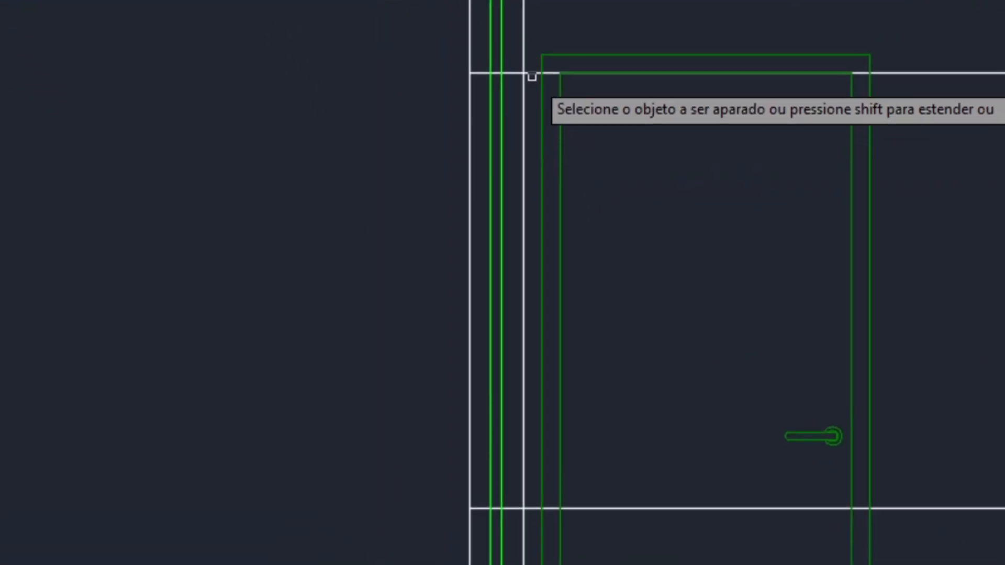
pyautogui.click(532, 74)
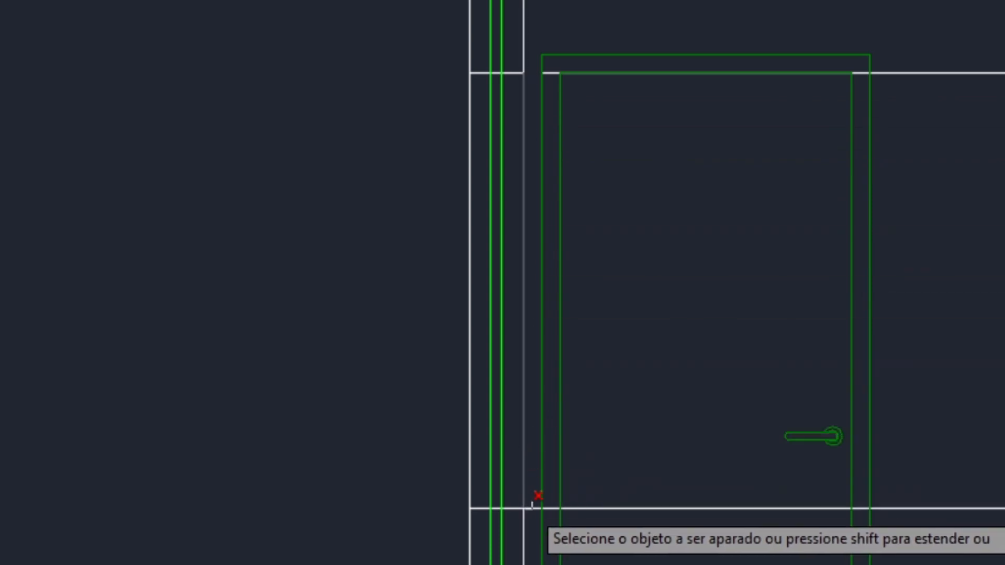
pyautogui.click(533, 507)
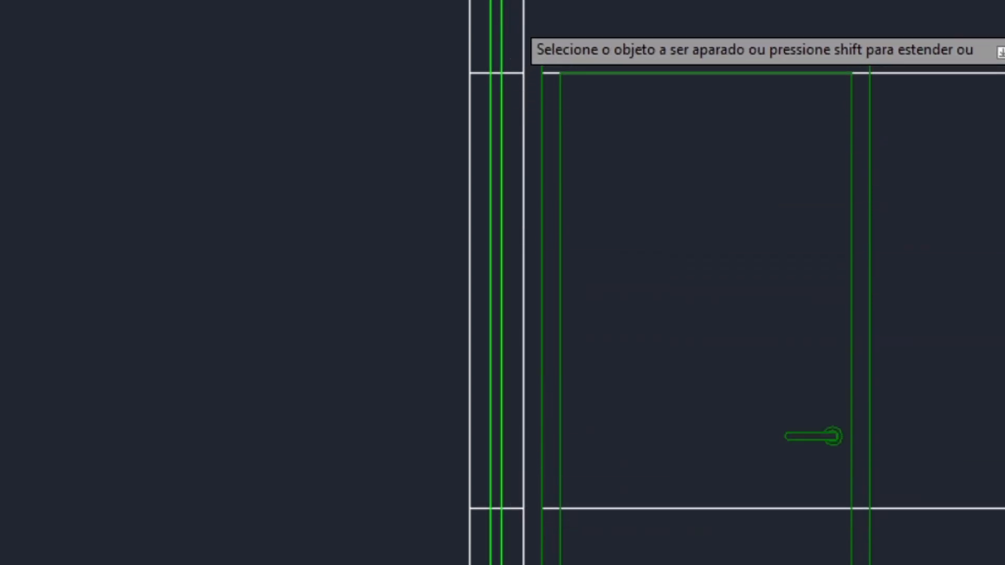
# - Trim the green window lines above the head and below the sill, and remove the left wall's face lines within the opening
pyautogui.moveTo(512, 16); pyautogui.dragTo(487, 22)
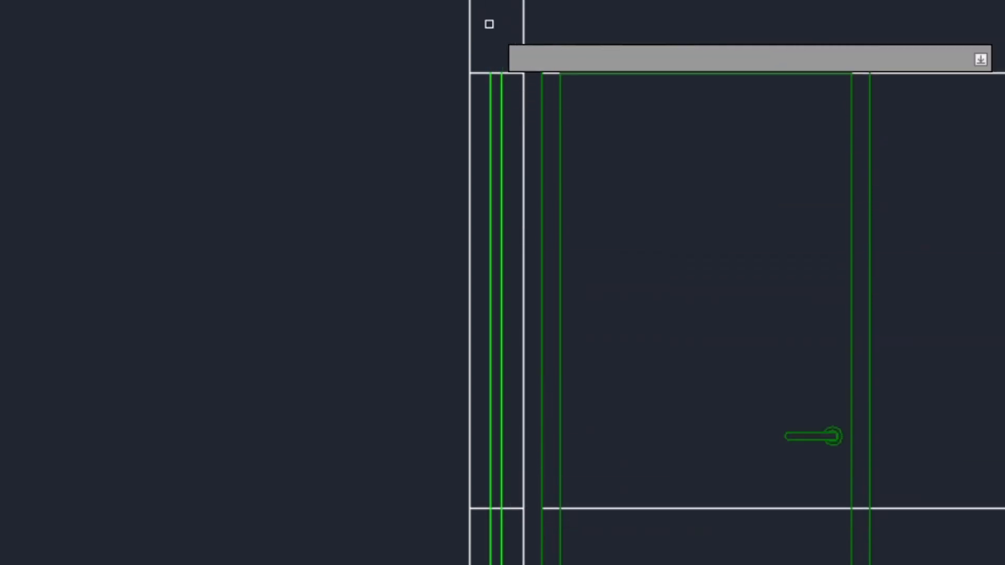
pyautogui.click(512, 537)
pyautogui.click(476, 542)
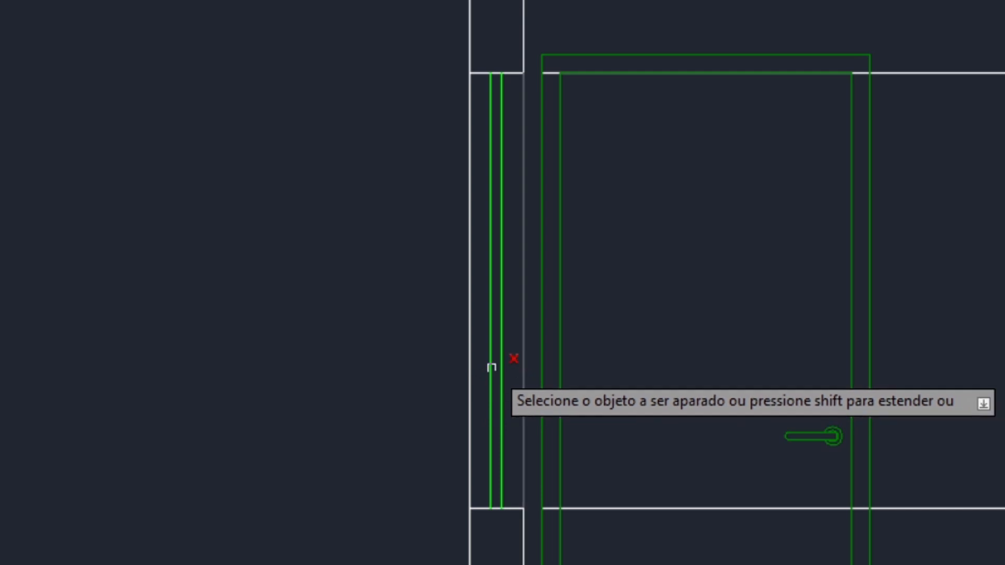
pyautogui.click(522, 361)
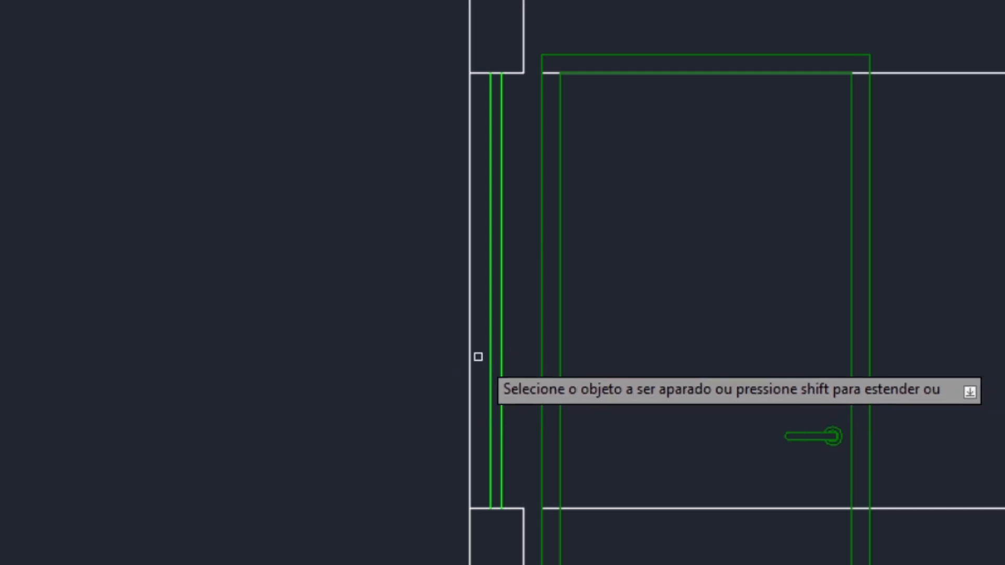
pyautogui.press('Return')
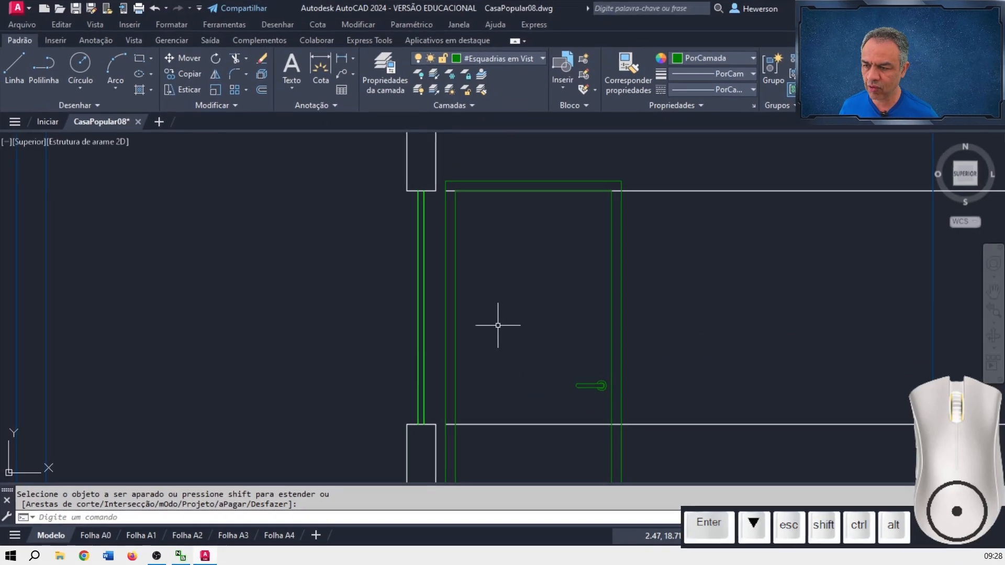
# - Delete the two horizontal masonry lines that cross the door
pyautogui.click(743, 173)
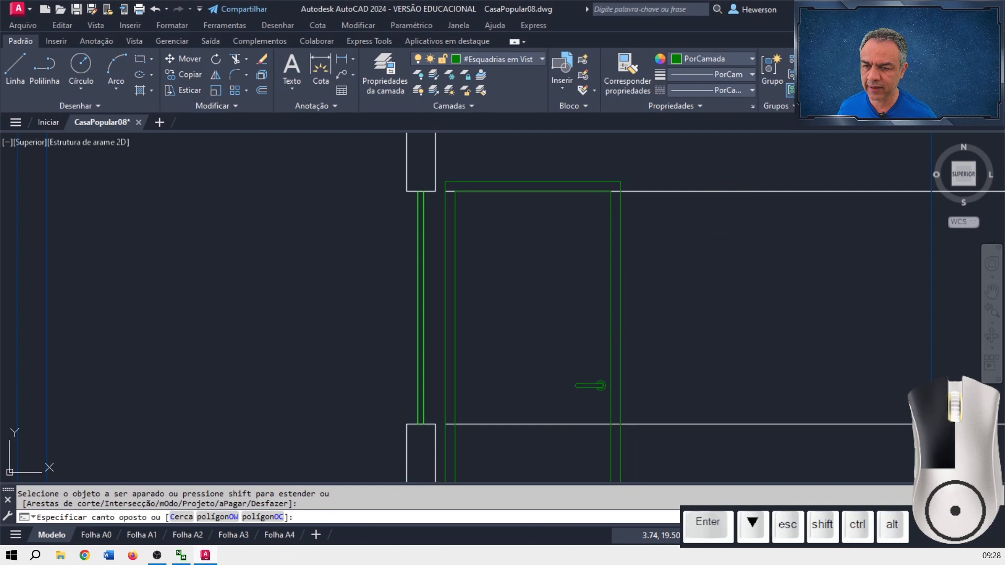
pyautogui.click(685, 450)
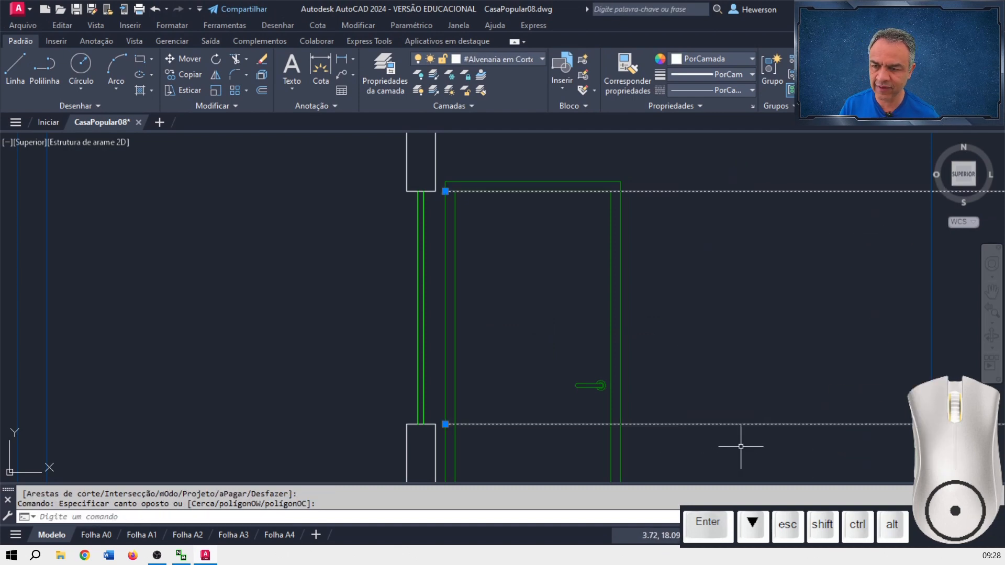
pyautogui.press('Delete')
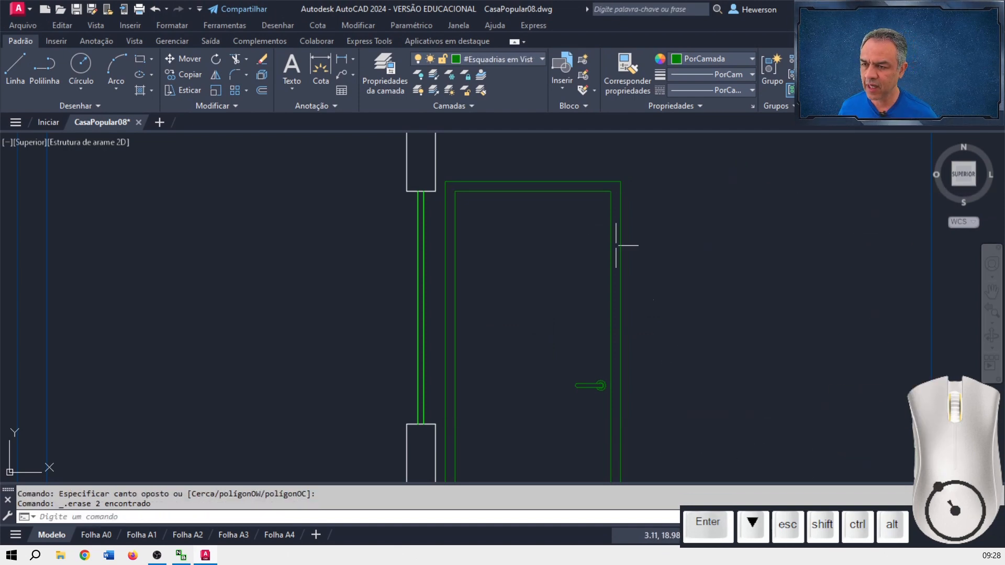
# - On layer #Alvenaria em Vista Distante, draw two vertical lines across the window opening, joining the wall corners on both faces
pyautogui.click(532, 59)
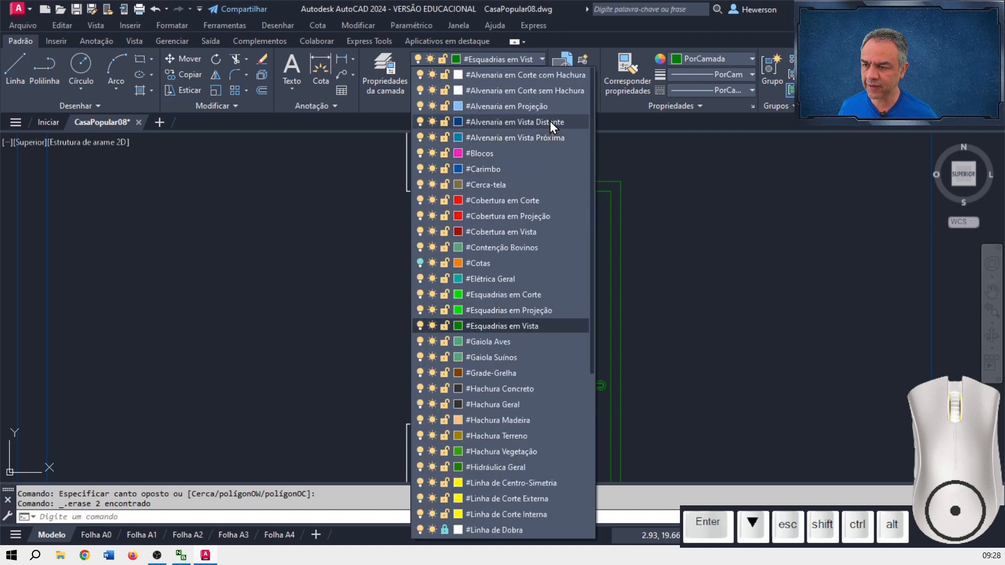
pyautogui.click(550, 121)
pyautogui.click(9, 72)
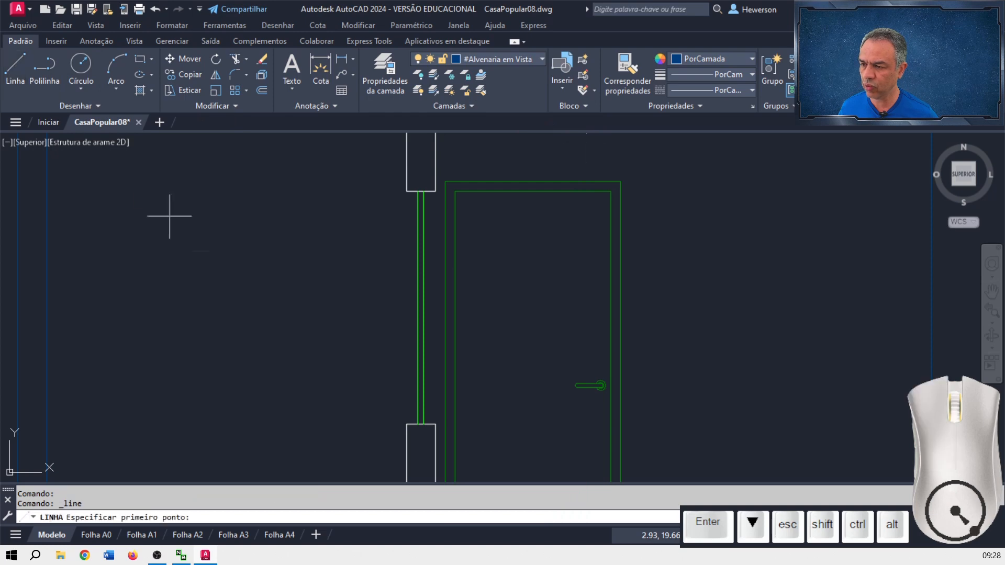
pyautogui.click(407, 192)
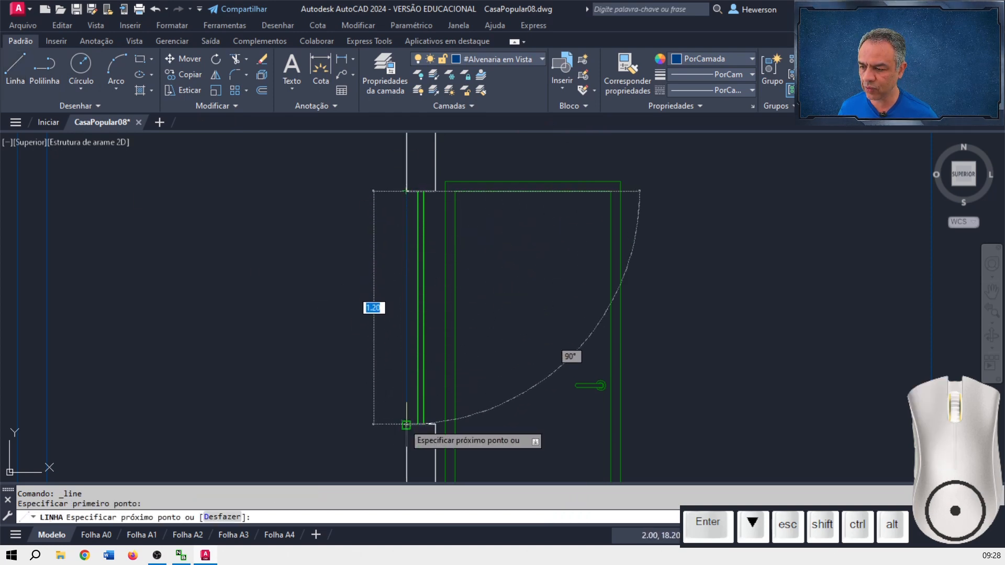
pyautogui.click(407, 424)
pyautogui.press('Return')
pyautogui.press('Return')
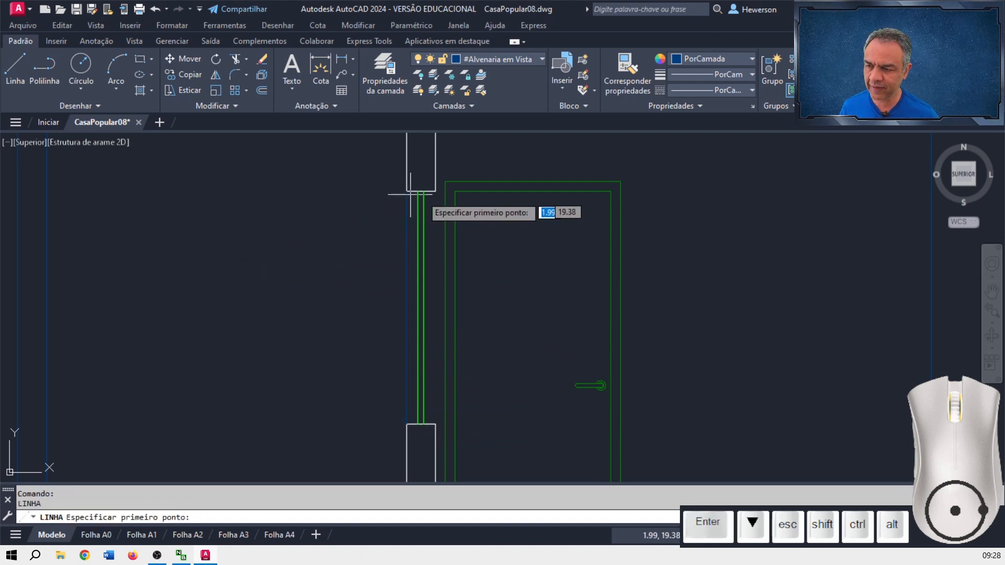
pyautogui.click(407, 191)
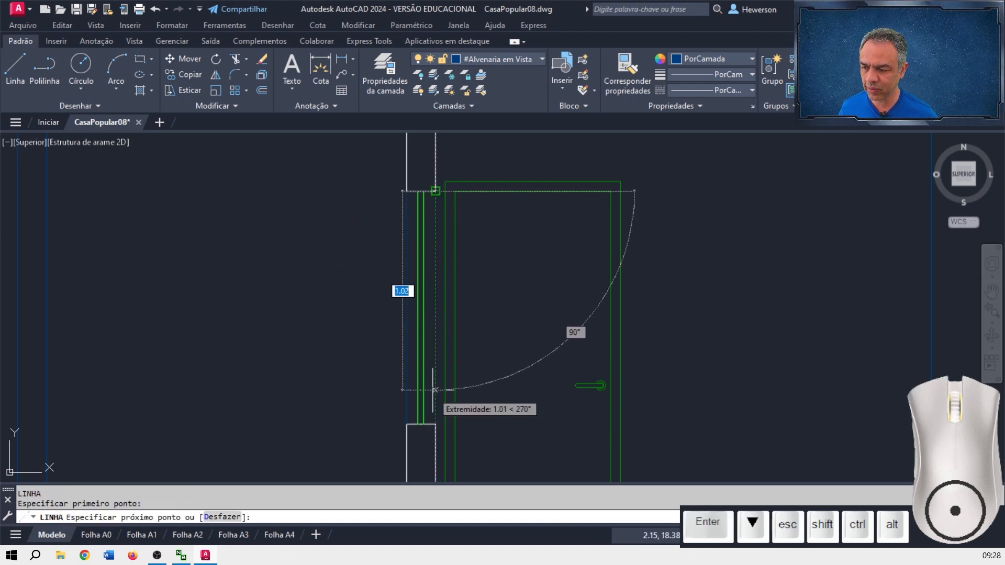
pyautogui.click(436, 424)
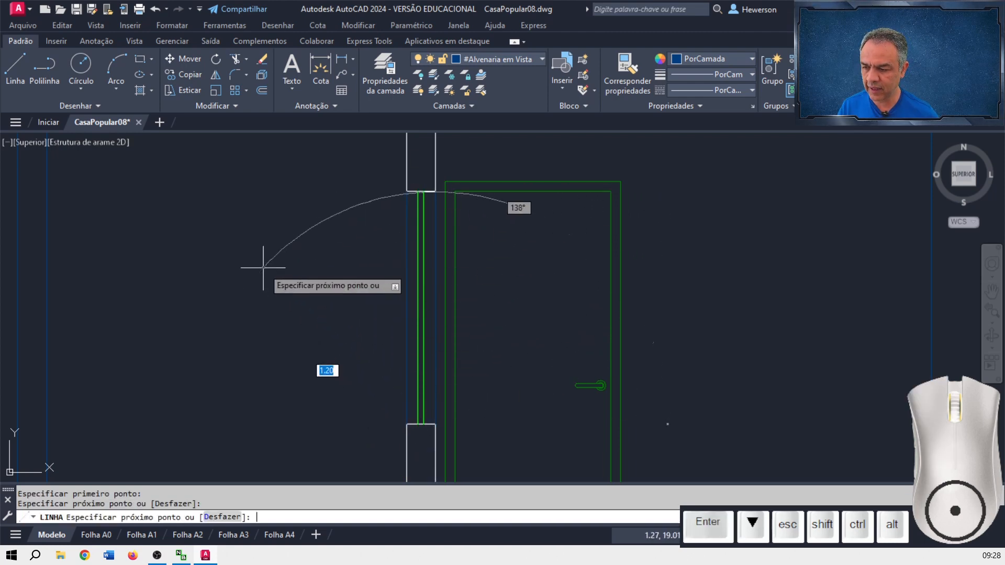
pyautogui.press('Return')
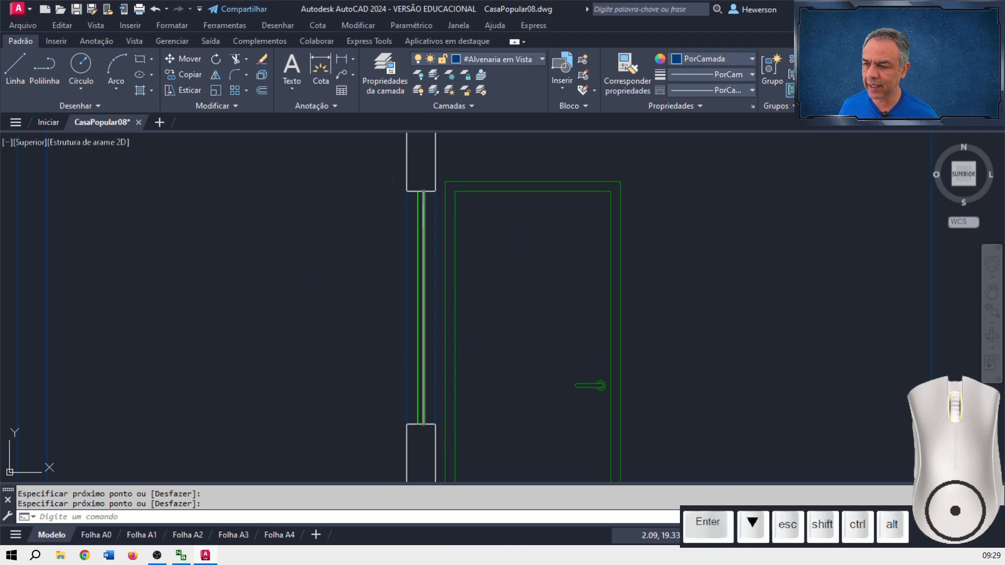
# - Offset the wall's horizontal edges above and below the window by 0.03 into the opening
pyautogui.scroll(6, 408, 233)
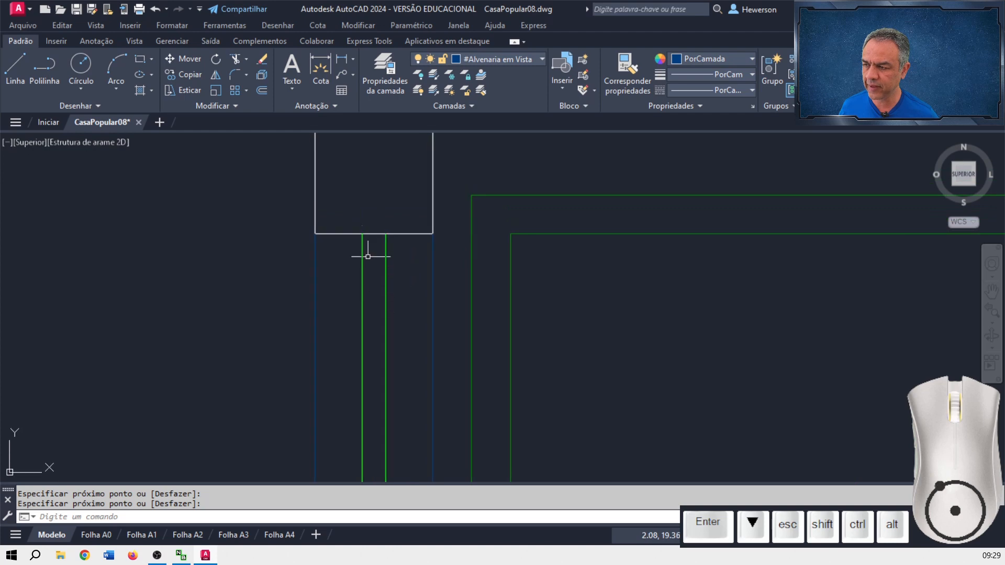
pyautogui.click(263, 89)
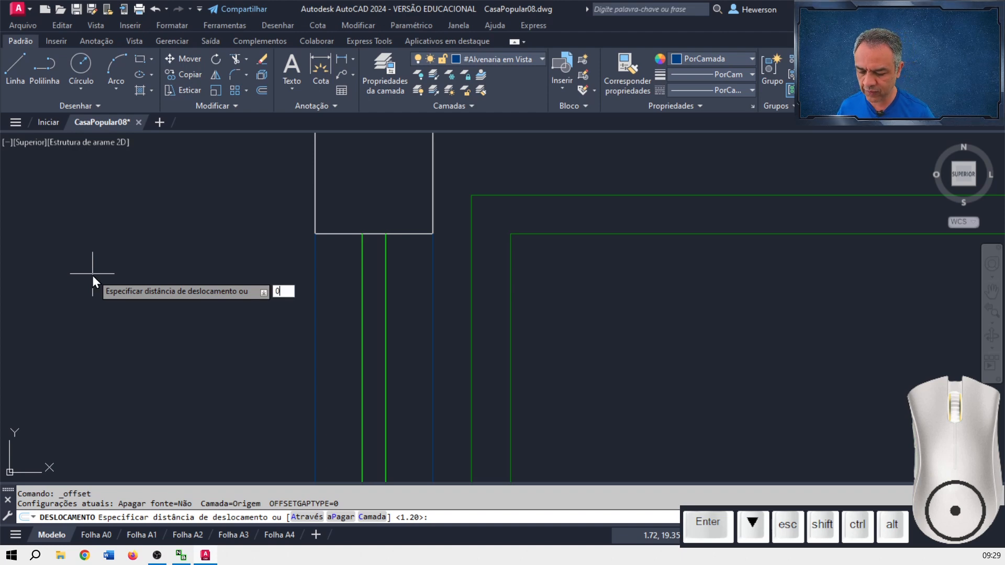
pyautogui.write('0.03')
pyautogui.press('Return')
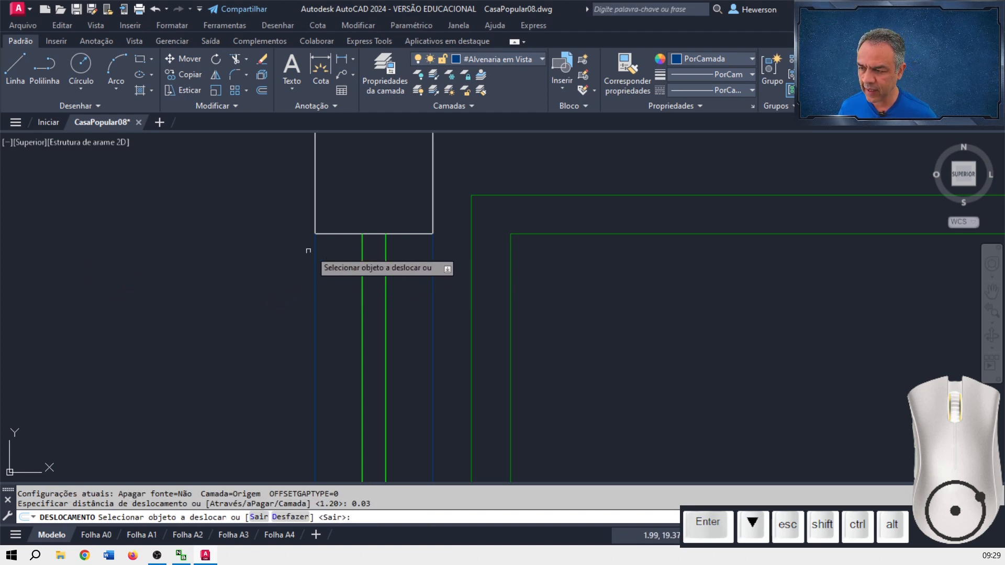
pyautogui.click(321, 234)
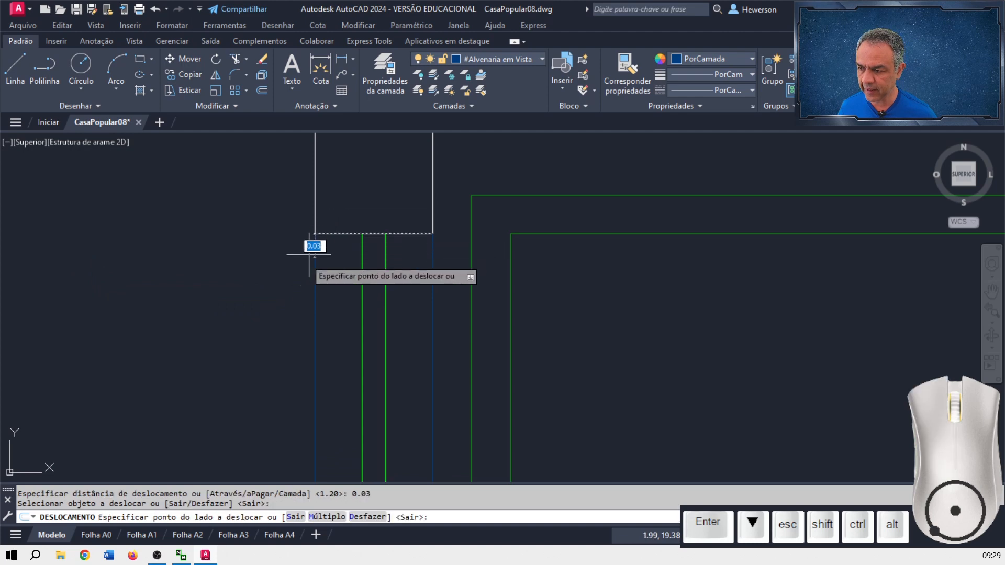
pyautogui.click(216, 325)
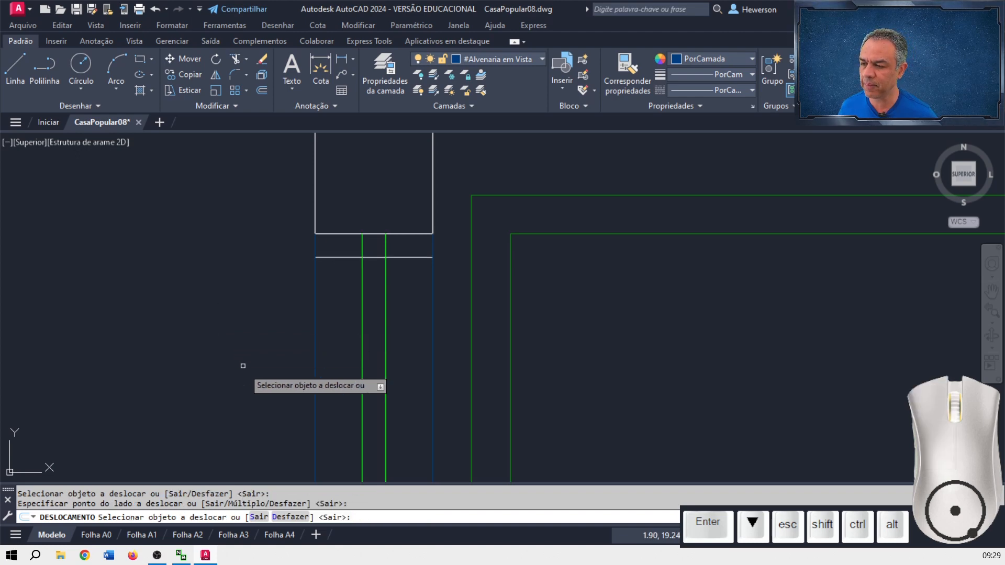
pyautogui.moveTo(243, 388); pyautogui.dragTo(262, 164, button='middle')
pyautogui.scroll(-3, 262, 164)
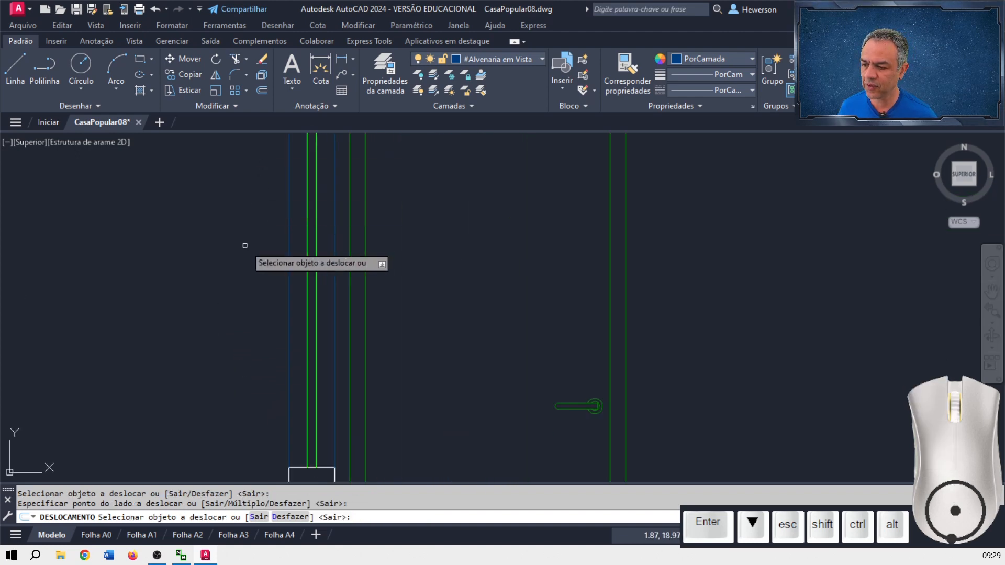
pyautogui.click(306, 467)
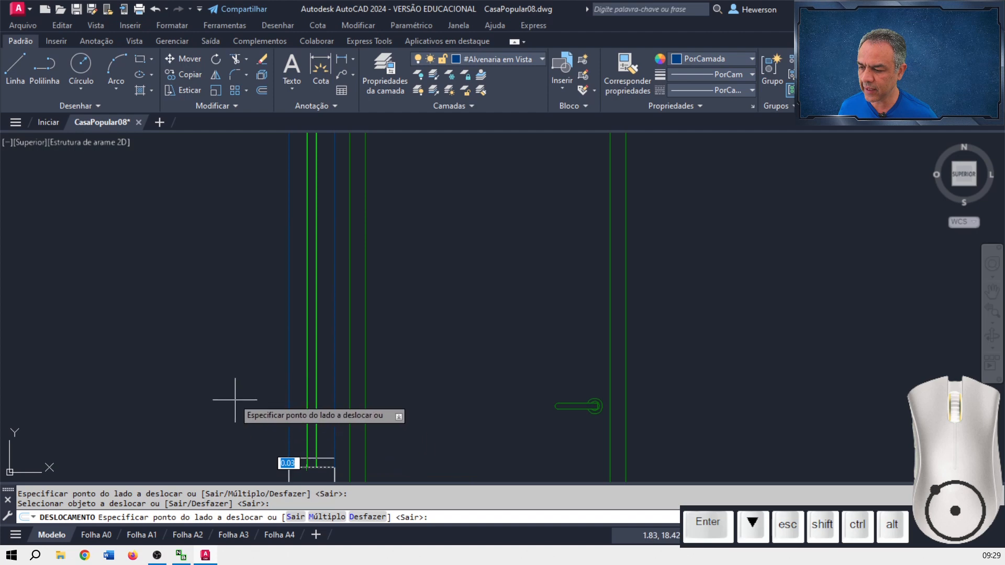
pyautogui.click(205, 345)
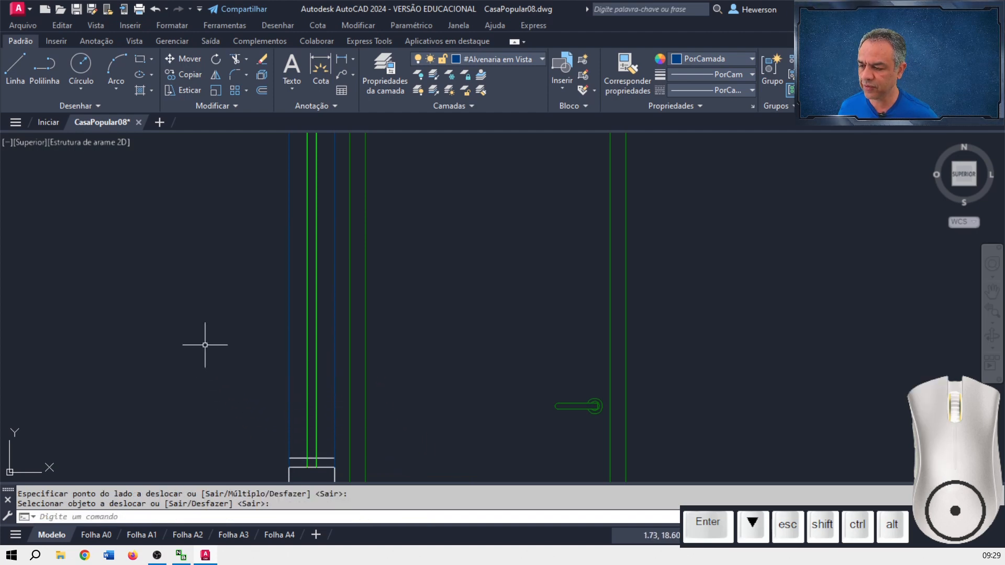
pyautogui.press('Escape')
# - Match the layer of the two offset lines to the window's vertical line on #Esquadrias em Corte
pyautogui.click(480, 90)
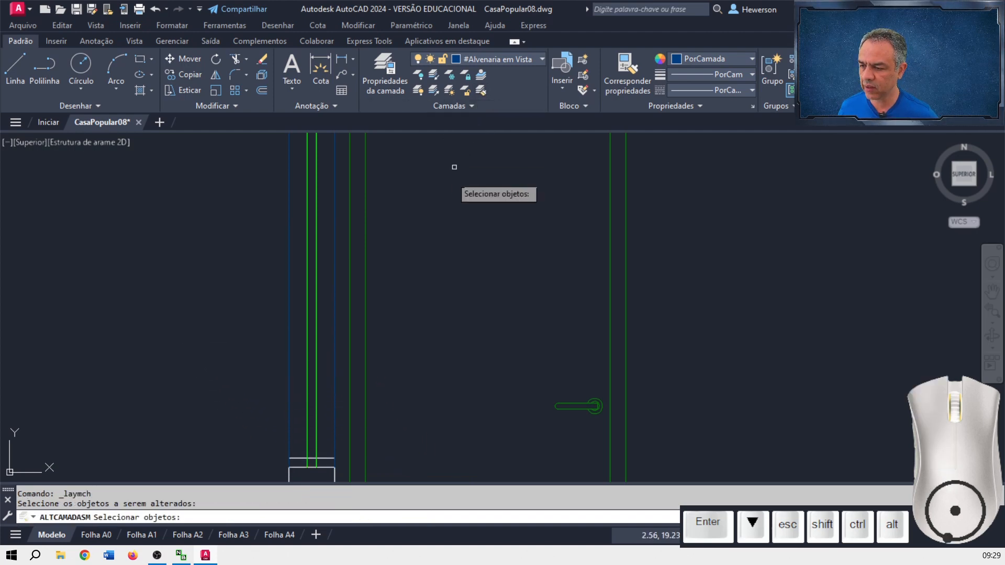
pyautogui.click(329, 457)
pyautogui.moveTo(413, 340); pyautogui.dragTo(410, 131, button='middle')
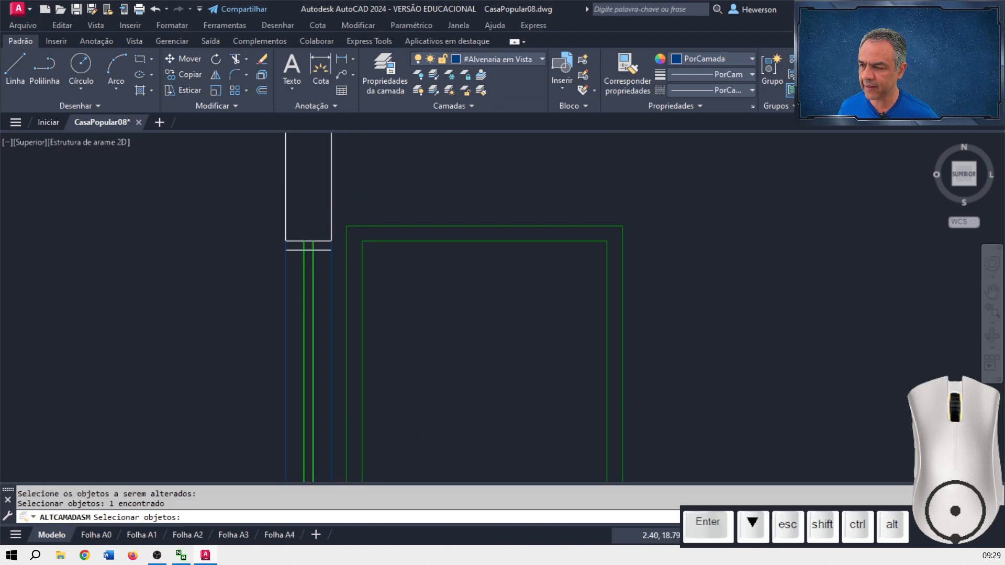
pyautogui.click(325, 250)
pyautogui.press('Return')
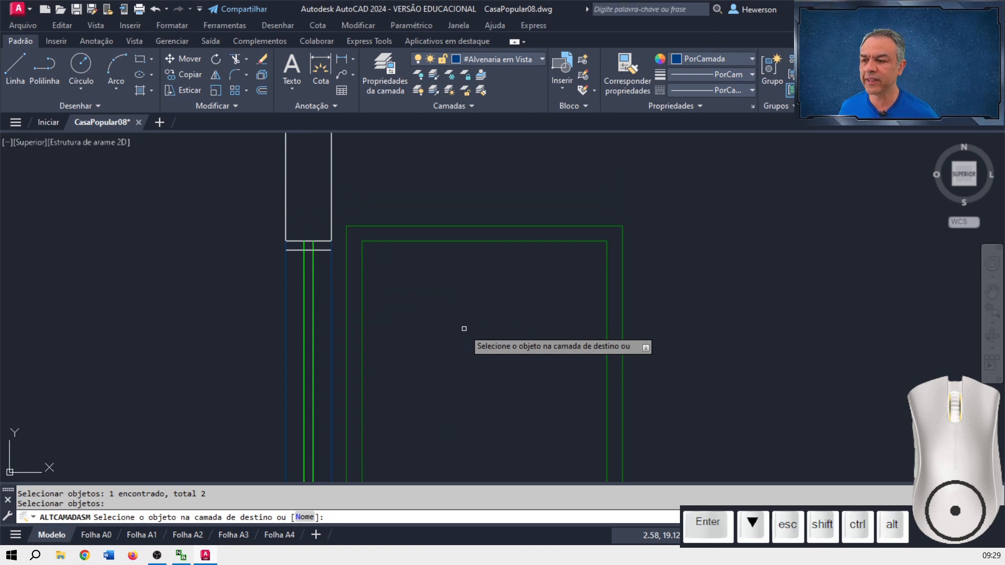
pyautogui.click(313, 316)
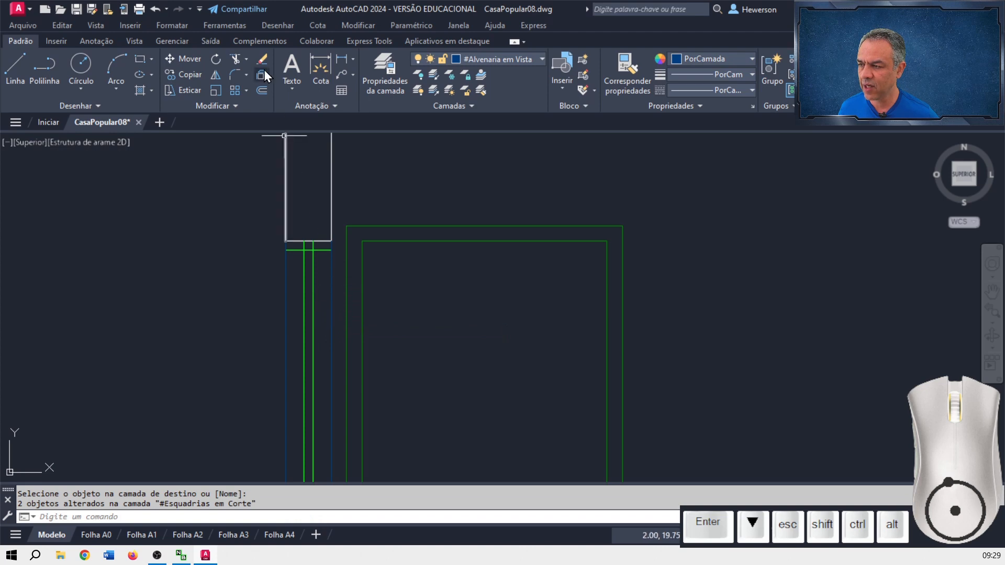
# - Trim the parts of both offset lines that extend beyond the window's two vertical lines
pyautogui.click(235, 60)
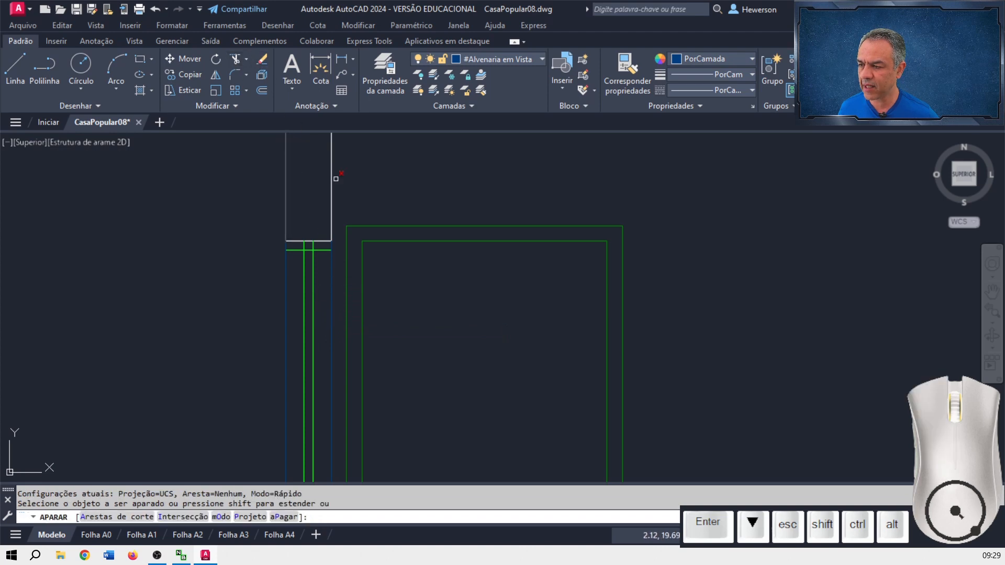
pyautogui.click(322, 251)
pyautogui.click(296, 250)
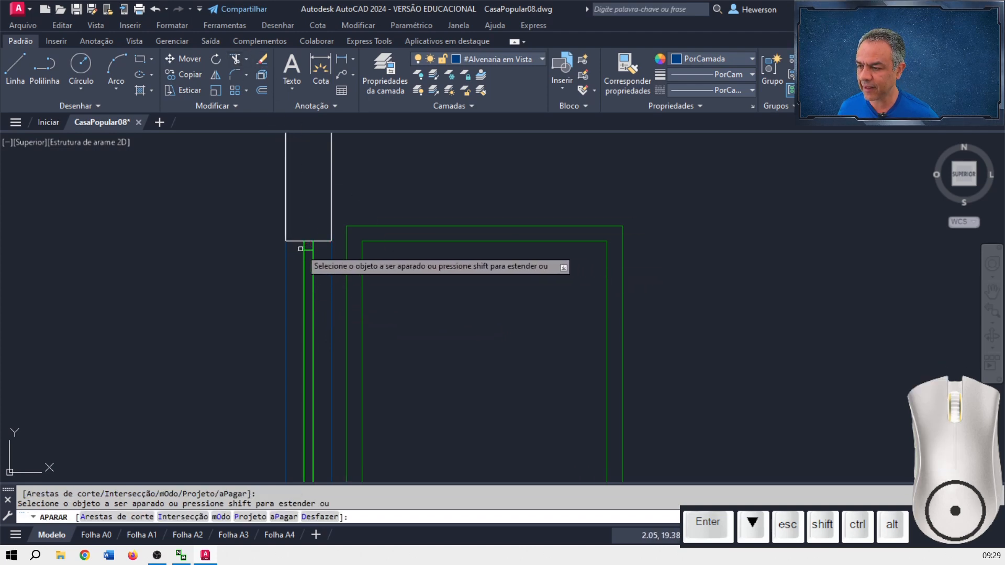
pyautogui.moveTo(384, 366); pyautogui.dragTo(436, 461, button='middle')
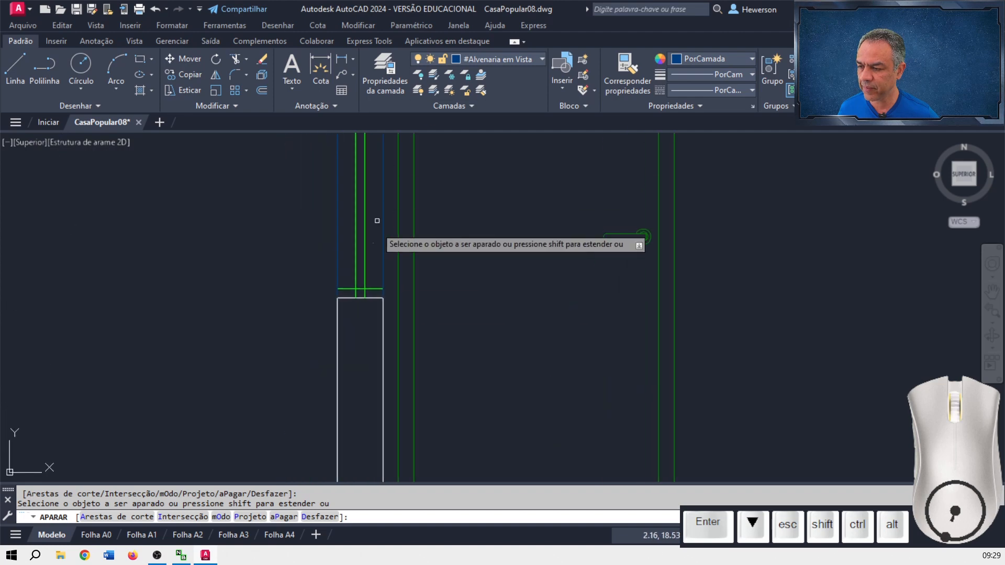
pyautogui.click(374, 289)
pyautogui.click(347, 289)
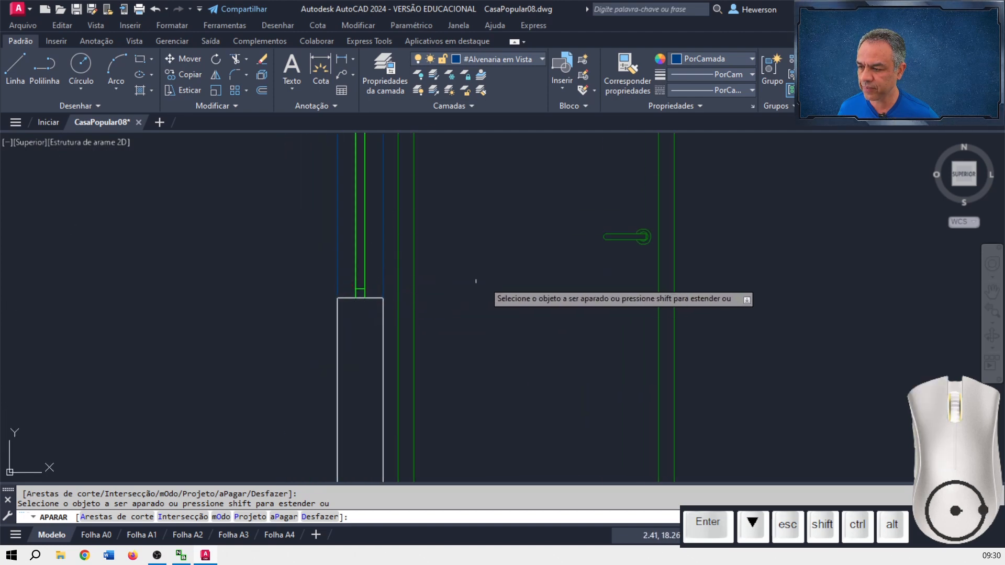
pyautogui.press('Return')
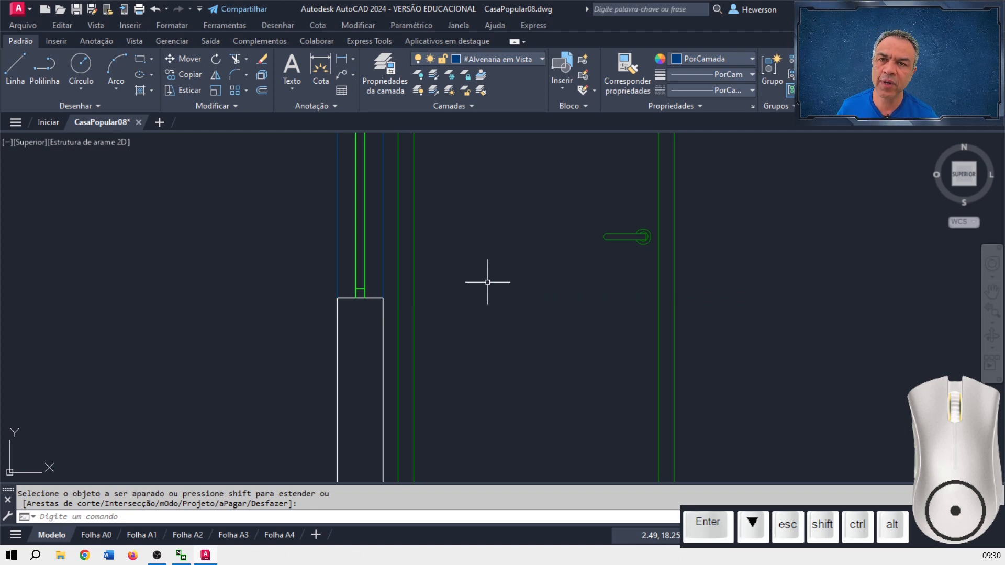
# - Turn on lineweight display and check the layer of the wall's edge line directly beneath the window
pyautogui.press('Escape')
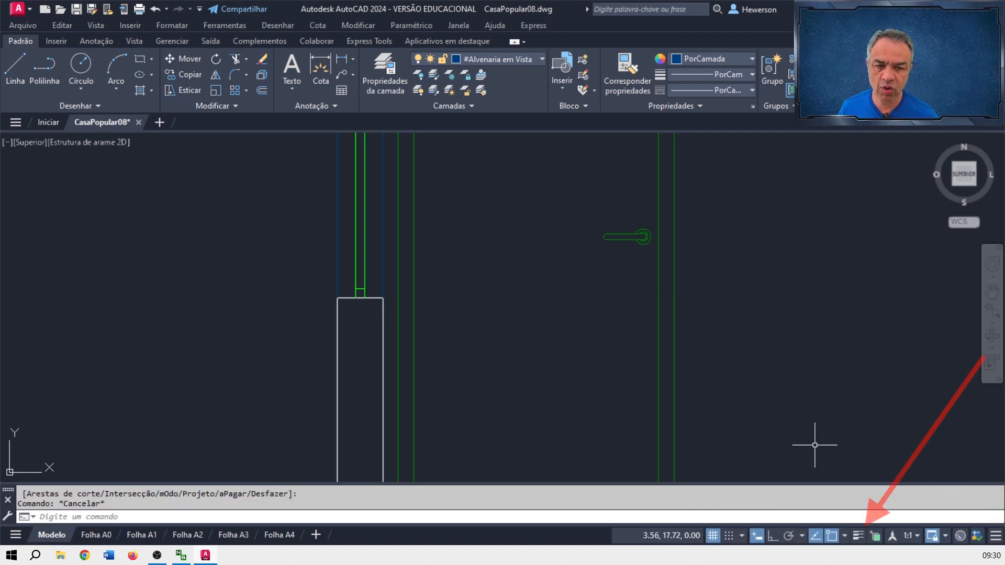
pyautogui.click(857, 535)
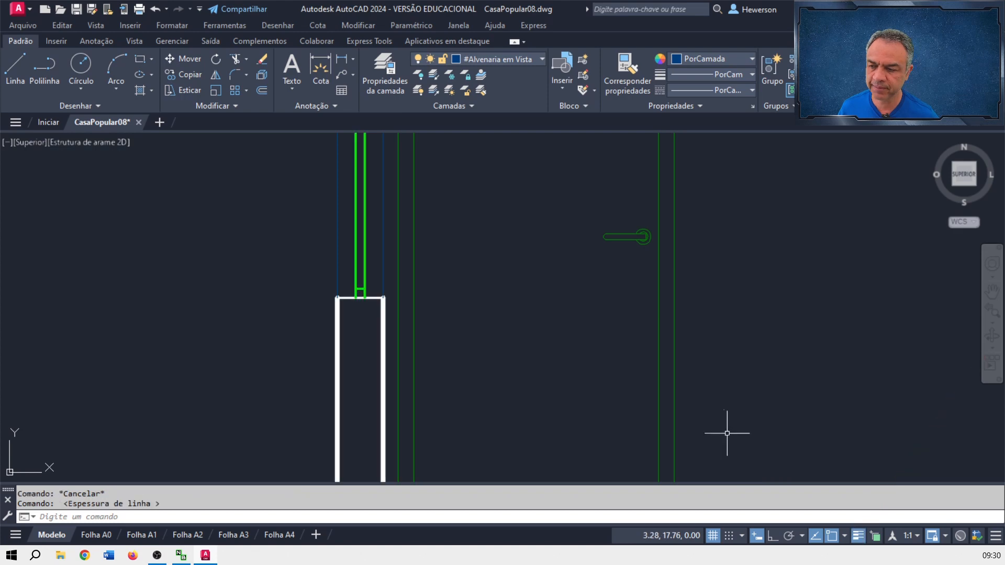
pyautogui.press('Escape')
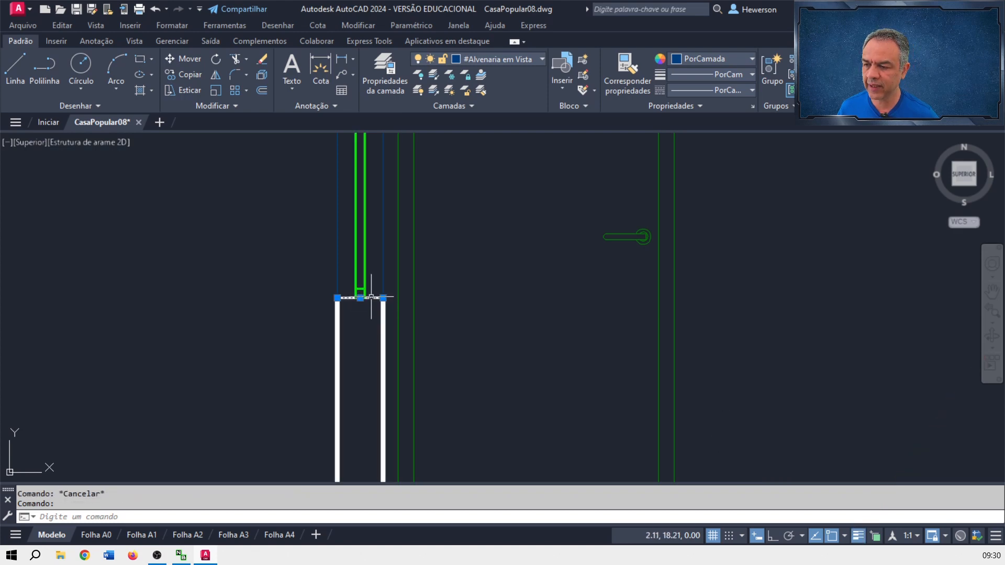
pyautogui.click(541, 58)
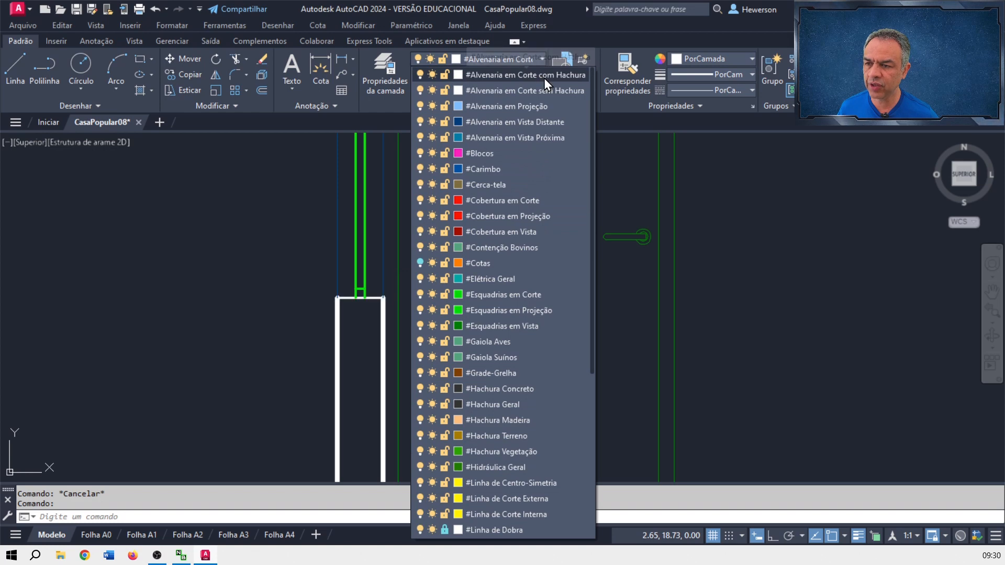
pyautogui.click(775, 203)
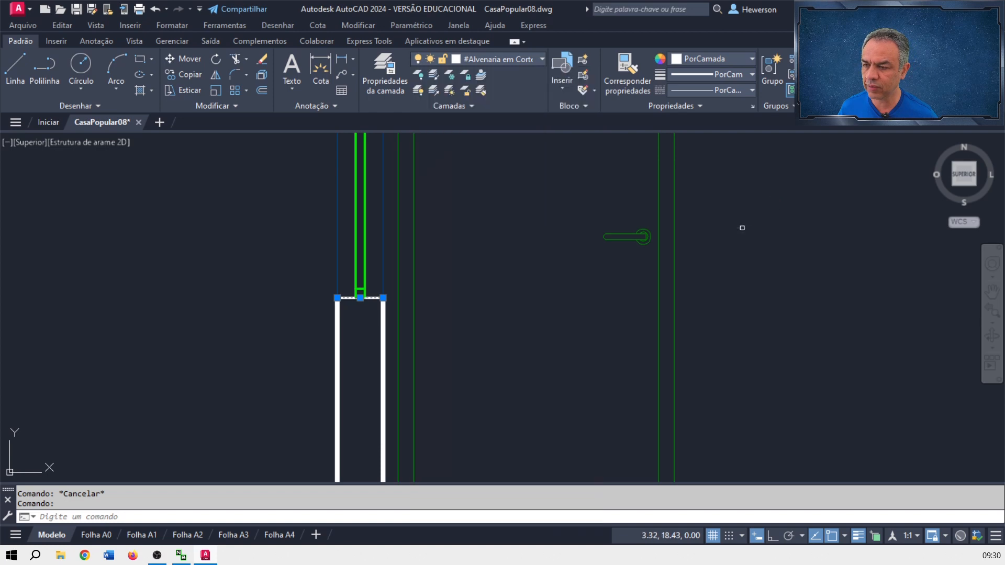
# - Match the layer of the wall's horizontal edges below and above the window to the wall's vertical line on #Alvenaria em Corte sem Hachura
pyautogui.click(481, 90)
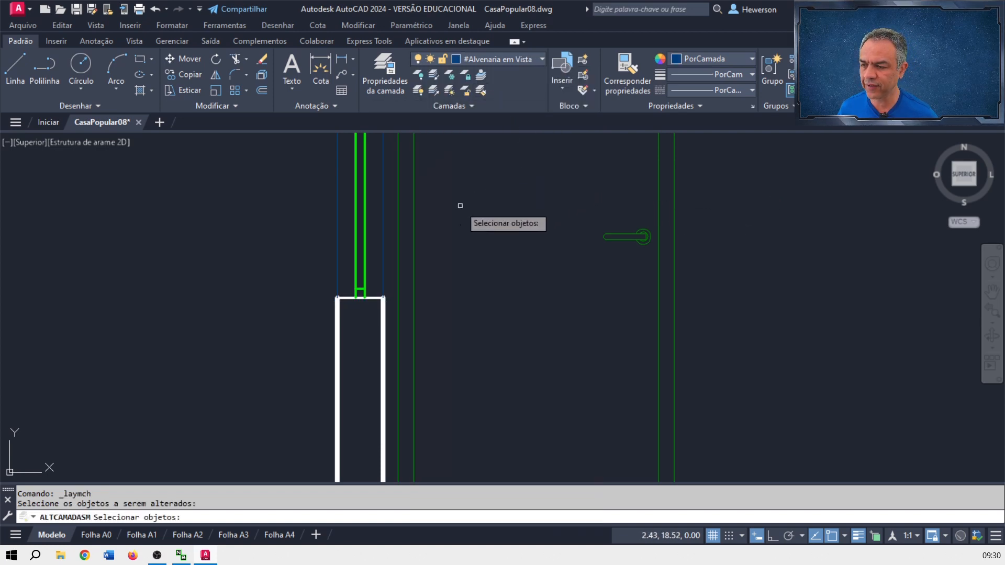
pyautogui.click(371, 291)
pyautogui.moveTo(487, 206); pyautogui.dragTo(449, 267, button='middle')
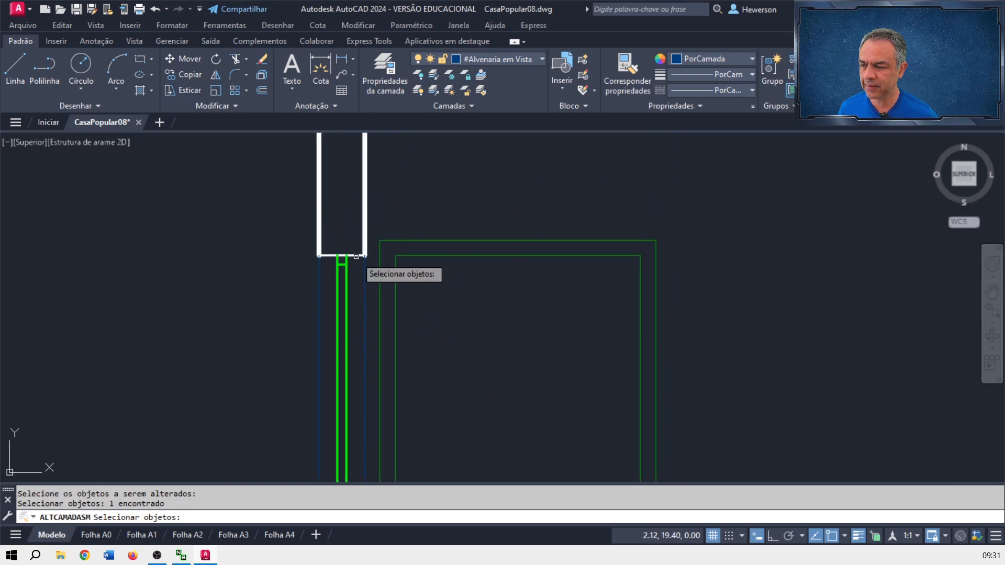
pyautogui.click(356, 257)
pyautogui.press('Return')
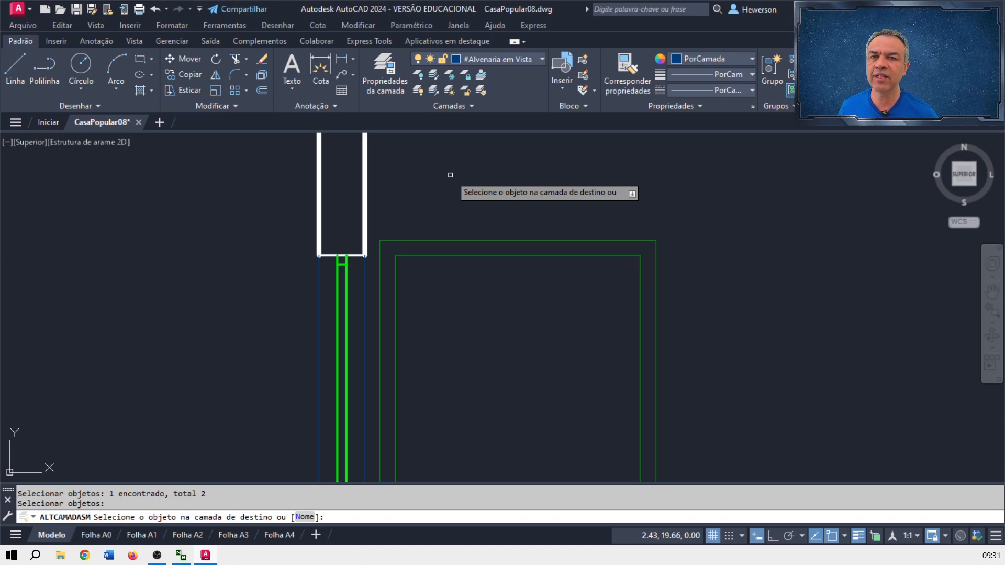
pyautogui.click(365, 188)
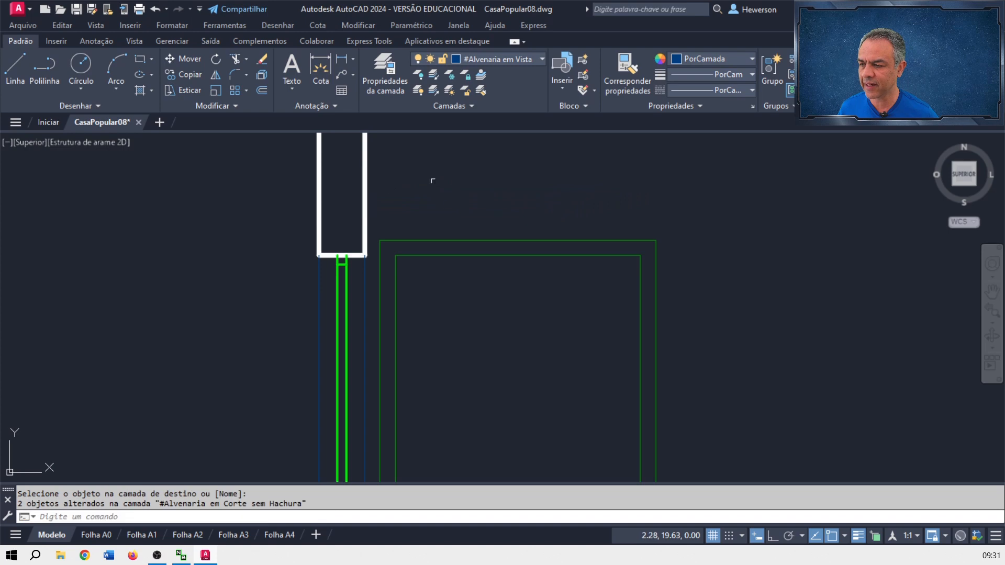
# - Turn off the lineweight display and clear any active selection
pyautogui.click(856, 534)
pyautogui.press('Escape')
pyautogui.press('Escape')
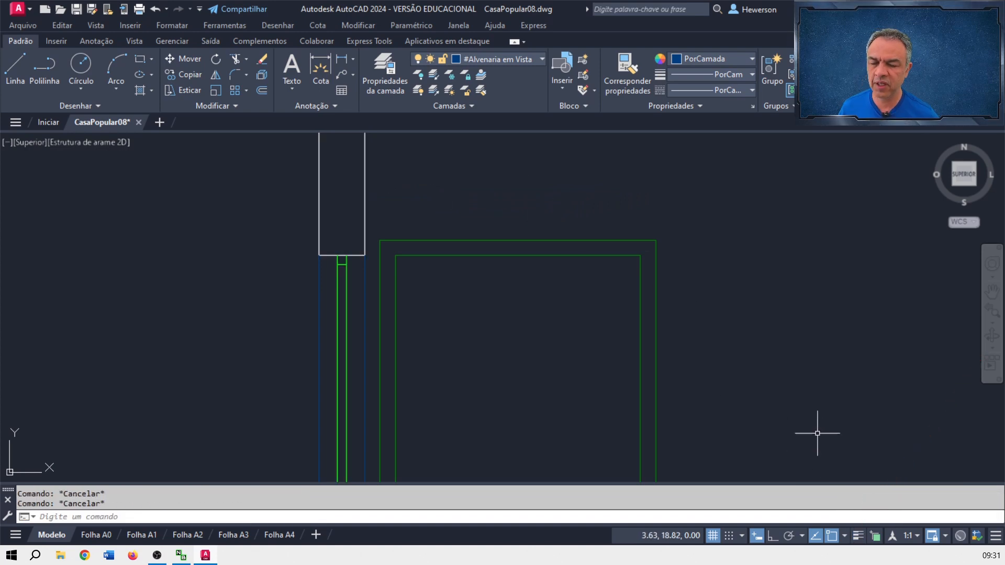
pyautogui.press('Escape')
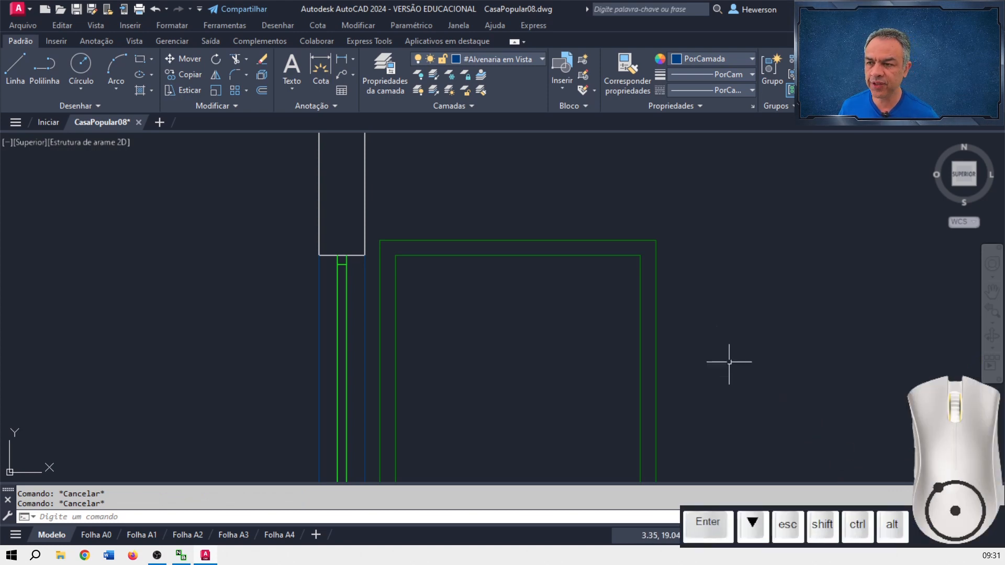
# - Draw a vertical glass line on the #Vidro layer between the midpoints of the window frame's upper and lower inner horizontal lines
pyautogui.click(539, 62)
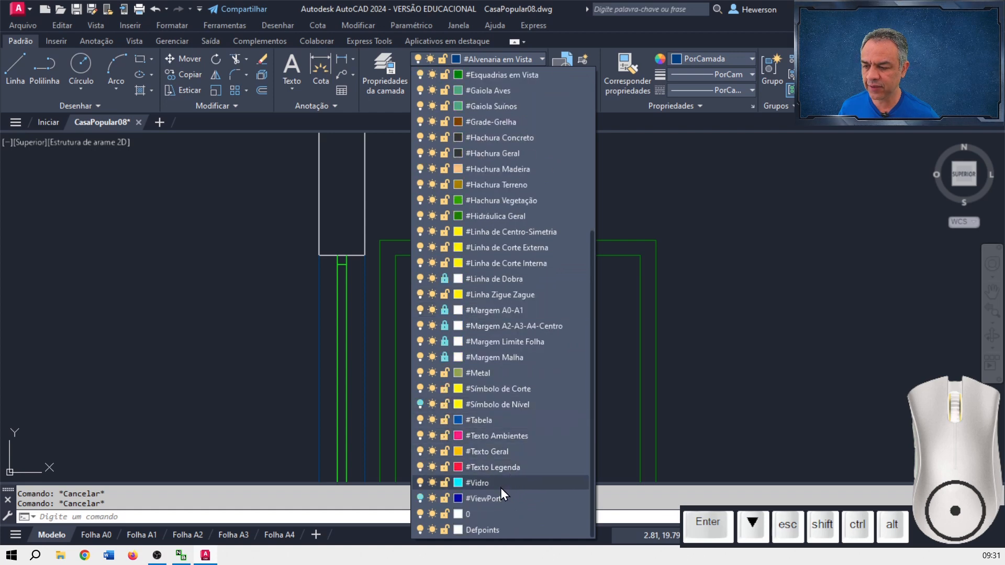
pyautogui.click(501, 487)
pyautogui.click(15, 68)
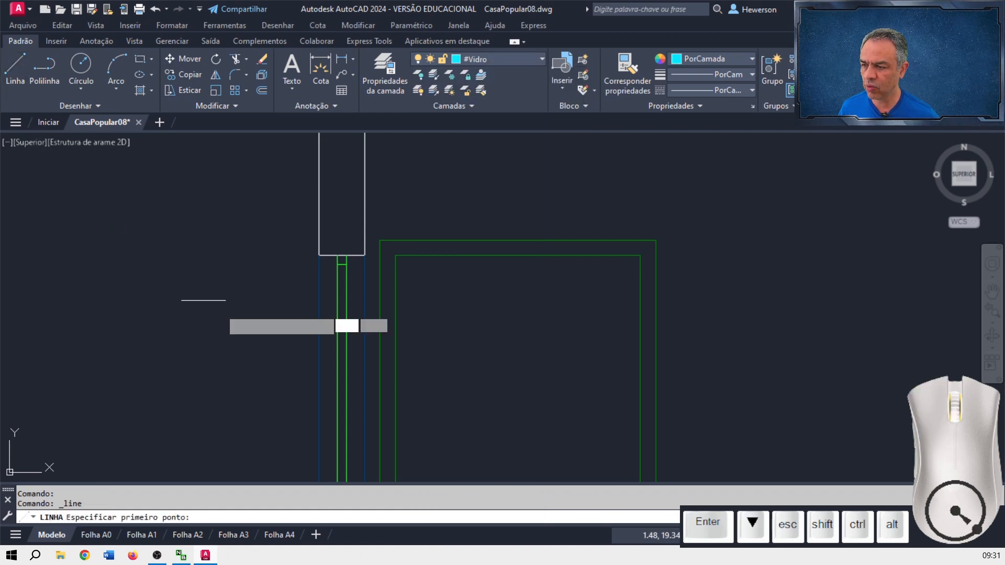
pyautogui.moveTo(460, 330); pyautogui.dragTo(567, 302, button='middle')
pyautogui.scroll(1, 567, 301)
pyautogui.scroll(1, 518, 310)
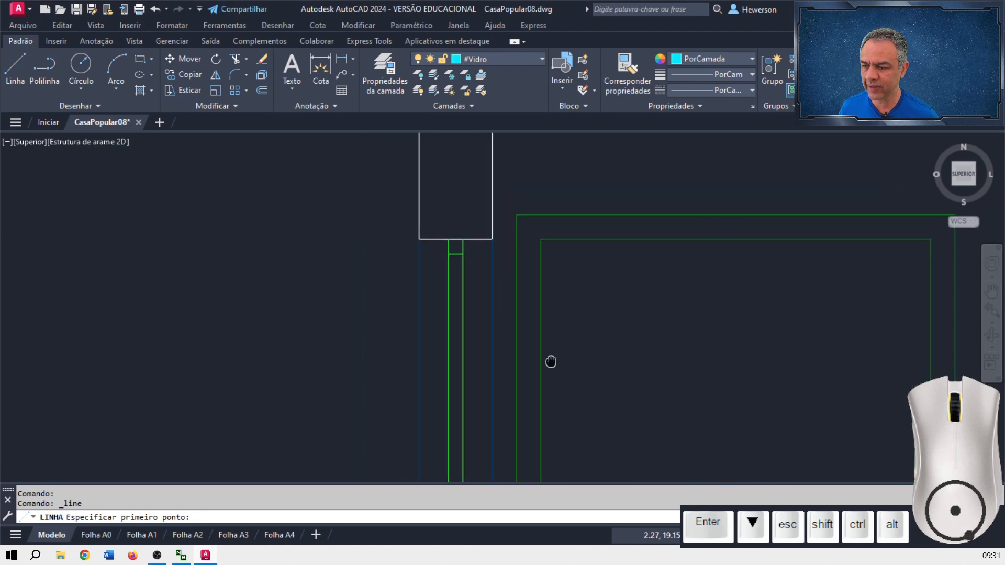
pyautogui.scroll(2, 460, 340)
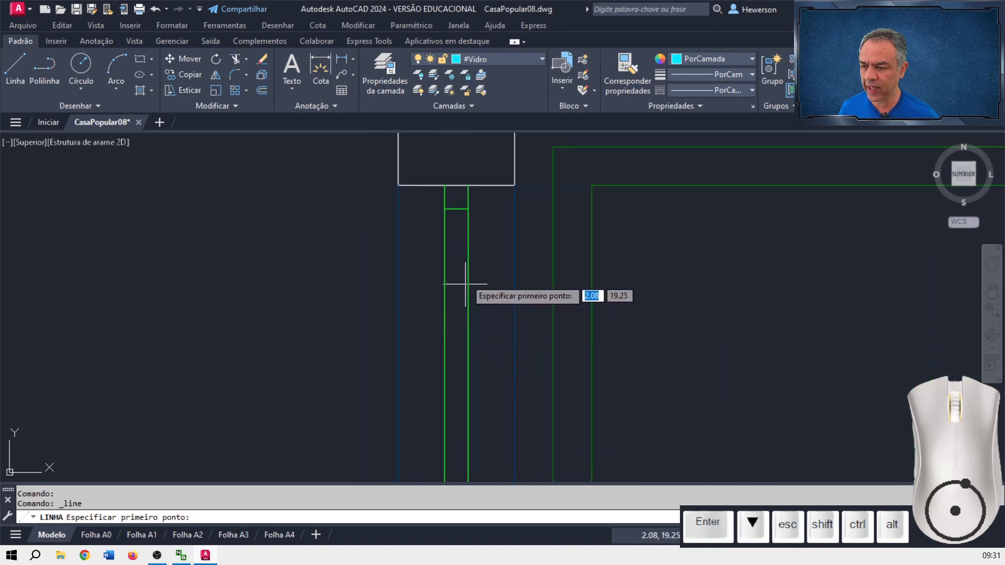
pyautogui.click(456, 209)
pyautogui.scroll(-3, 458, 220)
pyautogui.moveTo(469, 272); pyautogui.dragTo(464, 124, button='middle')
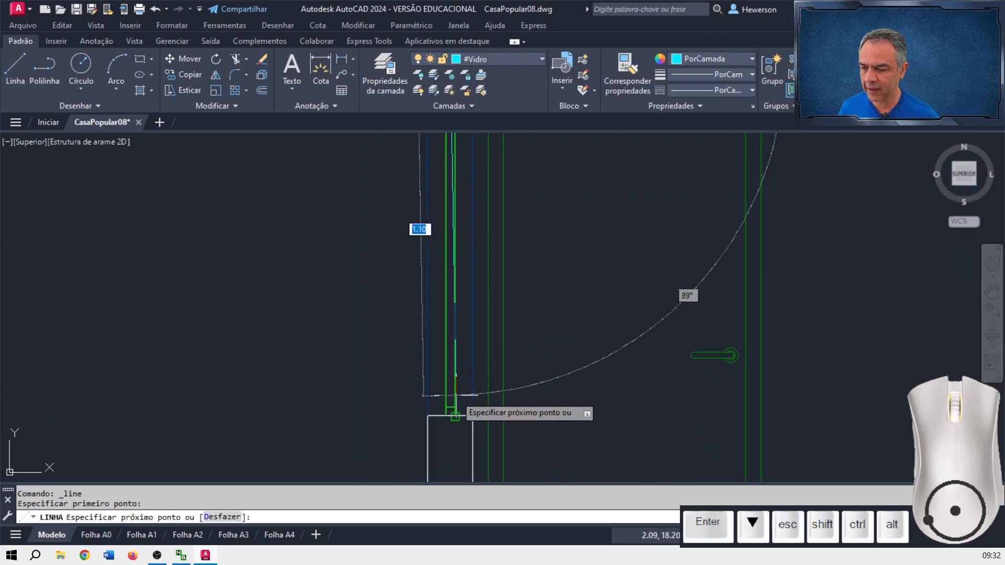
pyautogui.click(450, 407)
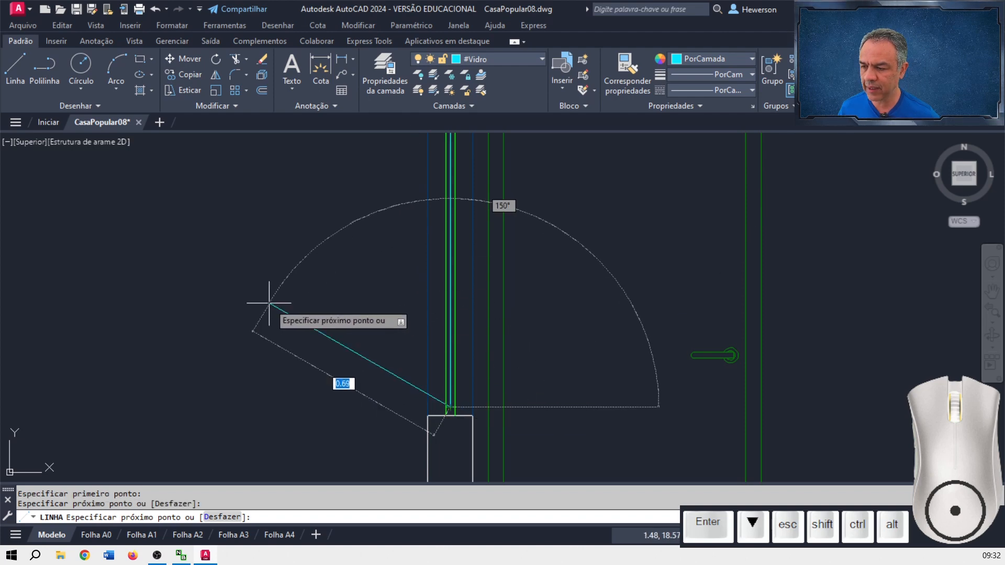
pyautogui.press('Return')
# - Delete the glass line drawn down the middle of the window
pyautogui.moveTo(408, 356); pyautogui.dragTo(397, 400, button='middle')
pyautogui.scroll(-2, 408, 372)
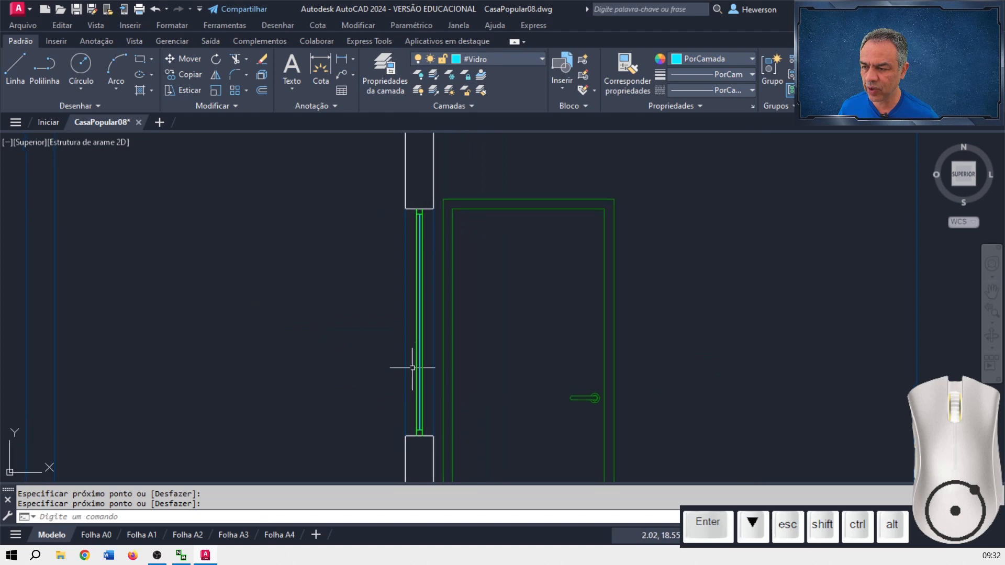
pyautogui.click(421, 334)
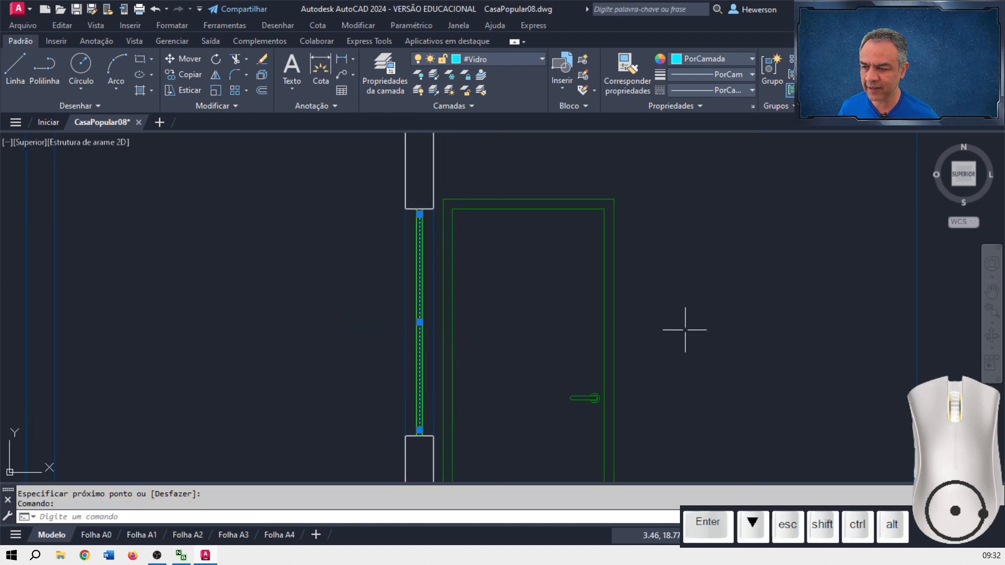
pyautogui.press('Delete')
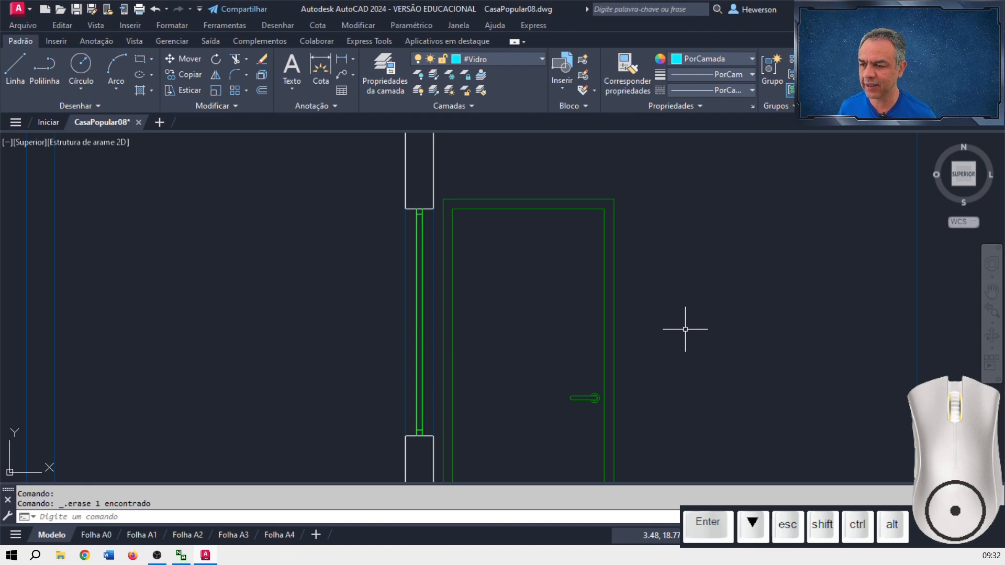
# - Delete all the manually drawn window lines between the upper and lower wall pieces, including the two outer wall view lines
pyautogui.click(995, 326)
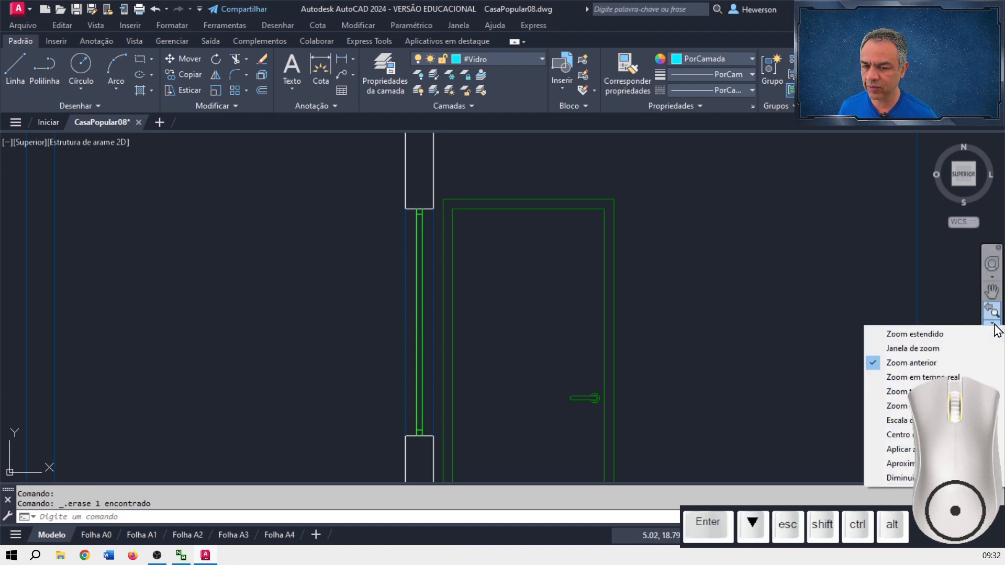
pyautogui.click(967, 347)
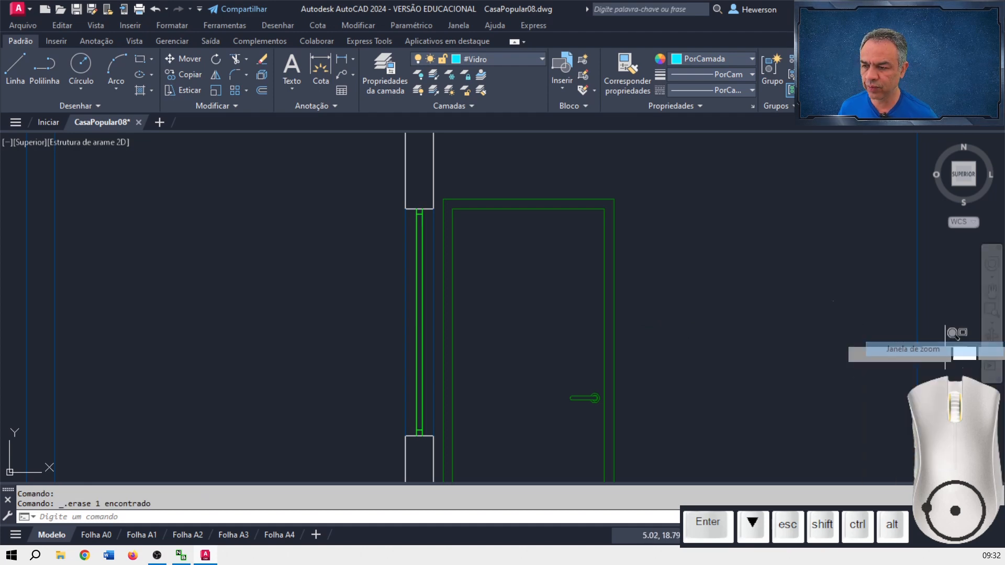
pyautogui.click(438, 204)
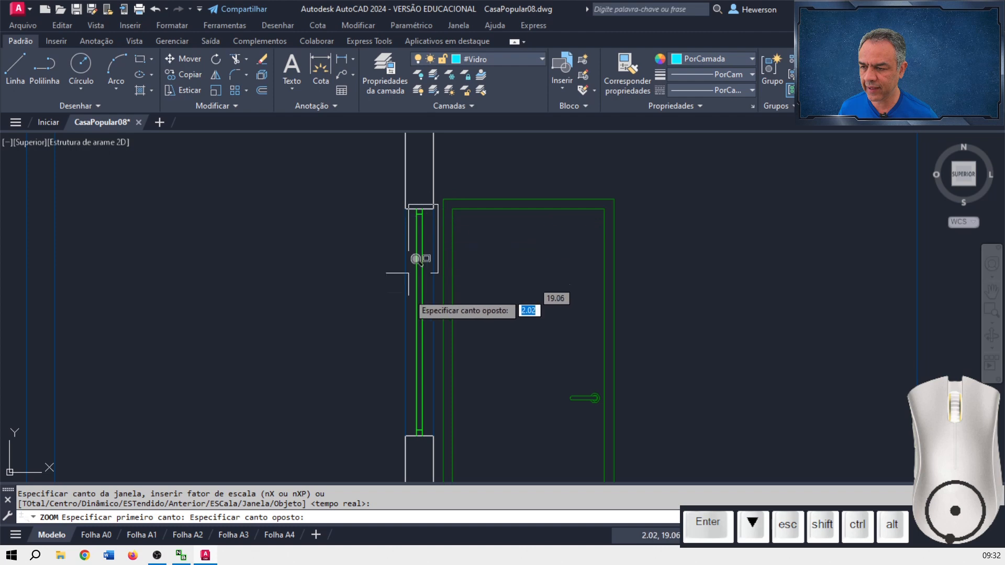
pyautogui.click(390, 444)
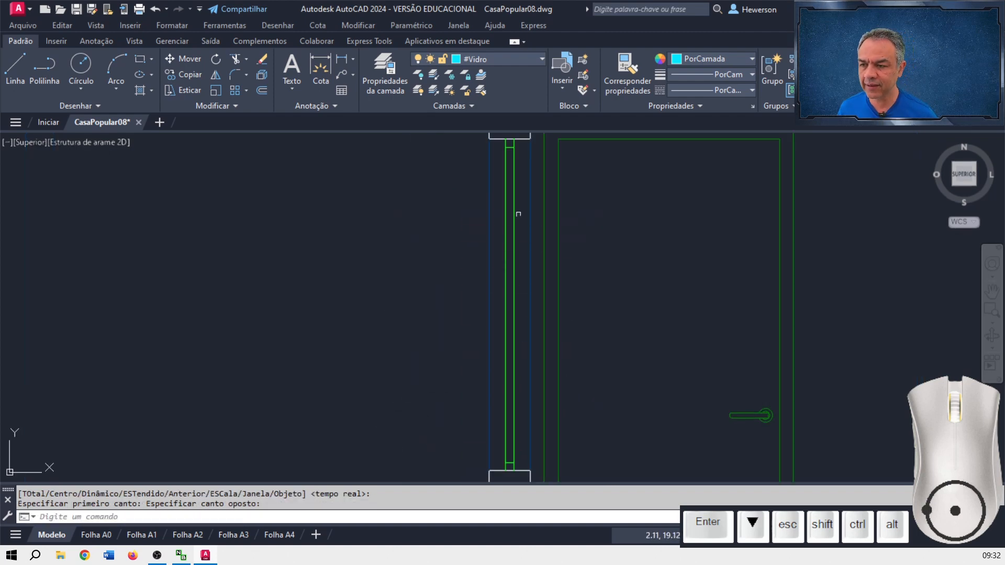
pyautogui.click(536, 141)
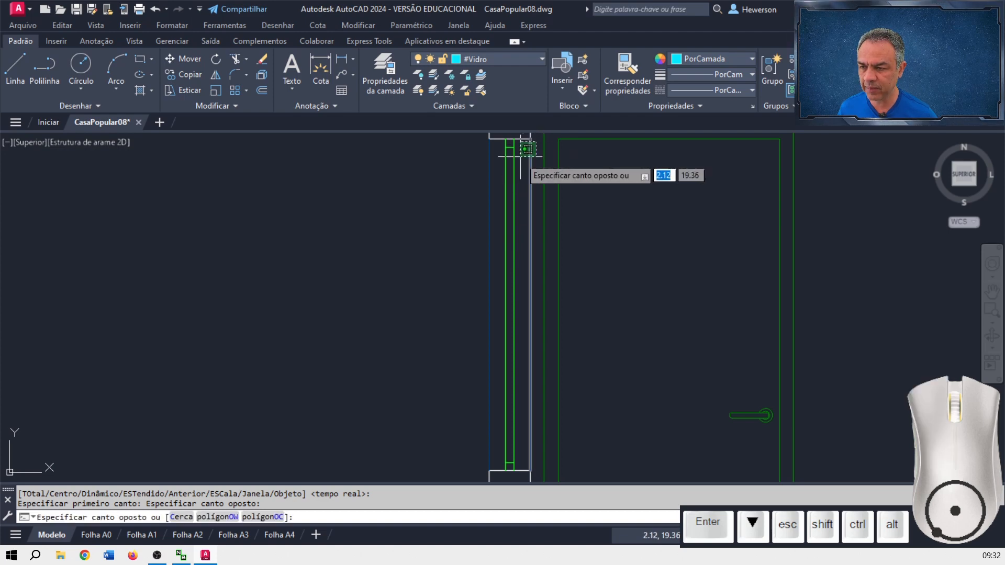
pyautogui.click(438, 466)
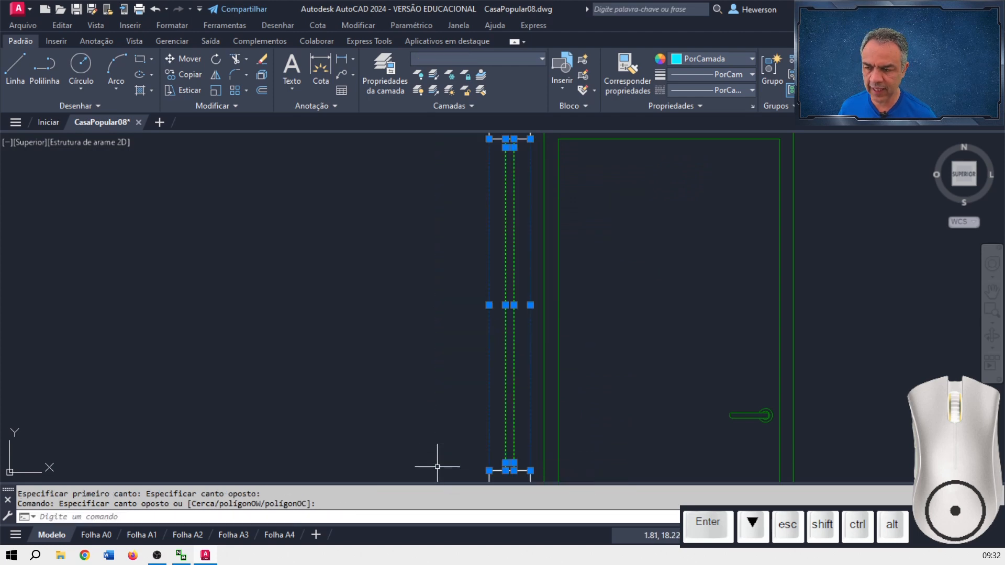
pyautogui.press('Delete')
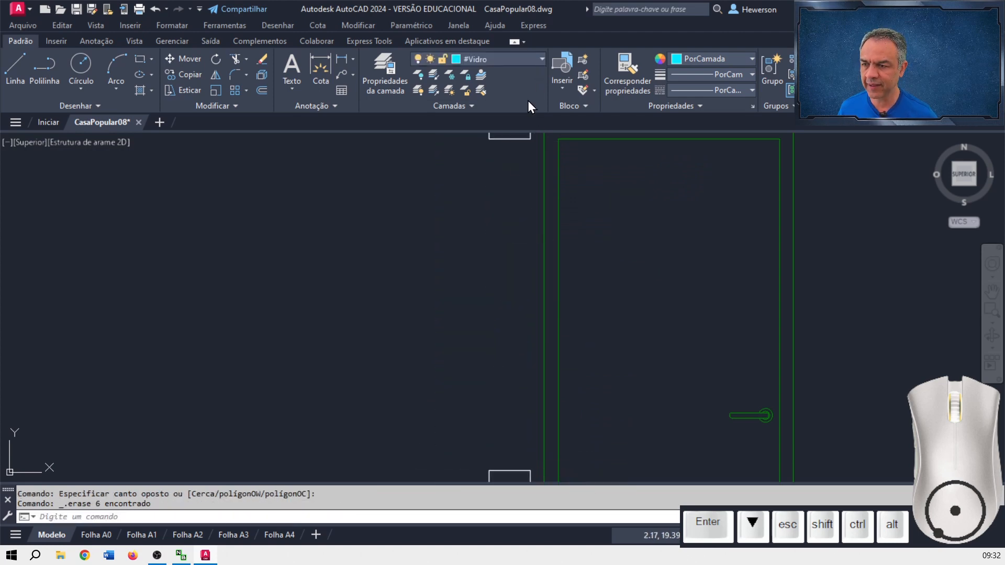
# - Insert the JanelaMetal_Corte block on layer #Esquadrias em Corte, rotated 90°, at the upper-right corner of the wall below the opening
pyautogui.click(523, 59)
pyautogui.scroll(10, 513, 198)
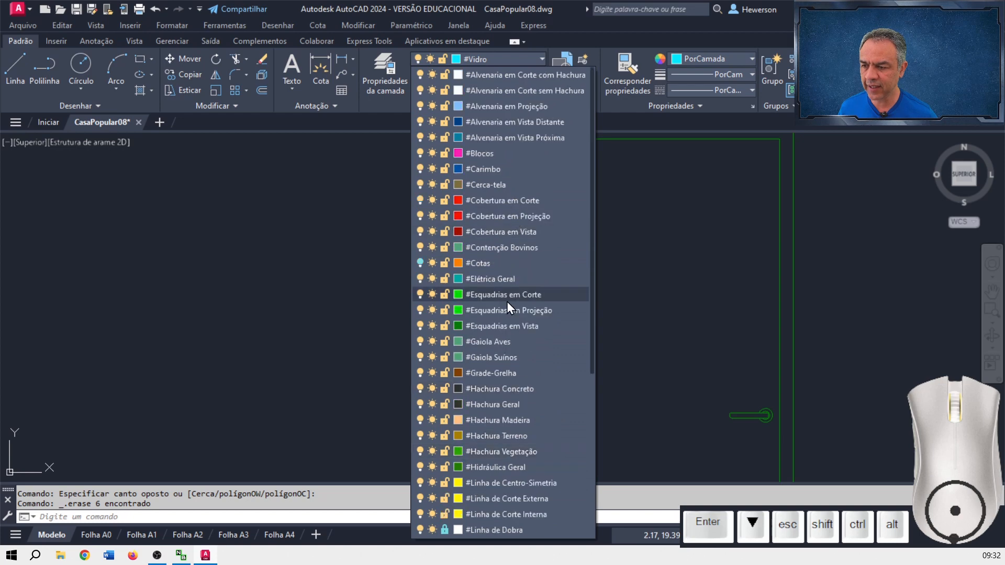
pyautogui.click(510, 296)
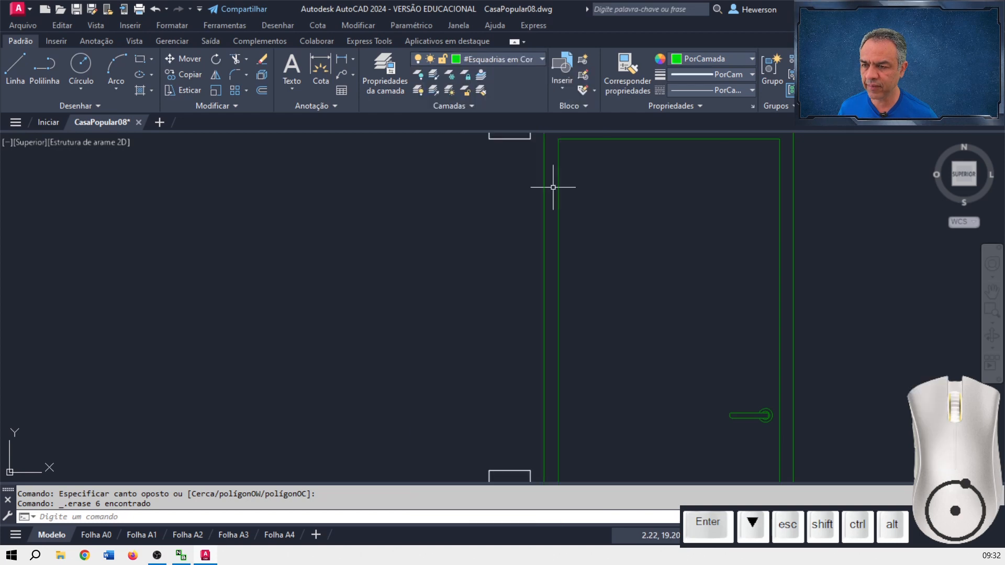
pyautogui.click(562, 84)
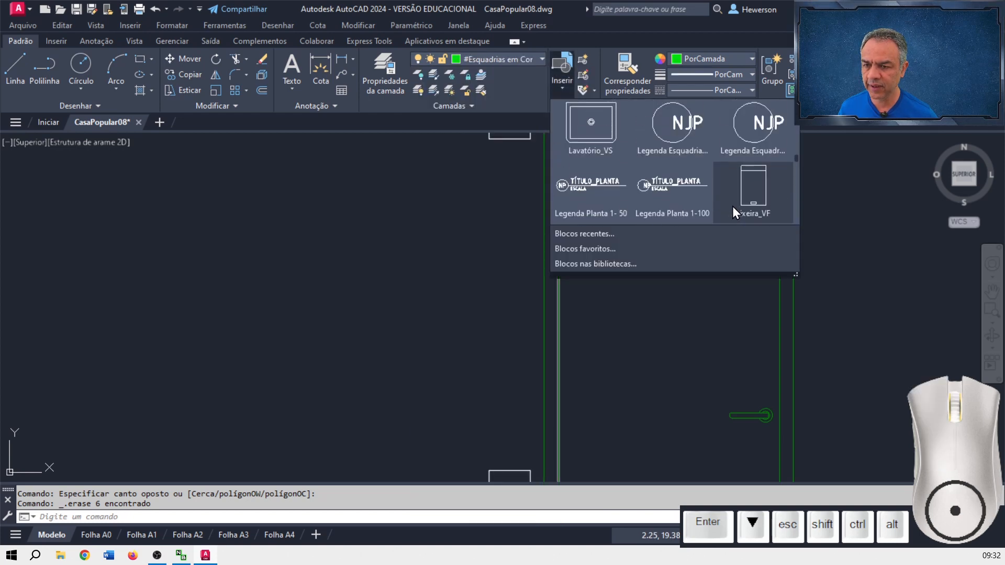
pyautogui.scroll(4, 733, 207)
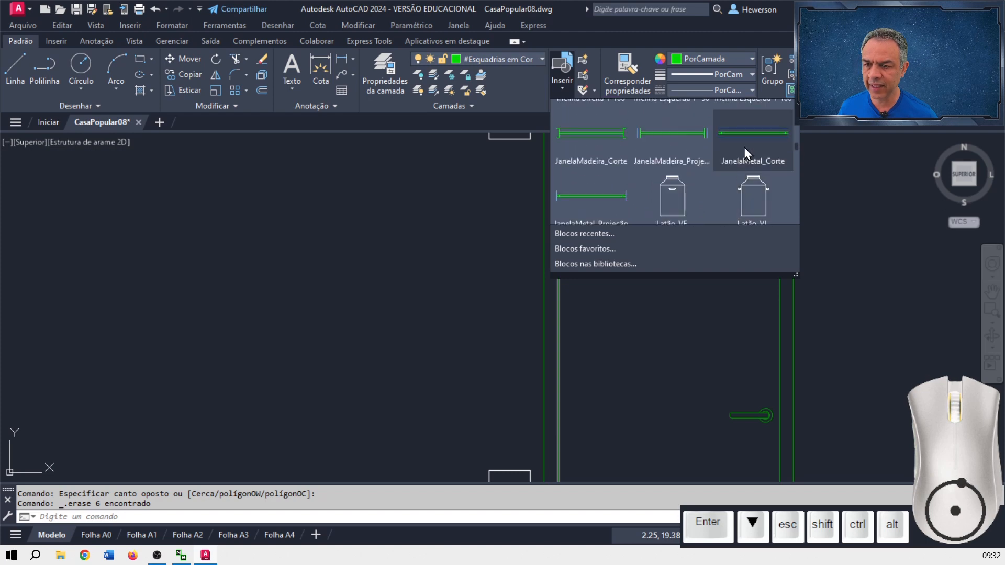
pyautogui.click(745, 146)
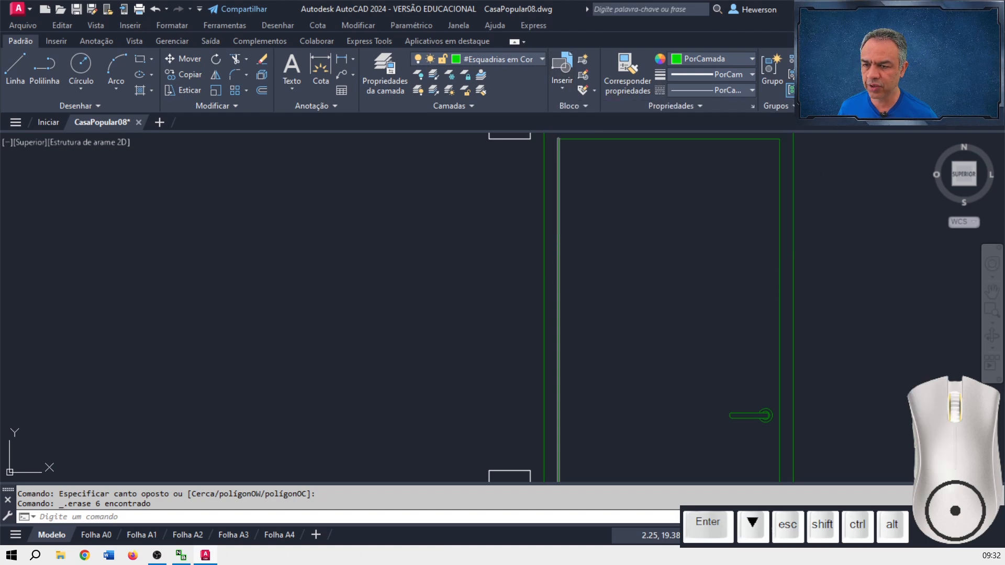
pyautogui.press('Down')
pyautogui.press('Down')
pyautogui.press('Down')
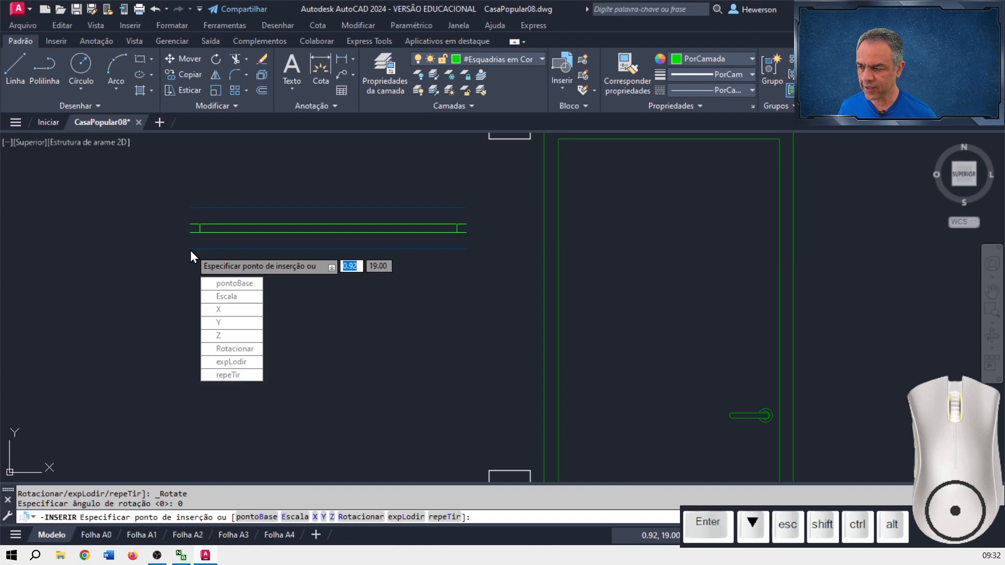
pyautogui.press('Return')
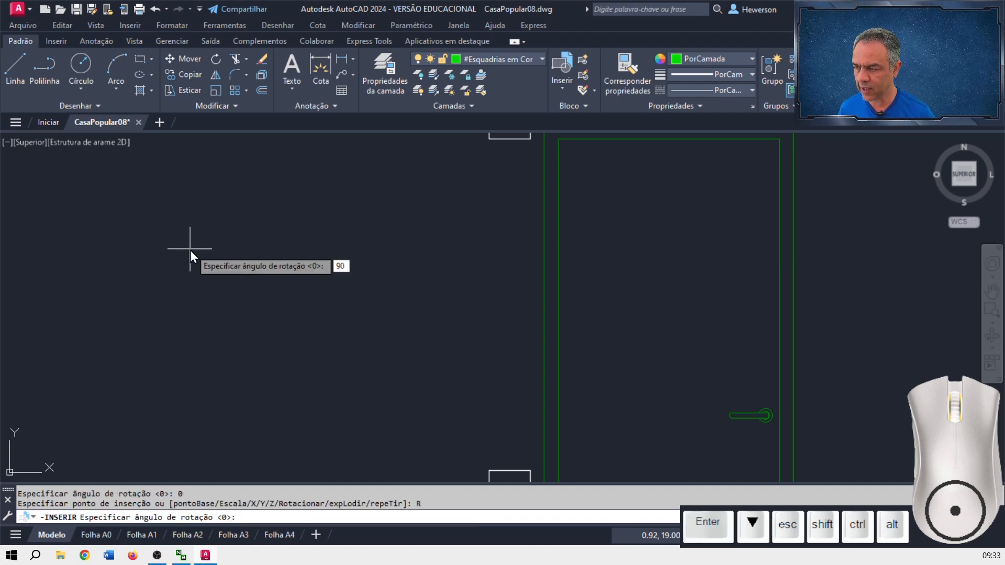
pyautogui.press('Return')
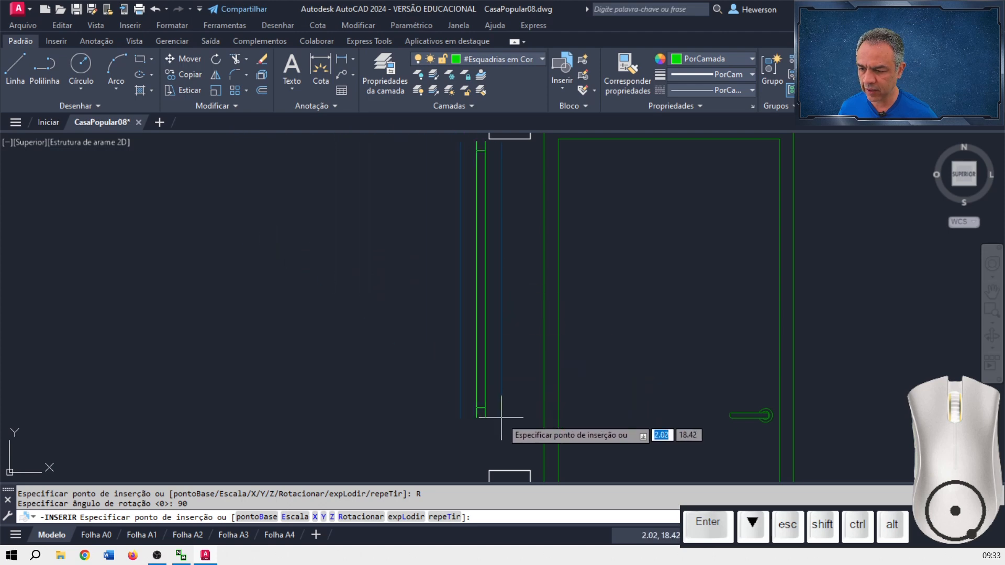
pyautogui.click(530, 470)
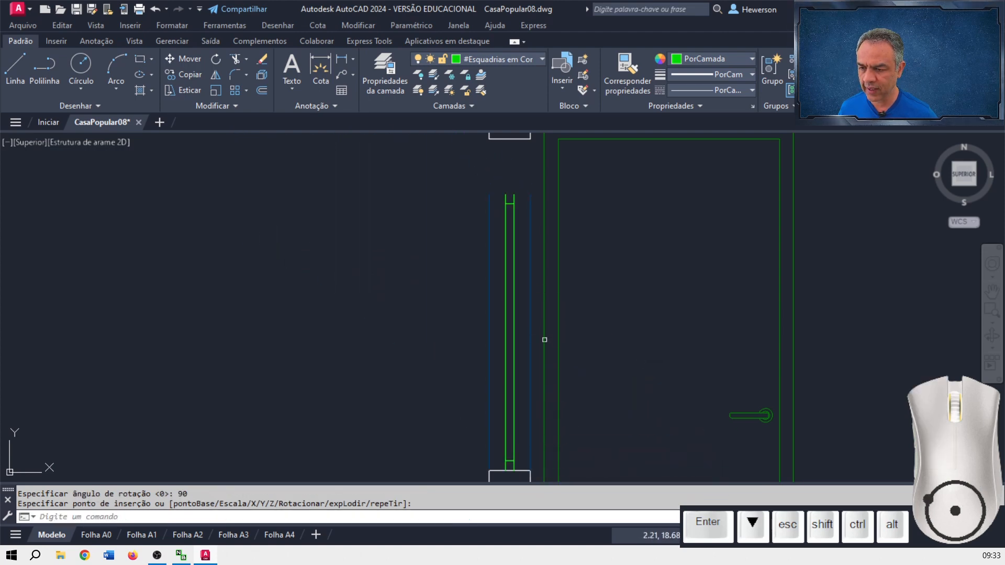
# - Stretch the inserted window block upward to the lower-right corner of the wall above the opening
pyautogui.click(530, 341)
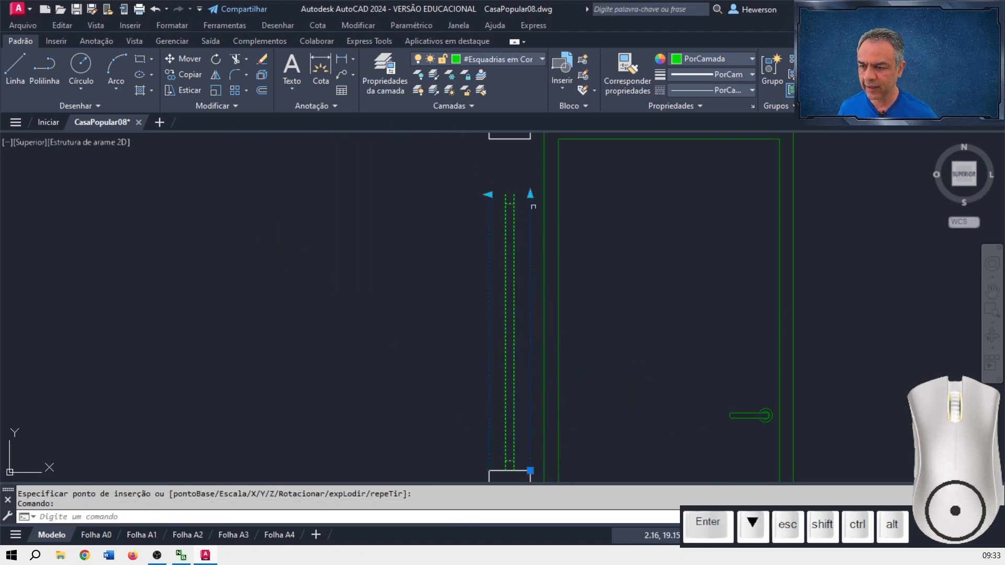
pyautogui.click(531, 195)
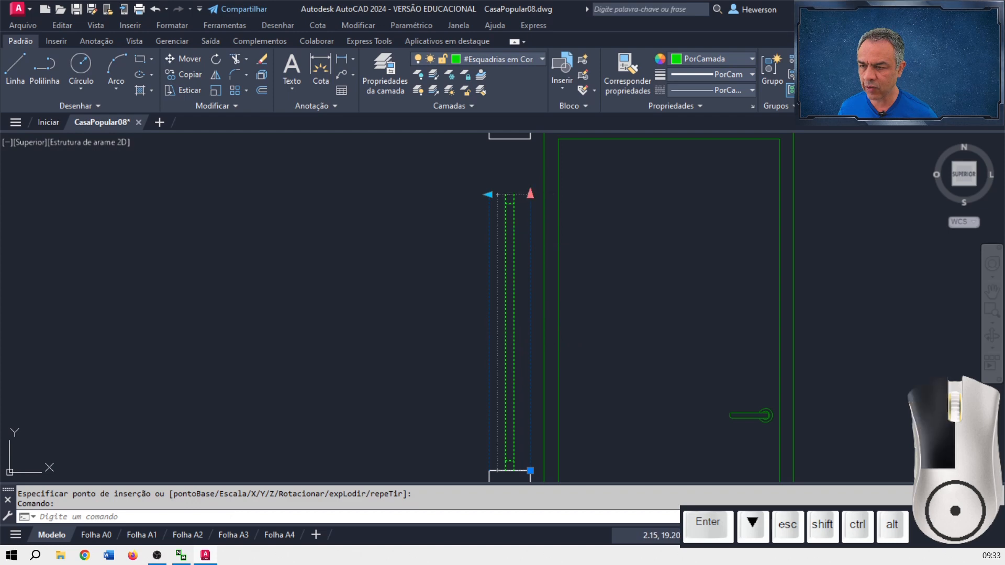
pyautogui.click(531, 138)
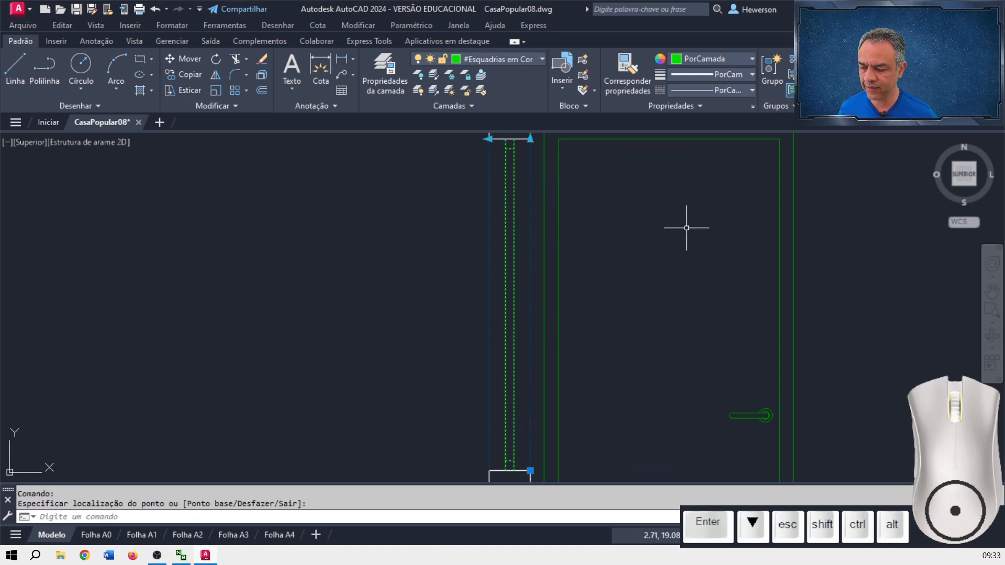
pyautogui.press('Escape')
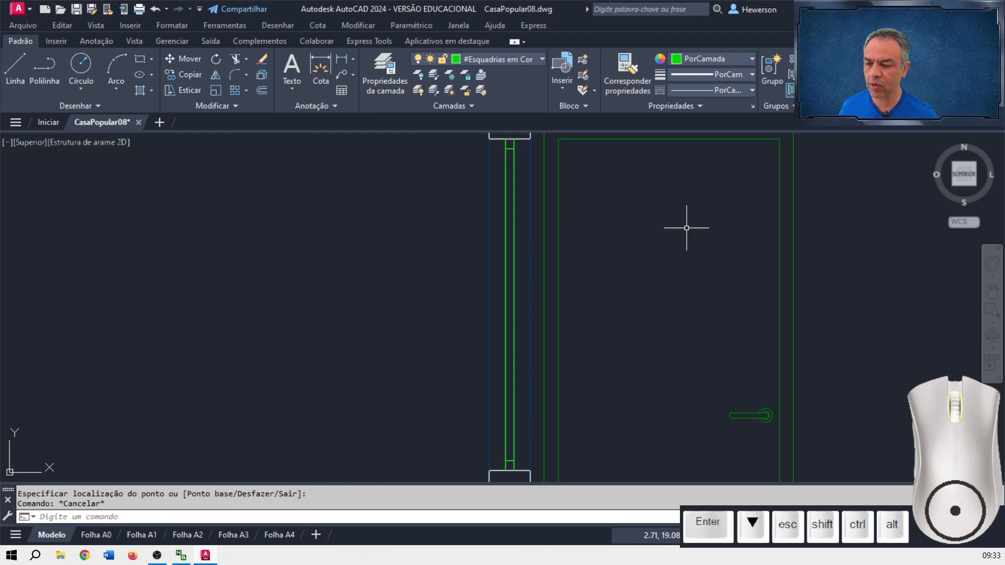
# - Undo the window block's stretch and insertion, the current-layer change and the deletion of the manually drawn window lines
pyautogui.press('ctrl')
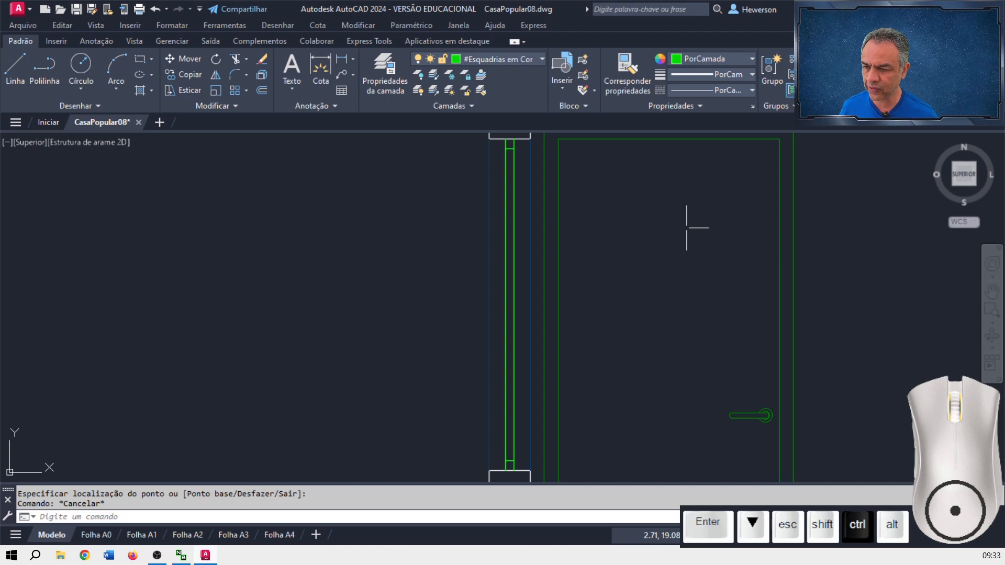
pyautogui.hotkey('ctrl', 'z')
pyautogui.hotkey('ctrl', 'z')
pyautogui.hotkey('ctrl', 'z')
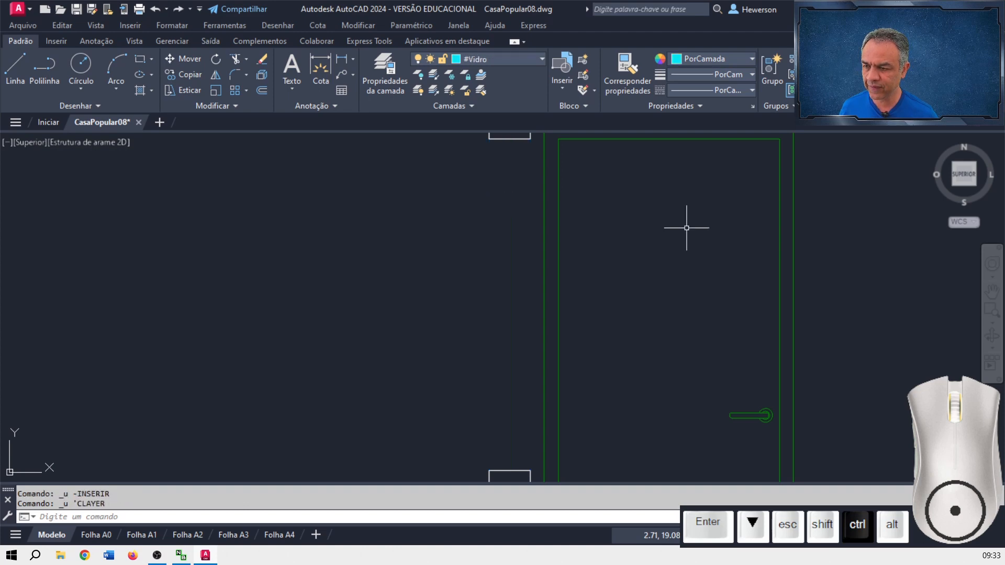
pyautogui.hotkey('ctrl', 'z')
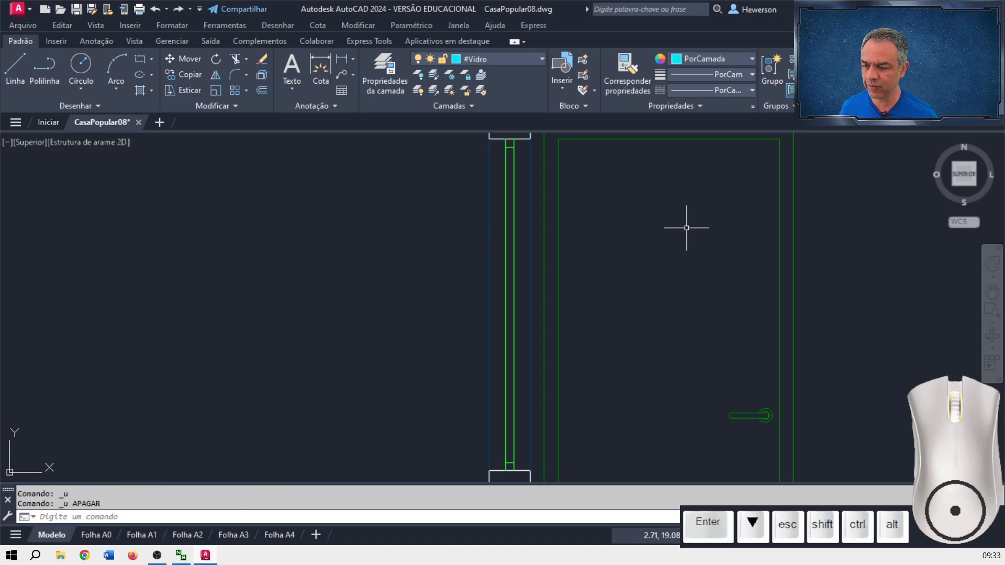
# - Turn on the #Cotas layer and display lineweights in the drawing
pyautogui.scroll(-5, 686, 228)
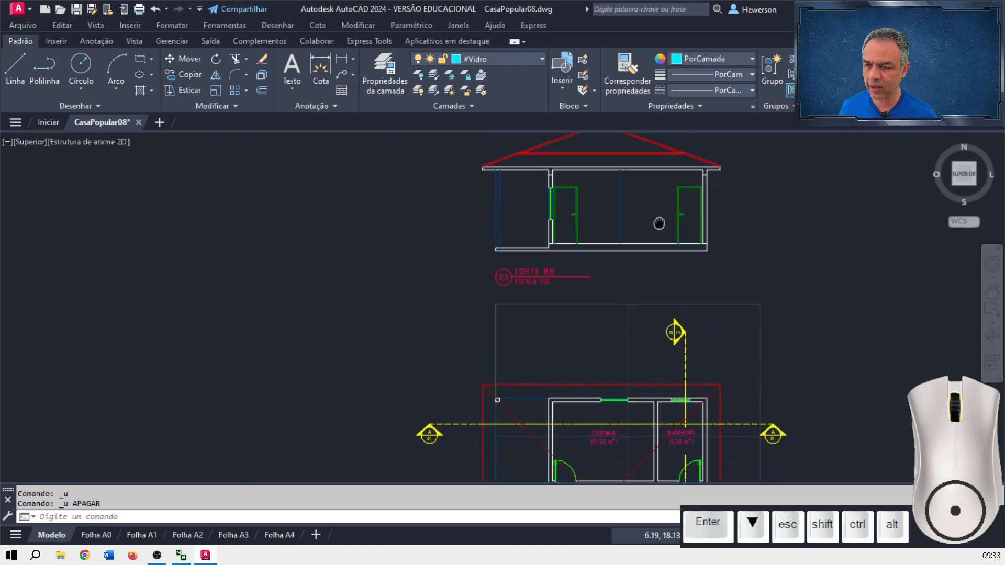
pyautogui.moveTo(705, 343)
pyautogui.mouseDown(button='middle')
pyautogui.moveTo(700, 260)
pyautogui.moveTo(665, 245)
pyautogui.mouseUp(button='middle')
pyautogui.scroll(5, 665, 245)
pyautogui.moveTo(618, 308); pyautogui.dragTo(670, 327, button='middle')
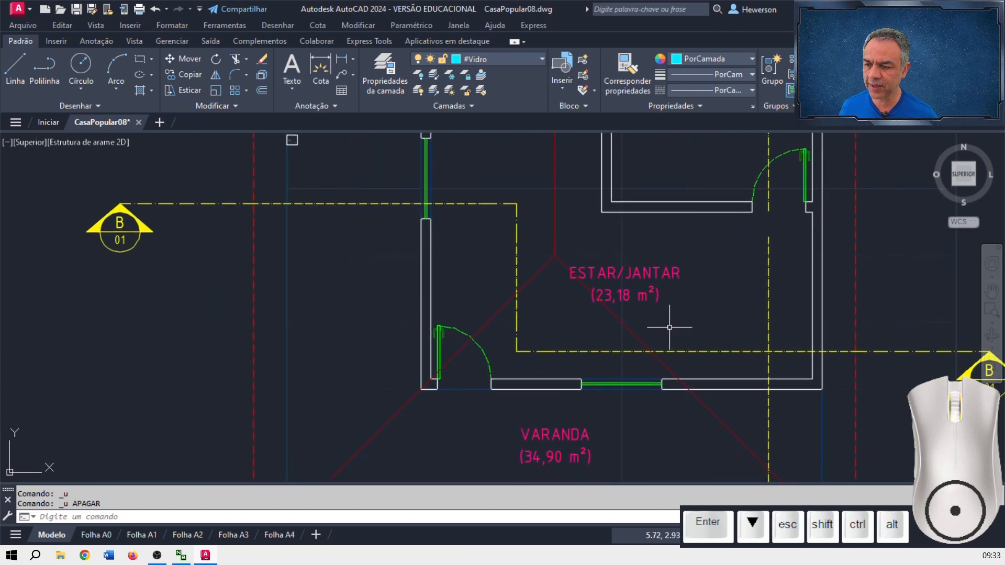
pyautogui.click(534, 57)
pyautogui.scroll(7, 531, 158)
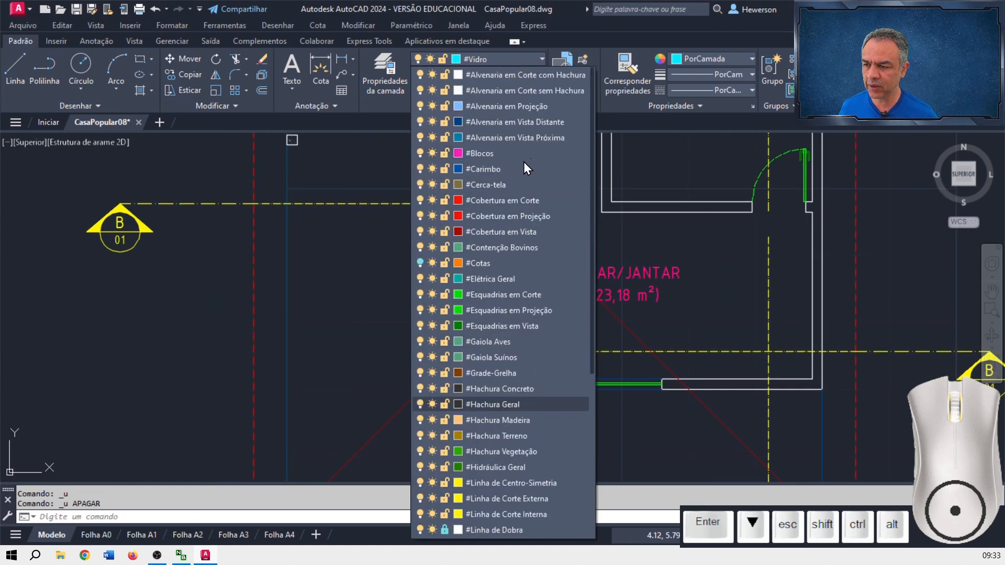
pyautogui.click(419, 263)
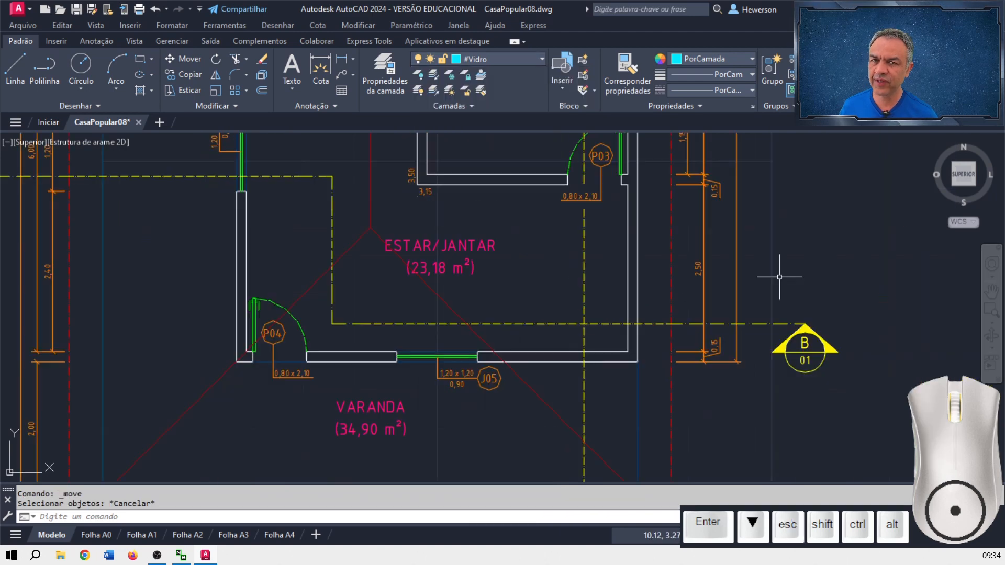
pyautogui.press('Escape')
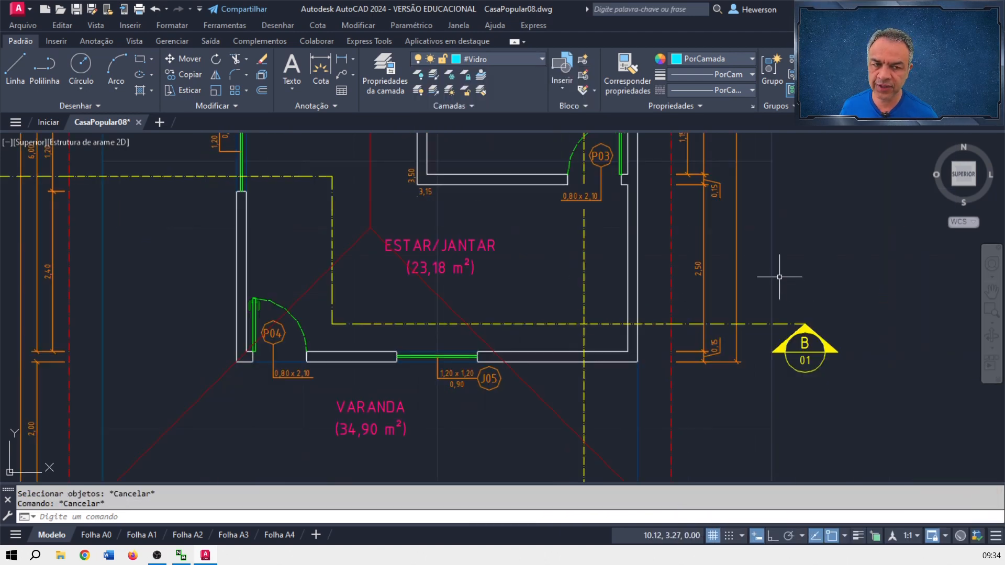
pyautogui.click(862, 541)
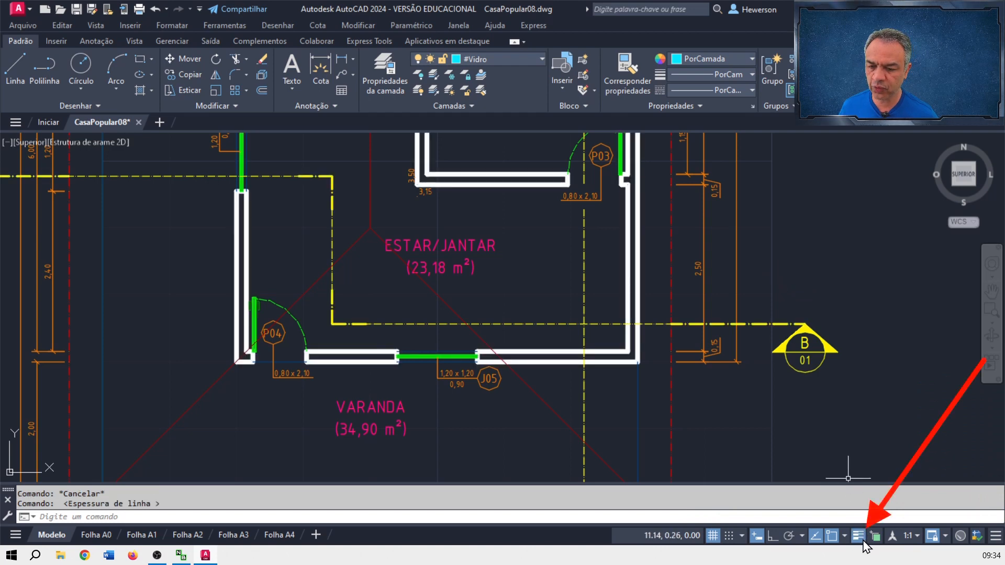
# - Move the B marker on the varanda-side cut line, with its horizontal segments, vertically to the end of the roof ridge in Estar/Jantar
pyautogui.click(186, 58)
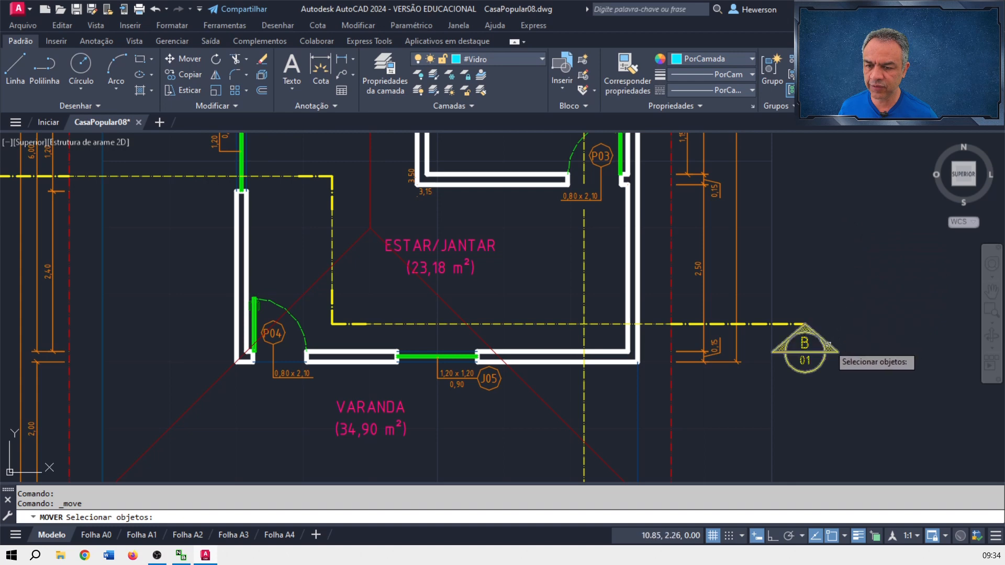
pyautogui.click(828, 346)
pyautogui.click(788, 324)
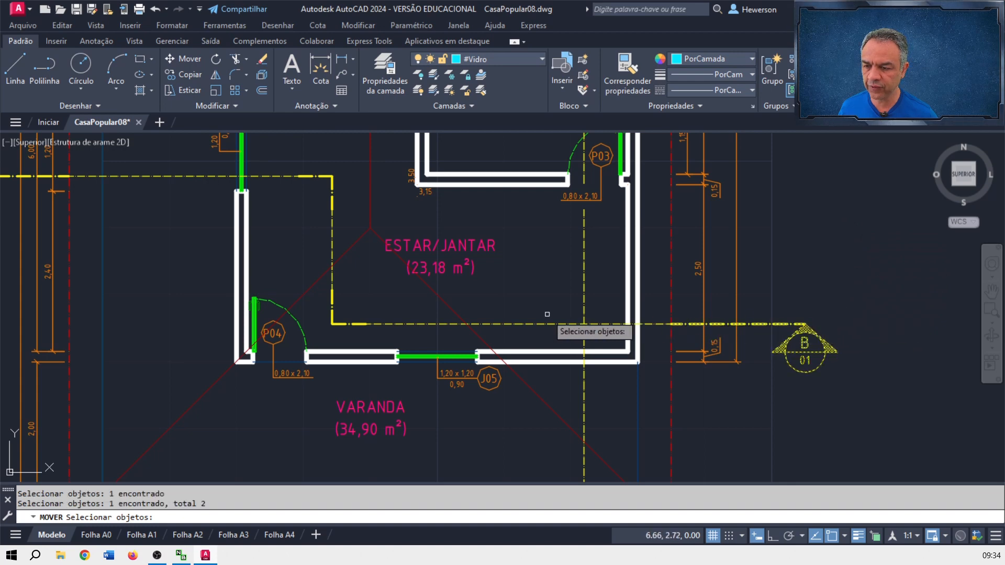
pyautogui.click(519, 324)
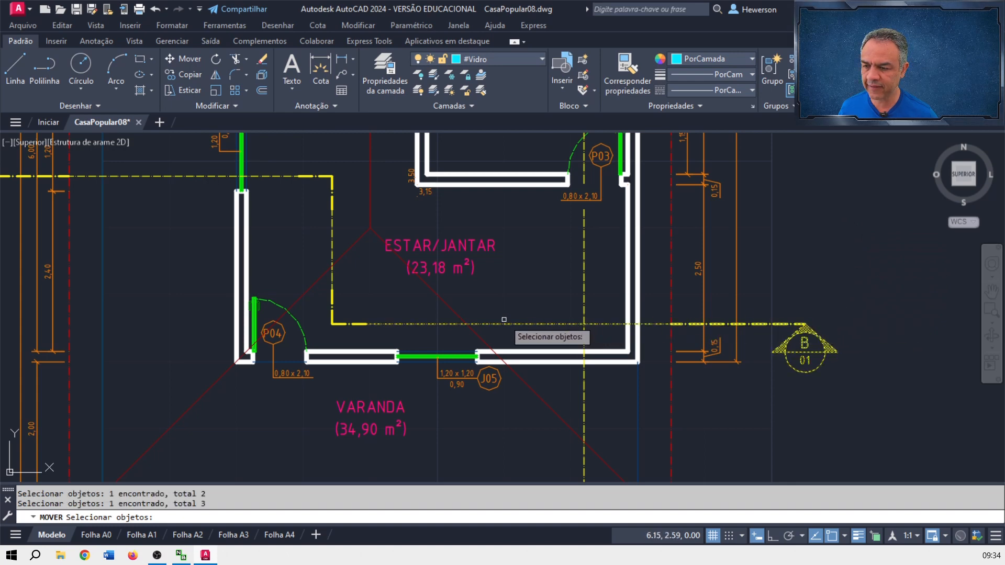
pyautogui.click(353, 324)
pyautogui.press('Return')
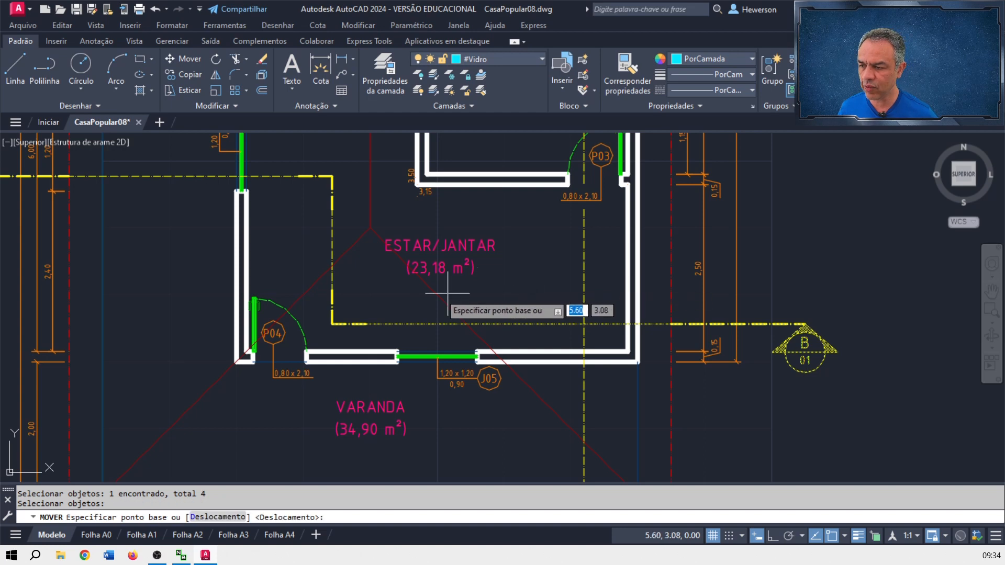
pyautogui.scroll(2, 395, 291)
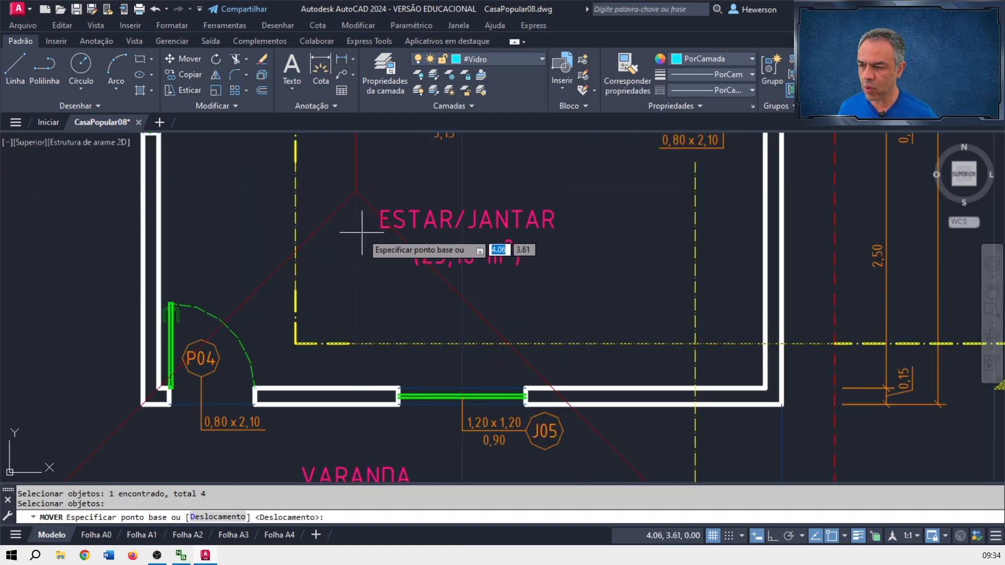
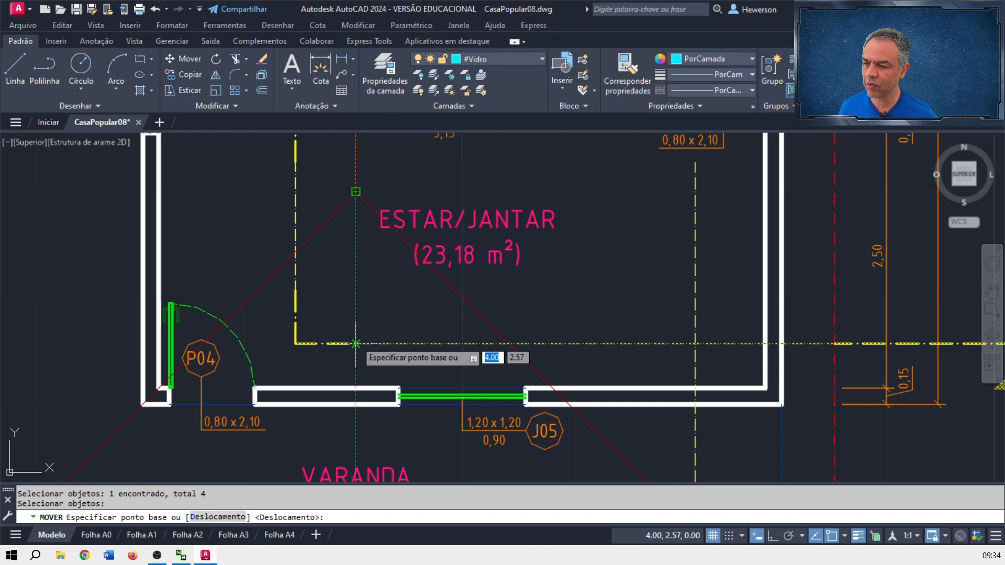
pyautogui.click(355, 344)
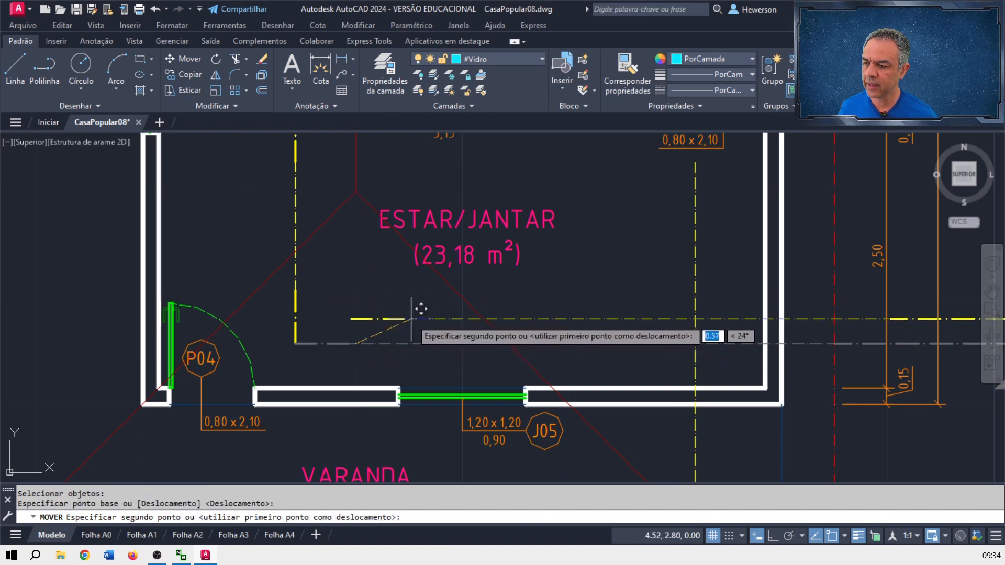
pyautogui.click(356, 191)
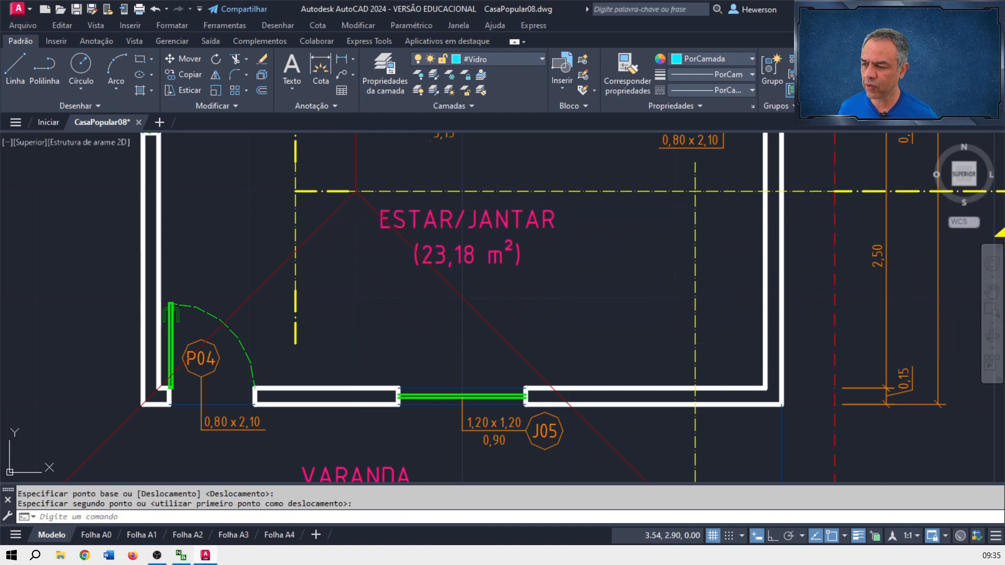
# - Delete the two vertical cut-line segments of section B that extend below the moved horizontal line
pyautogui.click(296, 305)
pyautogui.click(296, 230)
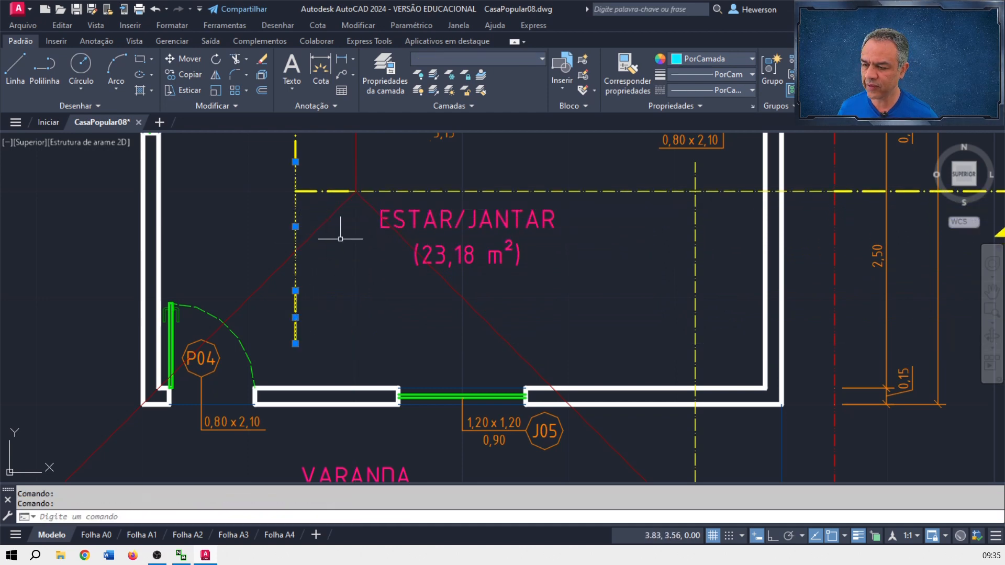
pyautogui.press('Delete')
# - Stretch the remaining vertical segment of cut line B down to the start of the moved horizontal segment
pyautogui.moveTo(382, 210); pyautogui.dragTo(429, 323, button='middle')
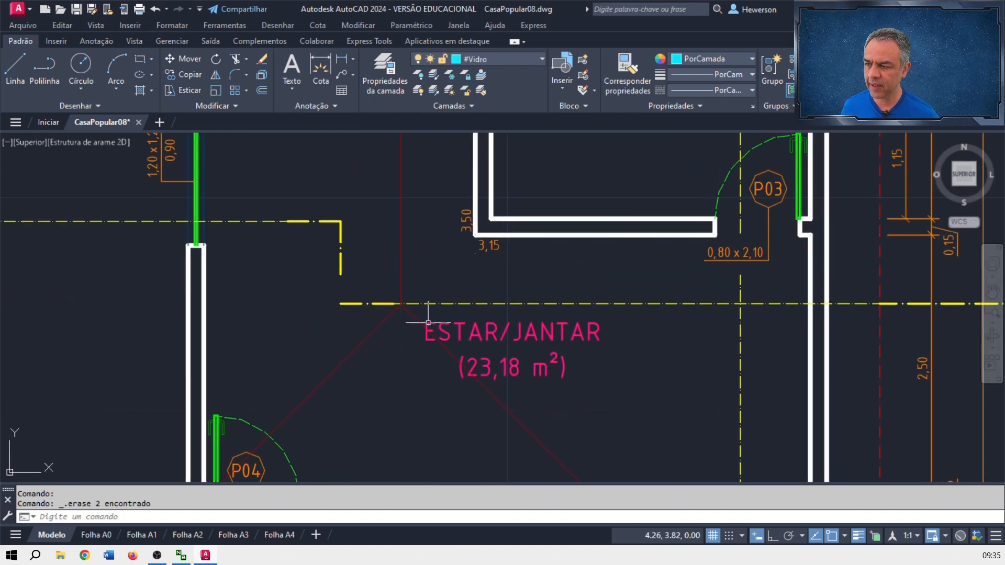
pyautogui.click(340, 266)
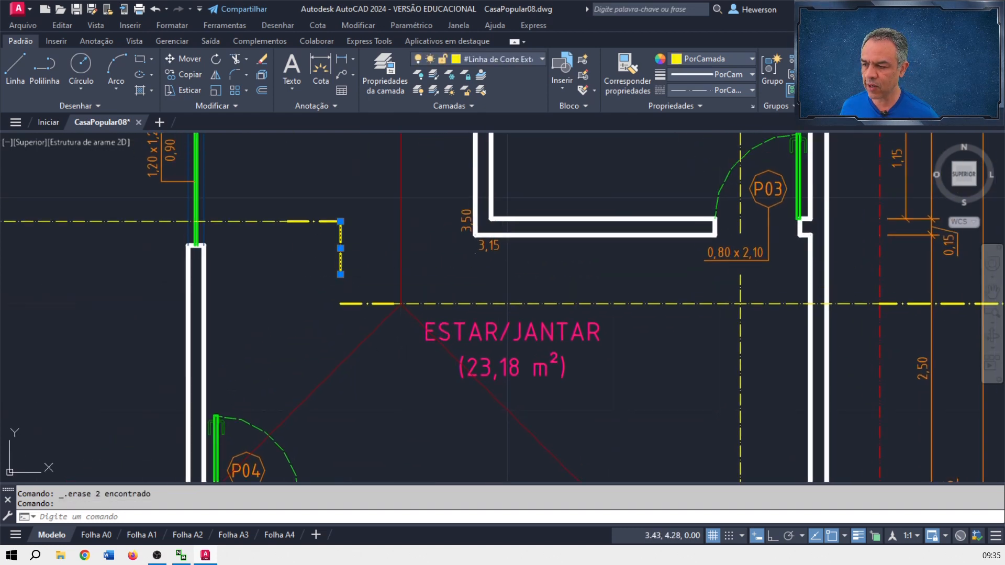
pyautogui.click(340, 274)
pyautogui.click(340, 304)
pyautogui.press('Escape')
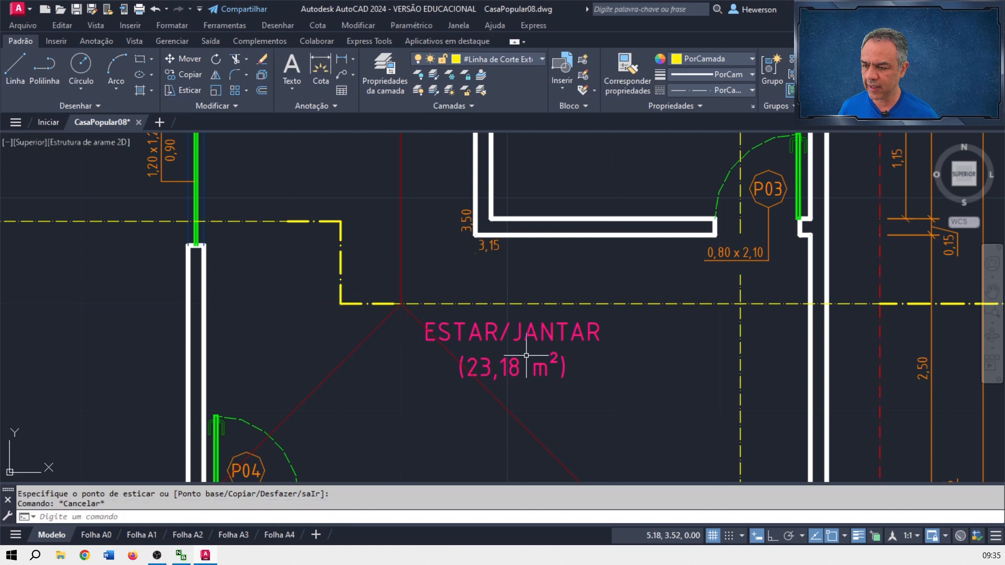
# - Change the four dashed upper roof slope lines in section BB to the #Cobertura em Corte layer, matching the cut roof's horizontal line
pyautogui.scroll(-2, 526, 355)
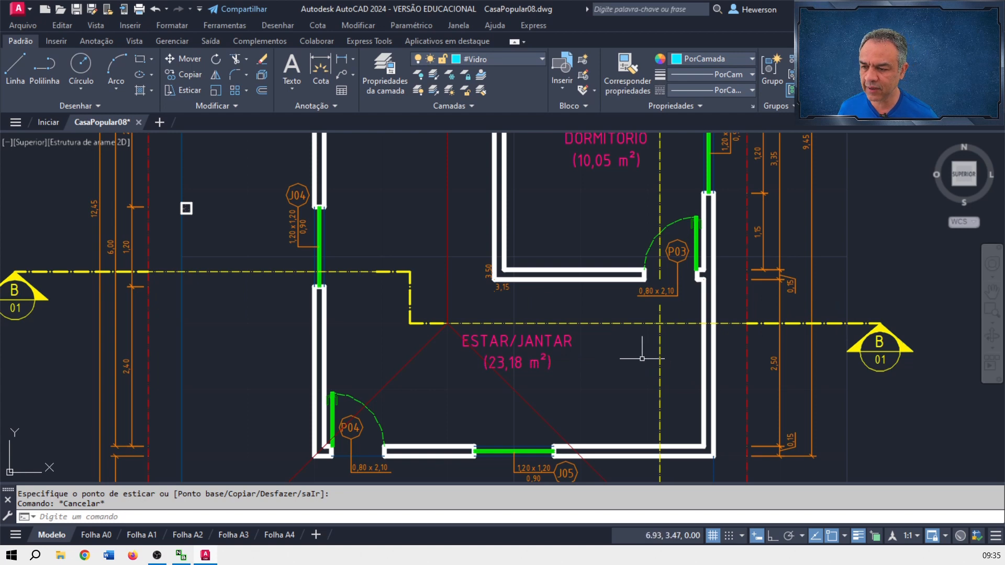
pyautogui.moveTo(642, 358); pyautogui.dragTo(667, 345, button='middle')
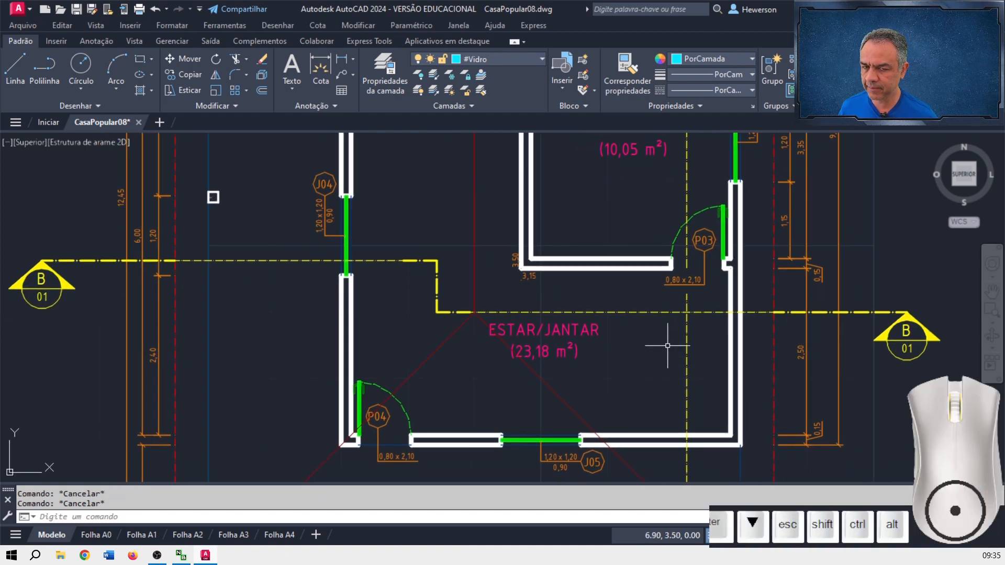
pyautogui.moveTo(616, 203); pyautogui.dragTo(613, 466, button='middle')
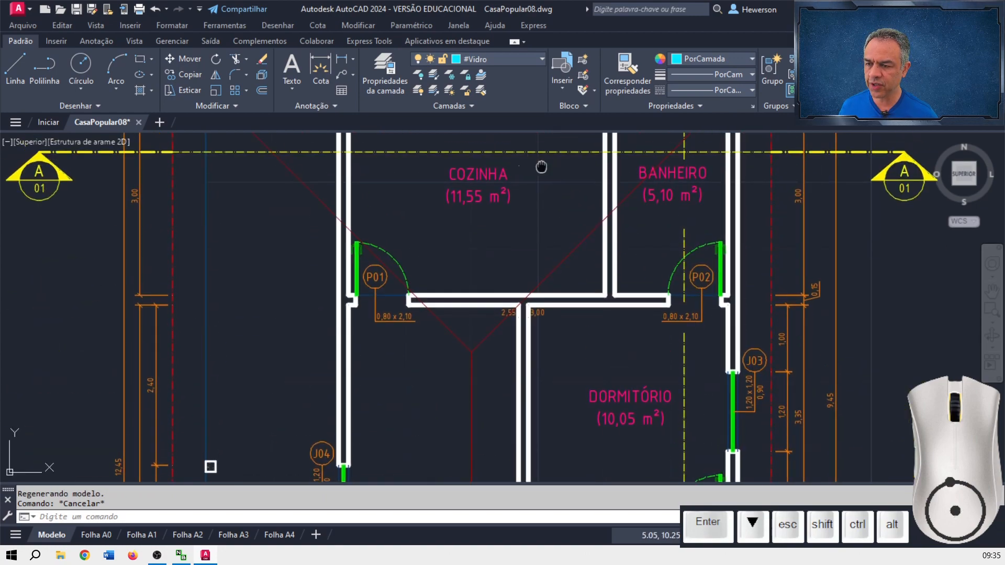
pyautogui.moveTo(539, 164); pyautogui.dragTo(495, 563, button='middle')
pyautogui.moveTo(497, 148); pyautogui.dragTo(596, 273, button='middle')
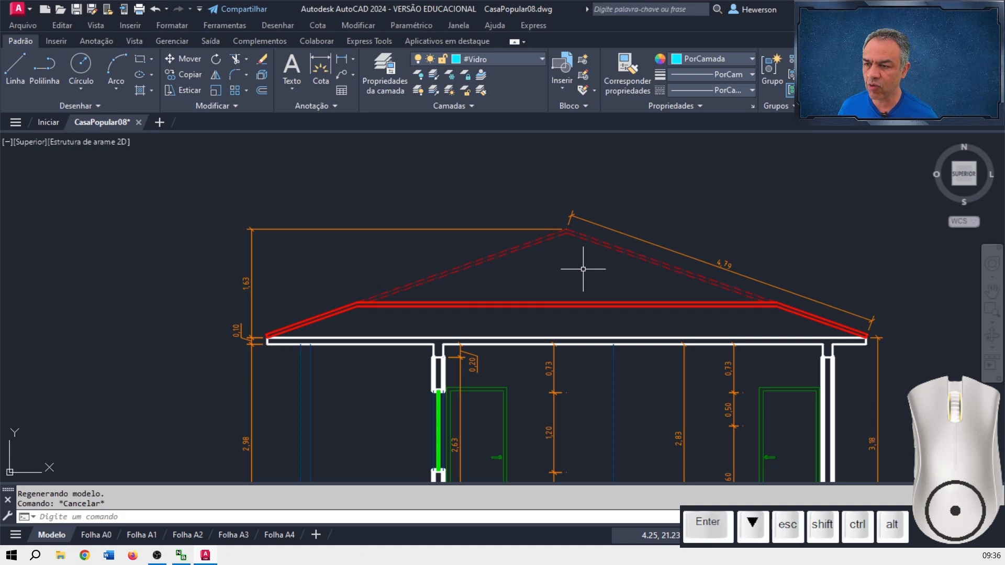
pyautogui.click(482, 90)
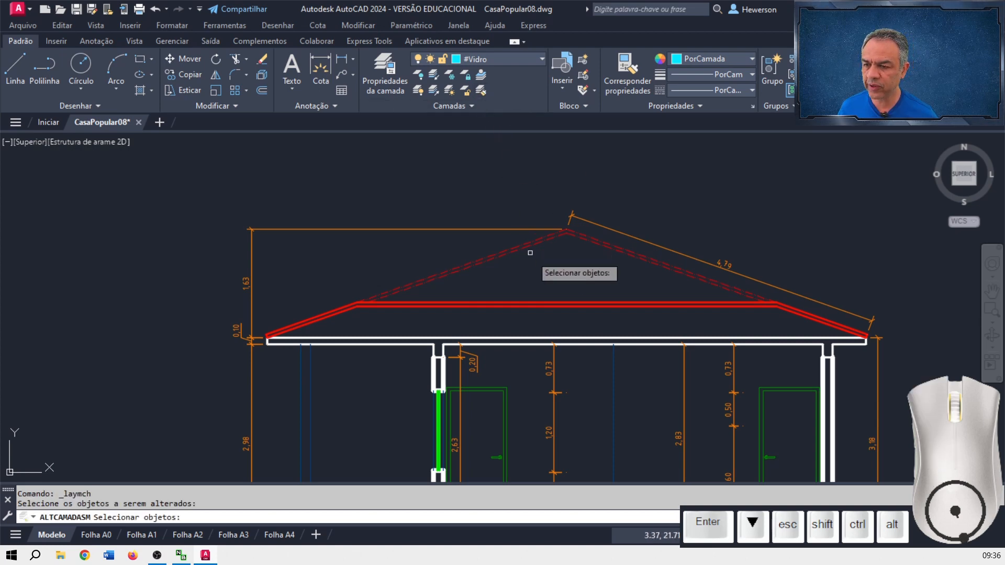
pyautogui.click(680, 276)
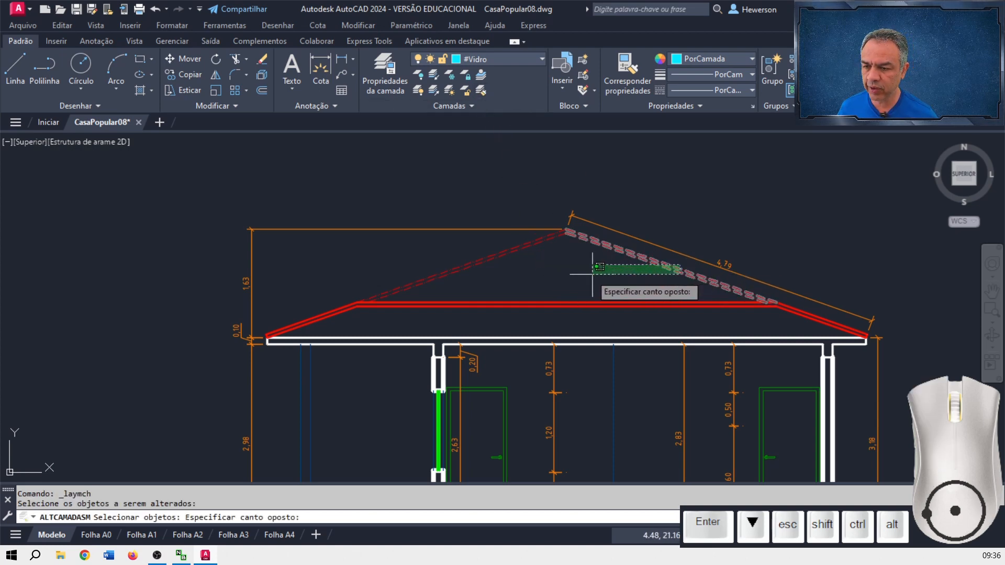
pyautogui.click(413, 273)
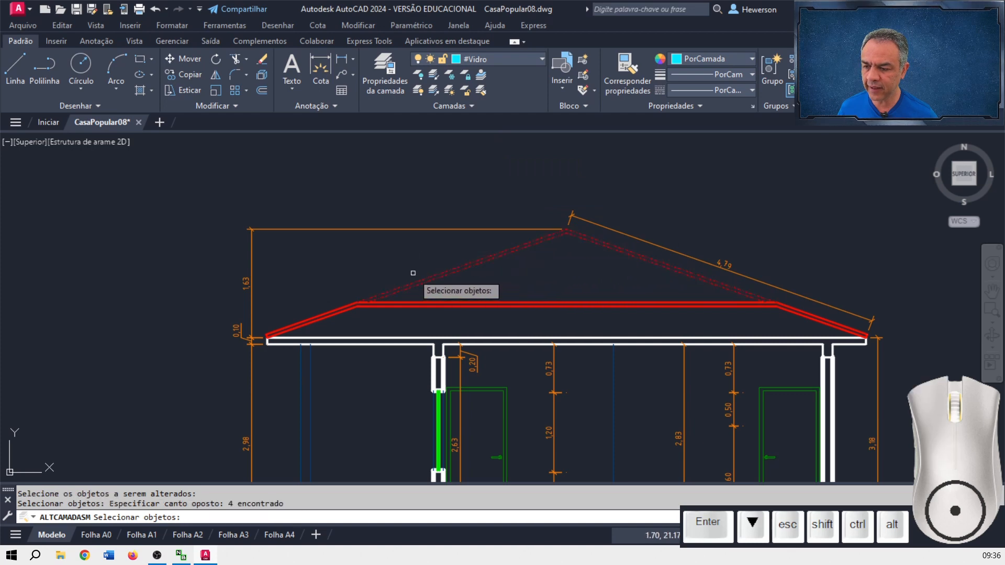
pyautogui.press('Return')
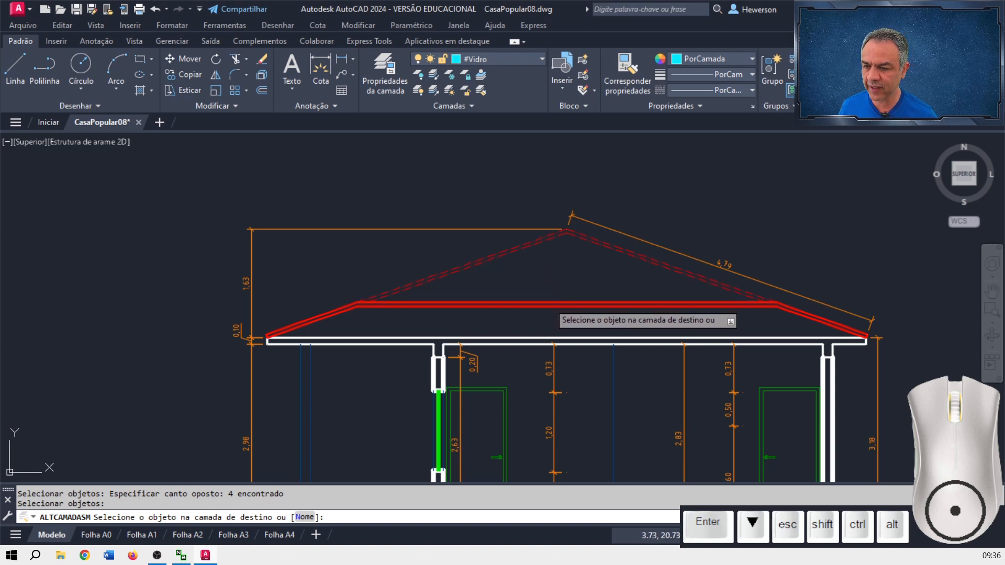
pyautogui.click(548, 302)
# - Delete the two horizontal roof lines between the slopes in section BB
pyautogui.click(567, 270)
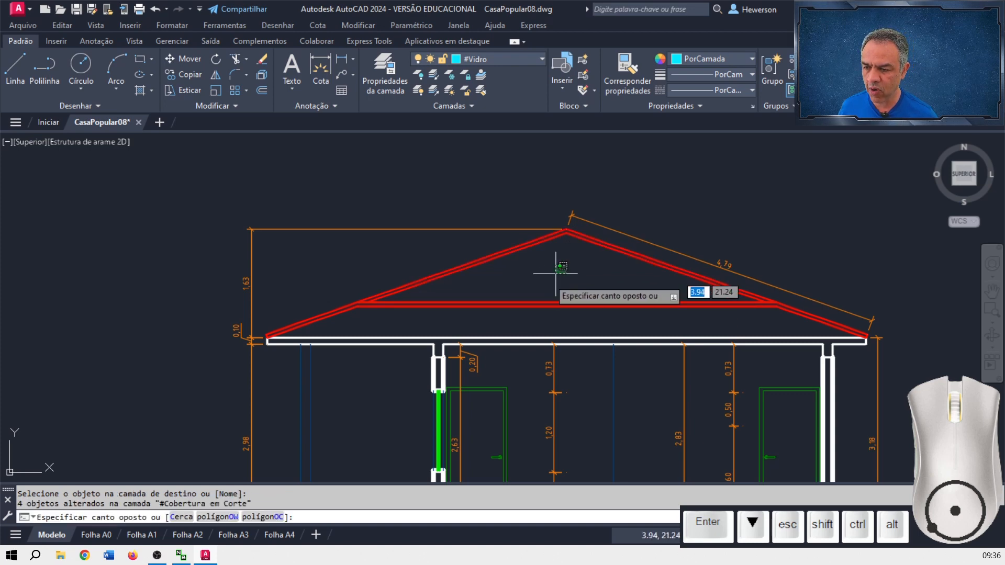
pyautogui.click(520, 322)
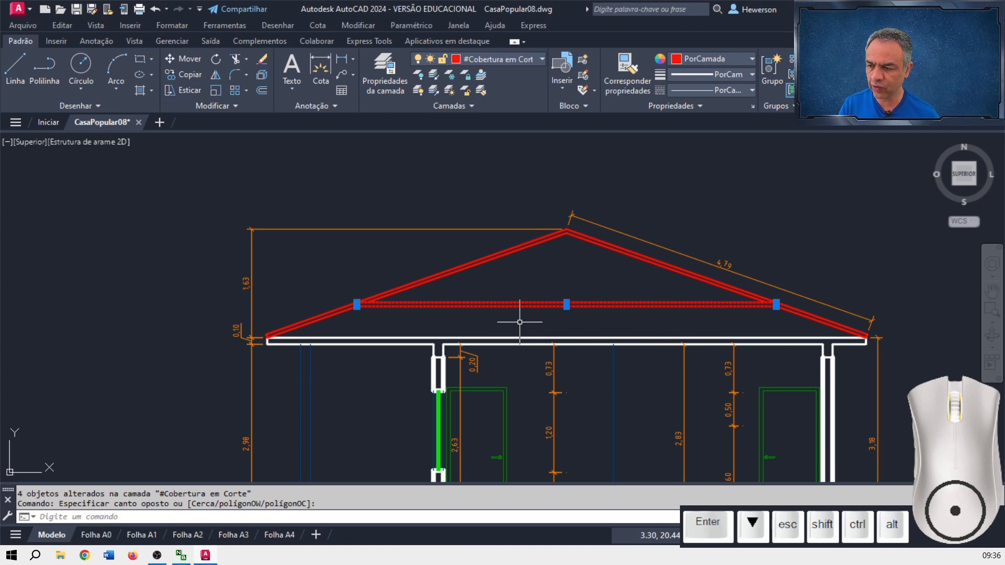
pyautogui.press('Delete')
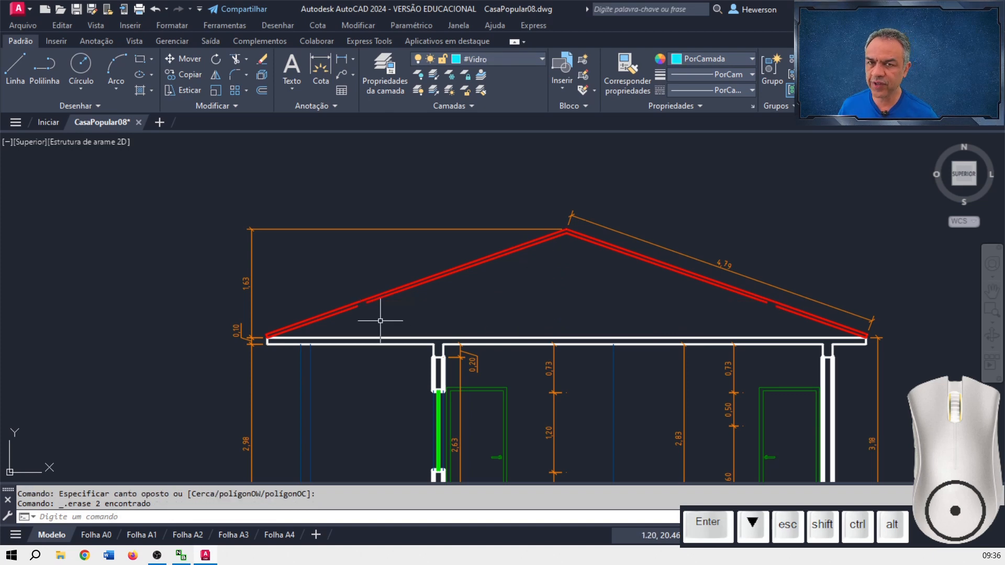
pyautogui.press('Escape')
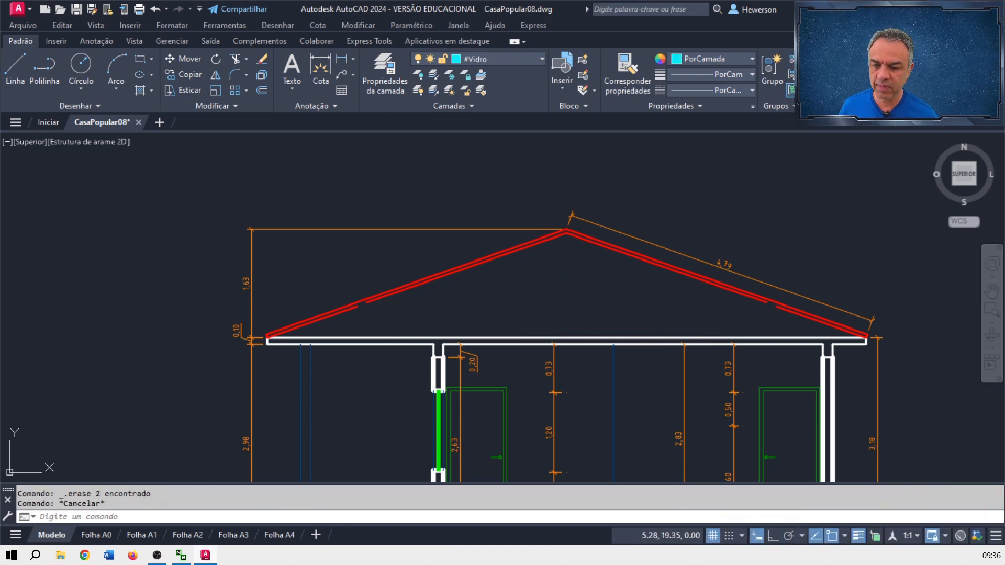
# - Turn off the lineweight display
pyautogui.click(858, 536)
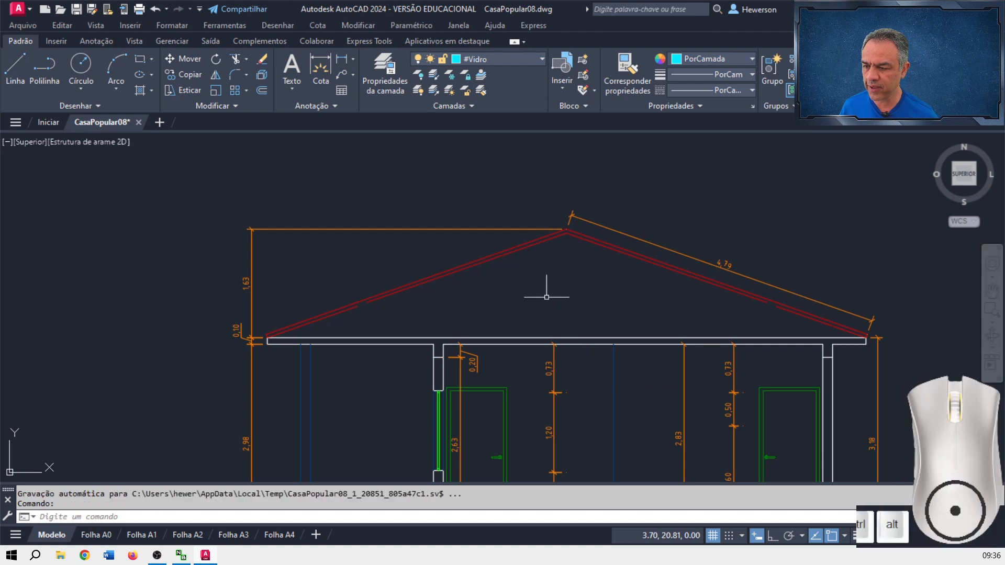
pyautogui.scroll(5, 418, 301)
pyautogui.moveTo(507, 286); pyautogui.dragTo(508, 294, button='middle')
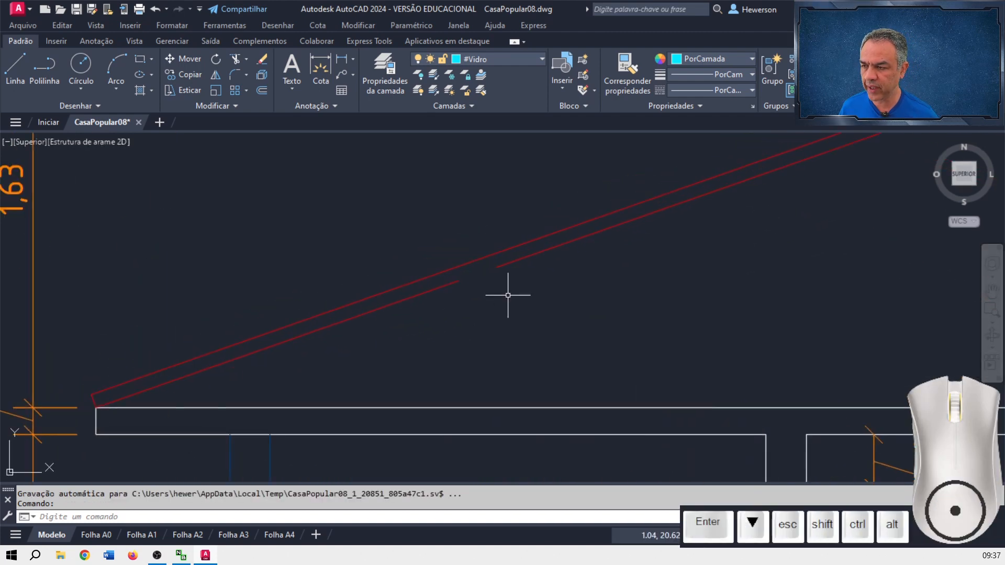
# - Join the split lower and upper lines of the left roof slope in section BB into one continuous line each
pyautogui.click(244, 104)
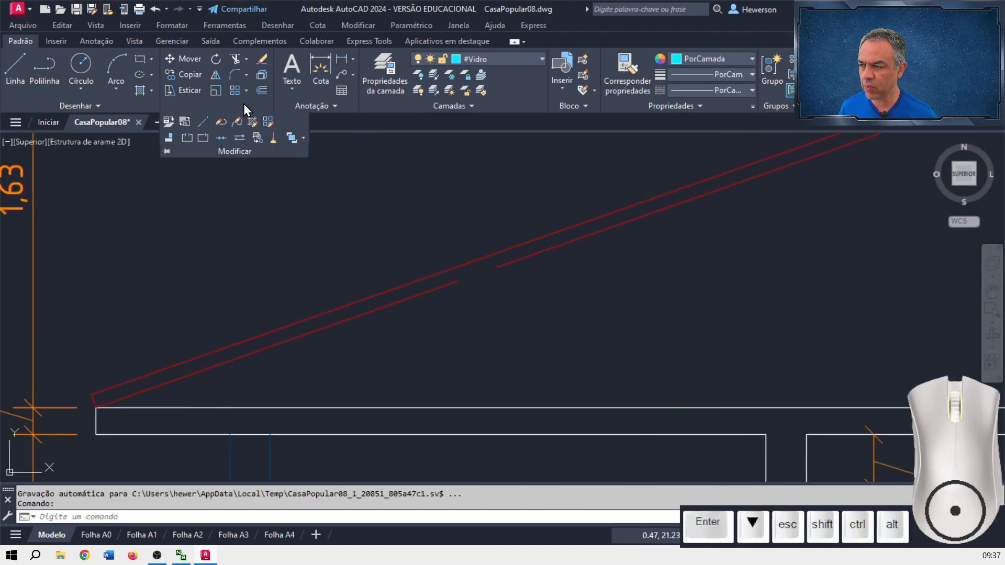
pyautogui.click(225, 138)
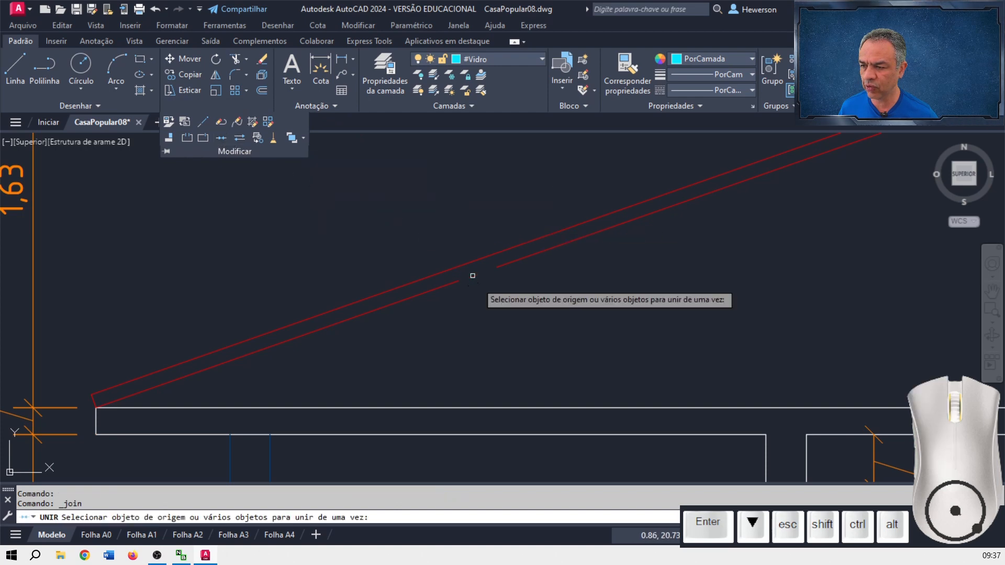
pyautogui.click(512, 262)
pyautogui.click(455, 281)
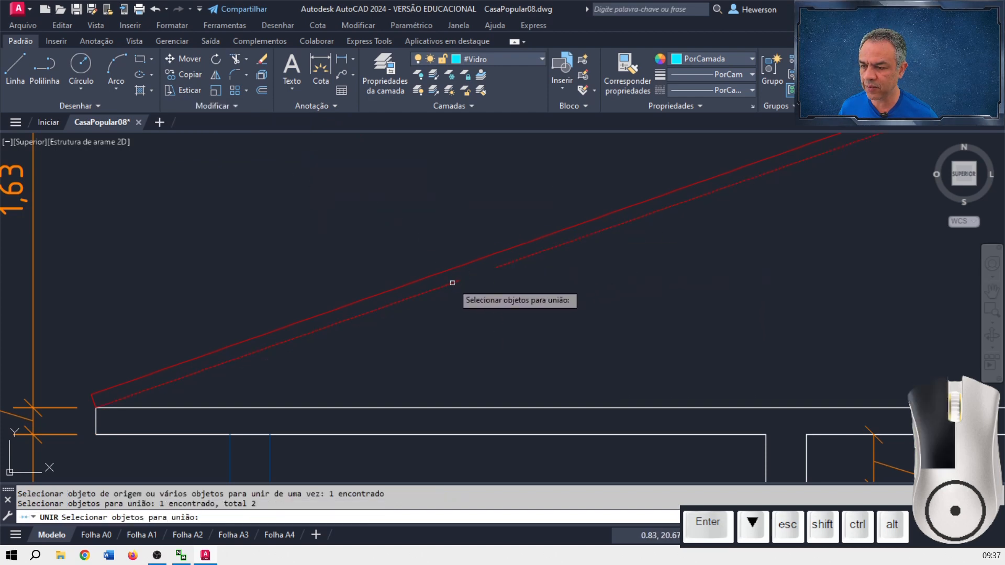
pyautogui.press('Return')
pyautogui.press('Return')
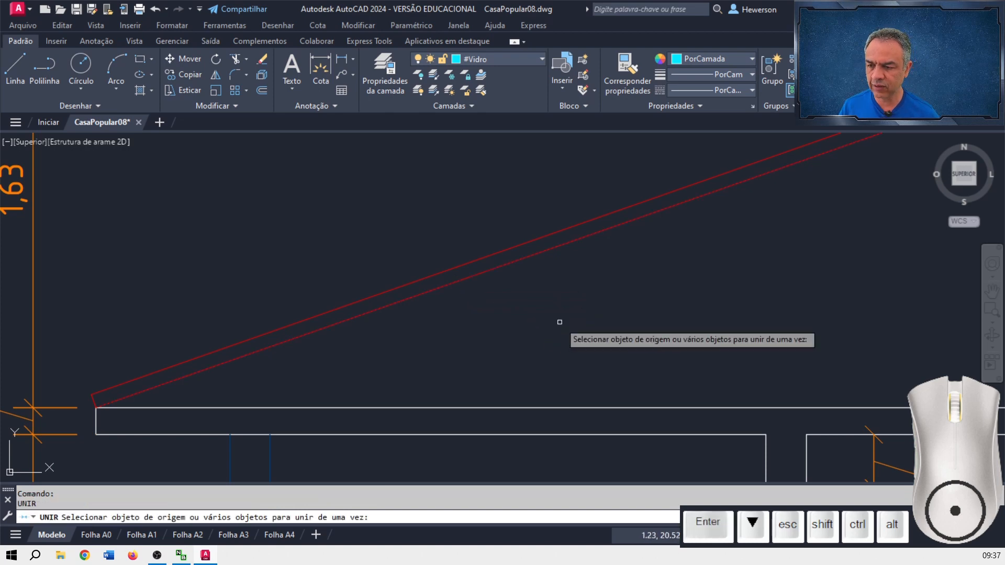
pyautogui.click(483, 256)
pyautogui.click(406, 282)
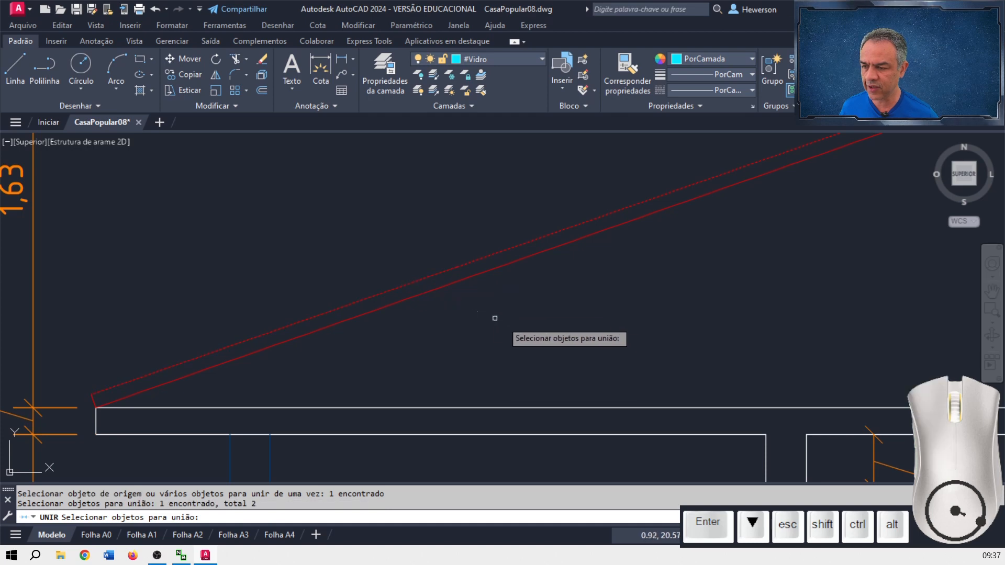
pyautogui.press('Return')
# - Join the split lower and upper lines of the right roof slope in section BB into one continuous line each
pyautogui.press('Return')
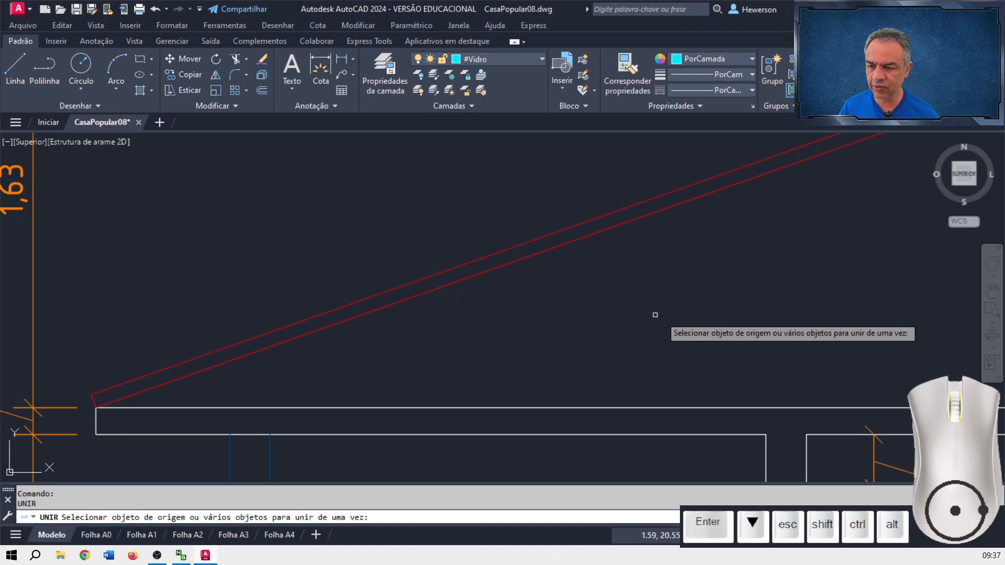
pyautogui.moveTo(656, 316)
pyautogui.mouseDown(button='middle')
pyautogui.moveTo(287, 276)
pyautogui.moveTo(644, 303)
pyautogui.moveTo(428, 381)
pyautogui.moveTo(363, 386)
pyautogui.mouseUp(button='middle')
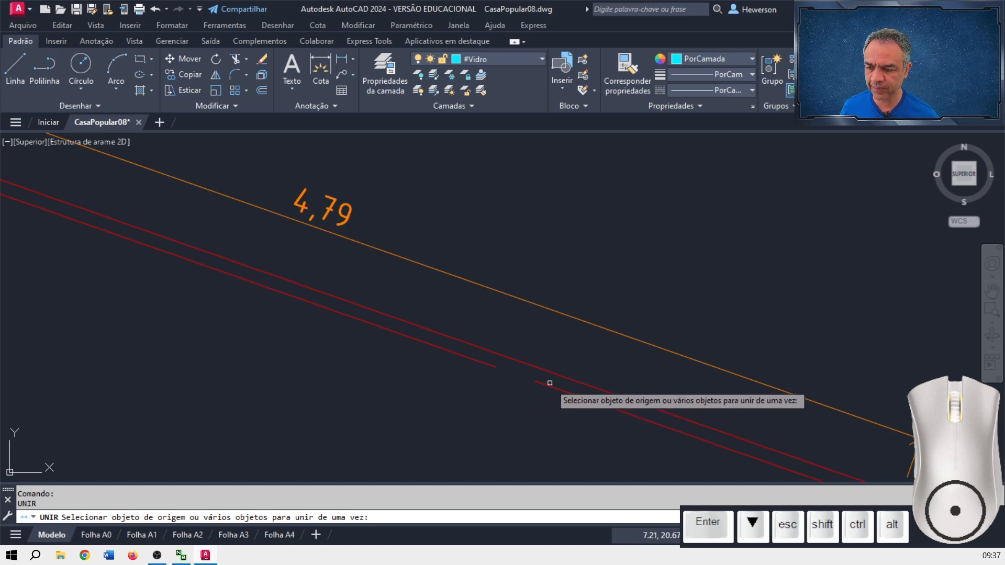
pyautogui.click(550, 384)
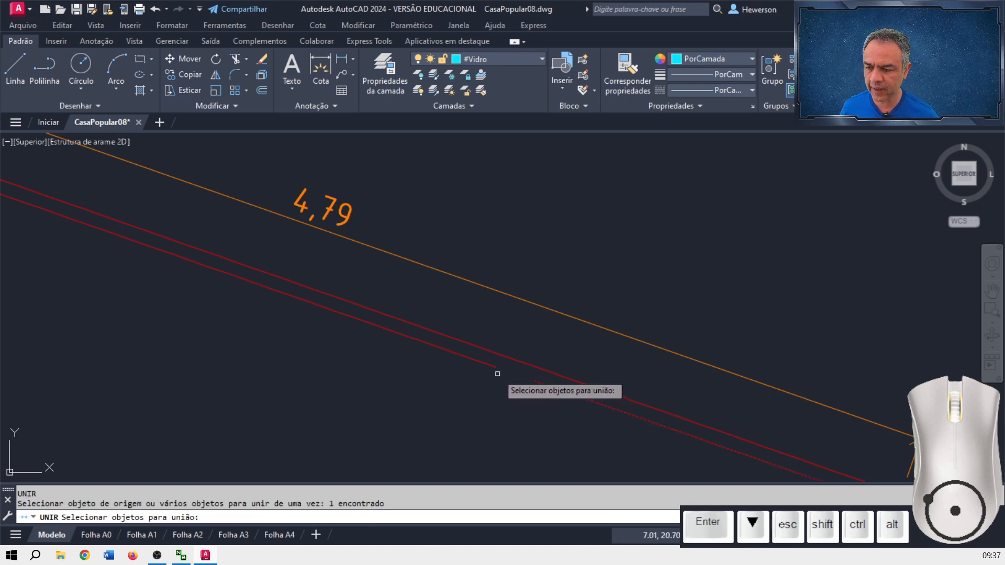
pyautogui.click(494, 367)
pyautogui.press('Return')
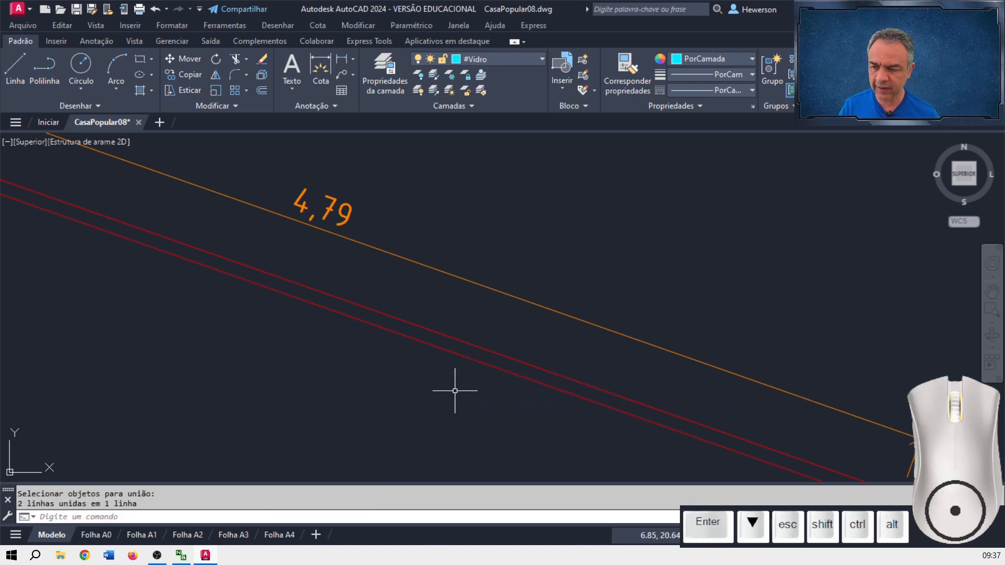
pyautogui.press('Return')
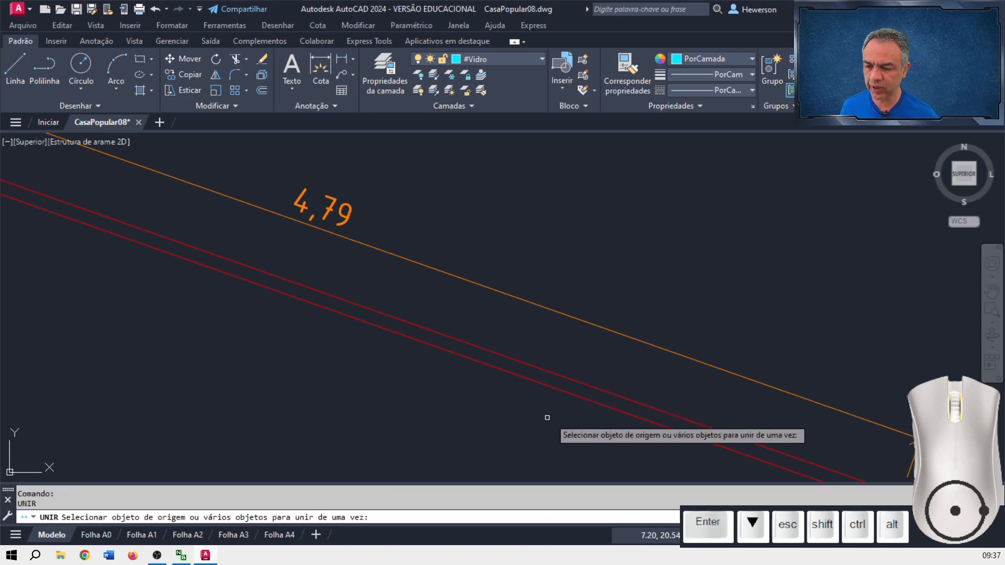
pyautogui.click(604, 400)
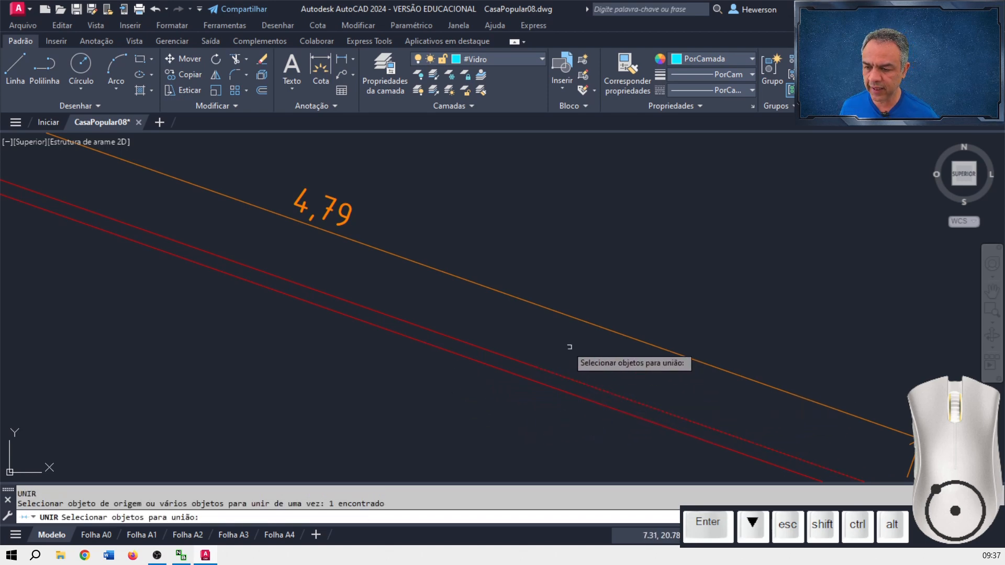
pyautogui.click(504, 351)
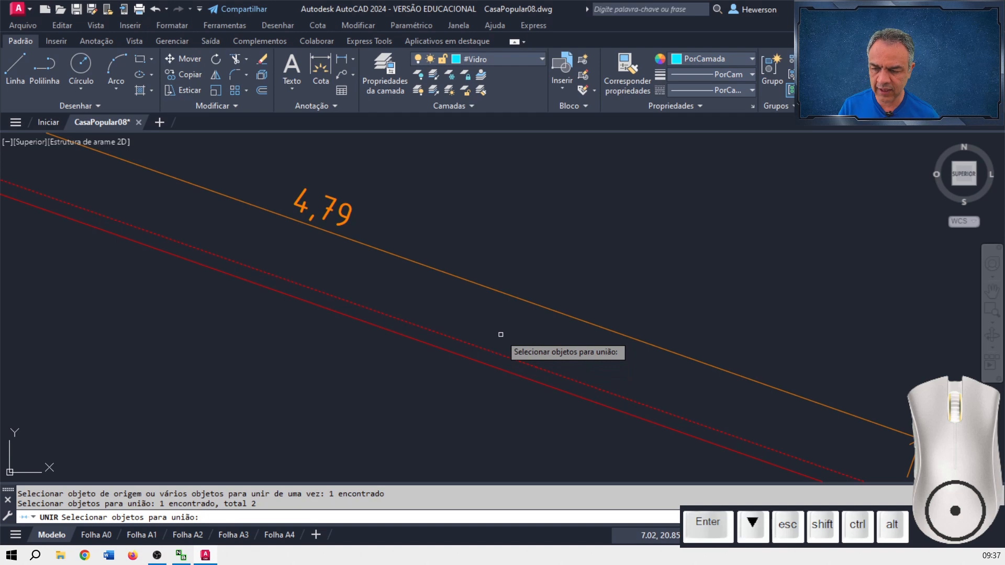
pyautogui.press('Return')
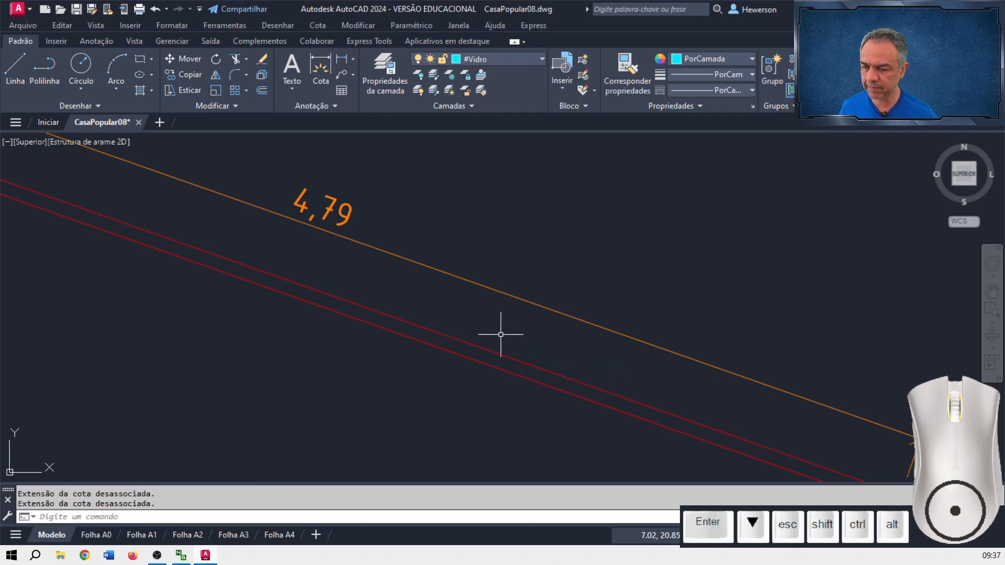
# - Delete the roof height dimension and the sloped roof length dimension from section AA
pyautogui.scroll(-5, 501, 335)
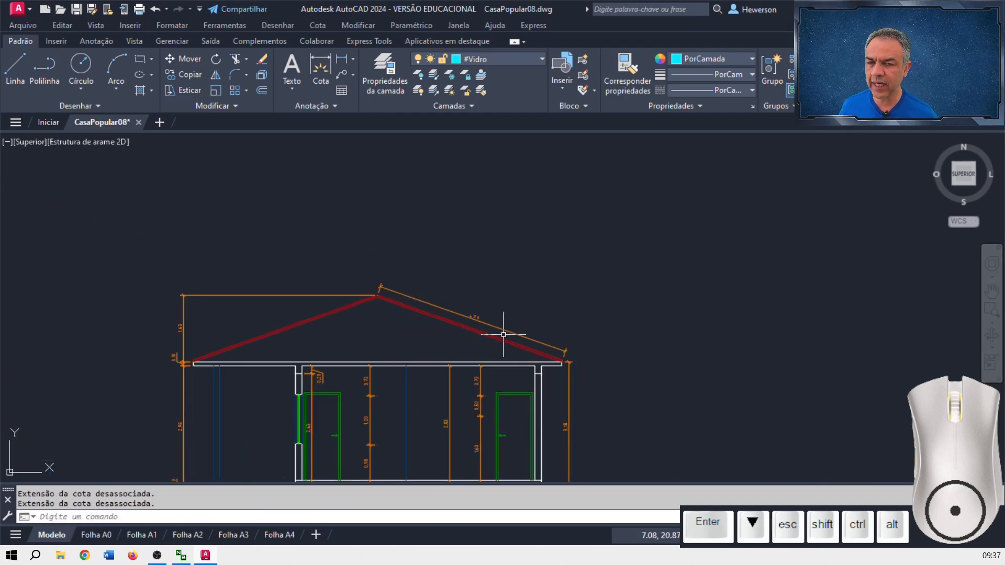
pyautogui.scroll(5, 419, 337)
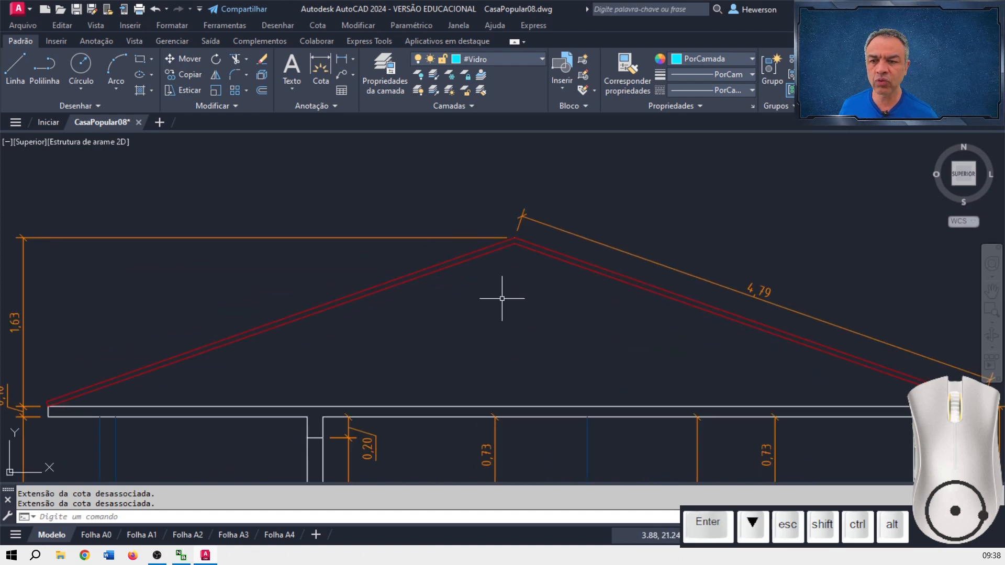
pyautogui.scroll(-3, 508, 298)
pyautogui.scroll(1, 588, 314)
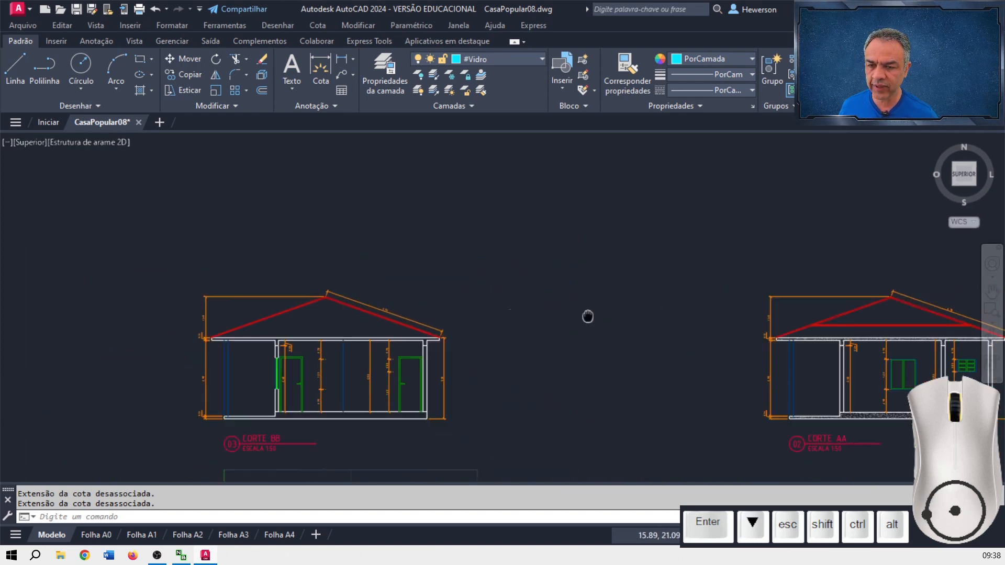
pyautogui.moveTo(588, 314); pyautogui.dragTo(240, 314, button='middle')
pyautogui.scroll(3, 505, 316)
pyautogui.moveTo(505, 316); pyautogui.dragTo(417, 327, button='middle')
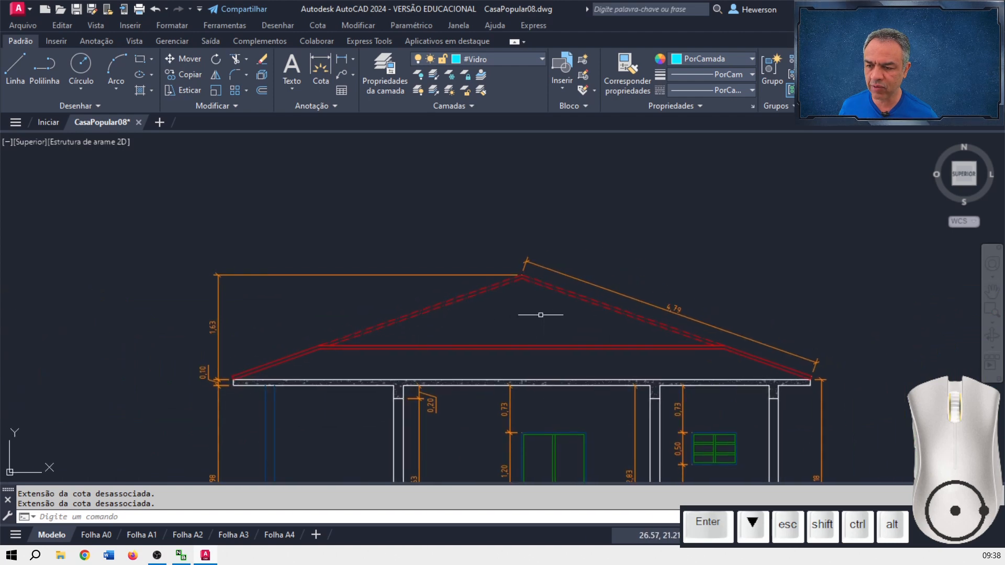
pyautogui.click(612, 293)
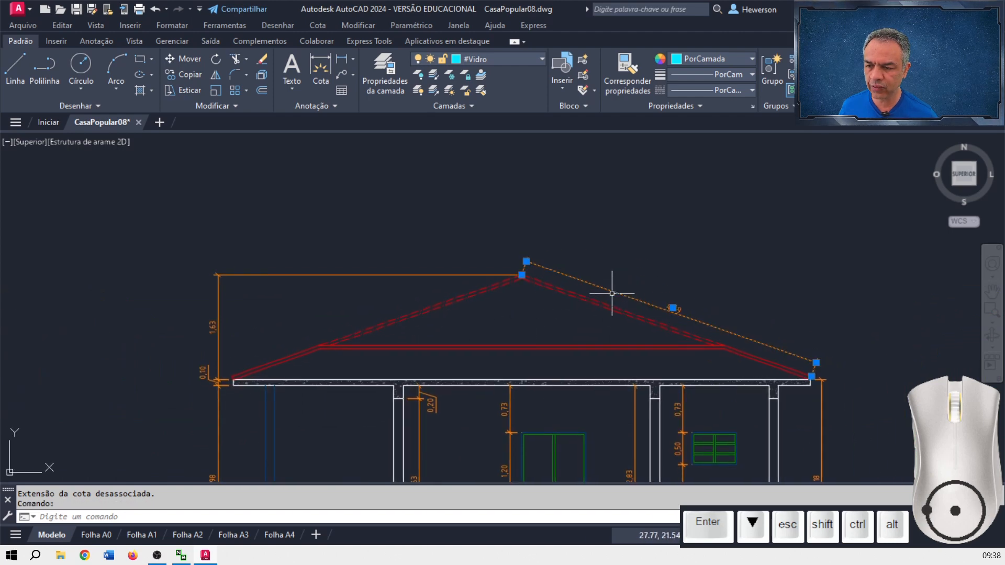
pyautogui.click(434, 275)
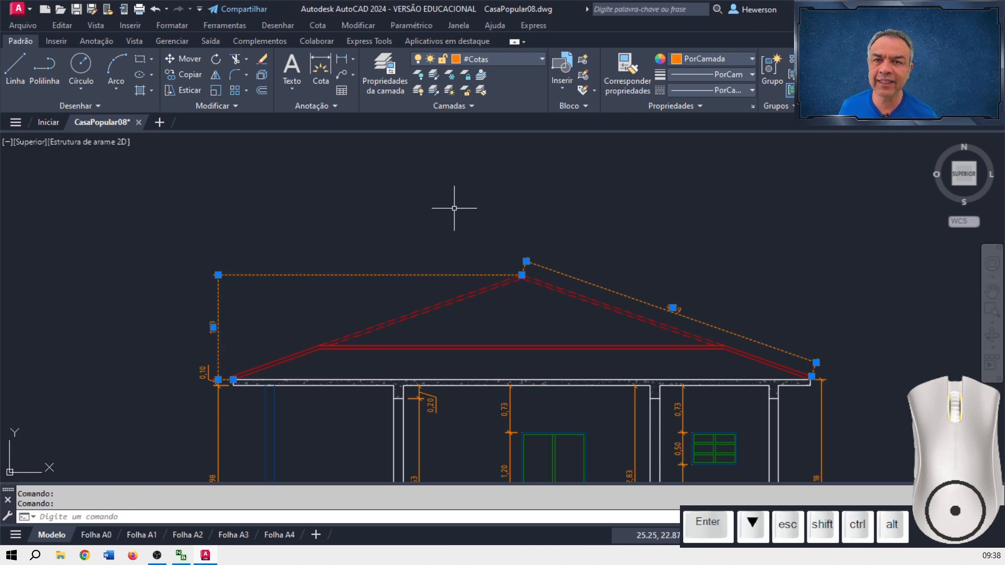
pyautogui.press('Delete')
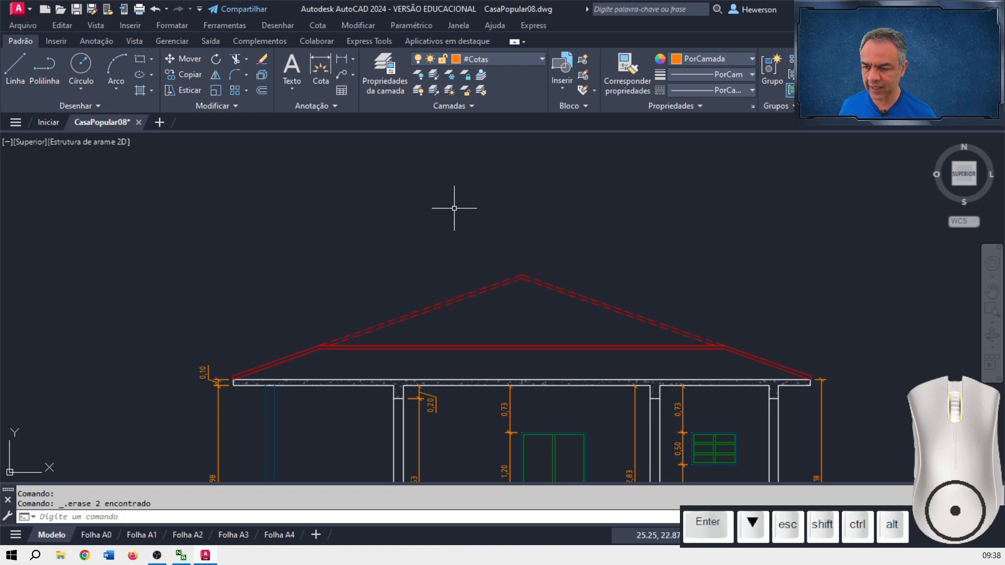
# - Turn on the #Símbolo de Nível layer to display the level symbols in section BB
pyautogui.moveTo(170, 250); pyautogui.dragTo(674, 240, button='middle')
pyautogui.scroll(-2, 673, 240)
pyautogui.moveTo(225, 254); pyautogui.dragTo(536, 244, button='middle')
pyautogui.scroll(2, 477, 263)
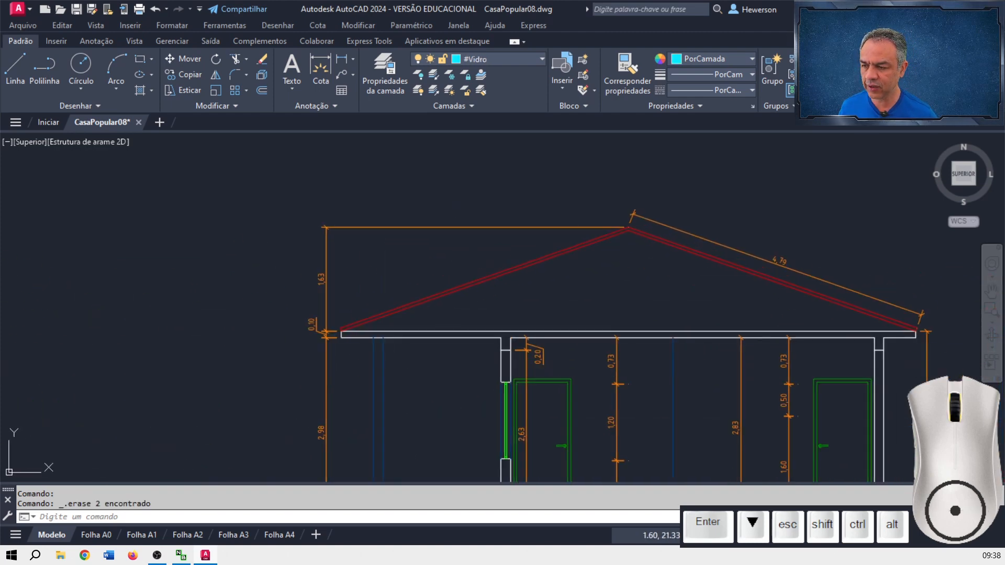
pyautogui.moveTo(471, 252); pyautogui.dragTo(330, 227, button='middle')
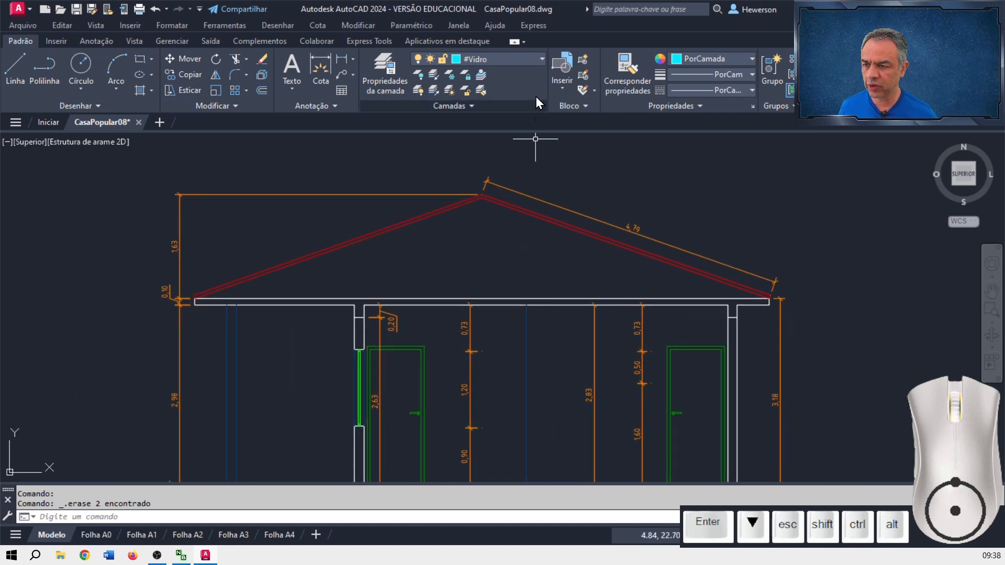
pyautogui.click(523, 59)
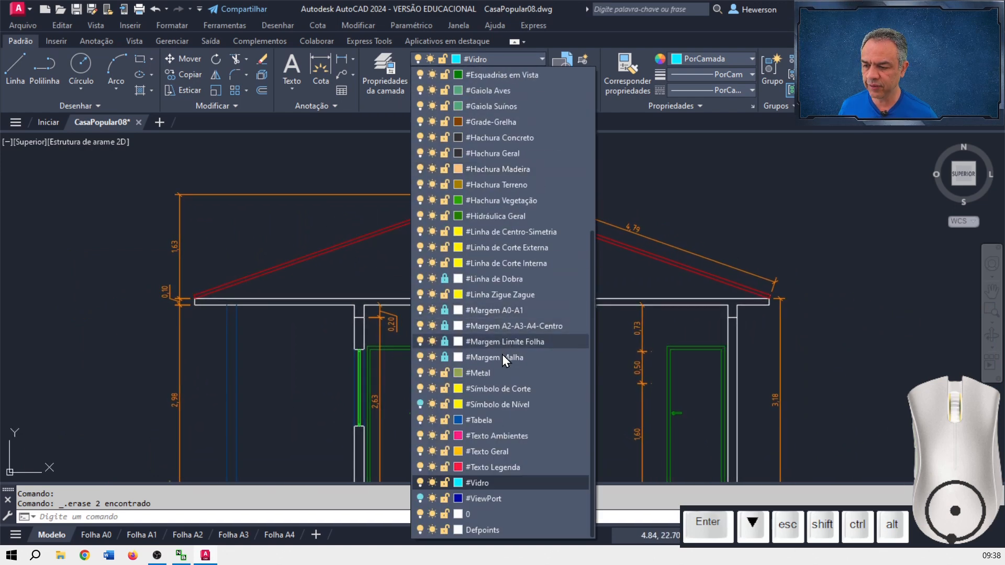
pyautogui.click(421, 405)
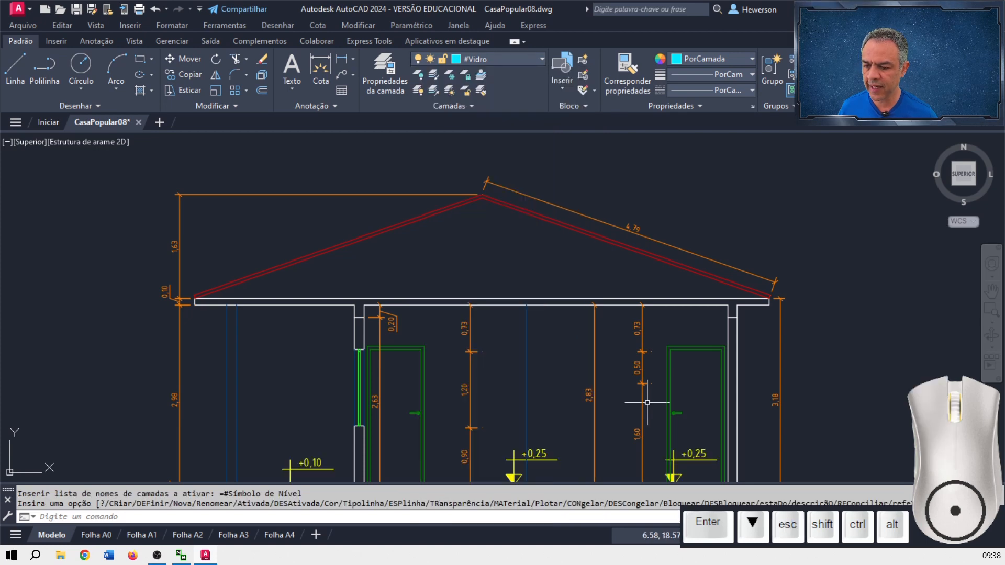
# - Delete the +0,25 level symbol beside the right-hand door in section BB
pyautogui.moveTo(649, 466)
pyautogui.mouseDown(button='middle')
pyautogui.moveTo(640, 450)
pyautogui.moveTo(642, 314)
pyautogui.mouseUp(button='middle')
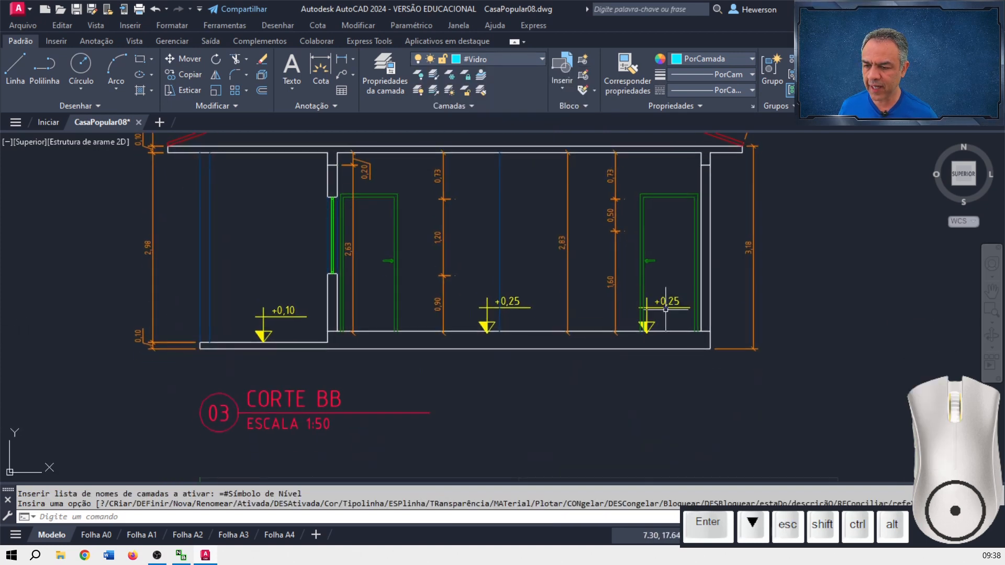
pyautogui.click(666, 307)
pyautogui.press('Delete')
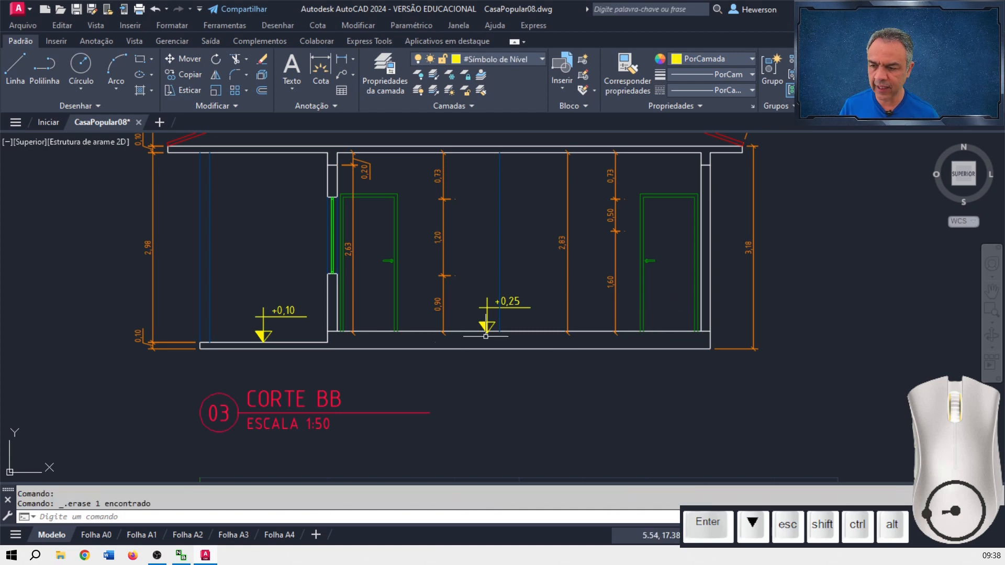
# - Move the remaining +0,25 level symbol by its tip onto the floor line, just right of the blue vertical line in section BB
pyautogui.scroll(8, 477, 317)
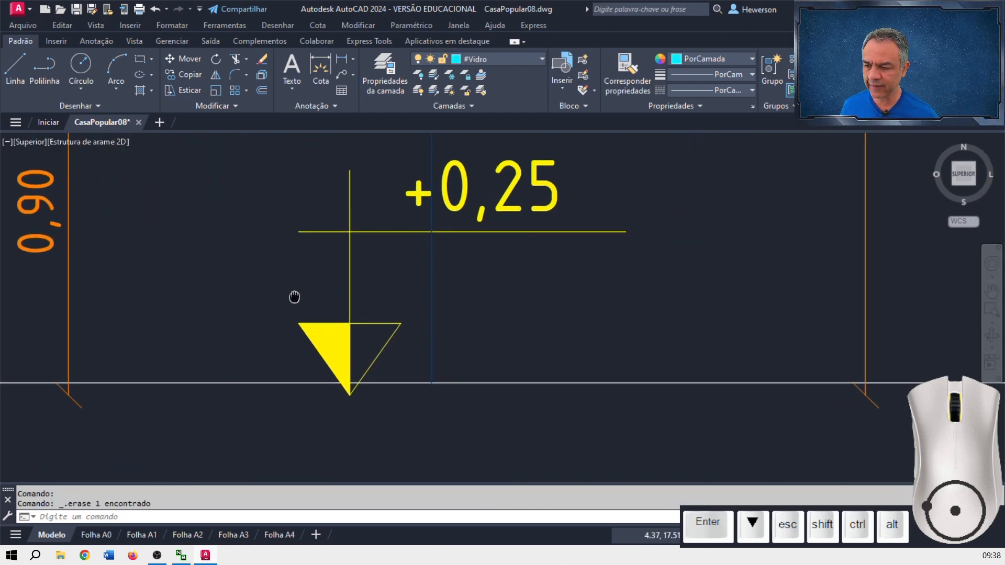
pyautogui.click(191, 59)
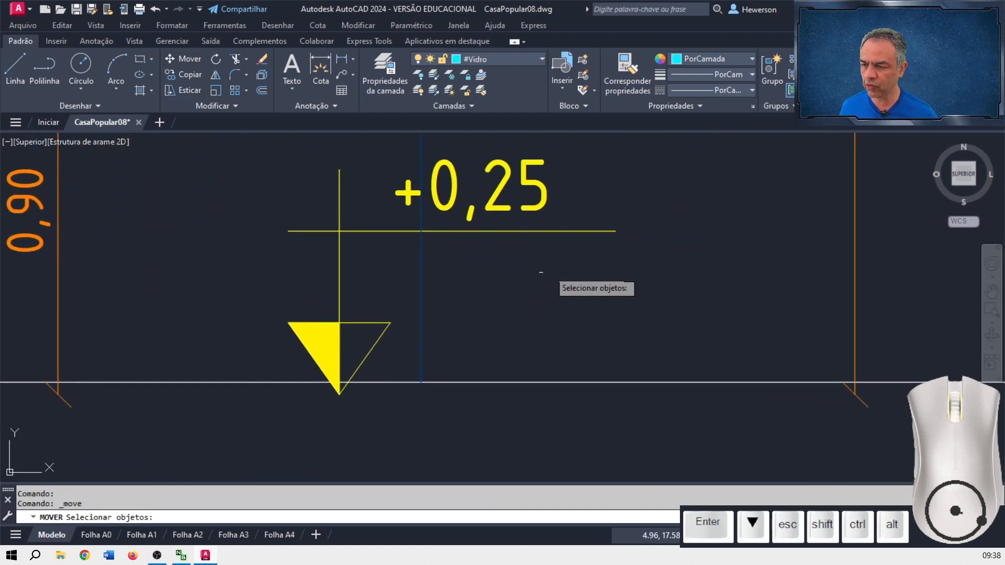
pyautogui.click(560, 230)
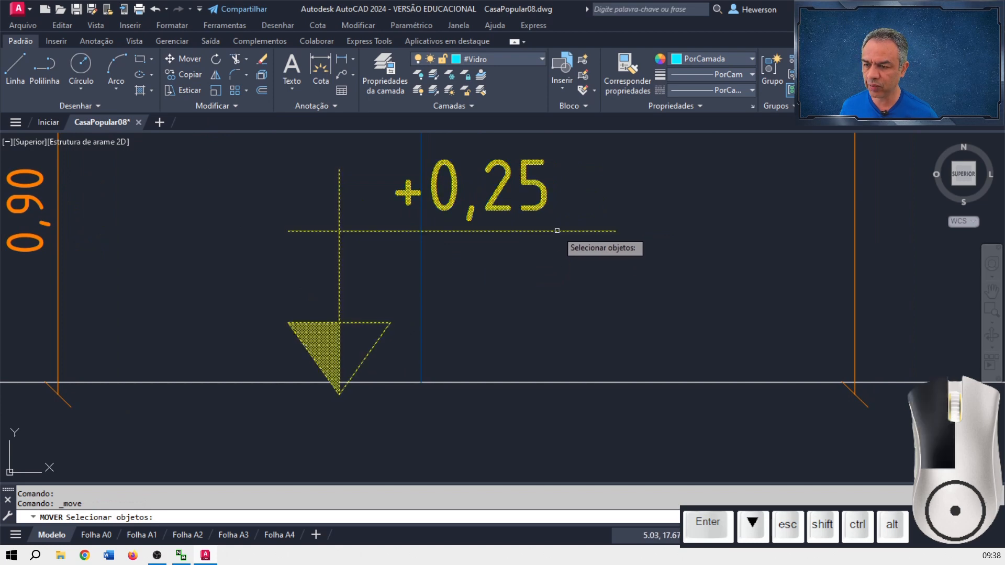
pyautogui.press('Return')
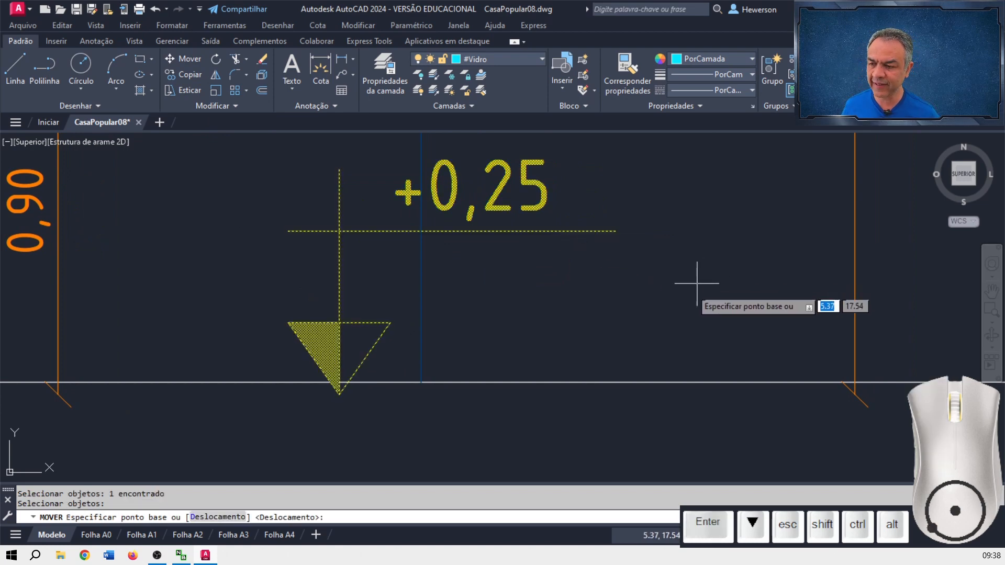
pyautogui.click(340, 394)
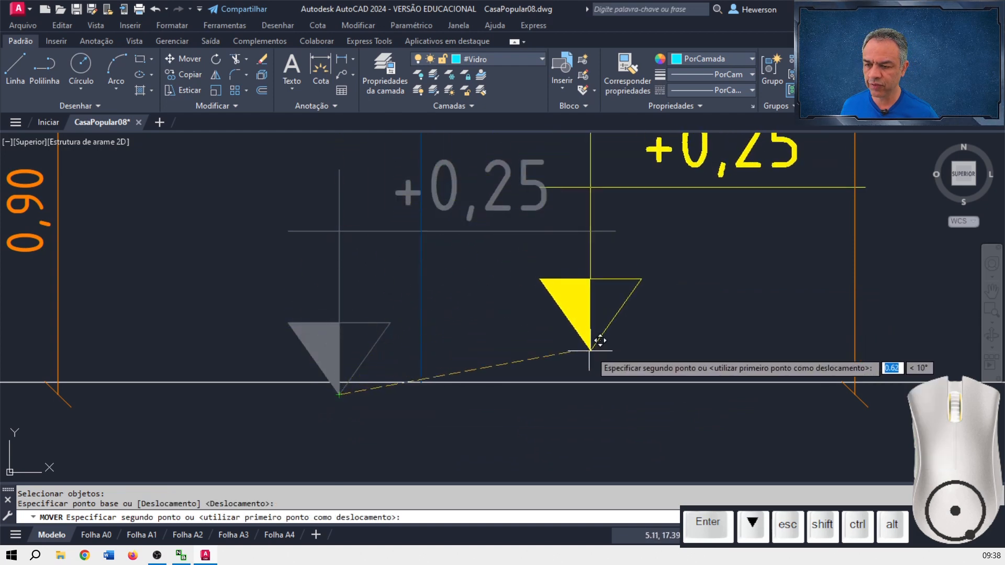
pyautogui.click(545, 382)
# - Set the NÍVEL attribute of the moved level symbol to +0,28
pyautogui.doubleClick(545, 286)
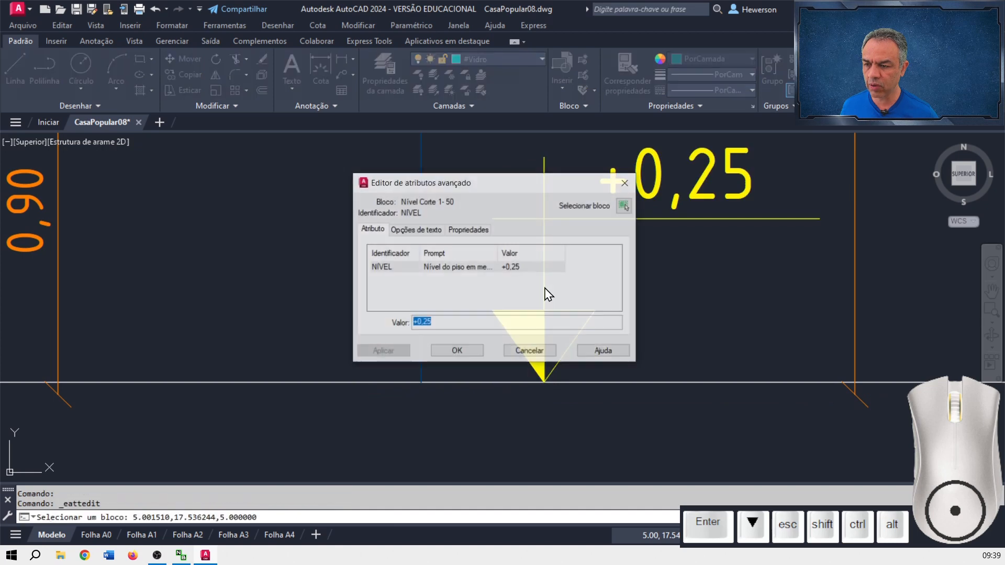
pyautogui.click(492, 323)
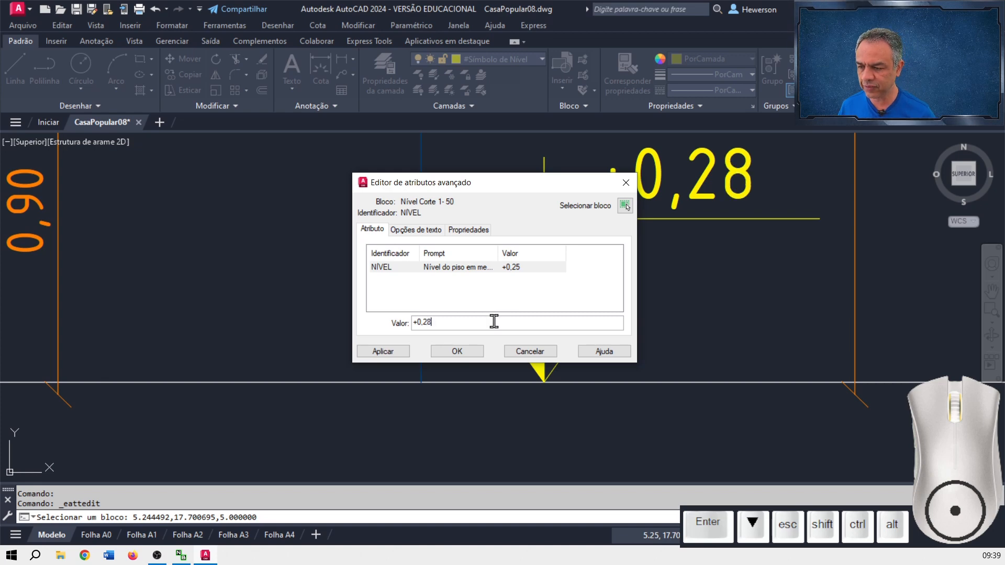
pyautogui.click(455, 353)
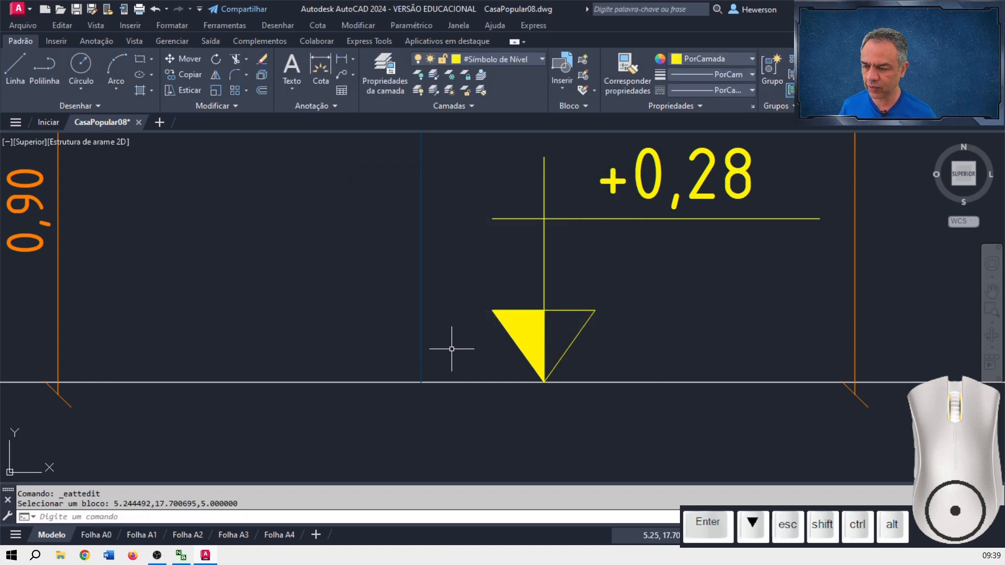
pyautogui.scroll(-5, 452, 348)
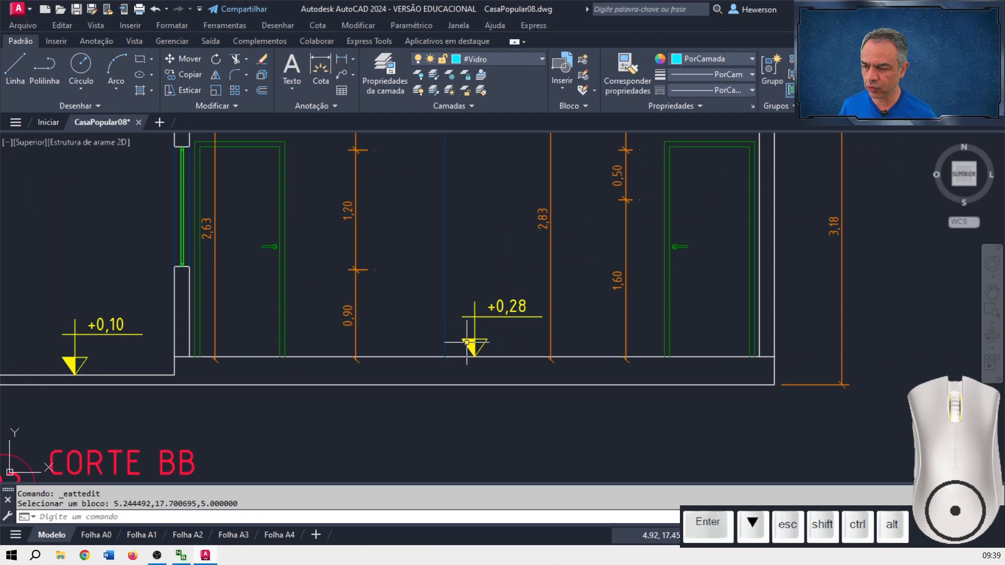
# - Delete all the interior vertical dimensions and the 0,20 dimension between the floor and ceiling in section BB
pyautogui.scroll(-2, 555, 329)
pyautogui.click(610, 193)
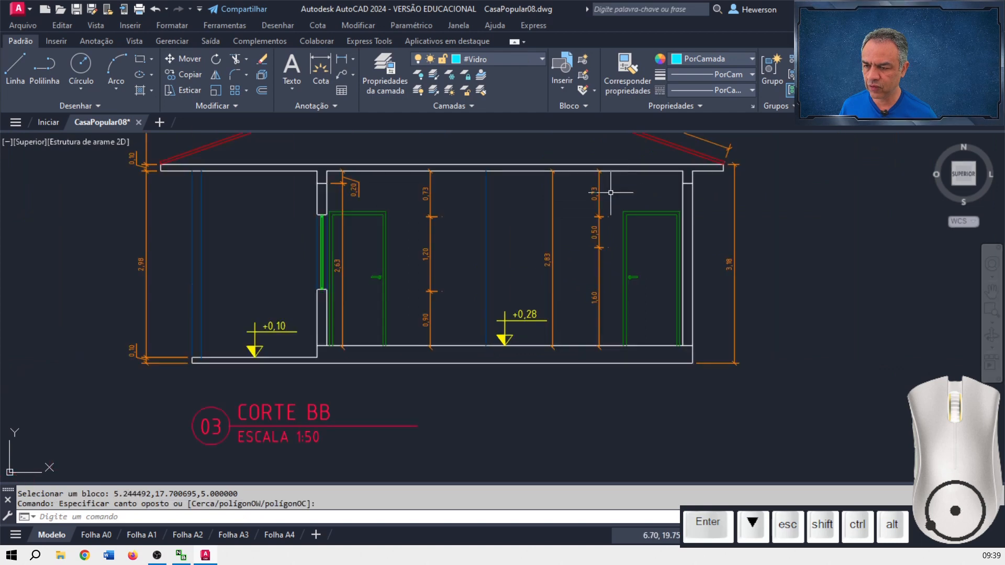
pyautogui.click(541, 275)
pyautogui.click(451, 190)
pyautogui.click(397, 346)
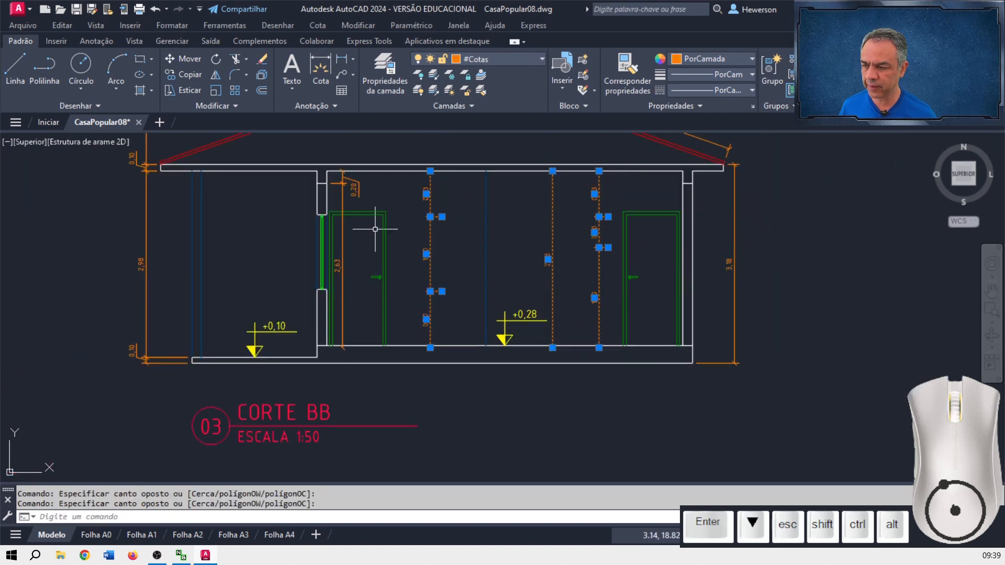
pyautogui.click(391, 173)
pyautogui.click(319, 345)
pyautogui.press('Delete')
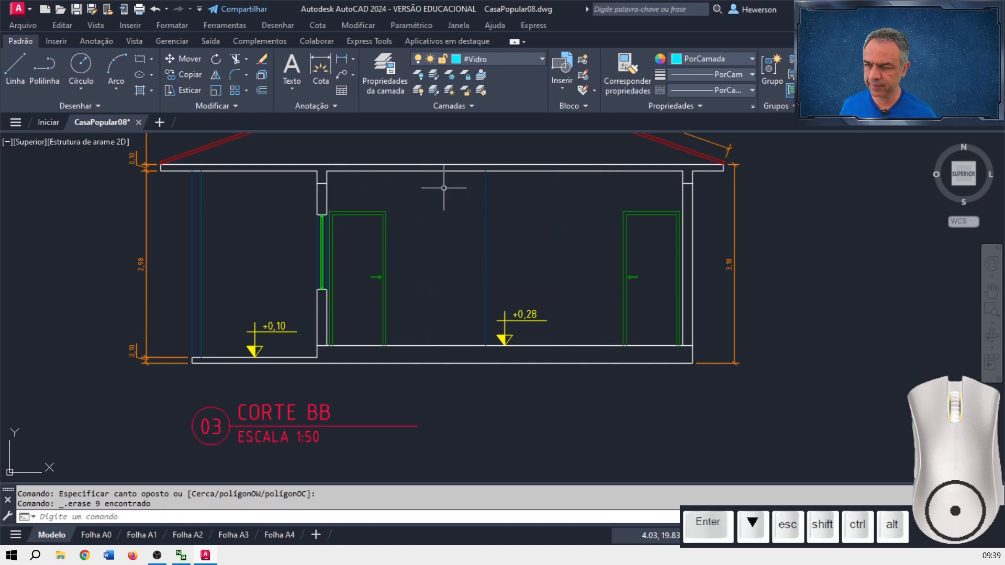
# - Make #Cotas the current layer and add a vertical linear dimension for the right-hand door's opening height, just left of the door in section BB
pyautogui.click(501, 58)
pyautogui.scroll(10, 529, 207)
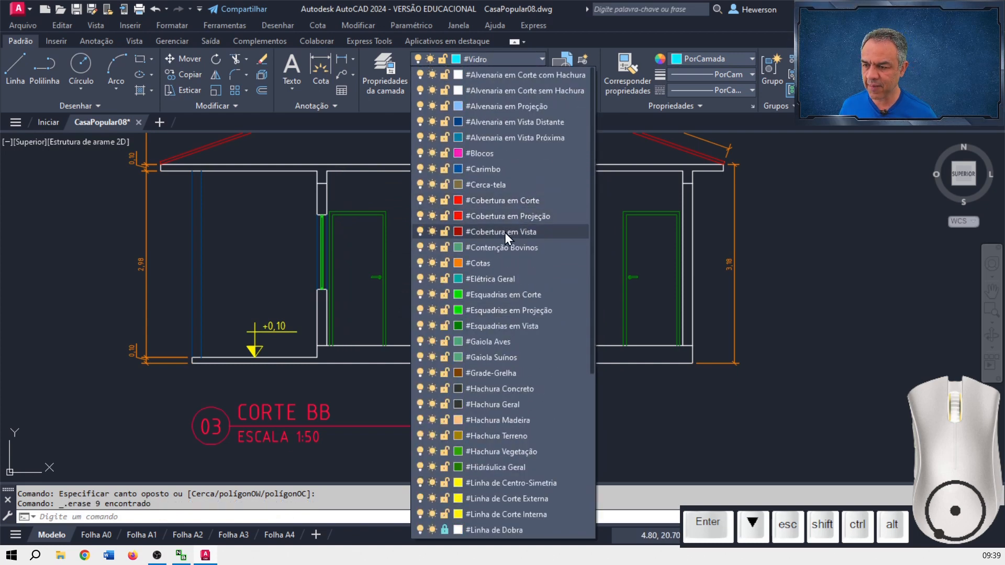
pyautogui.click(490, 264)
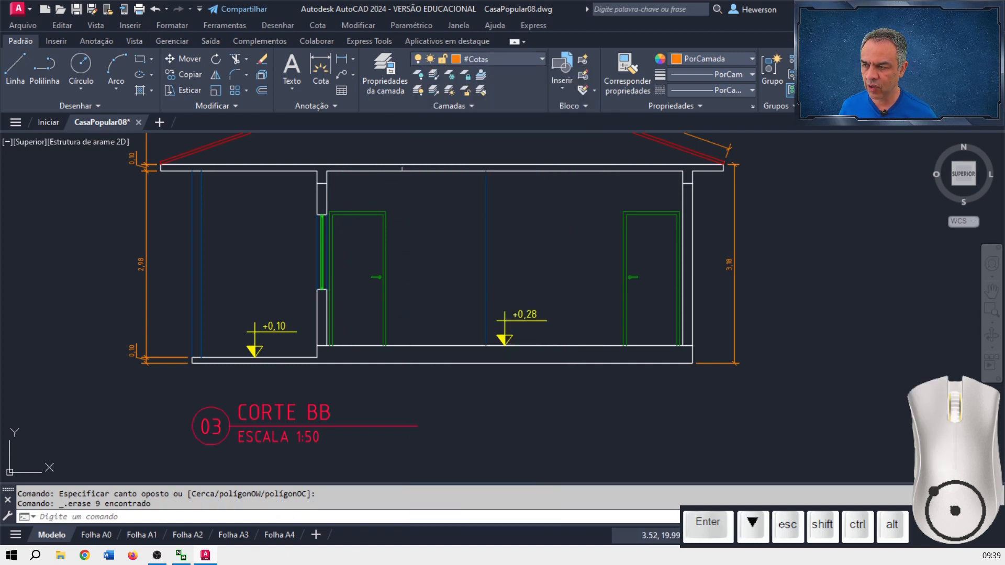
pyautogui.click(341, 64)
pyautogui.scroll(3, 681, 348)
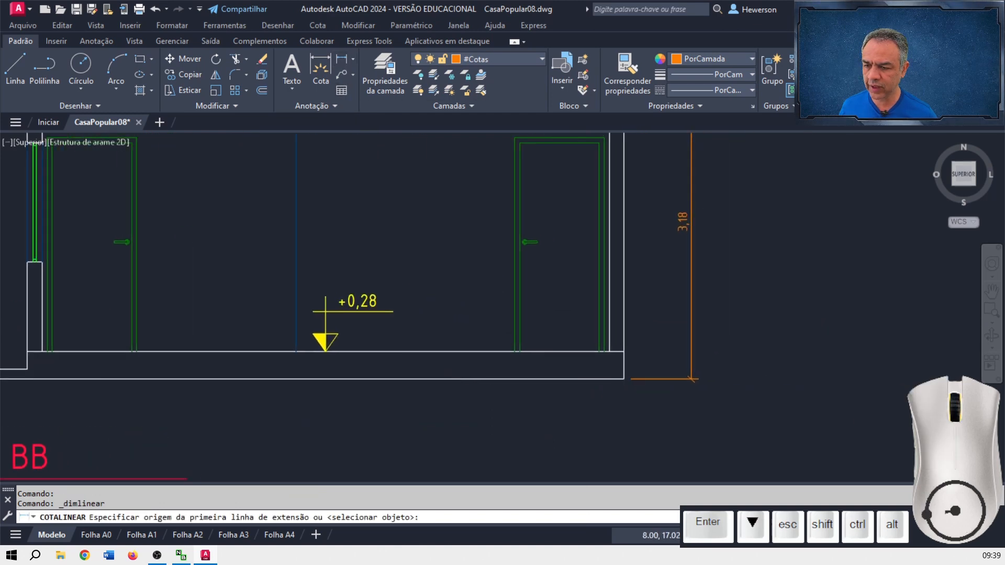
pyautogui.click(531, 339)
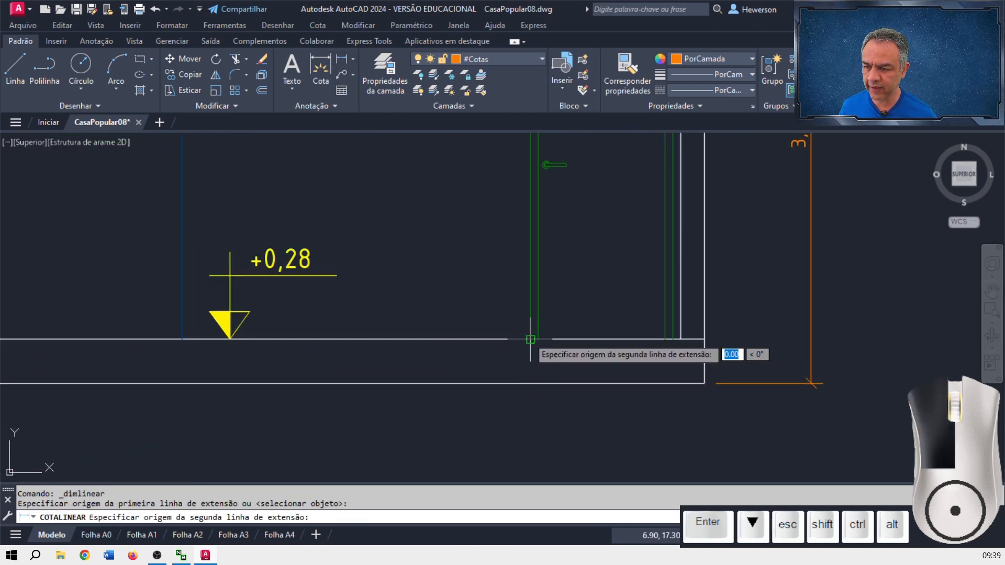
pyautogui.moveTo(489, 246)
pyautogui.mouseDown(button='middle')
pyautogui.moveTo(486, 421)
pyautogui.moveTo(444, 366)
pyautogui.mouseUp(button='middle')
pyautogui.scroll(3, 487, 421)
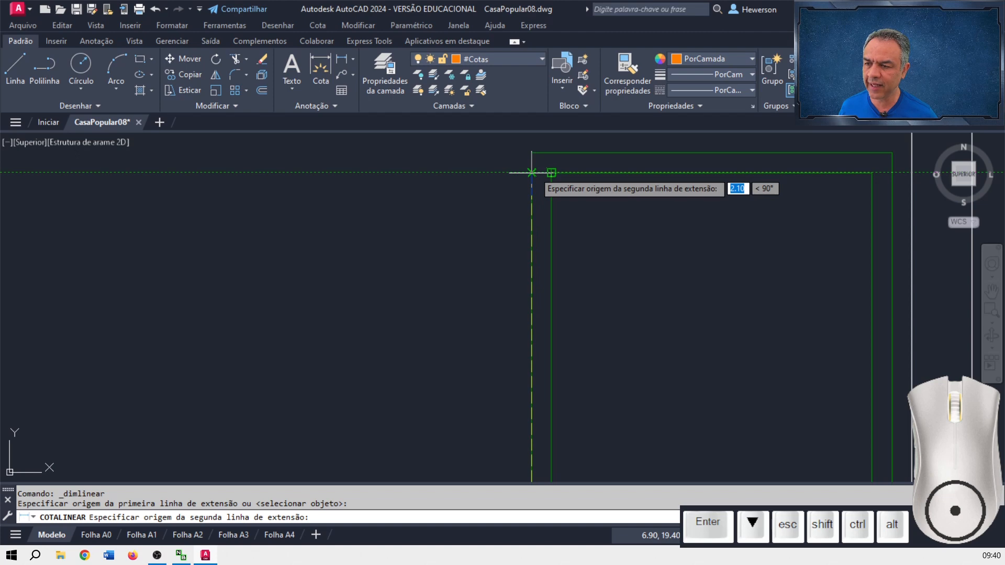
pyautogui.click(531, 173)
pyautogui.scroll(-3, 464, 199)
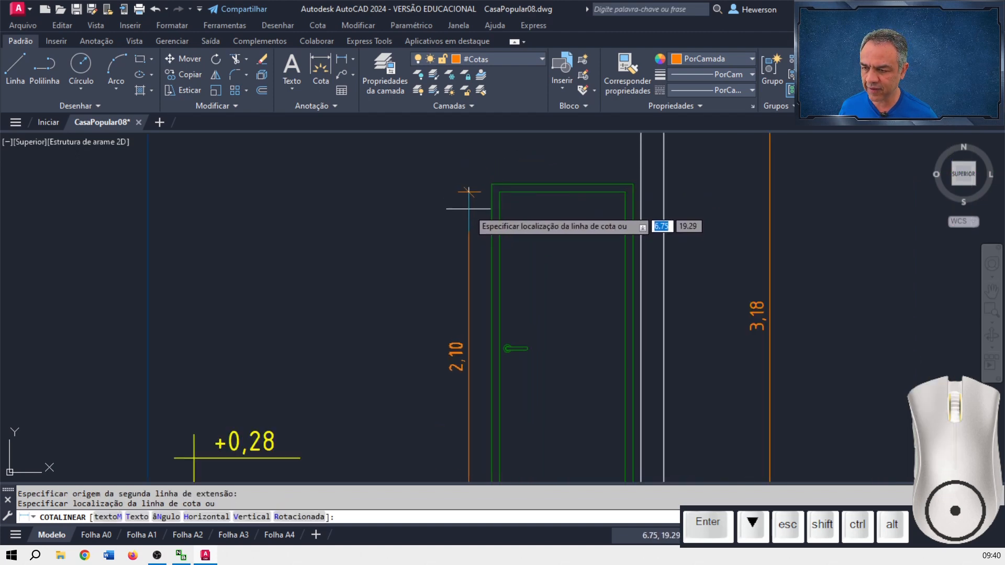
pyautogui.click(469, 208)
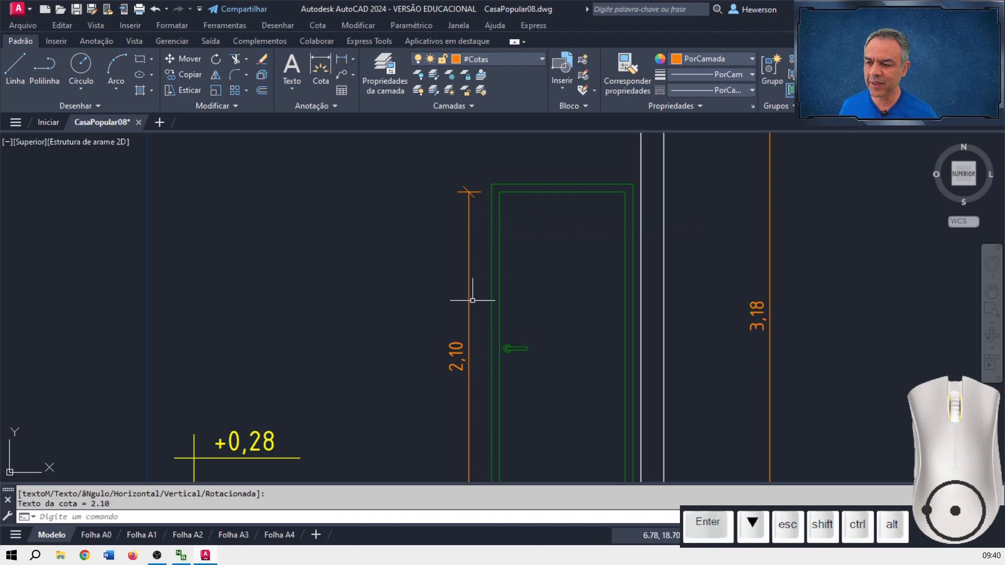
# - Continue the door height dimension up to the underside of the ceiling slab, using a perpendicular snap
pyautogui.moveTo(488, 331)
pyautogui.mouseDown(button='middle')
pyautogui.moveTo(521, 254)
pyautogui.moveTo(525, 287)
pyautogui.mouseUp(button='middle')
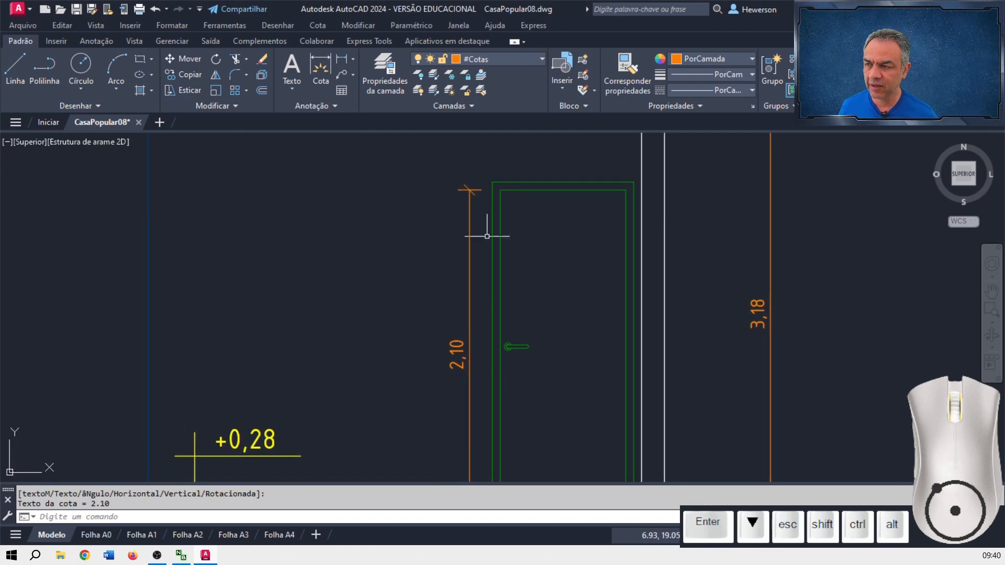
pyautogui.click(325, 26)
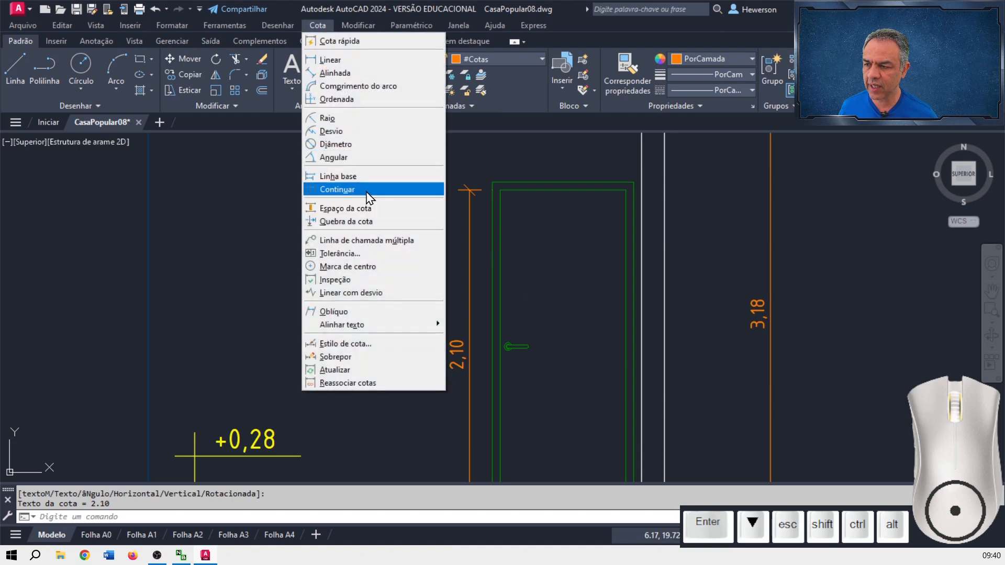
pyautogui.click(337, 190)
pyautogui.moveTo(543, 155)
pyautogui.mouseDown(button='middle')
pyautogui.moveTo(469, 277)
pyautogui.moveTo(466, 304)
pyautogui.mouseUp(button='middle')
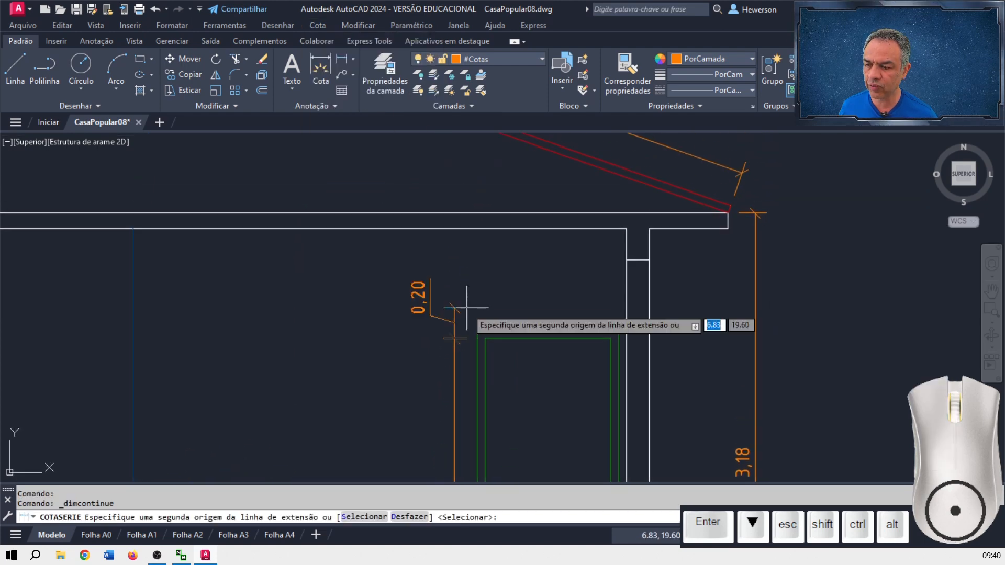
pyautogui.scroll(-2, 467, 306)
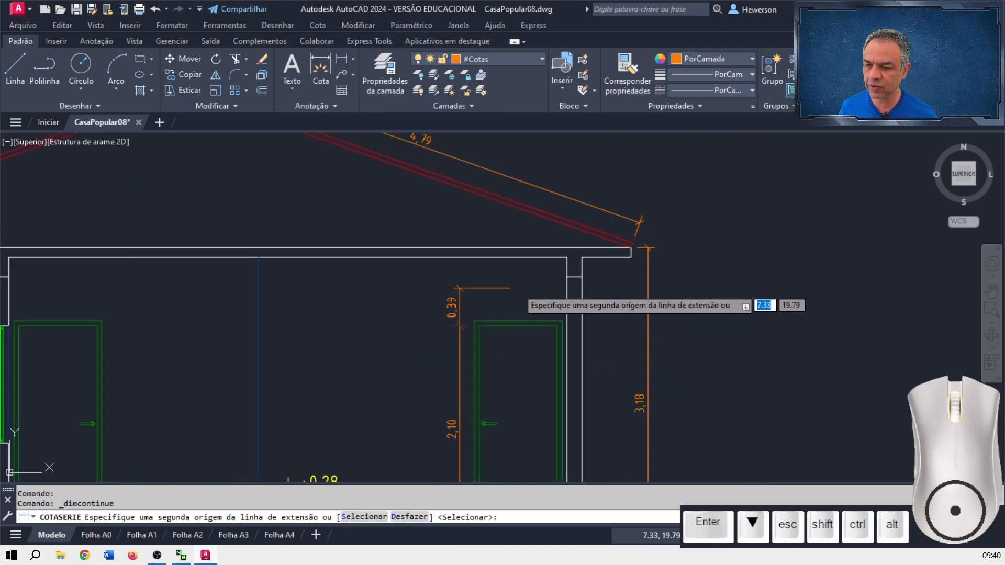
pyautogui.scroll(2, 511, 289)
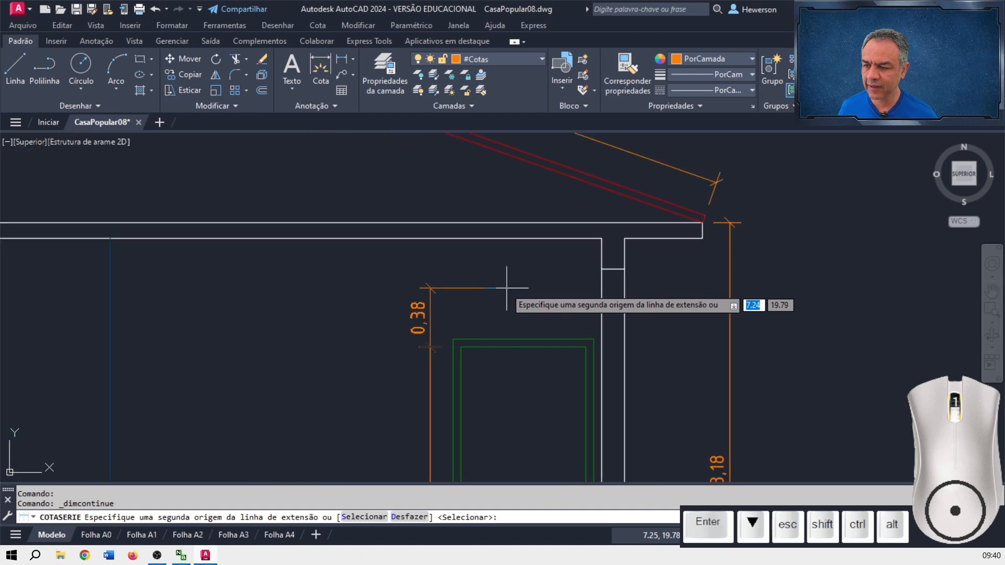
pyautogui.keyDown('ctrl'); pyautogui.rightClick(469, 287); pyautogui.keyUp('ctrl')
pyautogui.click(543, 453)
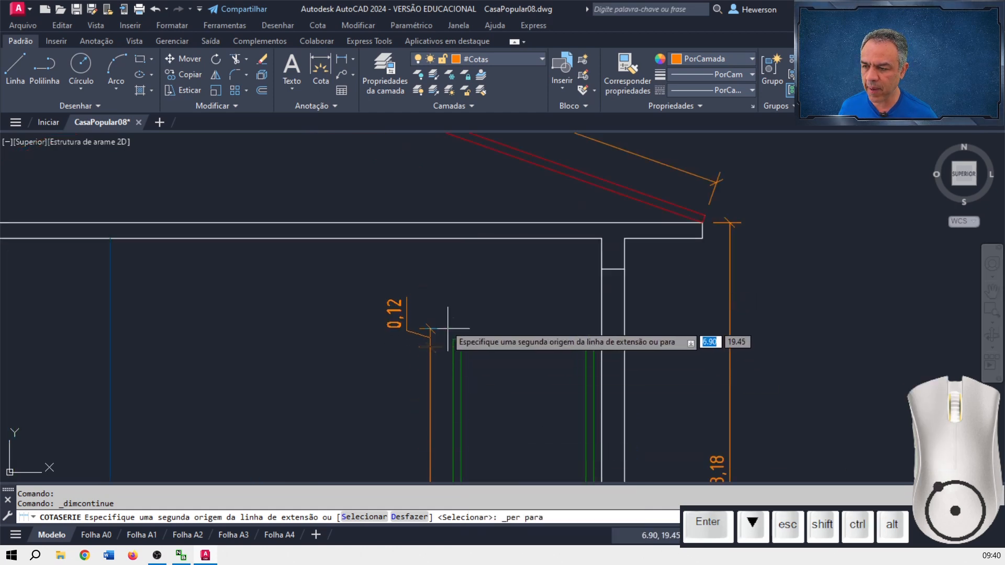
pyautogui.click(430, 238)
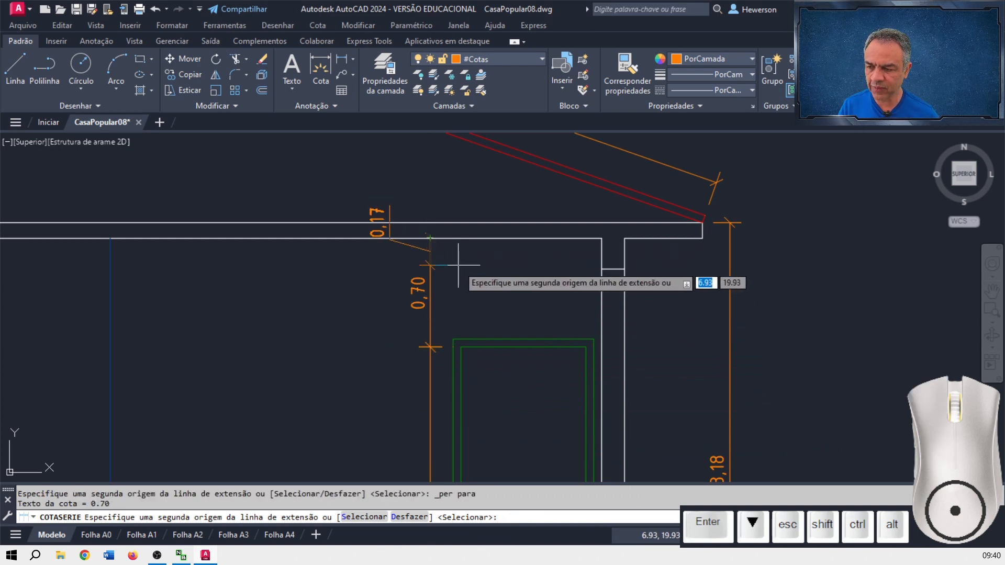
pyautogui.press('Return')
pyautogui.press('Return')
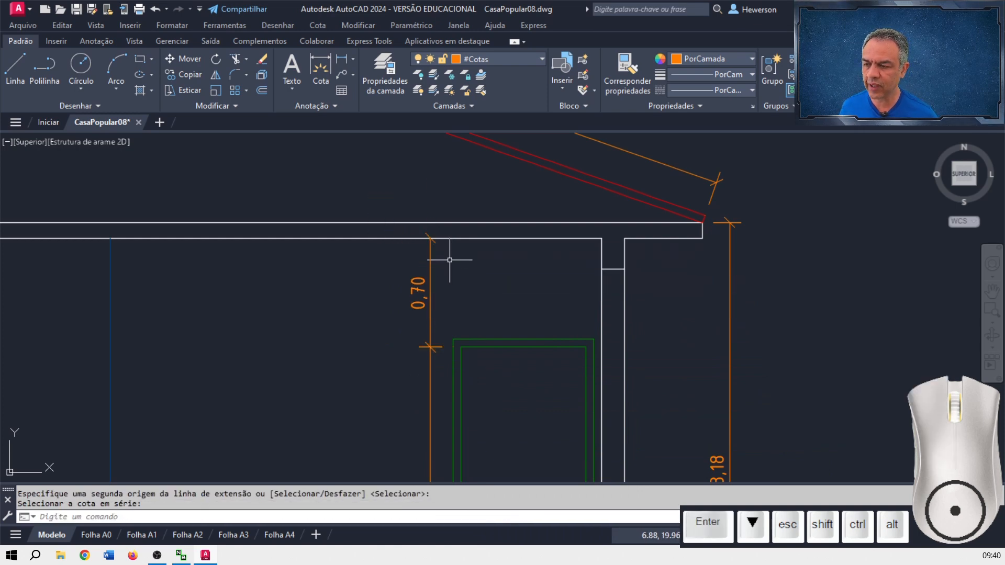
# - Move the door height dimension's lower extension origin from the door jamb onto its dimension line at floor level
pyautogui.scroll(2, 450, 260)
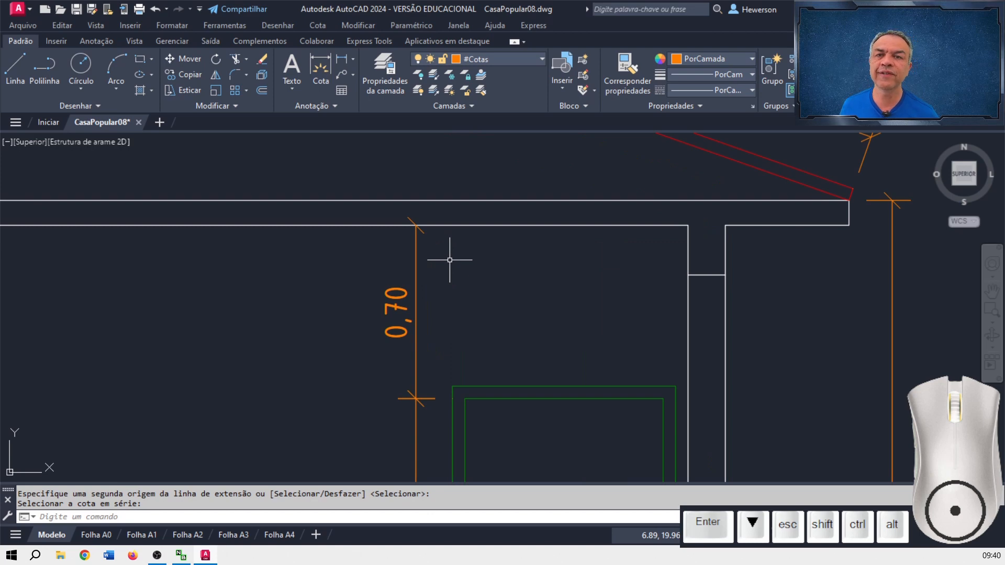
pyautogui.scroll(3, 439, 246)
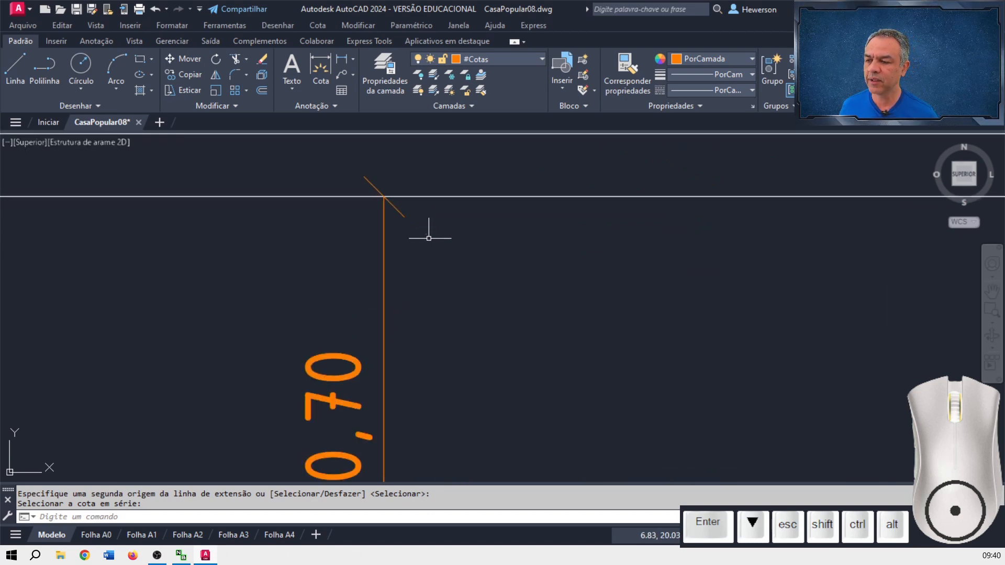
pyautogui.scroll(-4, 407, 234)
pyautogui.moveTo(427, 291)
pyautogui.mouseDown(button='middle')
pyautogui.moveTo(431, 363)
pyautogui.moveTo(437, 261)
pyautogui.mouseUp(button='middle')
pyautogui.scroll(3, 427, 303)
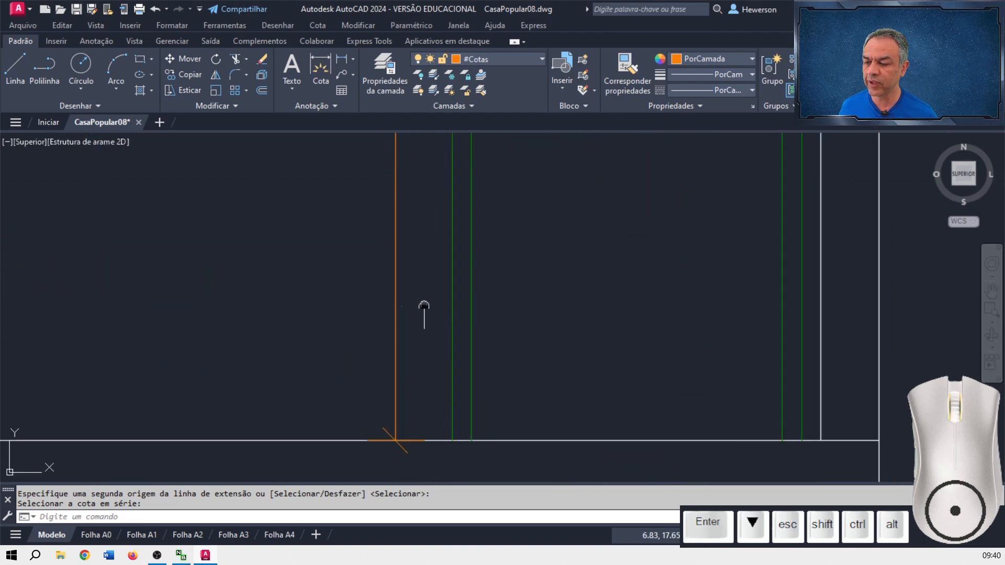
pyautogui.moveTo(420, 314); pyautogui.dragTo(423, 239, button='middle')
pyautogui.press('Escape')
pyautogui.click(400, 244)
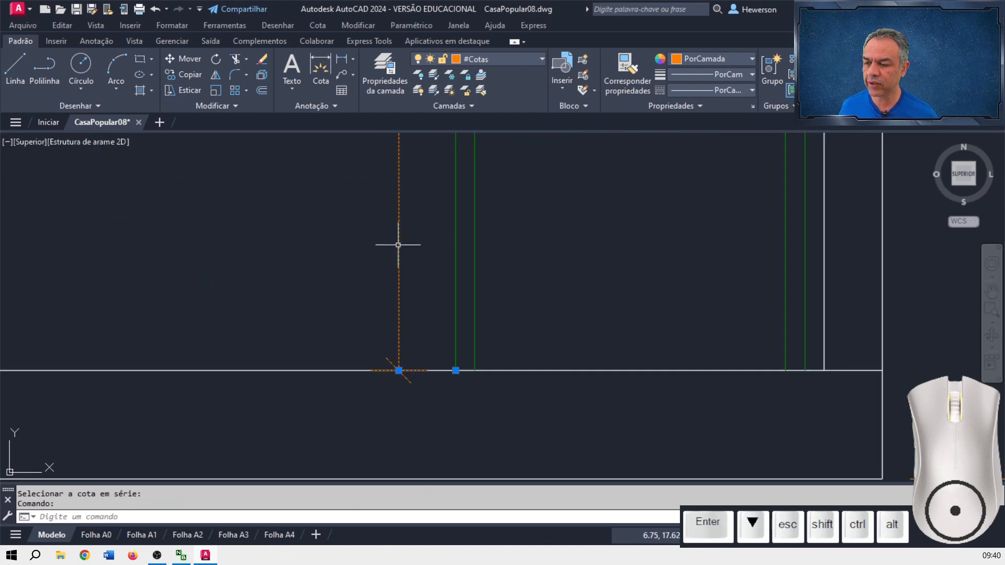
pyautogui.click(456, 371)
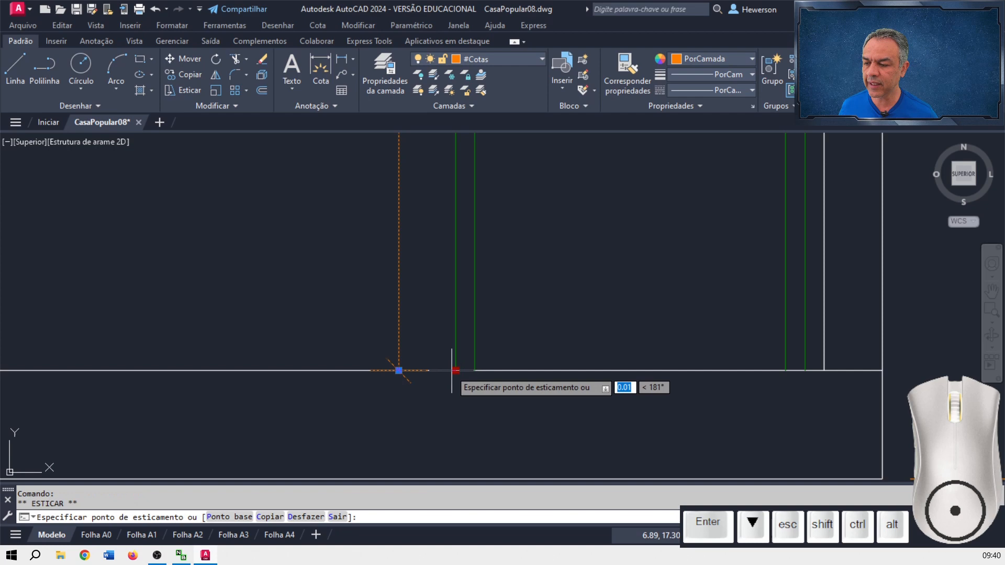
pyautogui.click(398, 371)
pyautogui.press('Escape')
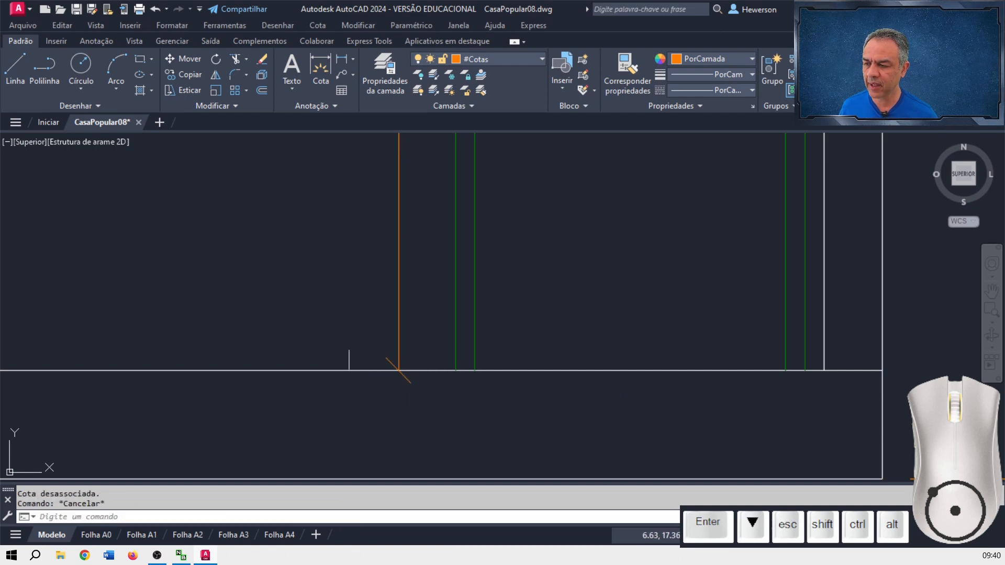
# - Add a vertical linear dimension from the floor line perpendicular to the slab's underside, left of the door dimensions in section BB
pyautogui.scroll(-3, 328, 330)
pyautogui.moveTo(311, 255); pyautogui.dragTo(367, 318, button='middle')
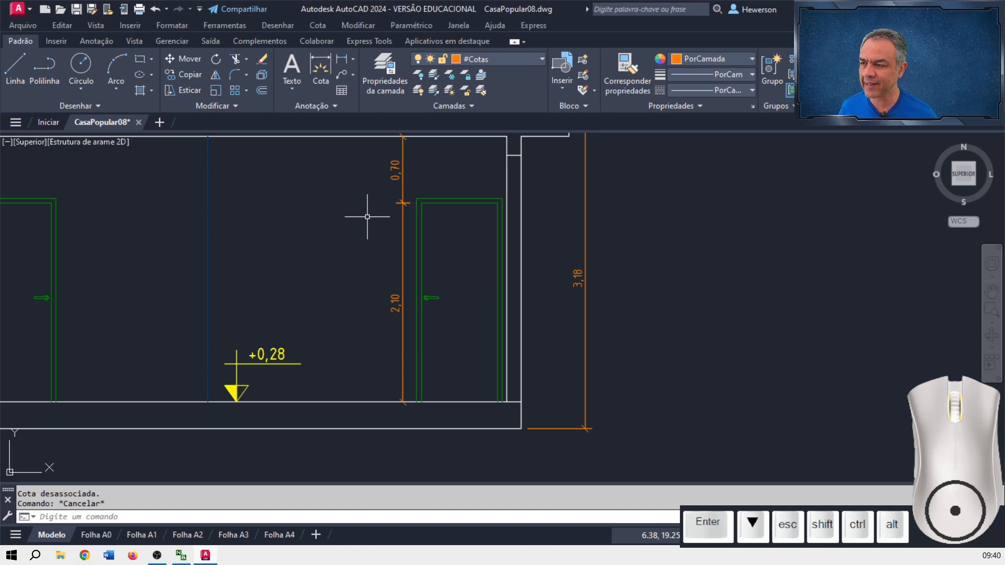
pyautogui.click(342, 58)
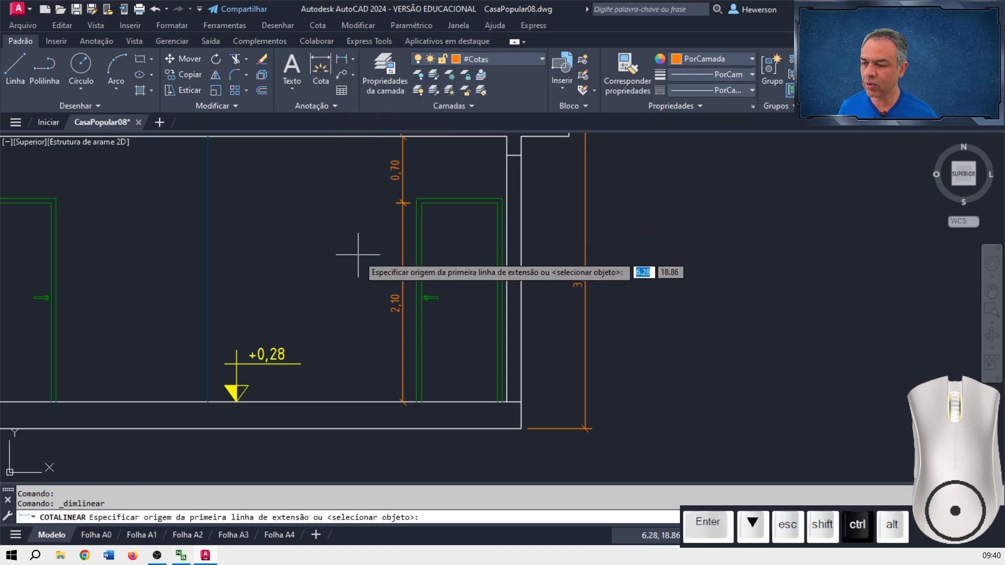
pyautogui.keyDown('ctrl'); pyautogui.rightClick(358, 255); pyautogui.keyUp('ctrl')
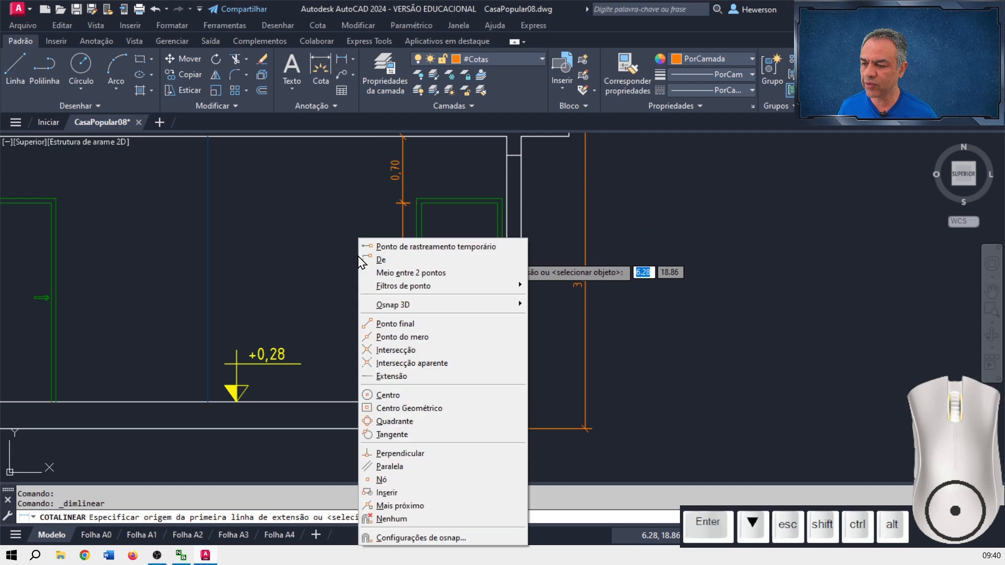
pyautogui.click(408, 507)
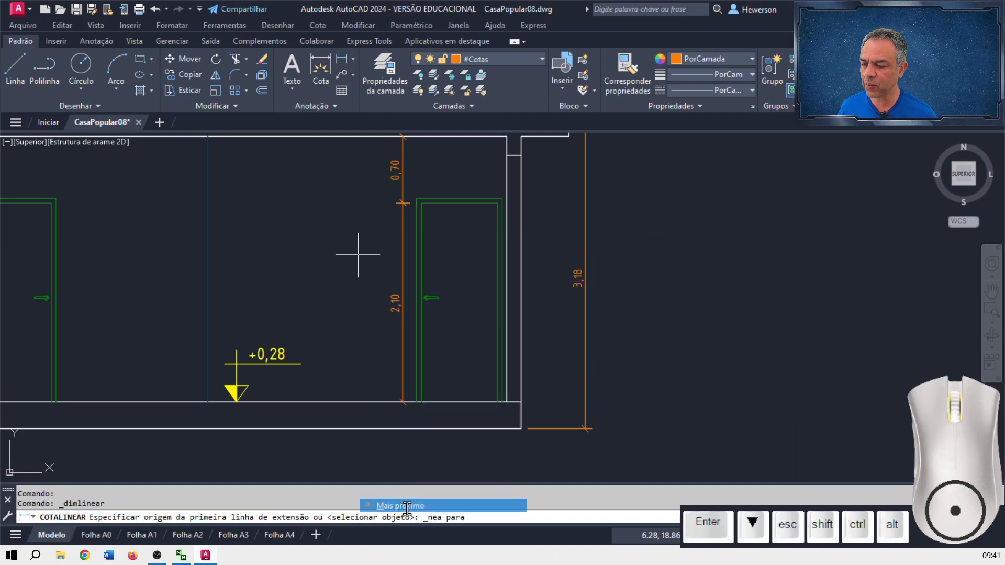
pyautogui.click(358, 403)
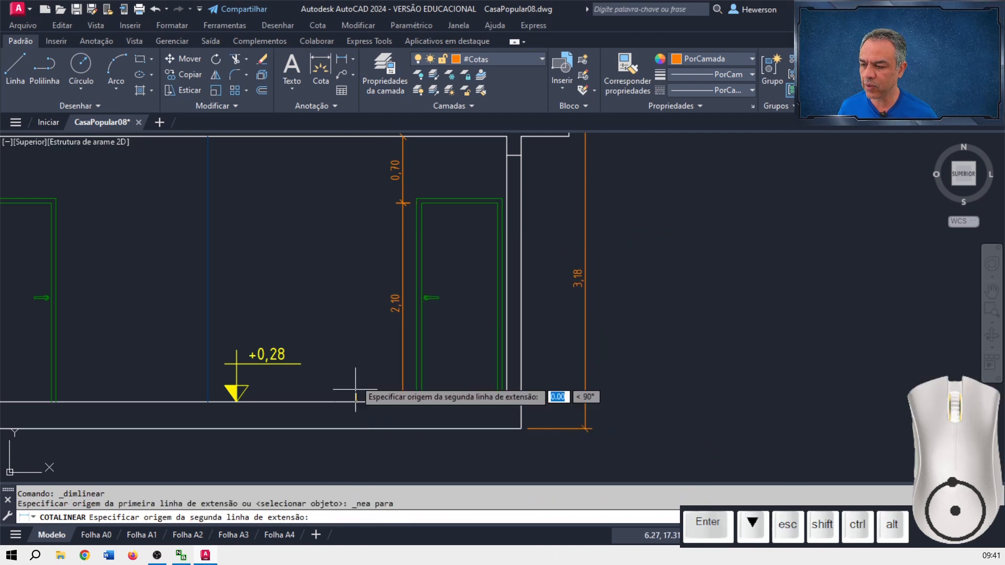
pyautogui.keyDown('ctrl'); pyautogui.rightClick(310, 273); pyautogui.keyUp('ctrl')
pyautogui.click(356, 454)
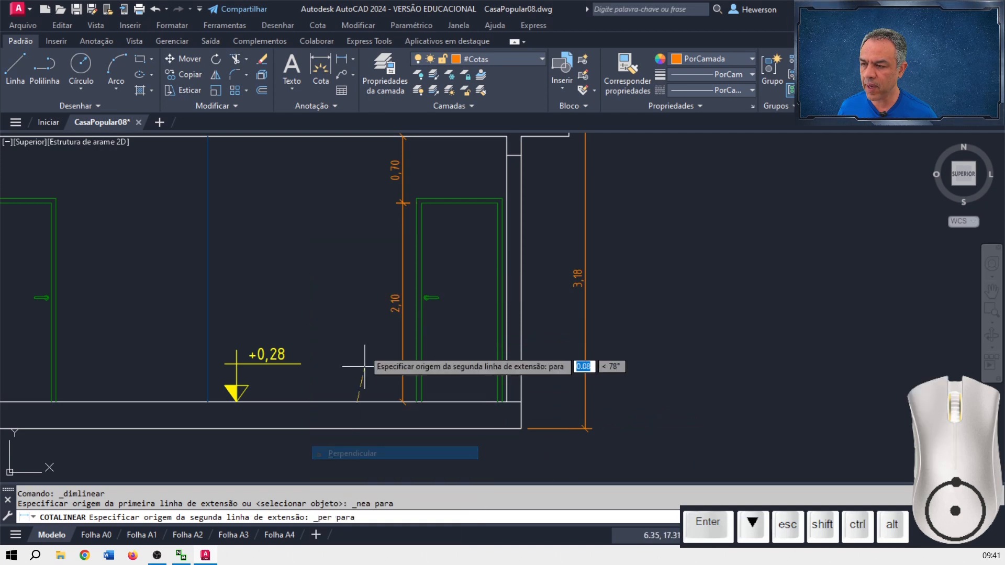
pyautogui.moveTo(360, 140); pyautogui.dragTo(364, 198, button='middle')
pyautogui.click(363, 195)
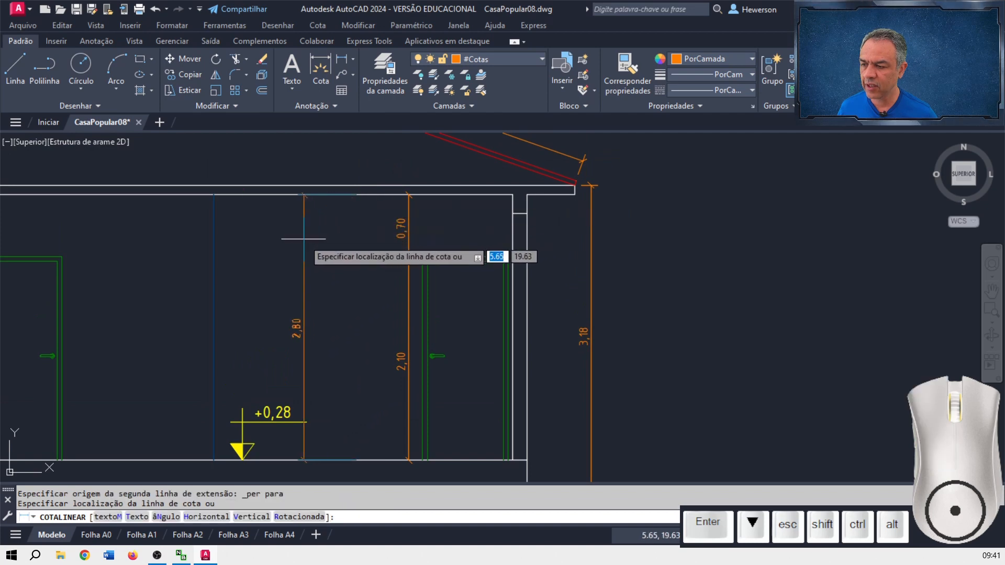
pyautogui.keyDown('ctrl'); pyautogui.rightClick(348, 258); pyautogui.keyUp('ctrl')
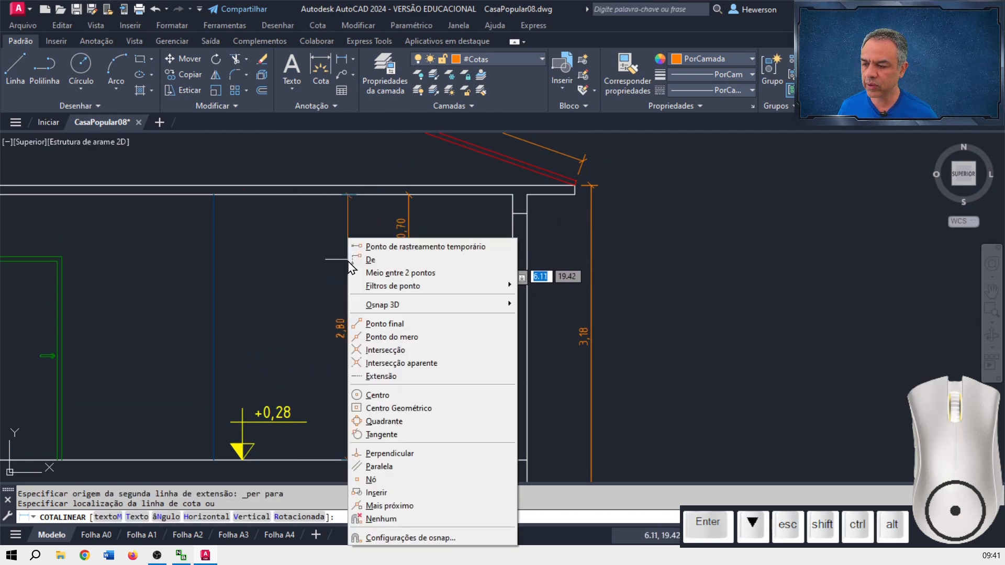
pyautogui.click(414, 454)
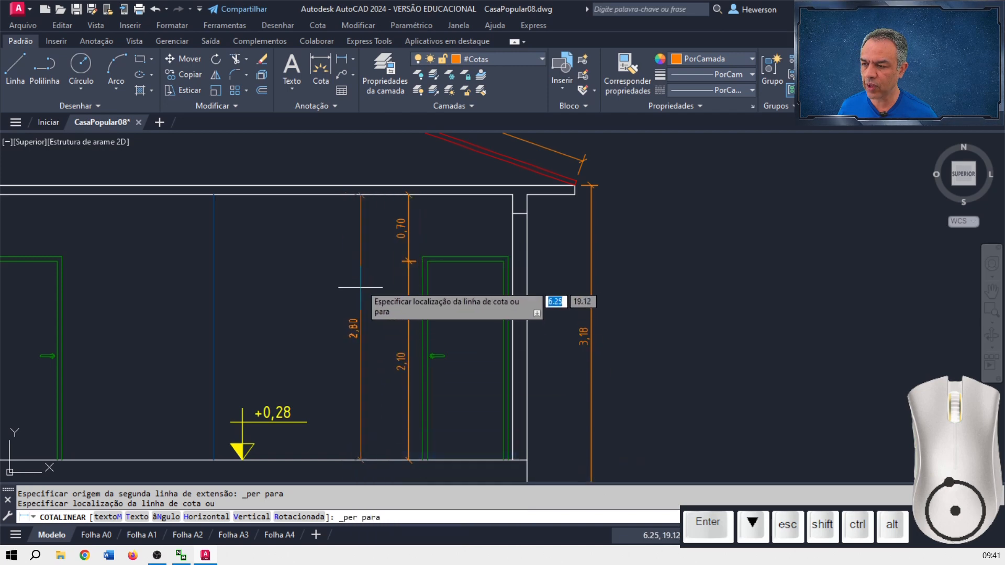
pyautogui.click(362, 194)
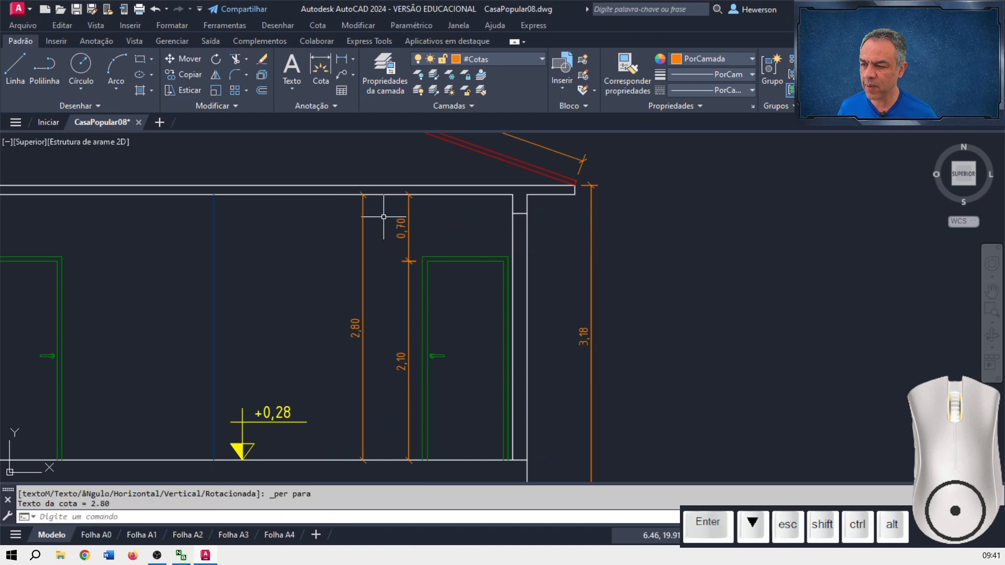
pyautogui.scroll(6, 383, 199)
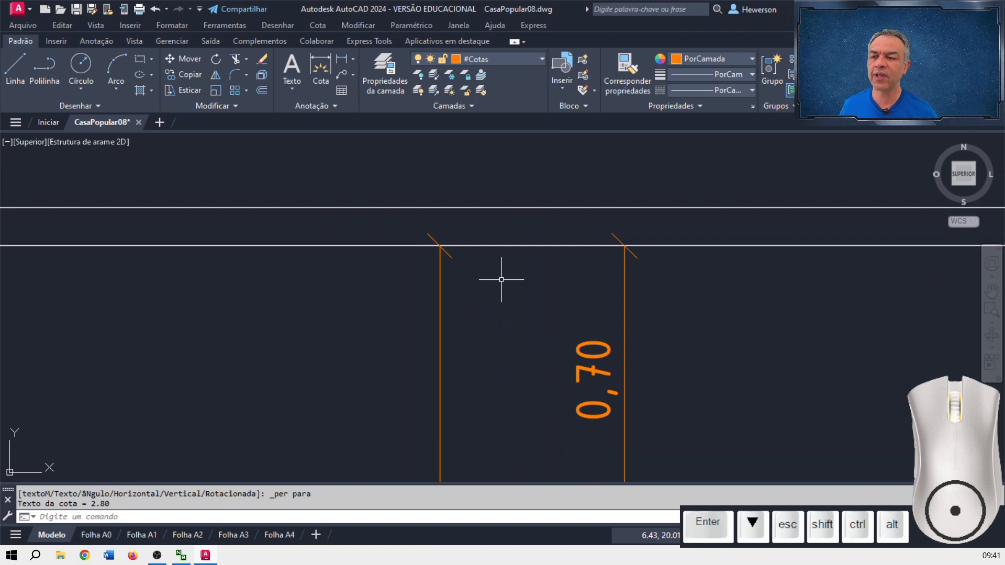
# - Add a vertical linear dimension for the window sill height, from the inner floor level to the sill, just outside the porch-side wall
pyautogui.scroll(4, 463, 267)
pyautogui.scroll(-3, 447, 364)
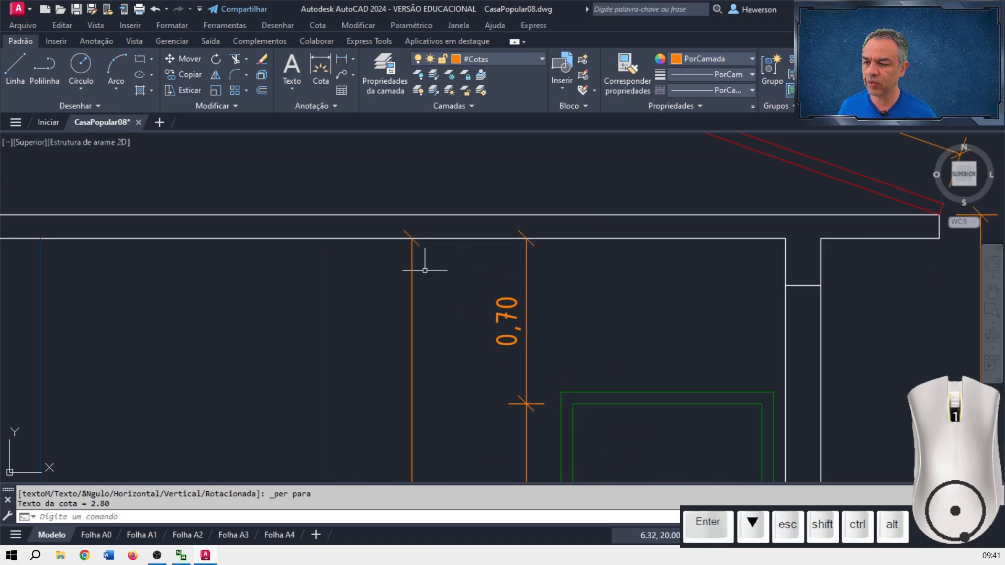
pyautogui.moveTo(446, 364); pyautogui.dragTo(444, 115, button='middle')
pyautogui.scroll(-1, 419, 341)
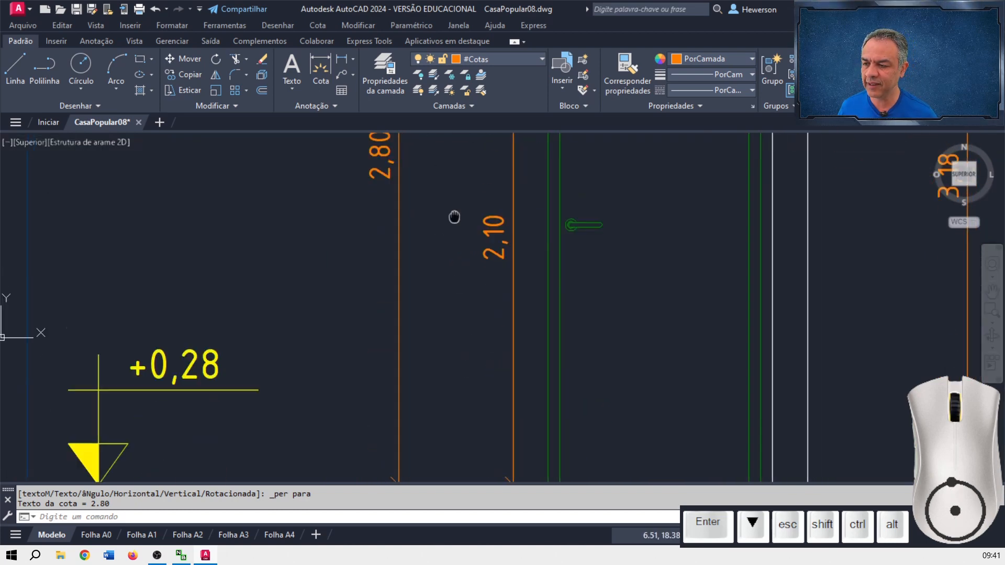
pyautogui.moveTo(411, 409)
pyautogui.mouseDown(button='middle')
pyautogui.moveTo(411, 352)
pyautogui.moveTo(455, 352)
pyautogui.mouseUp(button='middle')
pyautogui.scroll(-2, 455, 352)
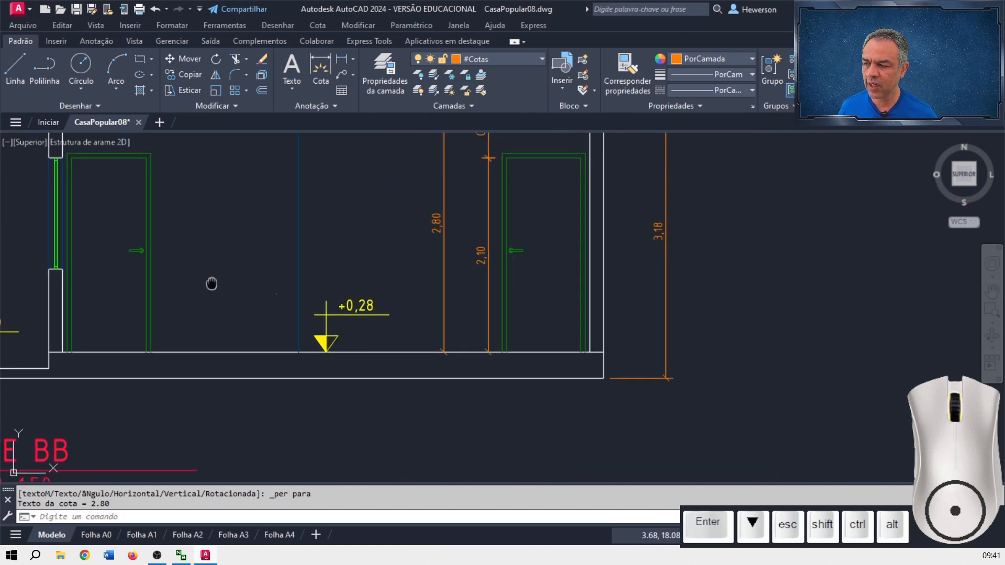
pyautogui.moveTo(209, 283); pyautogui.dragTo(591, 351, button='middle')
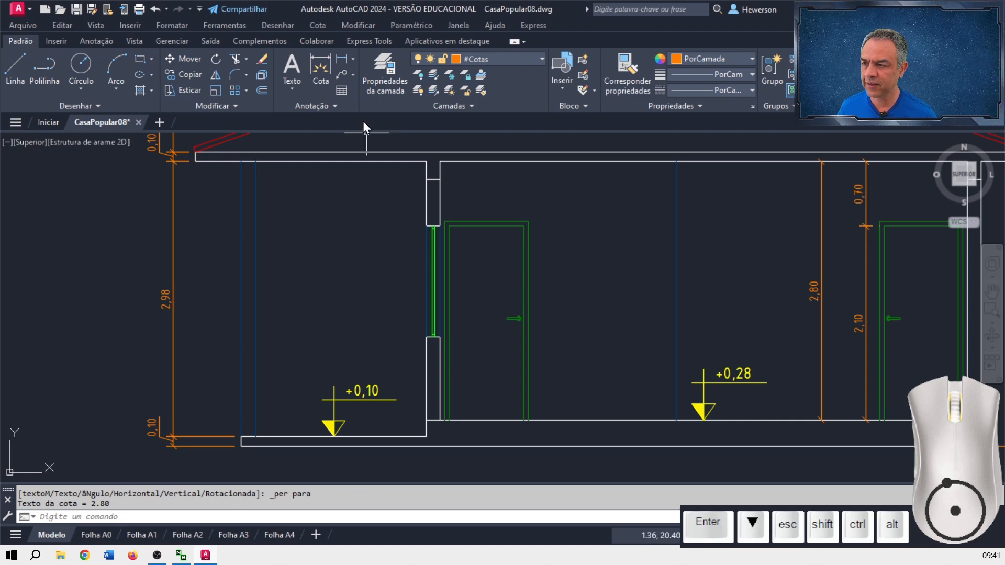
pyautogui.click(340, 59)
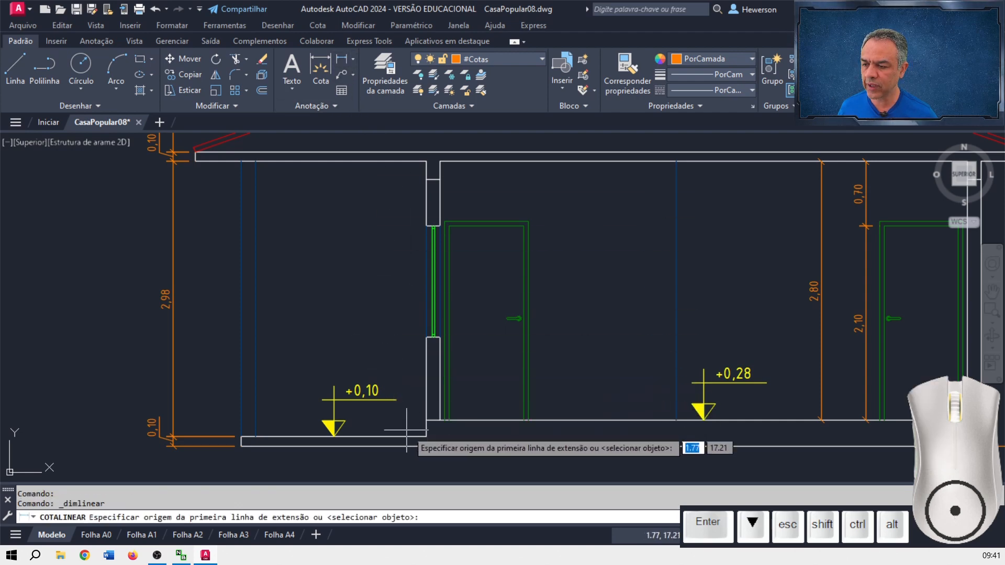
pyautogui.click(426, 420)
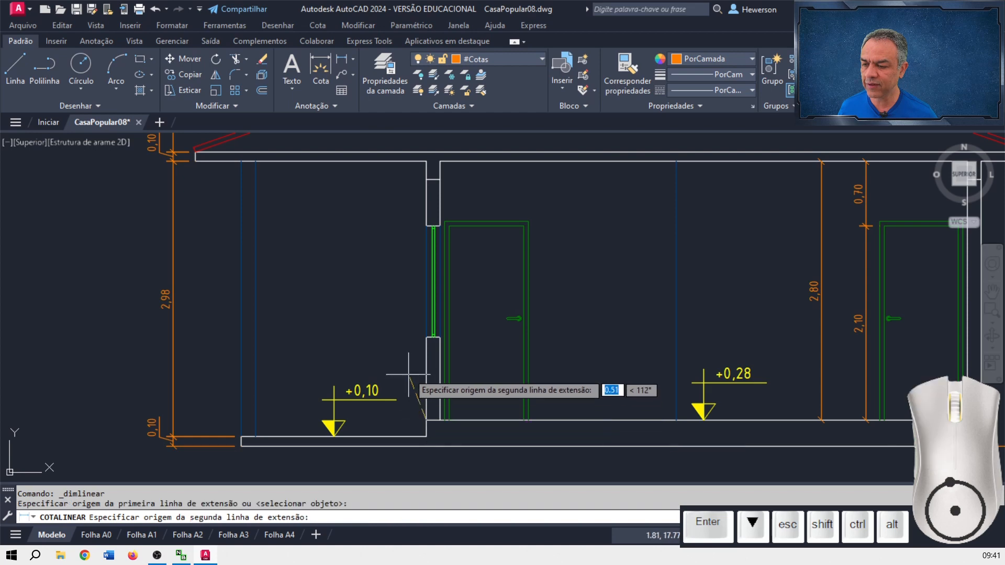
pyautogui.click(427, 336)
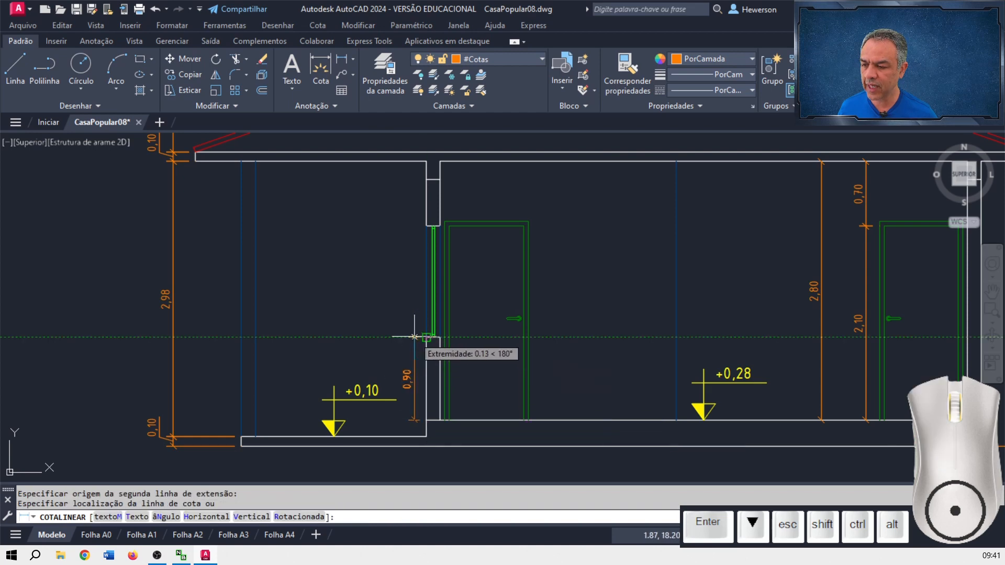
pyautogui.scroll(2, 415, 337)
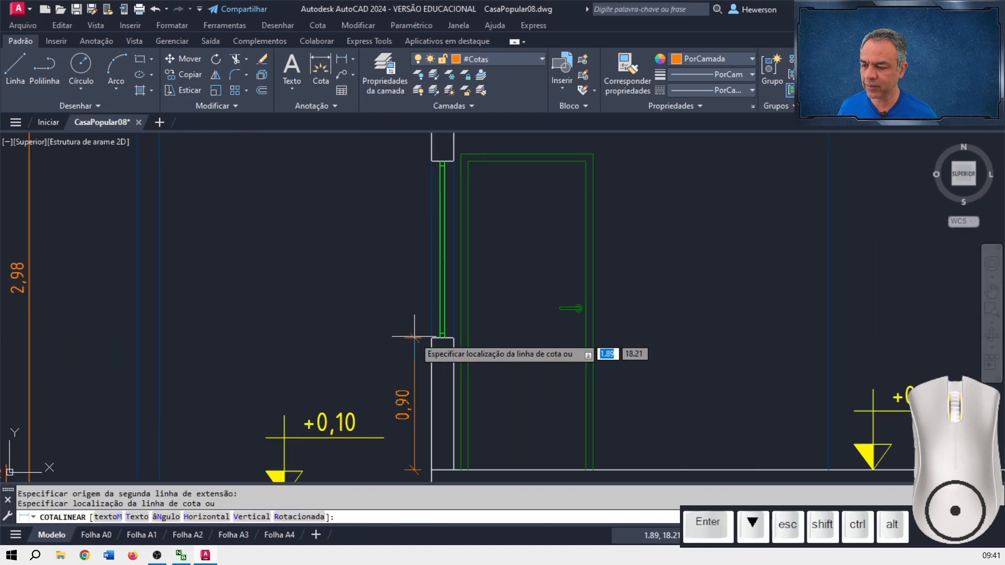
pyautogui.click(410, 337)
# - Continue the sill height dimension upward to the window head, the underside of the beam, and the underside of the ceiling slab
pyautogui.click(322, 30)
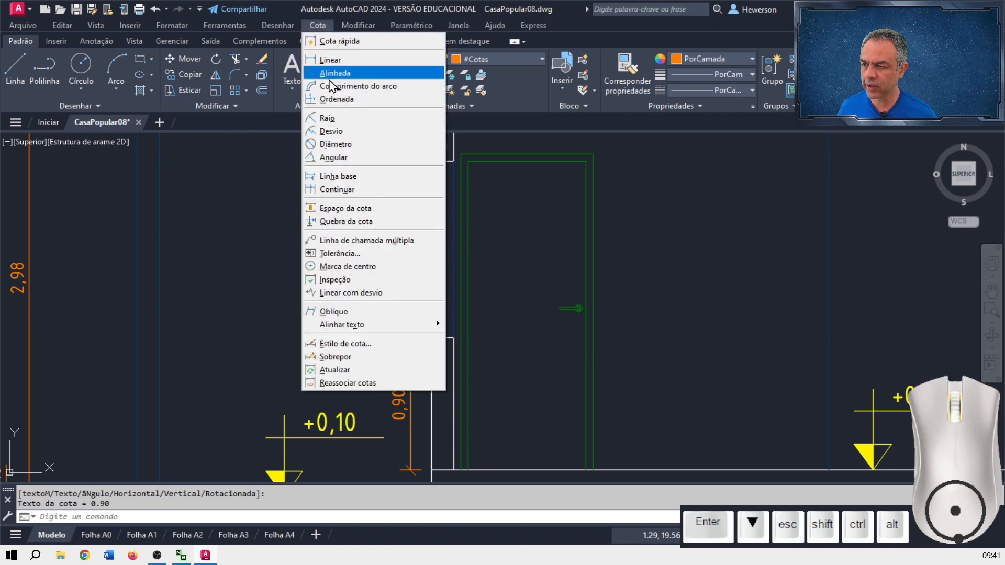
pyautogui.click(340, 189)
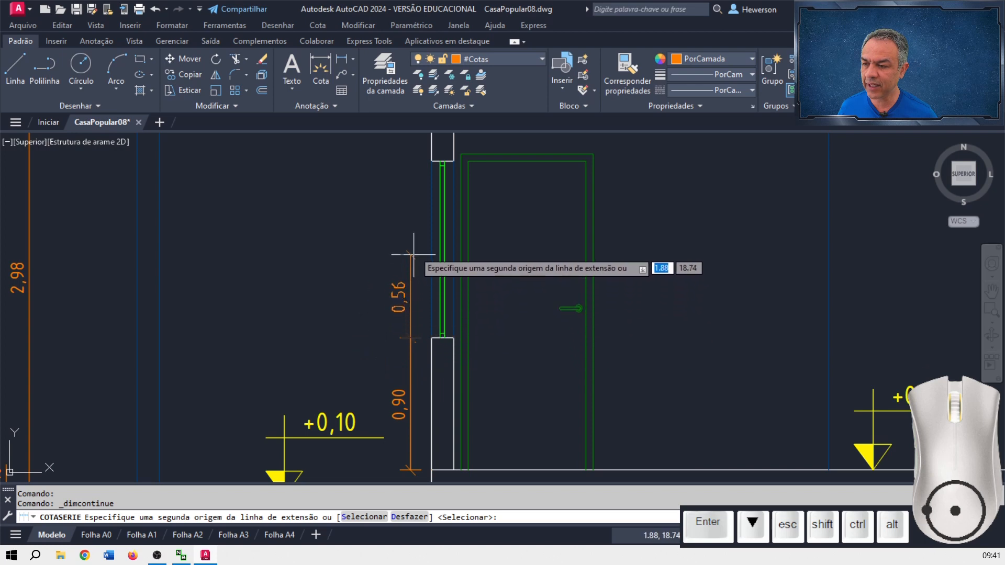
pyautogui.click(432, 162)
pyautogui.moveTo(361, 132); pyautogui.dragTo(356, 308, button='middle')
pyautogui.click(425, 258)
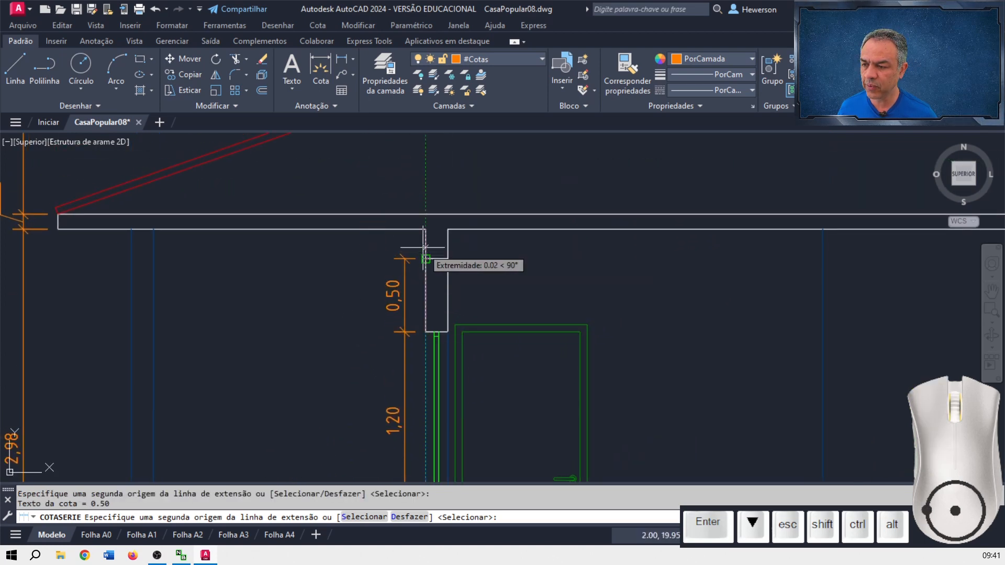
pyautogui.click(425, 229)
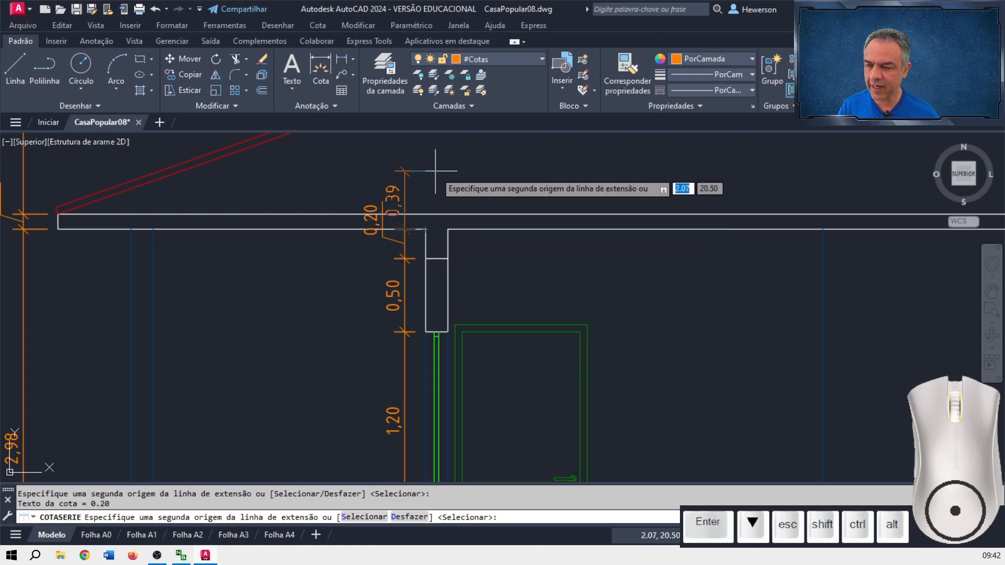
# - Continue the chain downward from the sill height dimension's lower end to the porch floor, dimensioning the step
pyautogui.press('Return')
pyautogui.moveTo(443, 317); pyautogui.dragTo(439, 142, button='middle')
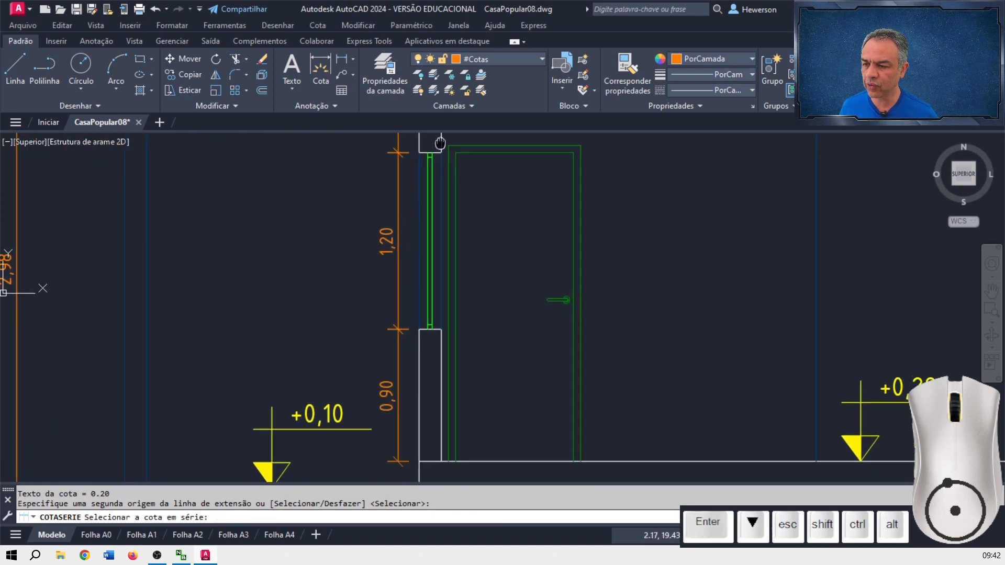
pyautogui.moveTo(489, 342); pyautogui.dragTo(464, 175, button='middle')
pyautogui.scroll(2, 398, 291)
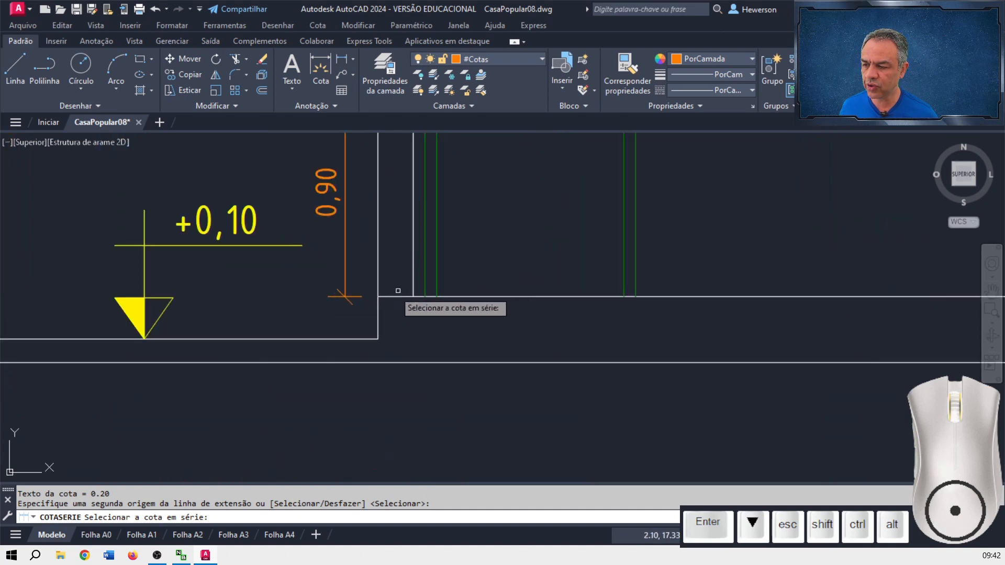
pyautogui.click(344, 294)
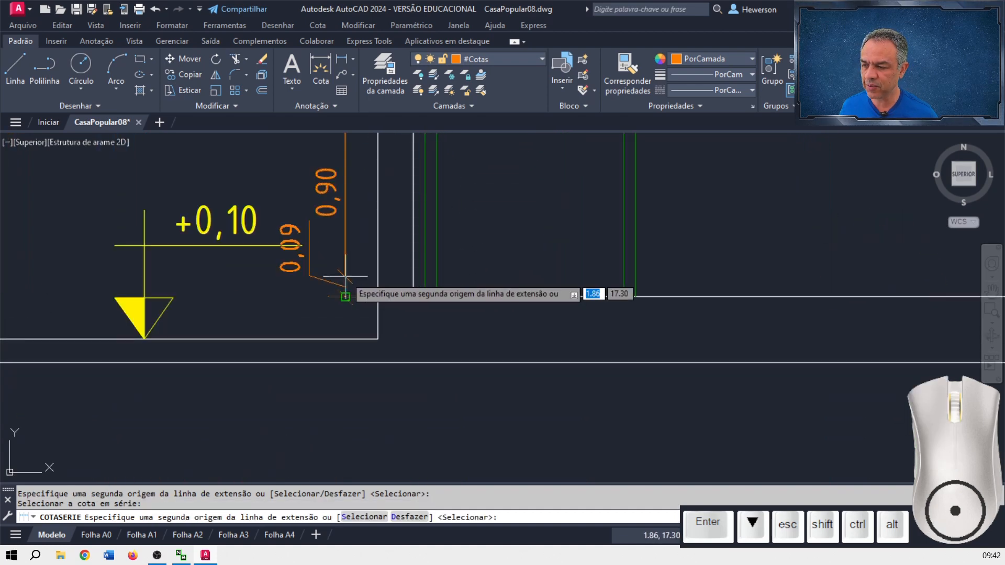
pyautogui.click(378, 339)
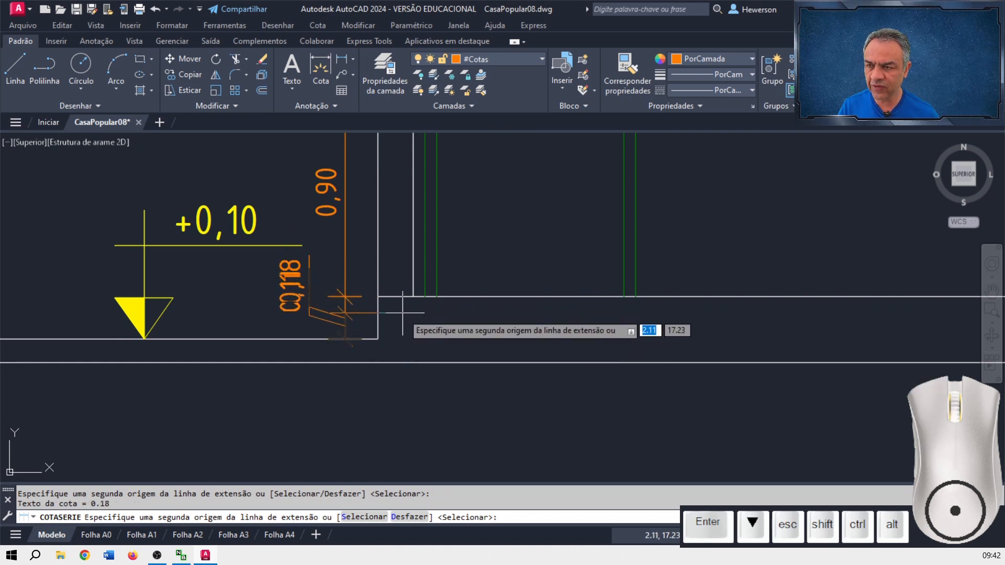
pyautogui.press('Return')
pyautogui.press('Return')
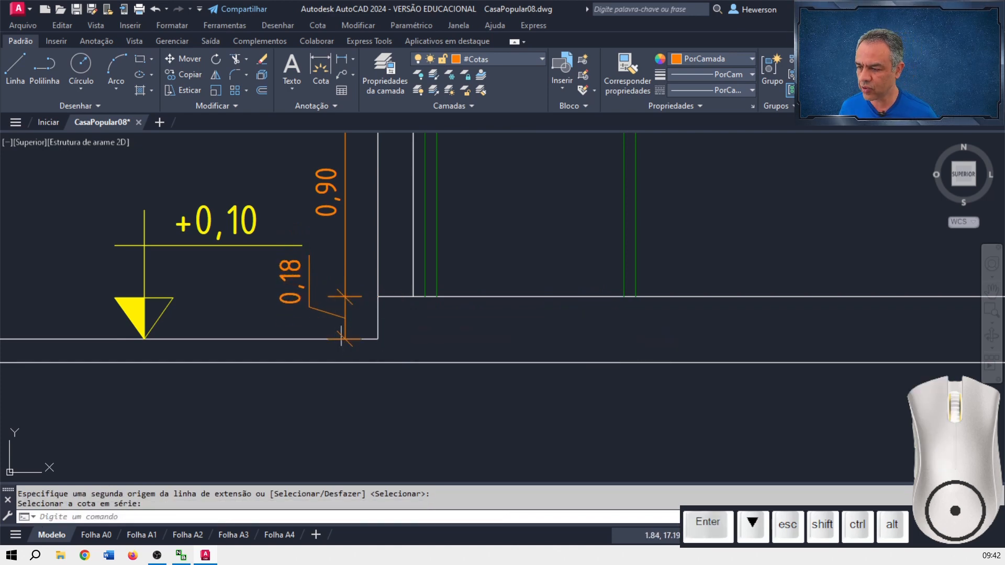
# - Move the step dimension's lower extension origin from the wall corner onto its dimension line at porch floor level
pyautogui.click(347, 323)
pyautogui.click(377, 340)
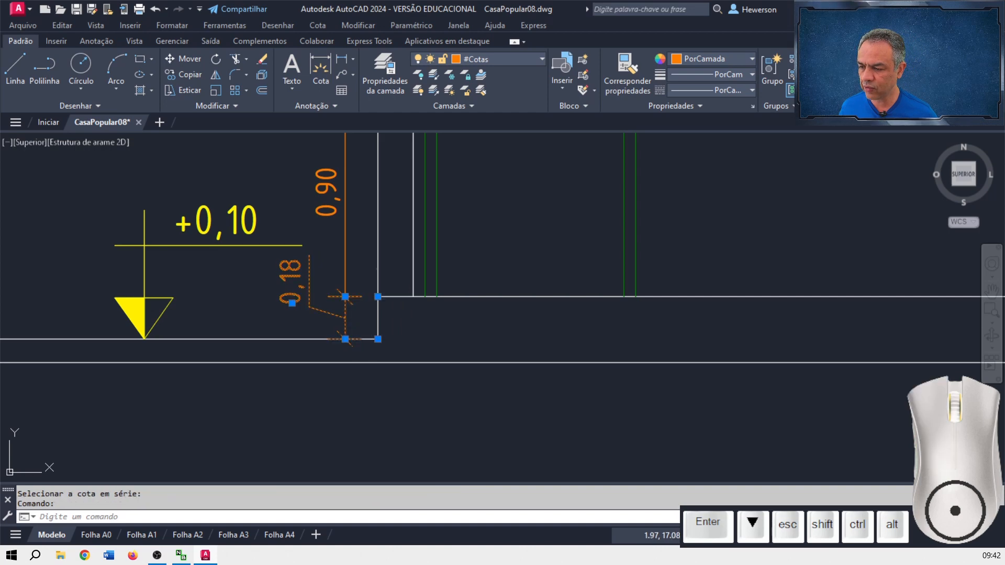
pyautogui.scroll(3, 377, 343)
pyautogui.click(382, 325)
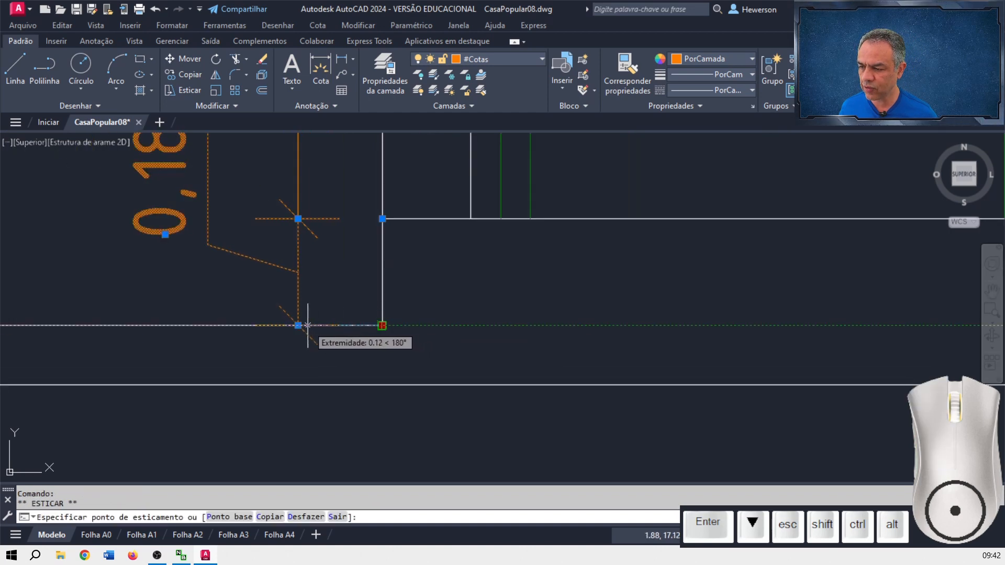
pyautogui.click(383, 218)
pyautogui.press('Escape')
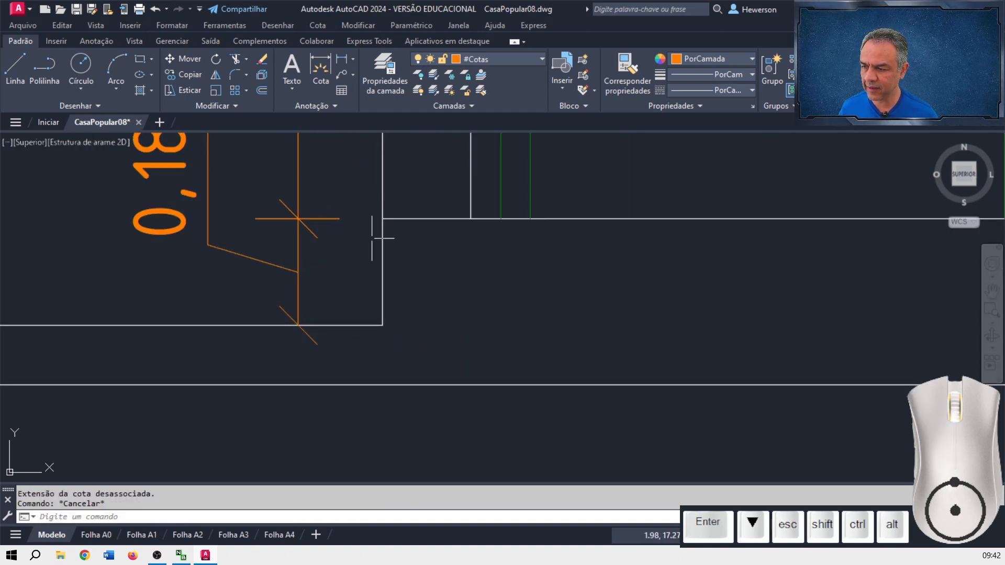
# - Move the beam depth dimension's text down below the slab and its upper extension origin onto the dimension line
pyautogui.scroll(-3, 382, 231)
pyautogui.moveTo(387, 236); pyautogui.dragTo(399, 315, button='middle')
pyautogui.scroll(4, 366, 244)
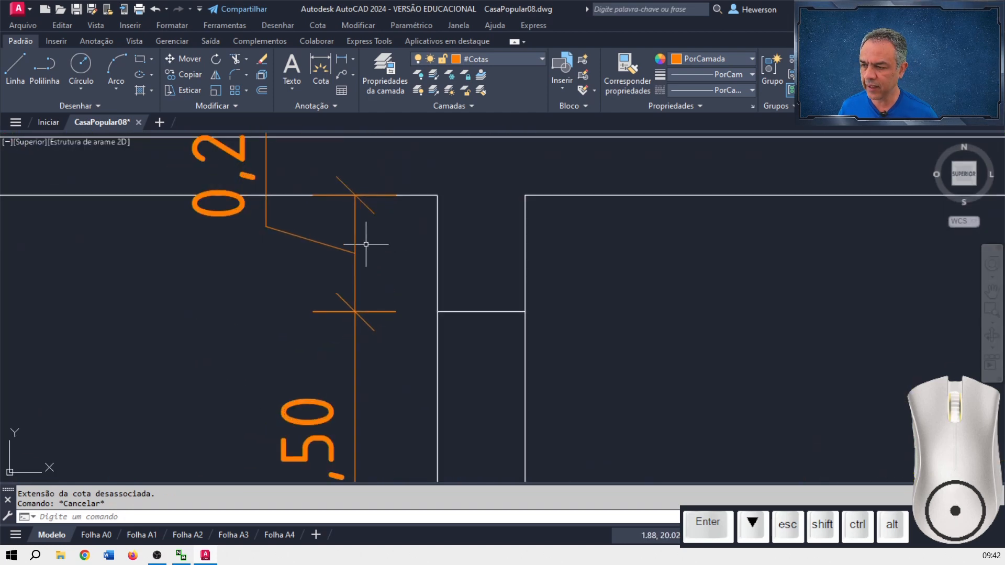
pyautogui.click(359, 241)
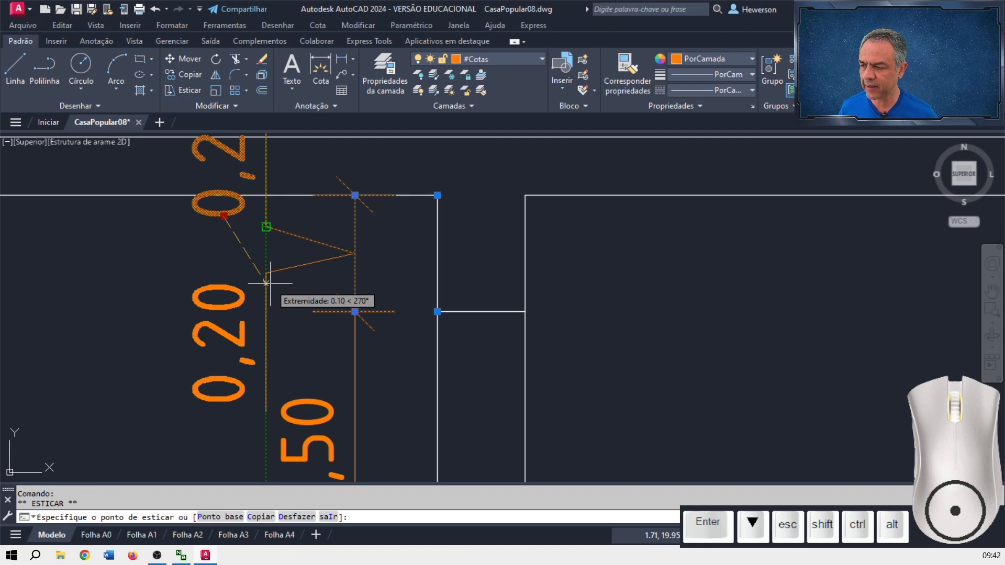
pyautogui.click(266, 283)
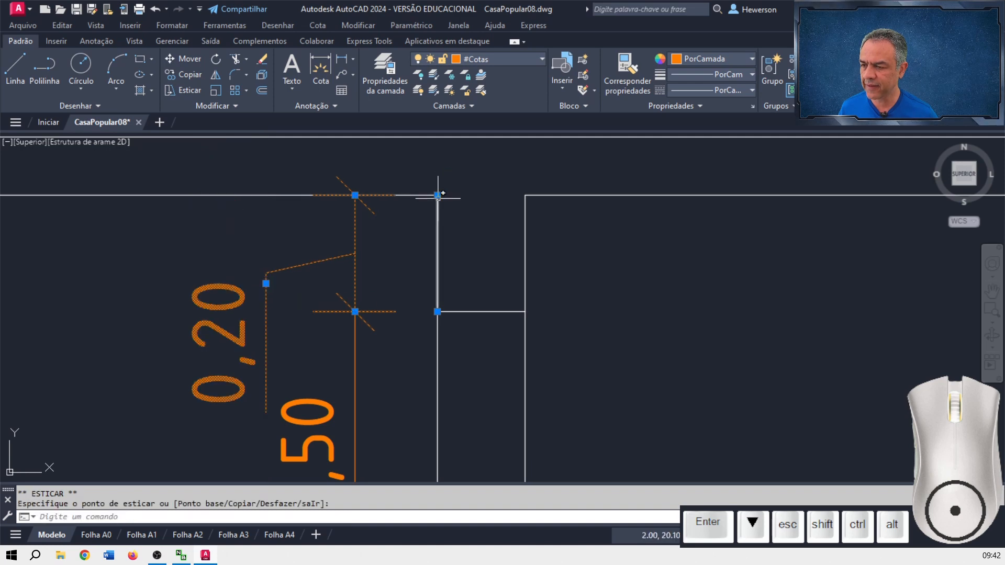
pyautogui.click(355, 195)
pyautogui.press('Escape')
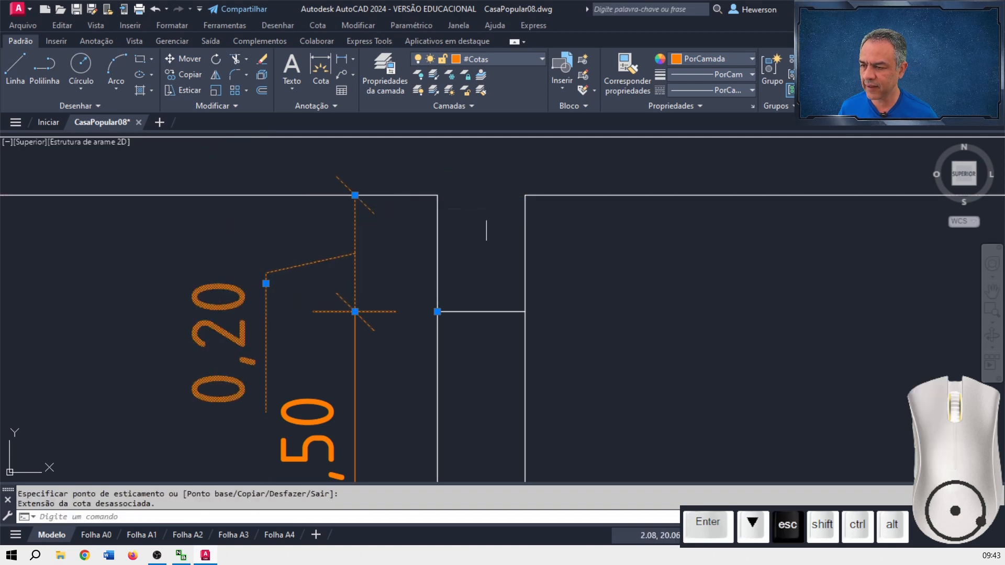
# - Make #Hachura Concreto the current layer and start a hatch with the AR-CONC pattern at a much smaller scale
pyautogui.scroll(-6, 555, 261)
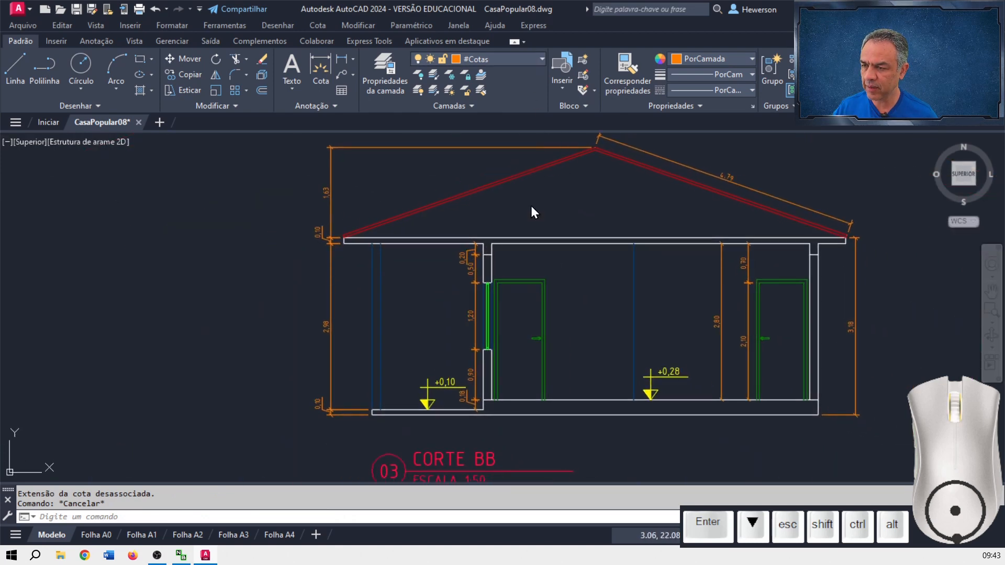
pyautogui.click(524, 59)
pyautogui.scroll(5, 536, 338)
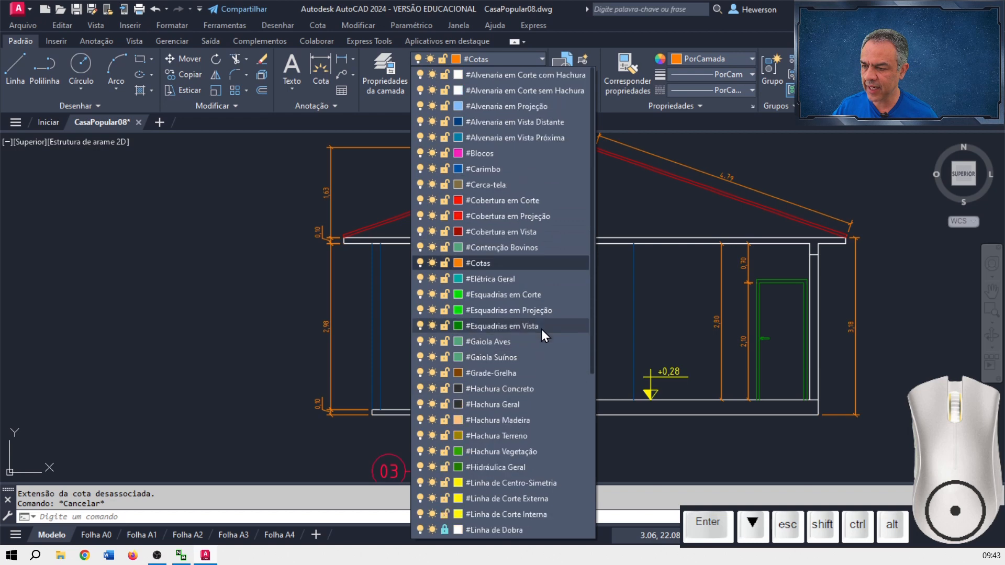
pyautogui.click(530, 390)
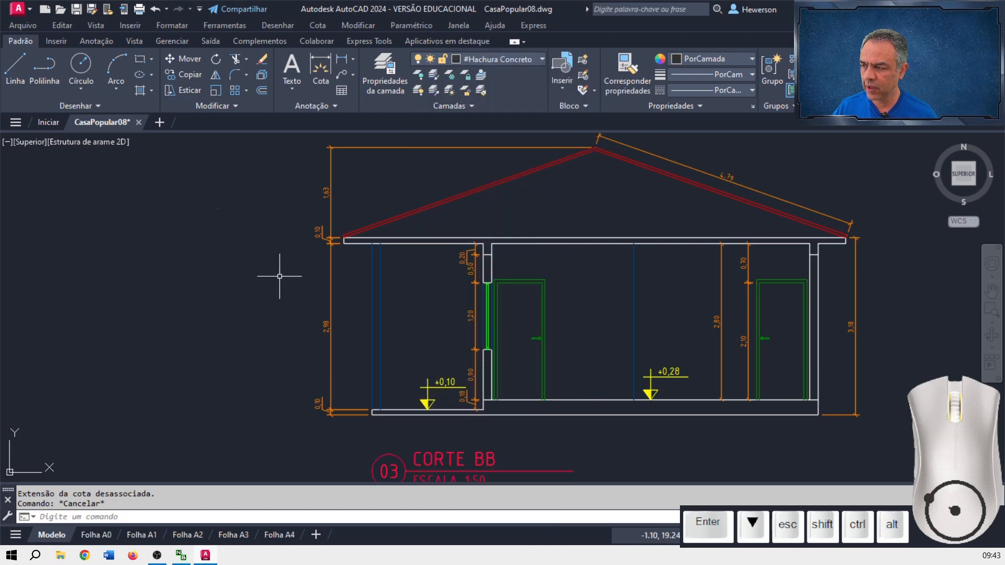
pyautogui.click(138, 90)
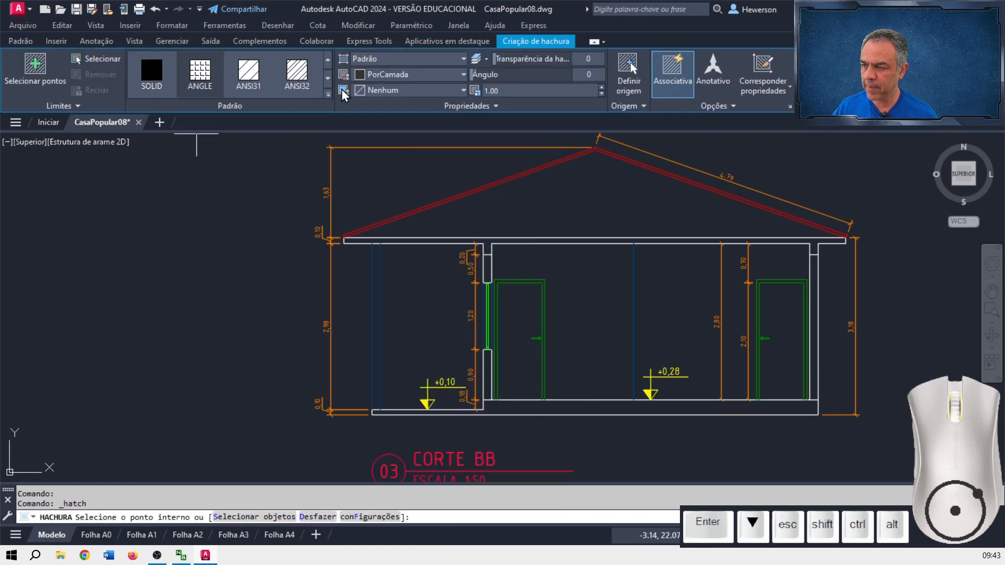
pyautogui.click(327, 95)
pyautogui.click(304, 214)
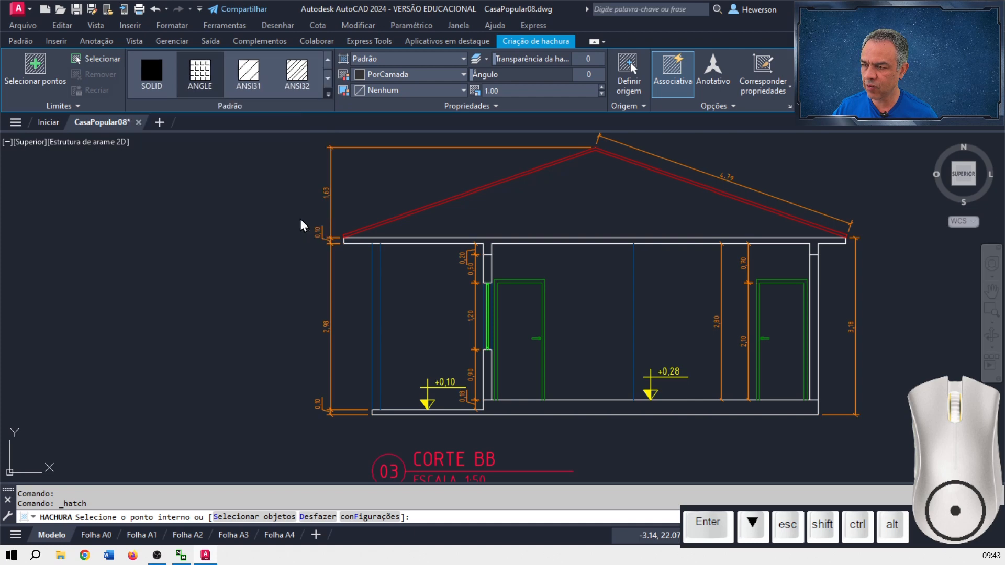
pyautogui.click(511, 92)
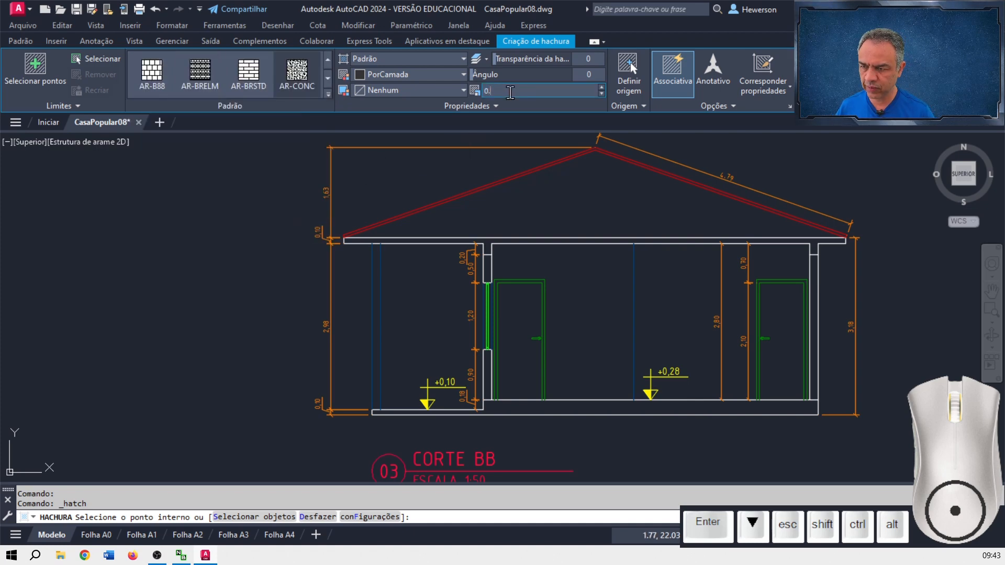
pyautogui.press('Return')
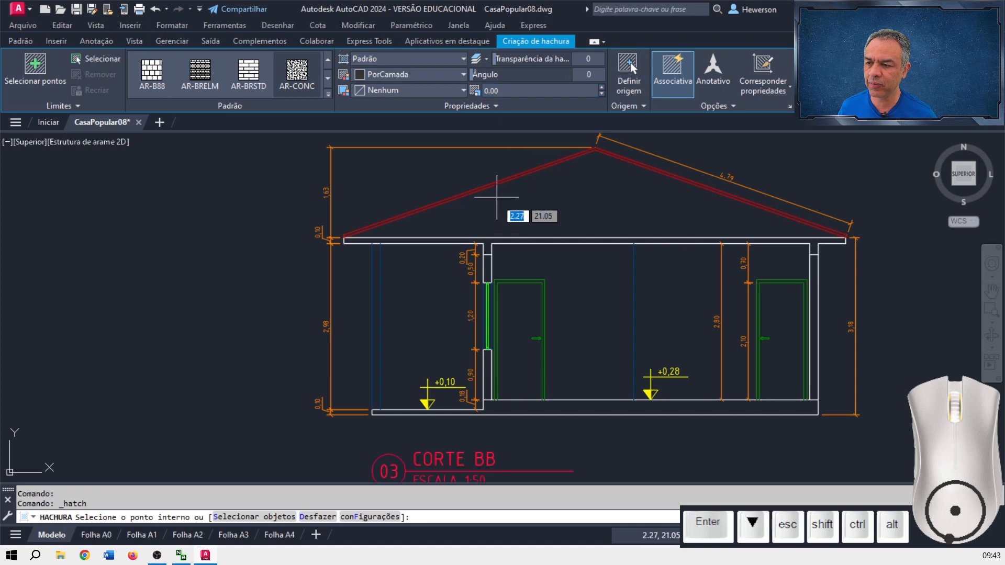
# - Apply the AR-CONC concrete hatch to the ceiling slab and the beams joined to it in section BB
pyautogui.scroll(2, 497, 215)
pyautogui.moveTo(487, 200); pyautogui.dragTo(361, 160, button='middle')
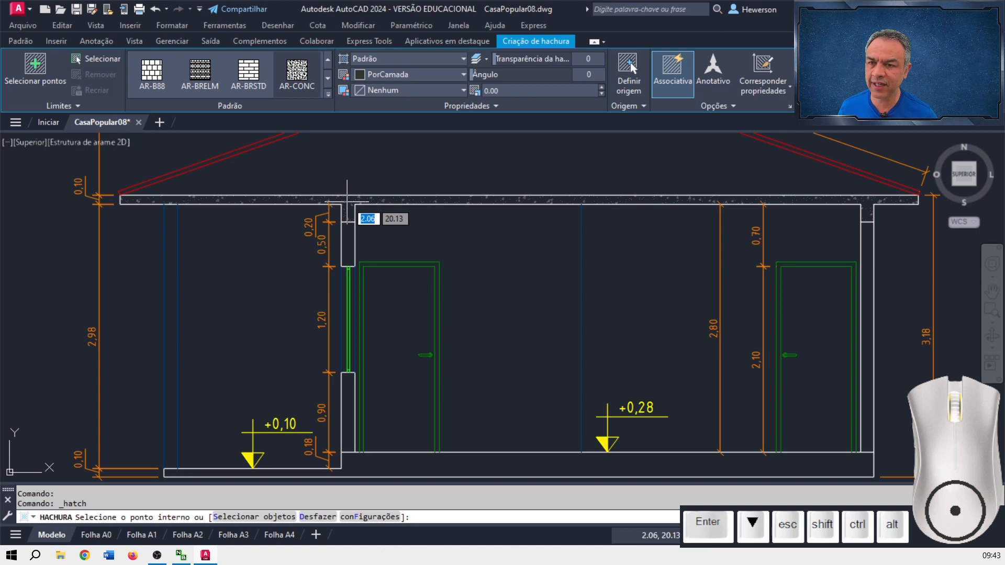
pyautogui.click(347, 201)
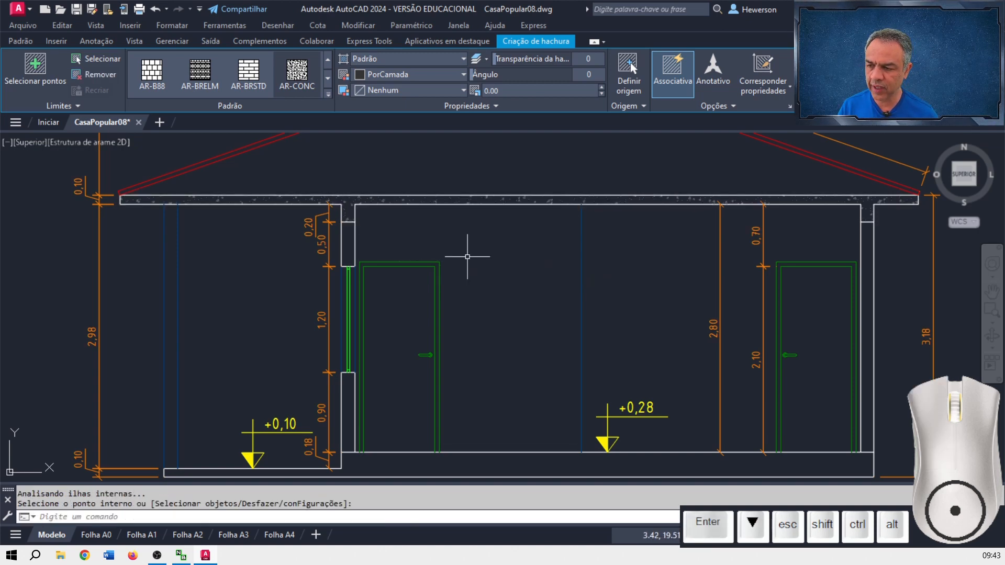
pyautogui.press('Return')
# - Apply the same AR-CONC concrete hatch to the floor slab of section BB, including the porch floor
pyautogui.press('Return')
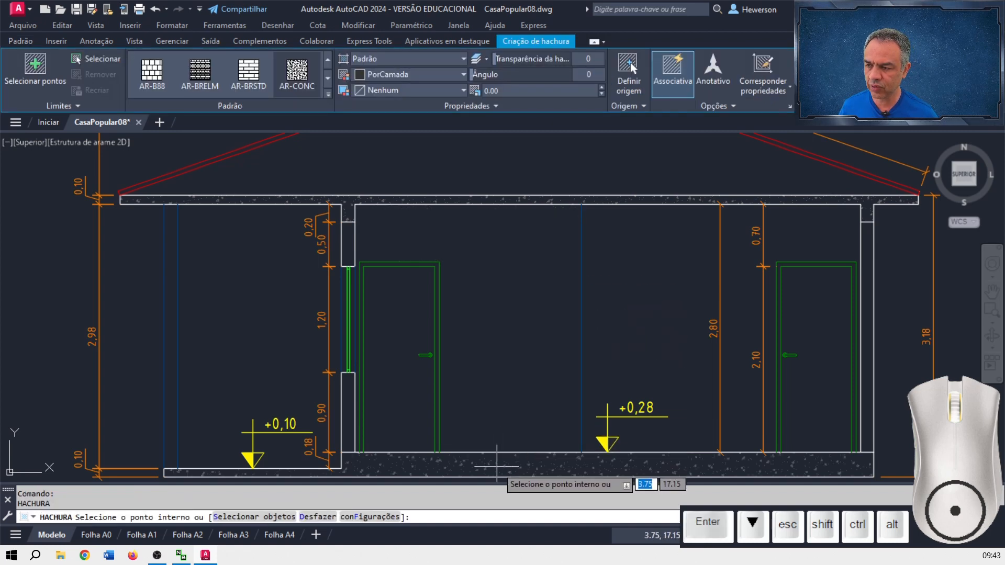
pyautogui.click(496, 466)
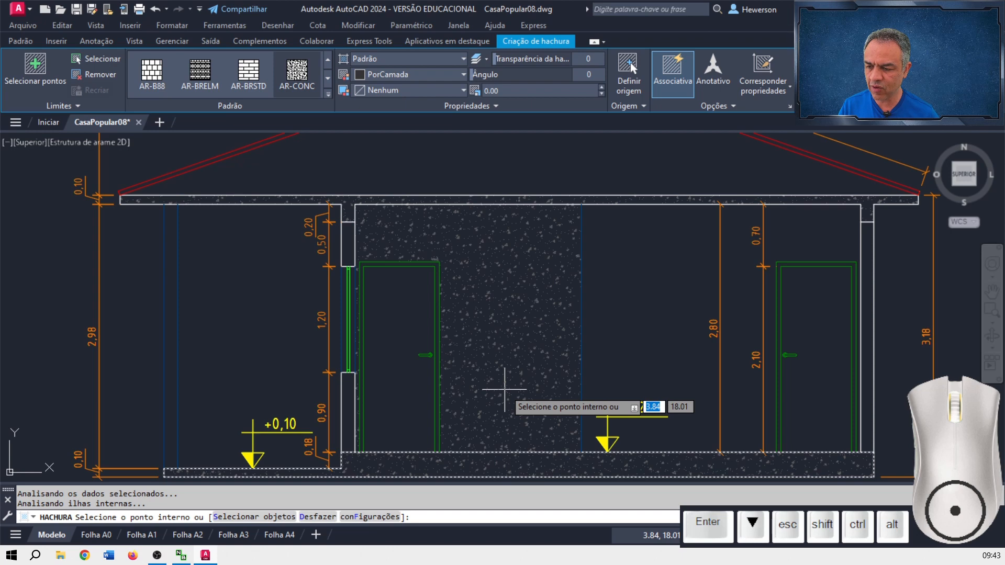
pyautogui.press('Return')
pyautogui.scroll(-2, 594, 346)
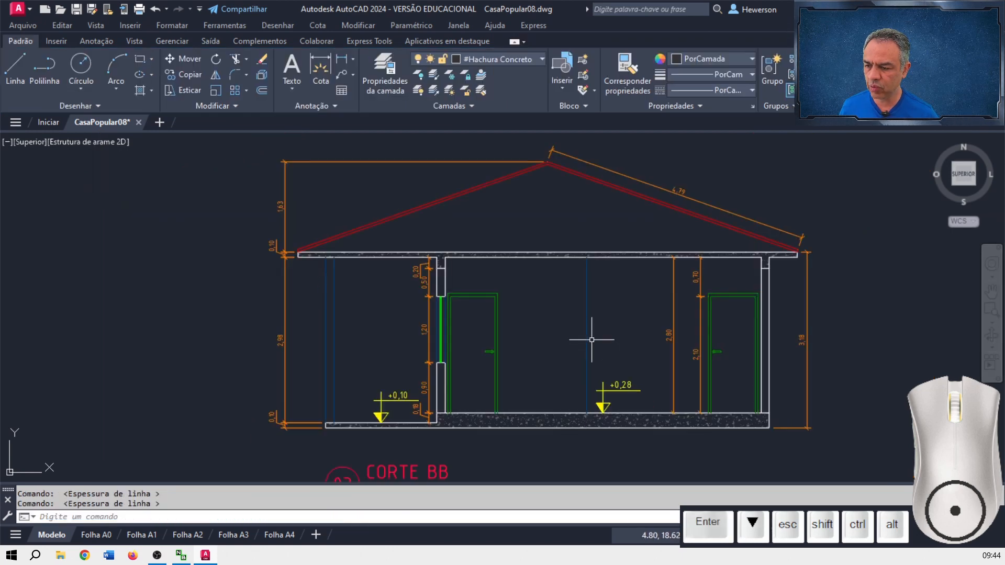
# - Save the drawing in Documentos under the new file name CasaPopular09.dwg
pyautogui.scroll(-1, 592, 340)
pyautogui.scroll(1, 581, 329)
pyautogui.click(93, 9)
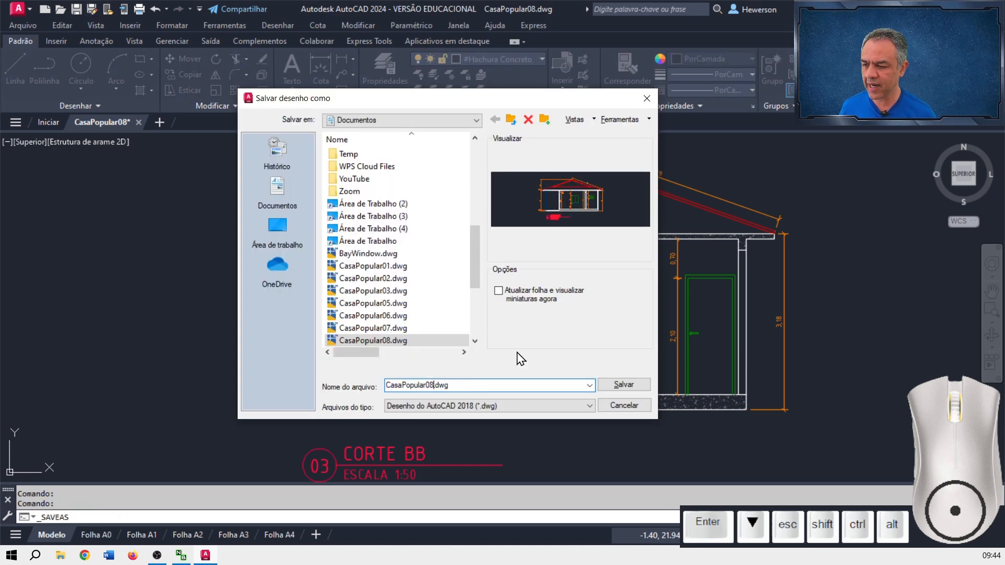
pyautogui.hotkey('shift', 'Left')
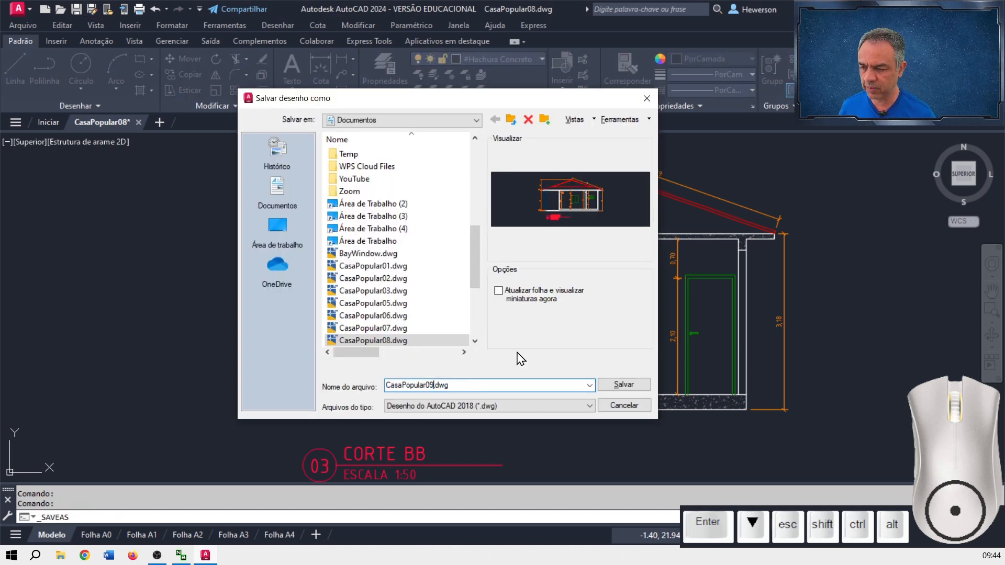
pyautogui.click(636, 388)
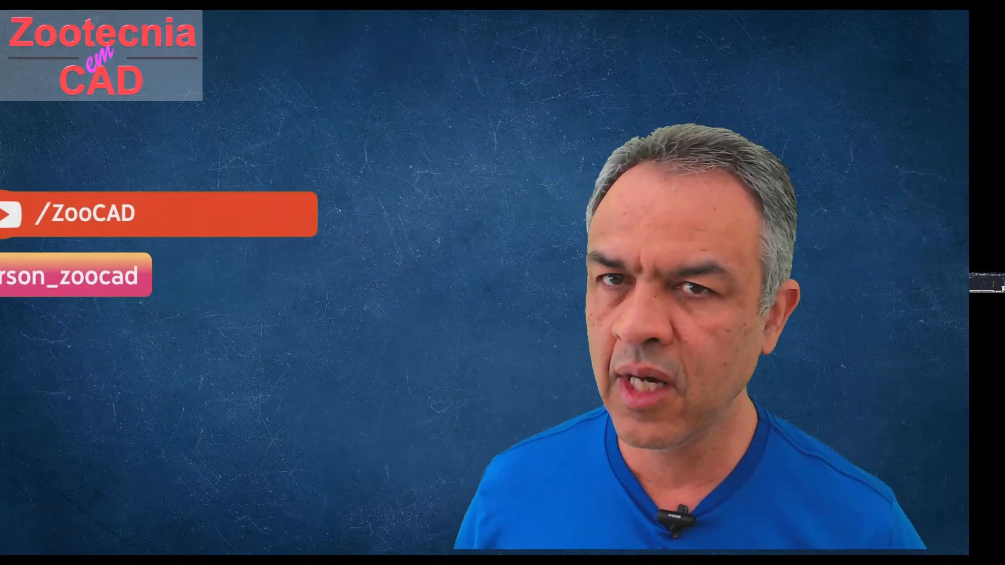